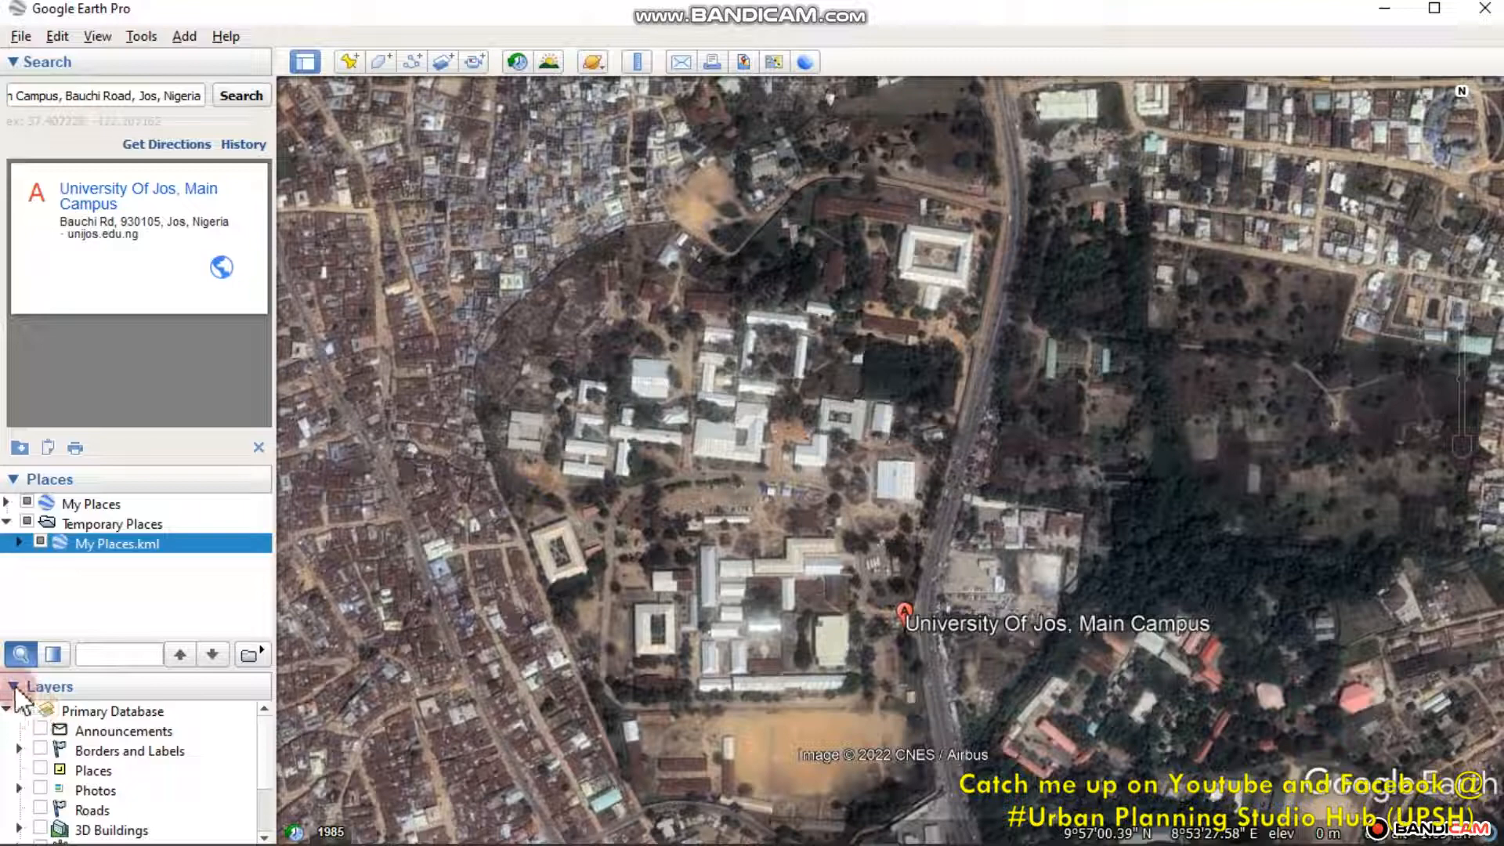
Step: Clear the University of Jos search result from the search results and the map
{"action": "left_click", "coordinate": [46, 523]}
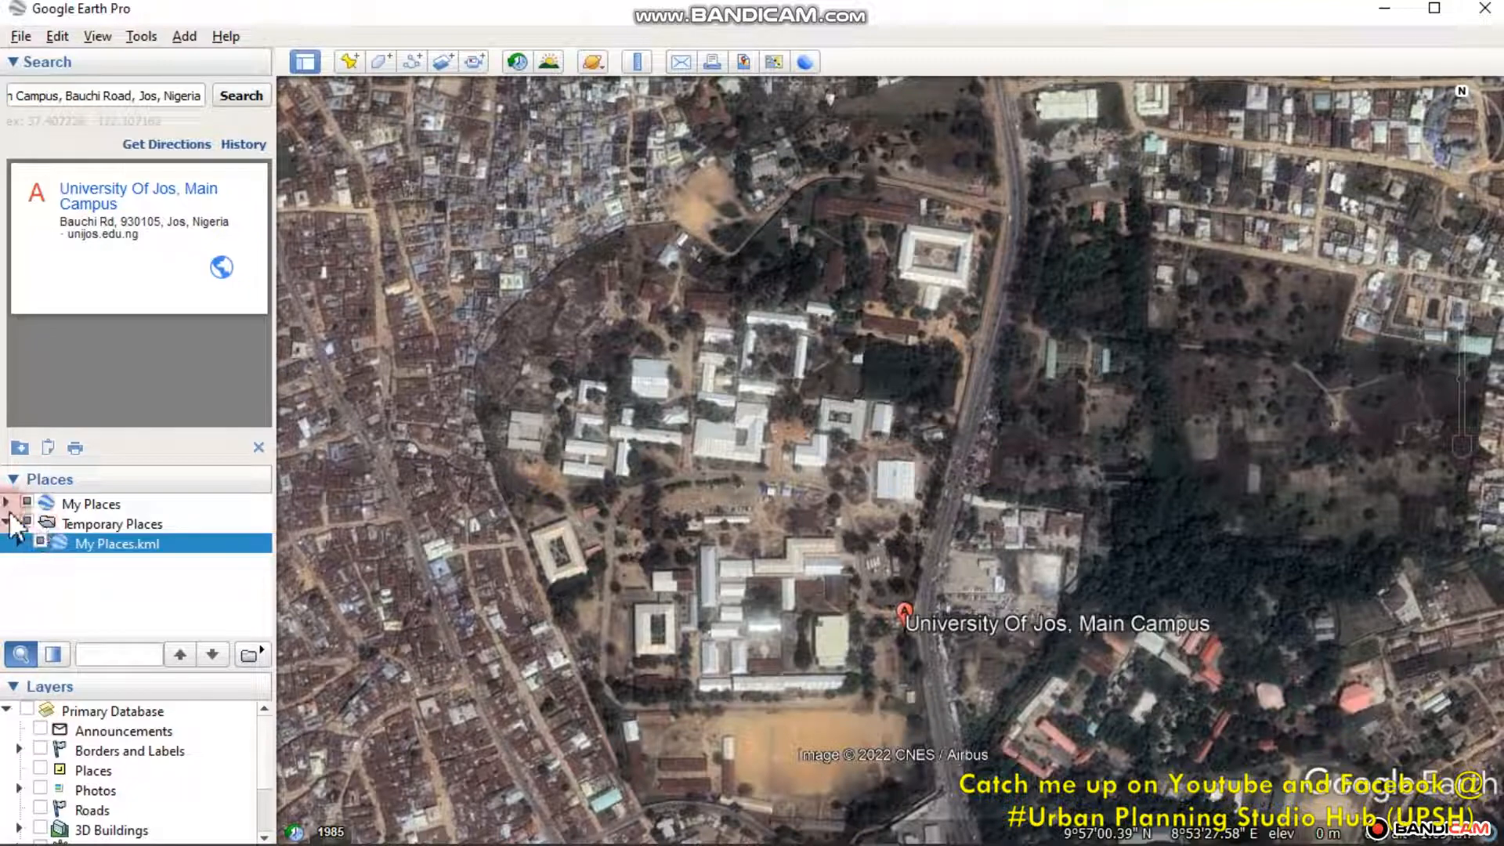
{"action": "left_click", "coordinate": [107, 539]}
{"action": "left_click_drag", "start_coordinate": [786, 440], "coordinate": [778, 406]}
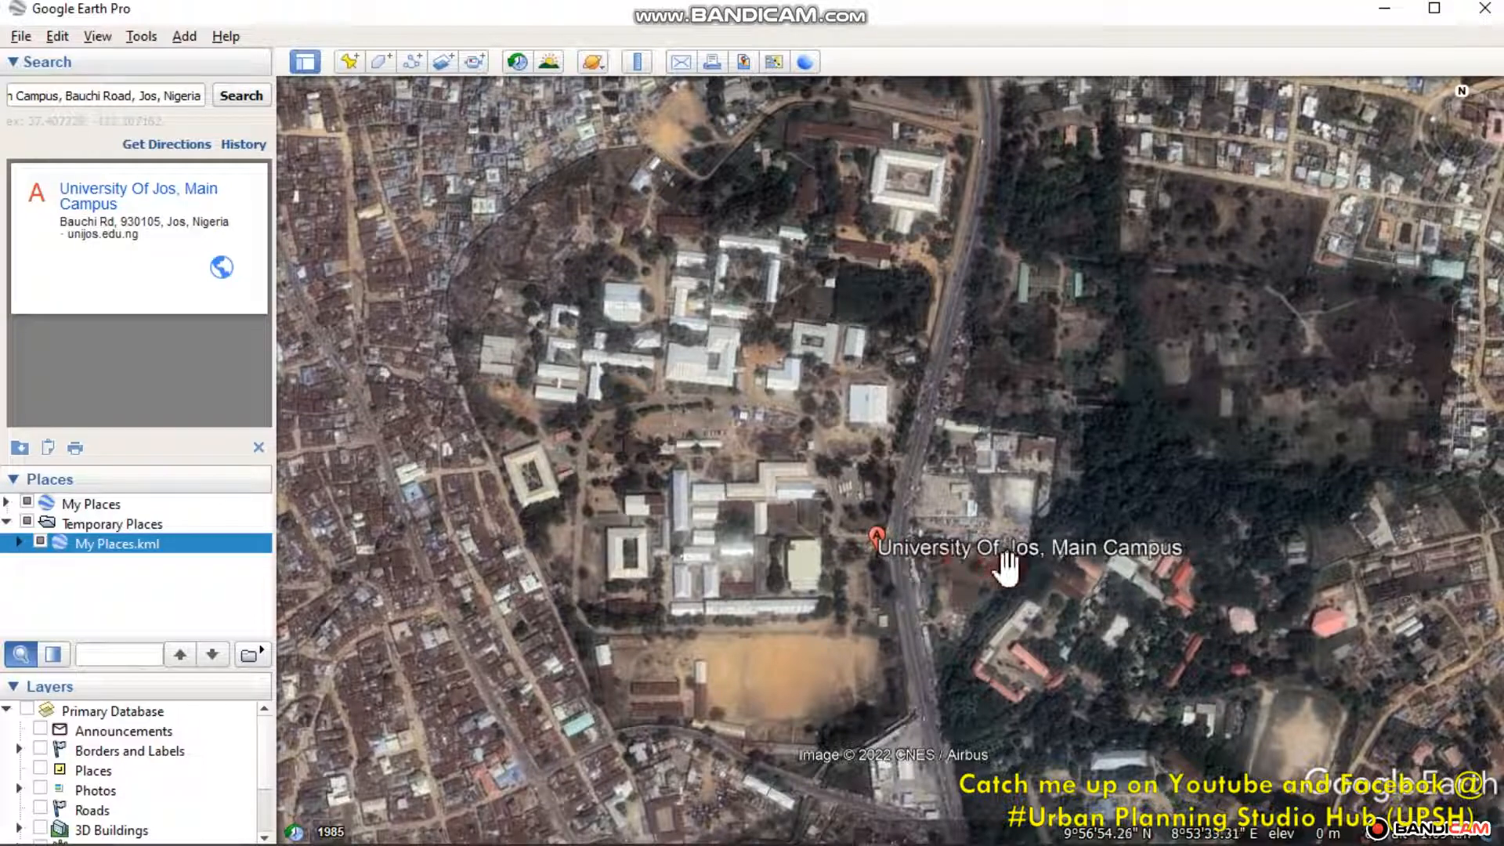
{"action": "left_click", "coordinate": [258, 445]}
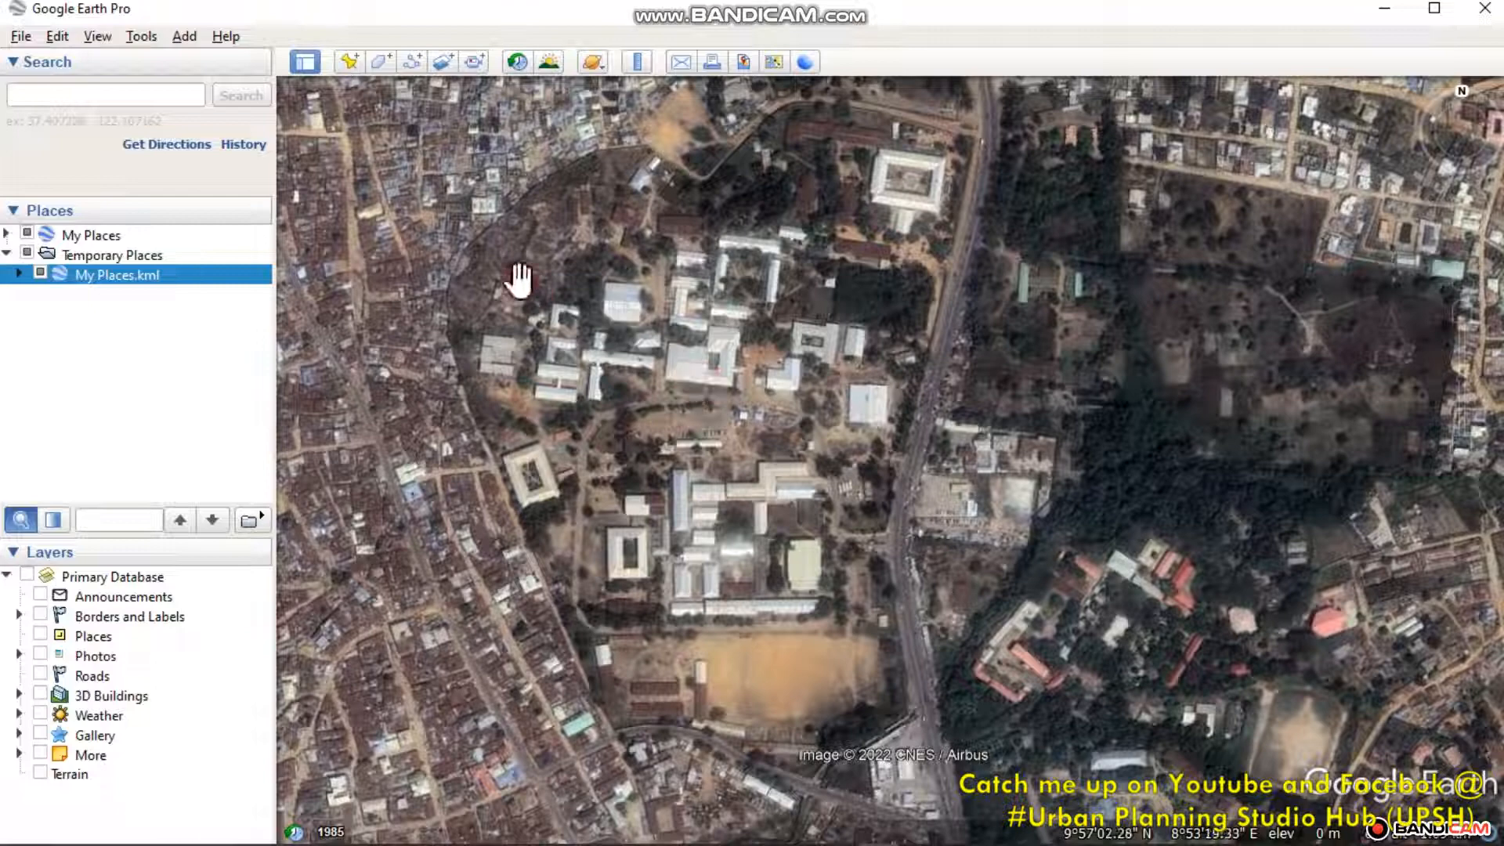
{"action": "left_click", "coordinate": [142, 35]}
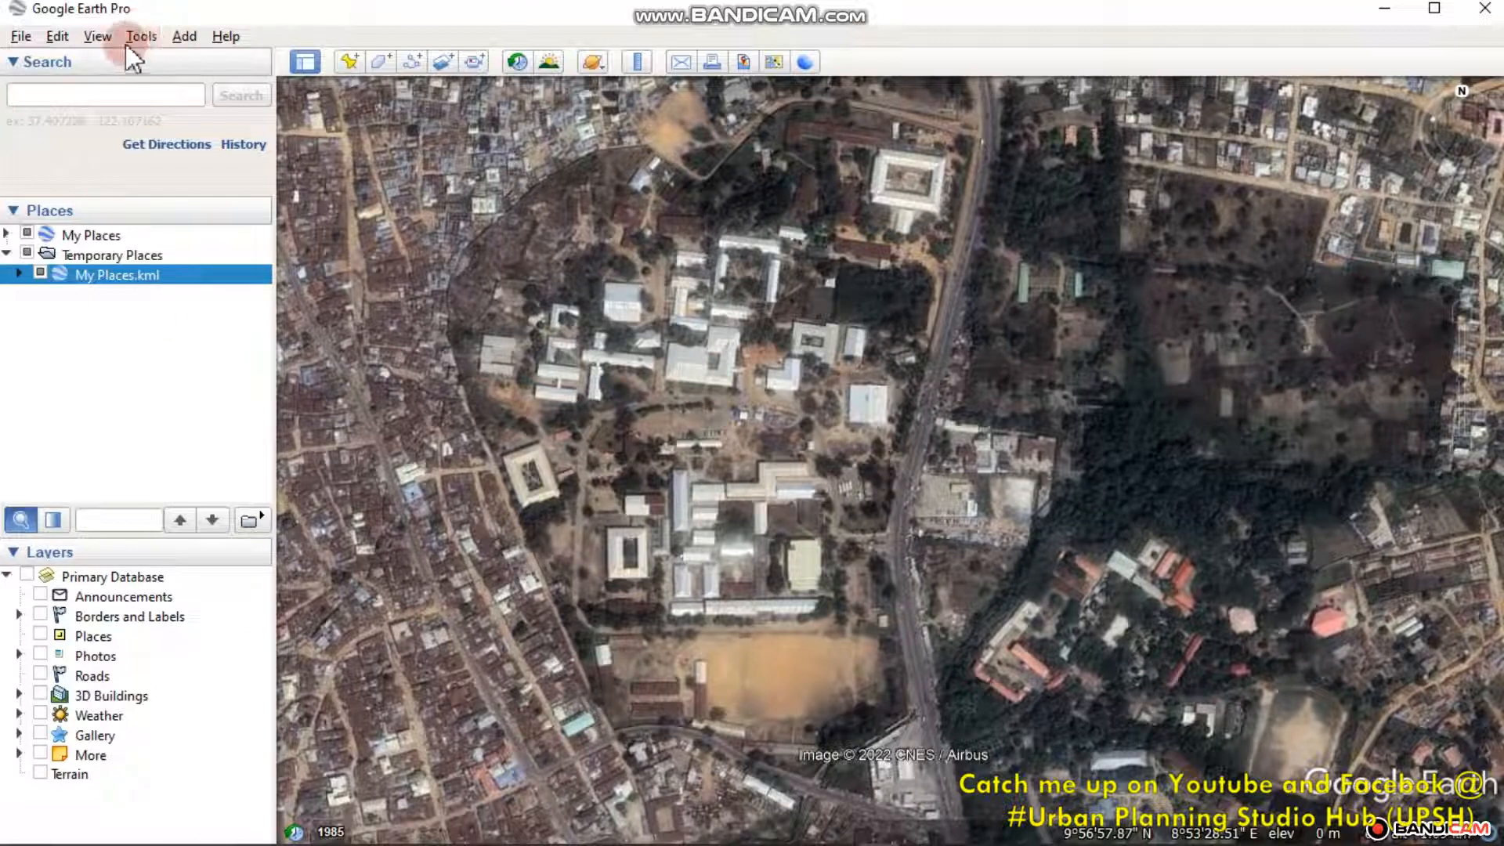
{"action": "left_click", "coordinate": [140, 39]}
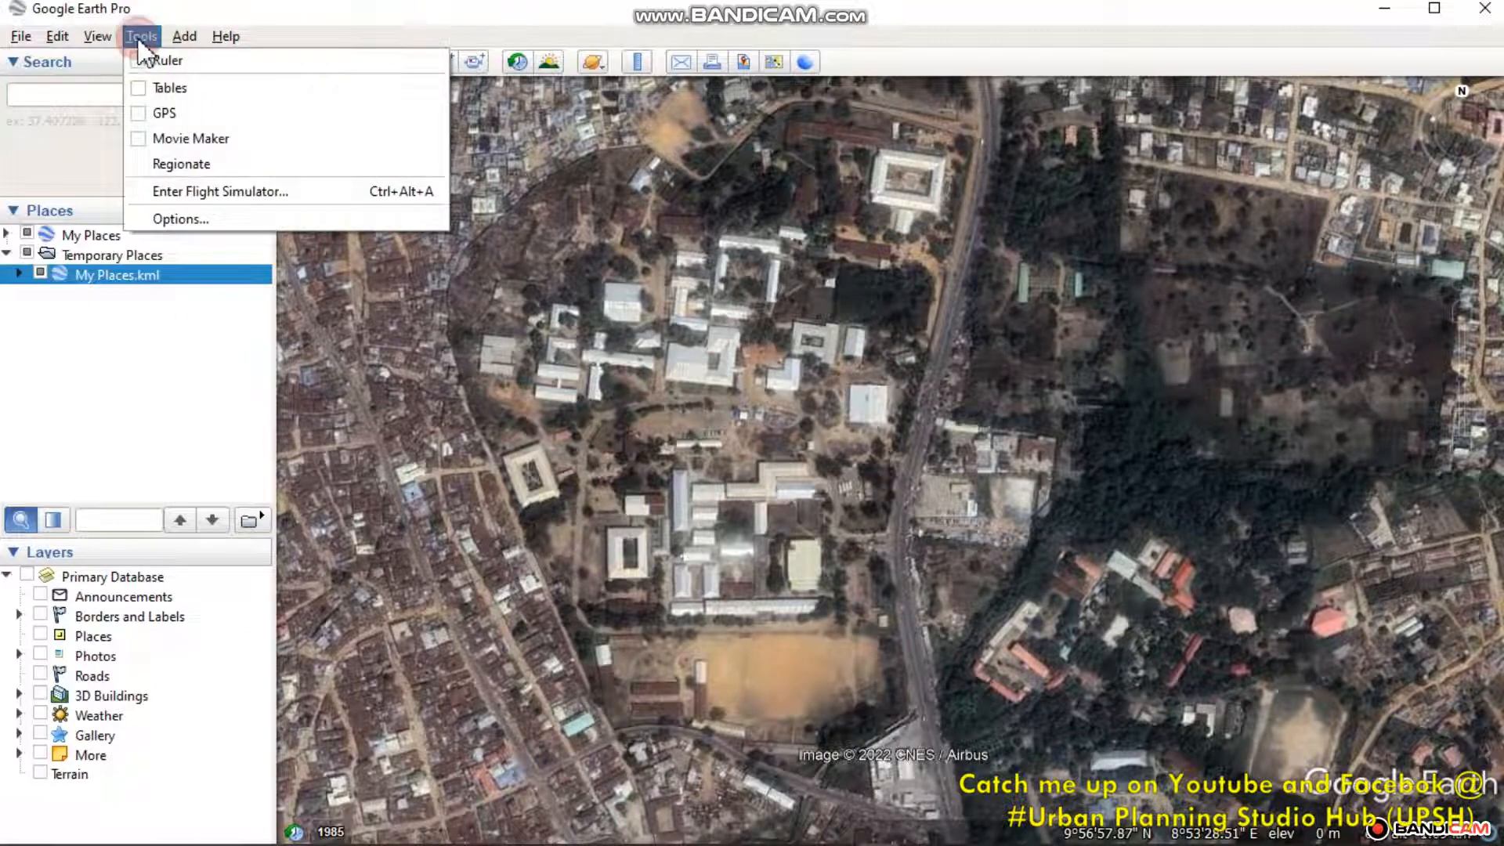
{"action": "left_click", "coordinate": [181, 220]}
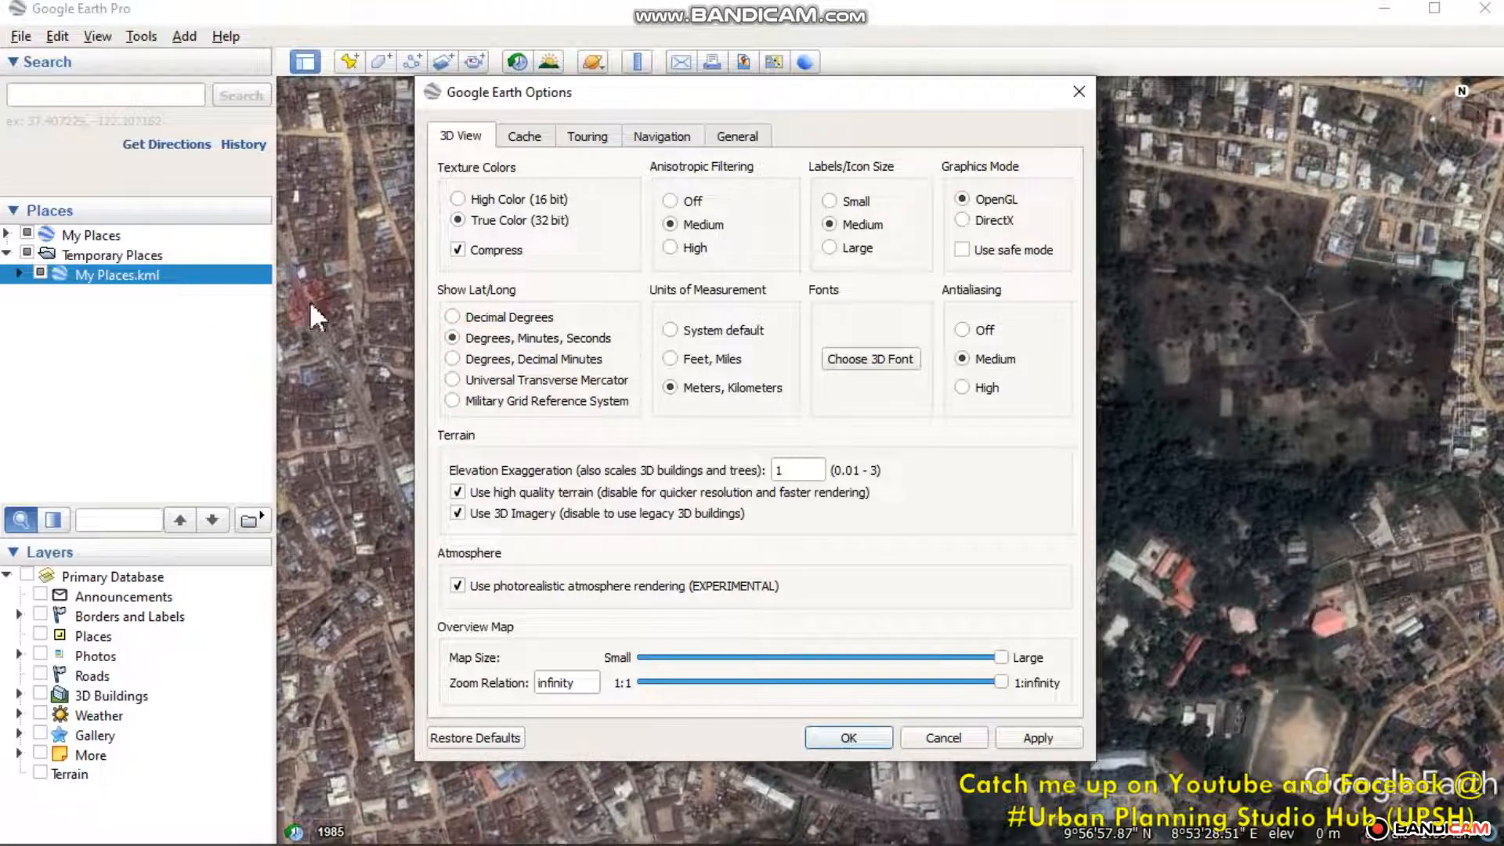
{"action": "left_click", "coordinate": [143, 36]}
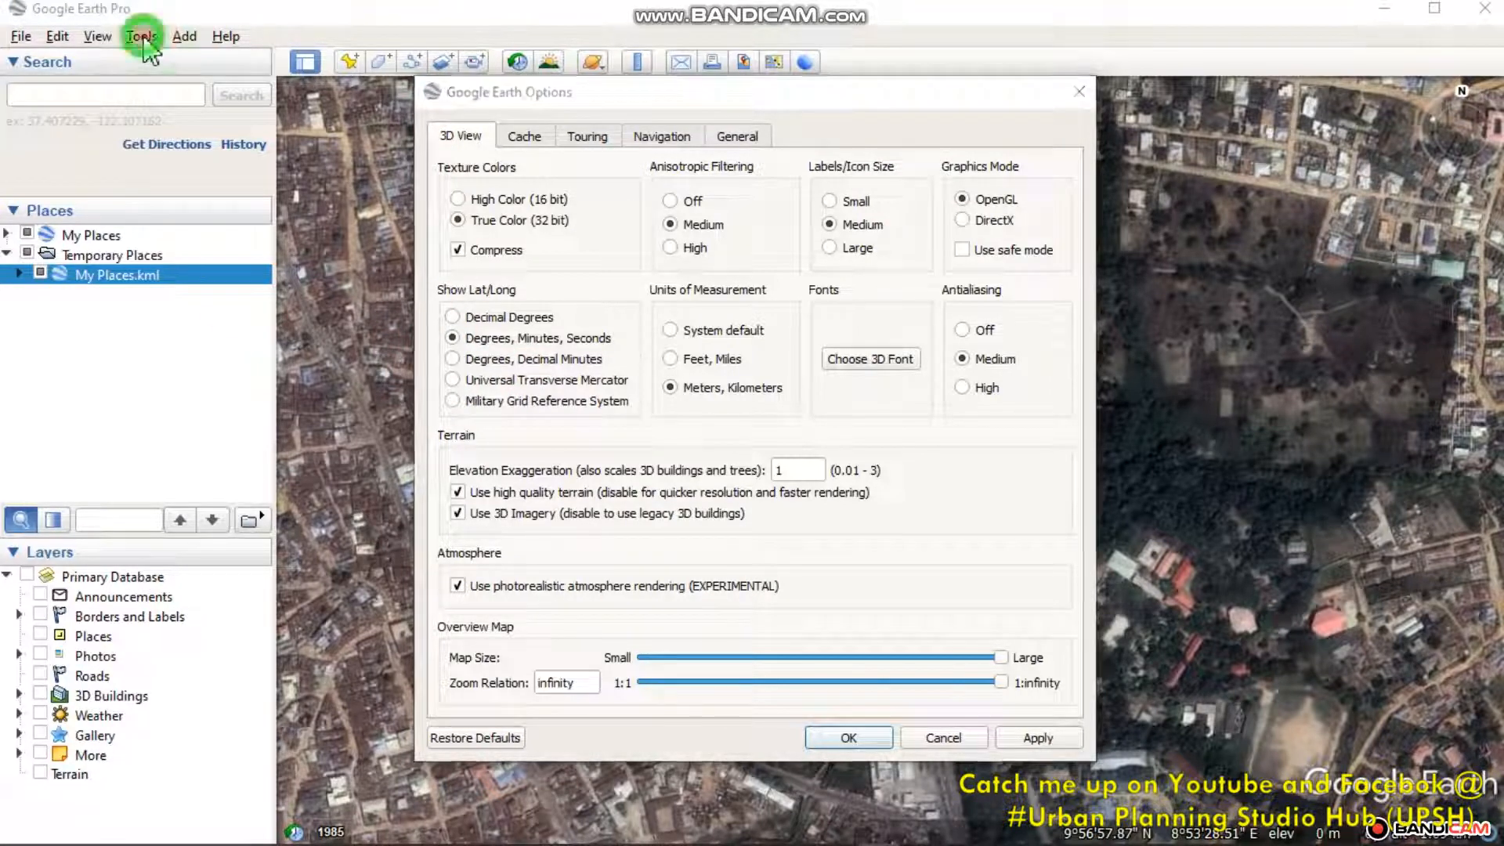
{"action": "left_click", "coordinate": [143, 36]}
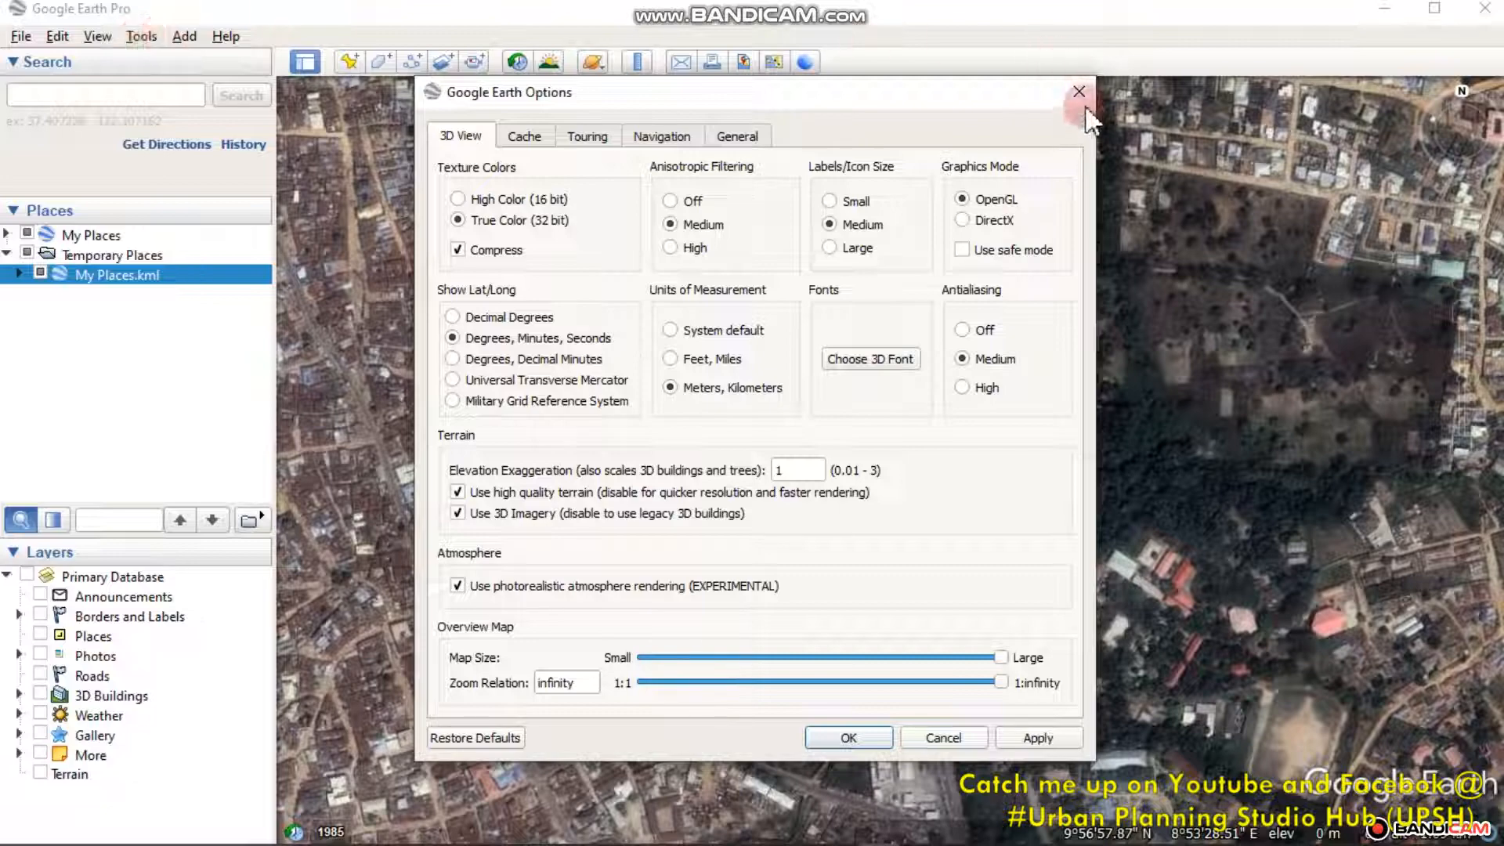
{"action": "left_click", "coordinate": [1081, 95]}
Step: In the program options, set the Lat/Long display to Universal Transverse Mercator and apply it
{"action": "left_click", "coordinate": [142, 36]}
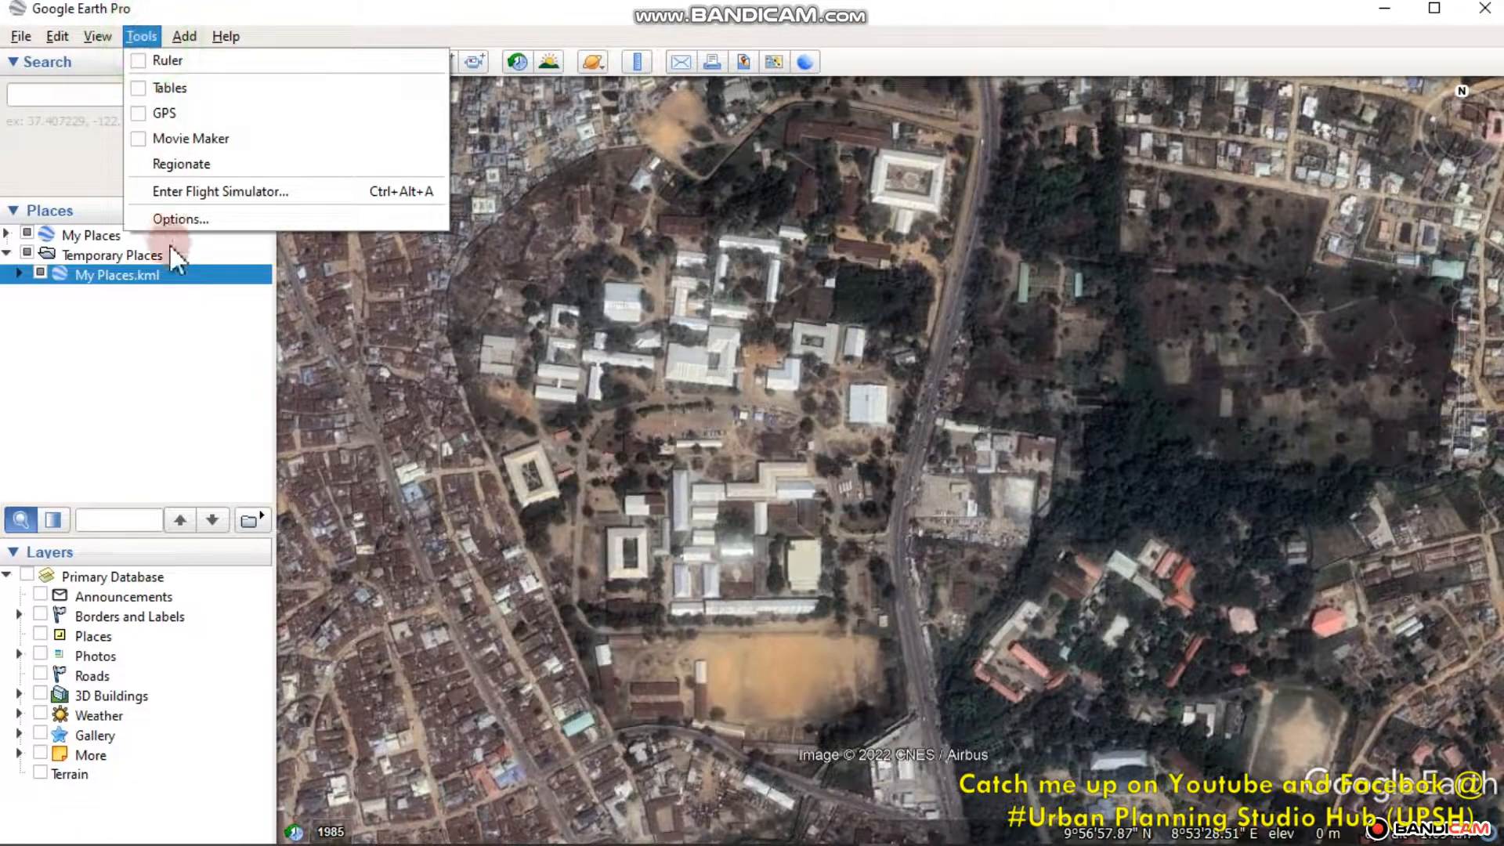
{"action": "left_click", "coordinate": [174, 219]}
{"action": "left_click", "coordinate": [462, 338]}
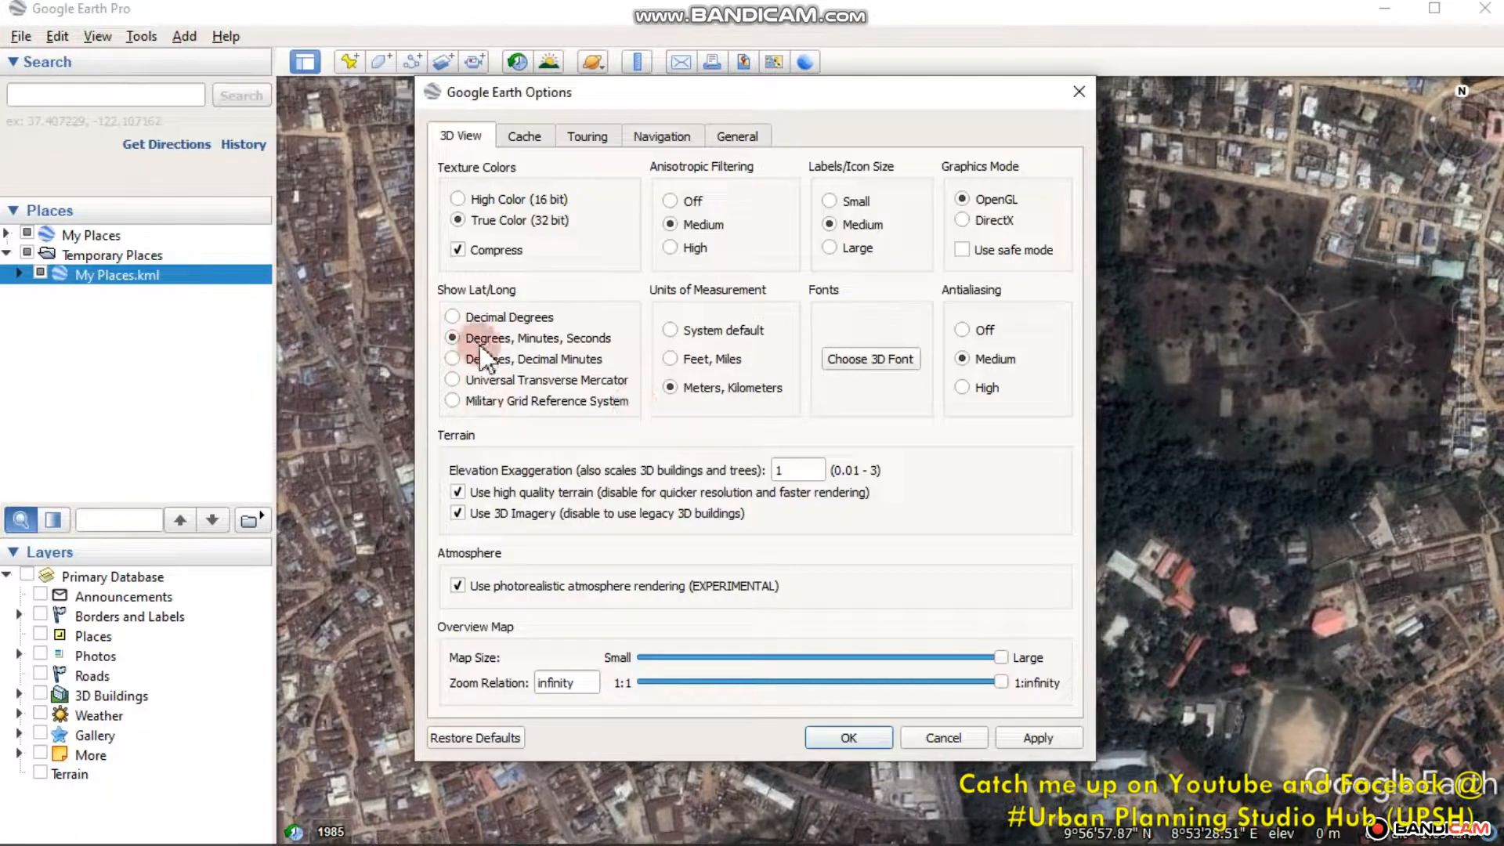
{"action": "left_click", "coordinate": [453, 382]}
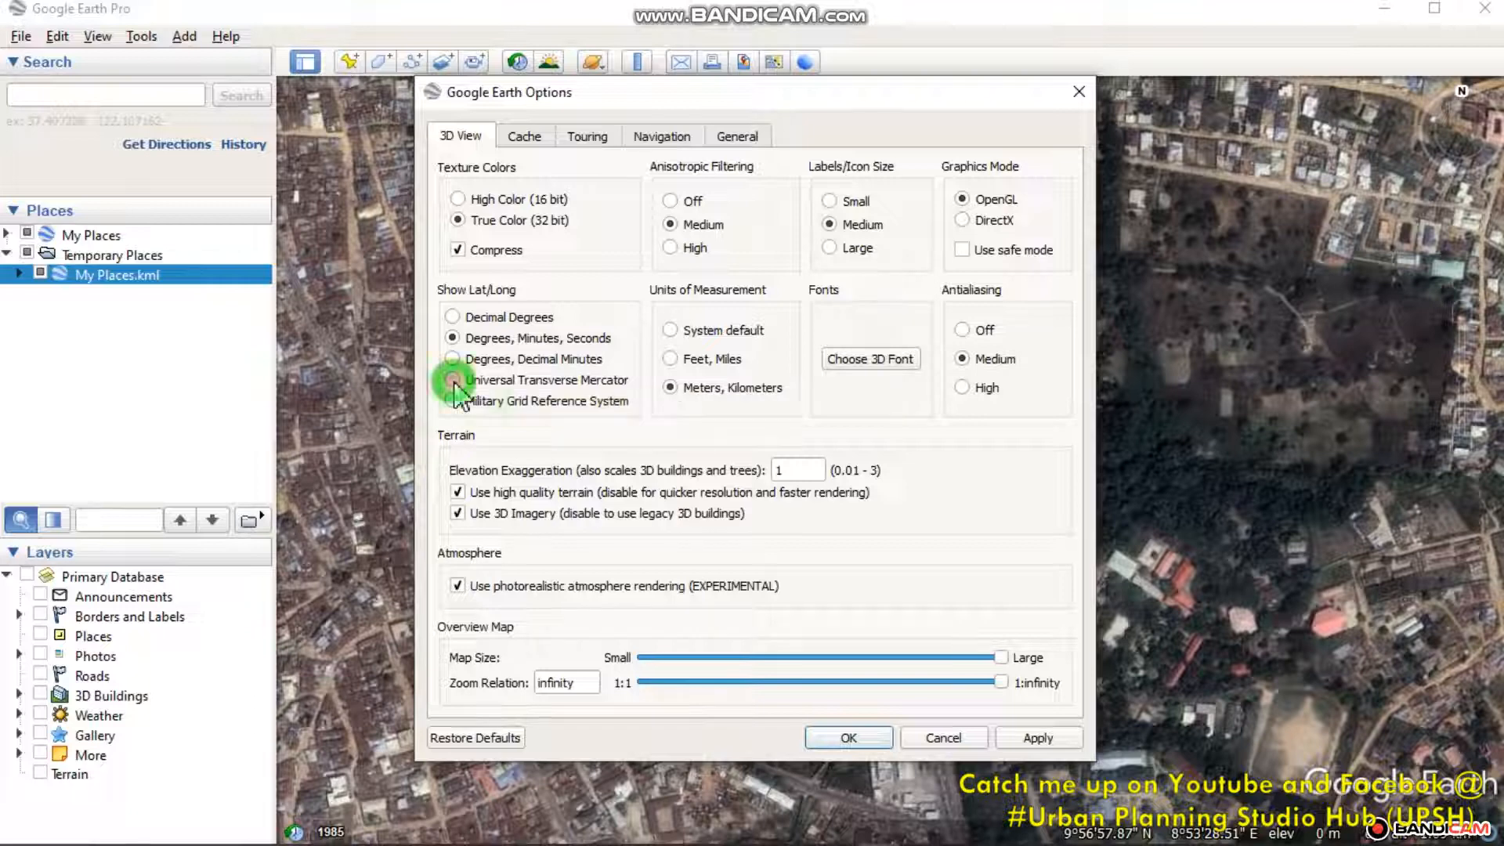
{"action": "left_click", "coordinate": [1046, 745]}
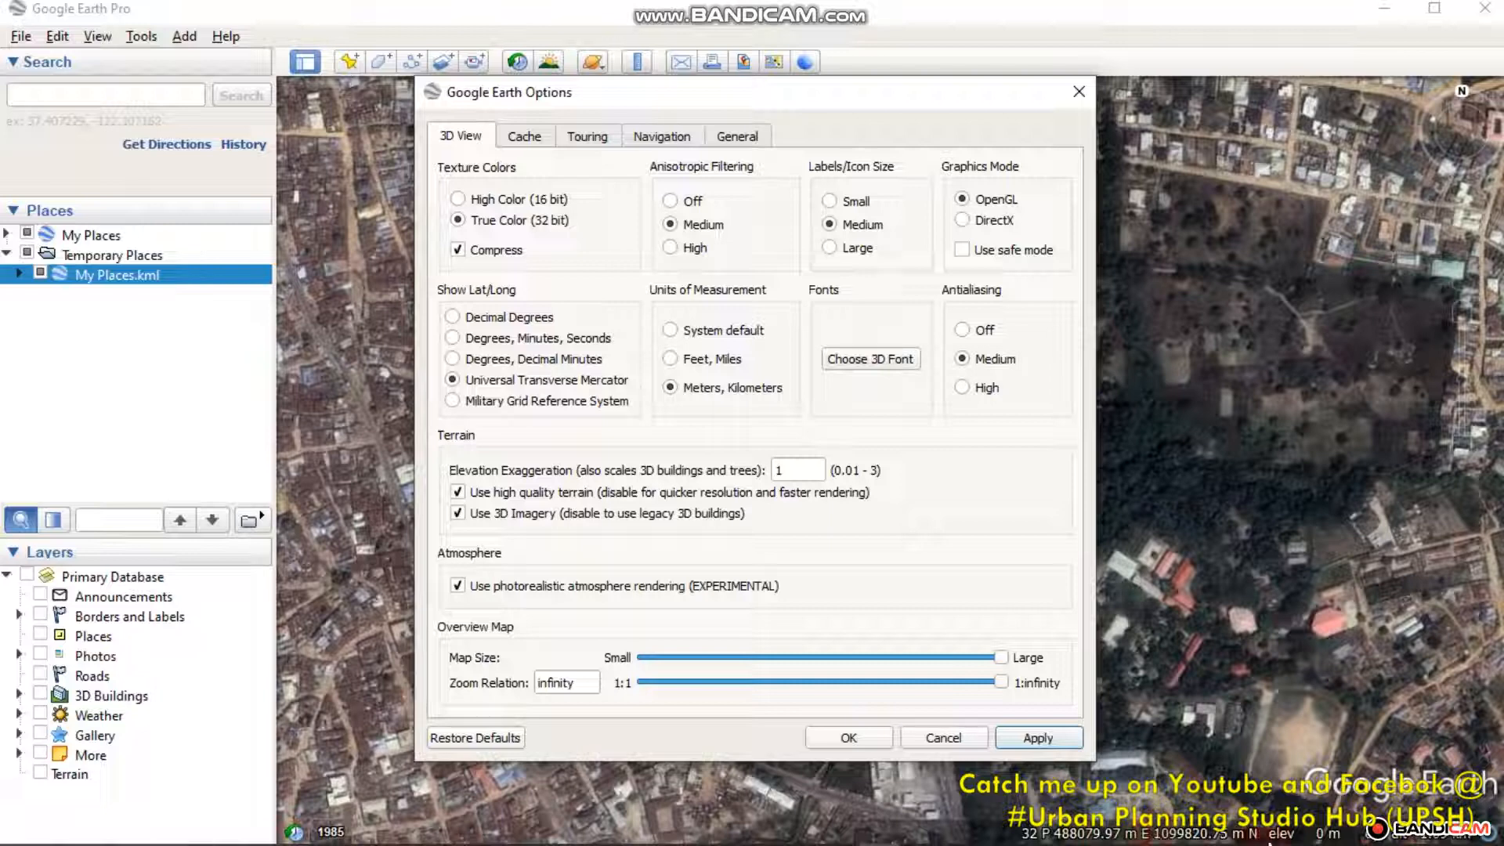
Step: Apply Military Grid Reference System as the Lat/Long display, and try the Decimal Degrees and Degrees, Minutes, Seconds choices
{"action": "left_click", "coordinate": [453, 401]}
{"action": "left_click", "coordinate": [1022, 744]}
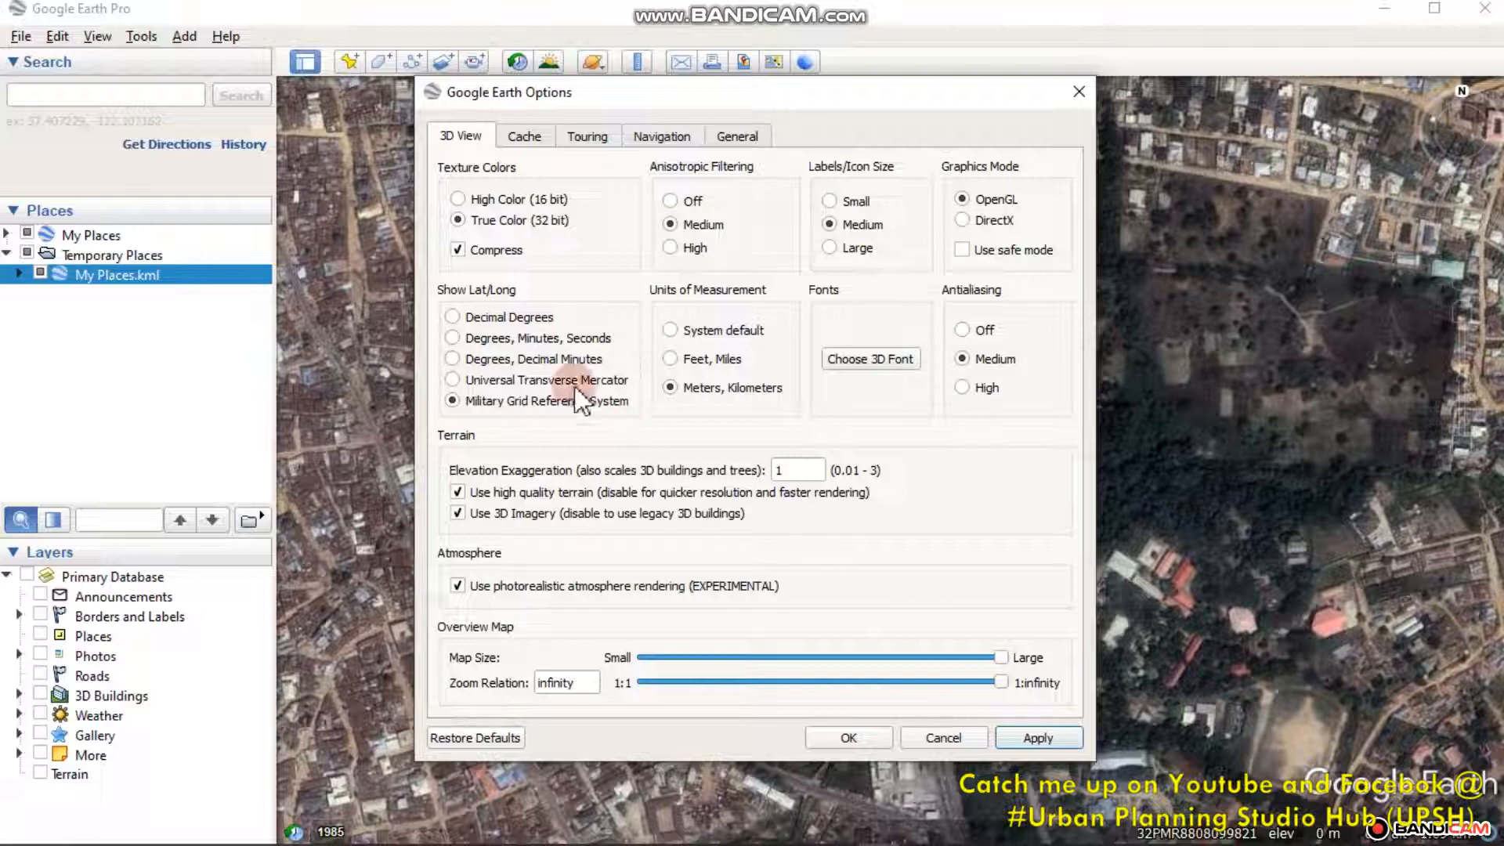
{"action": "left_click", "coordinate": [461, 318]}
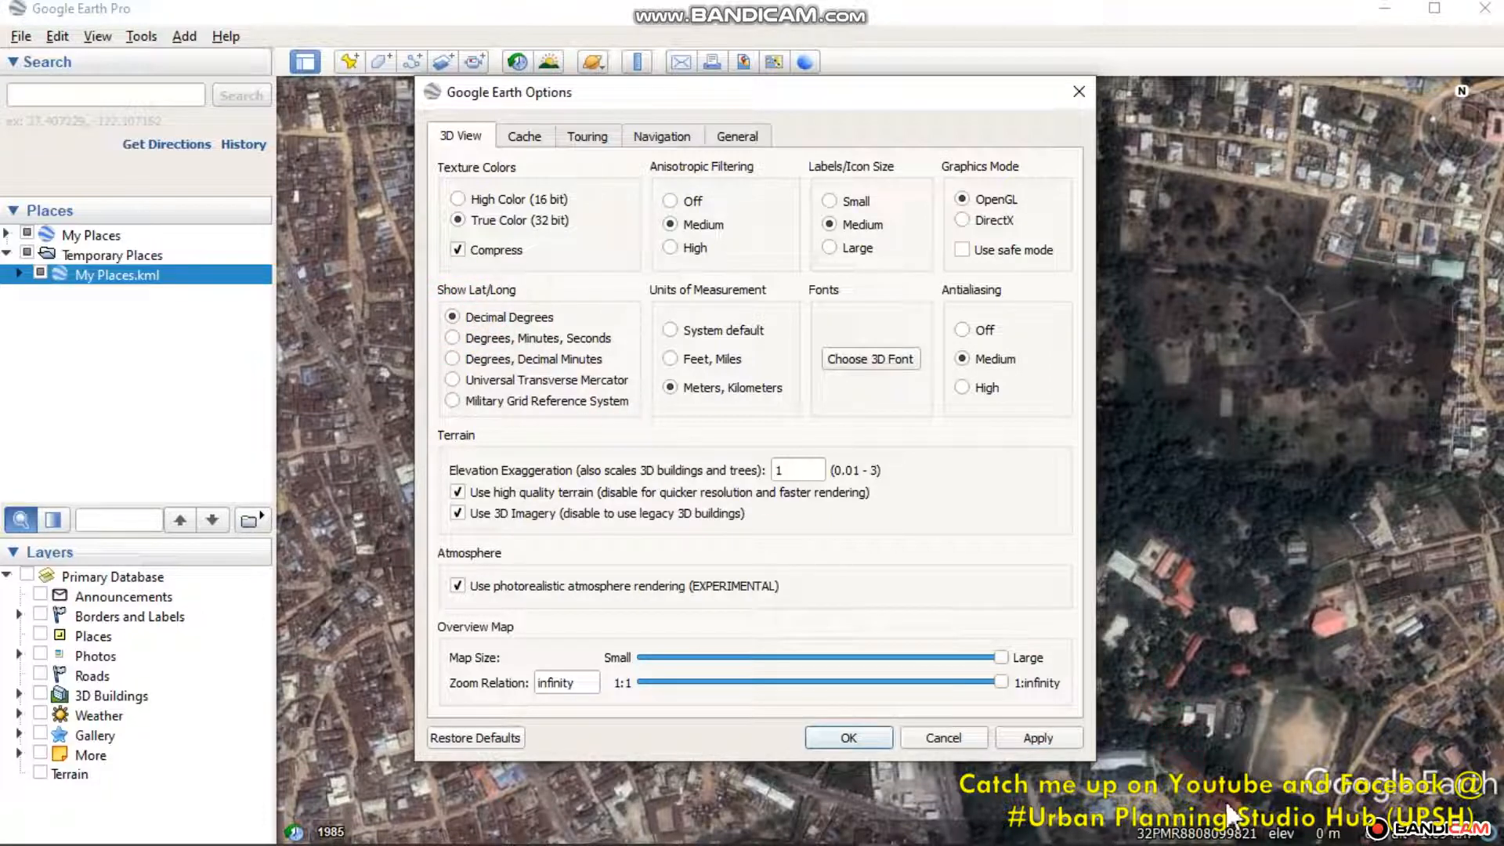
{"action": "left_click", "coordinate": [451, 339]}
Step: Review the Cache, Touring, Navigation and General options and return to the 3D View settings
{"action": "left_click", "coordinate": [524, 137]}
{"action": "left_click", "coordinate": [597, 138]}
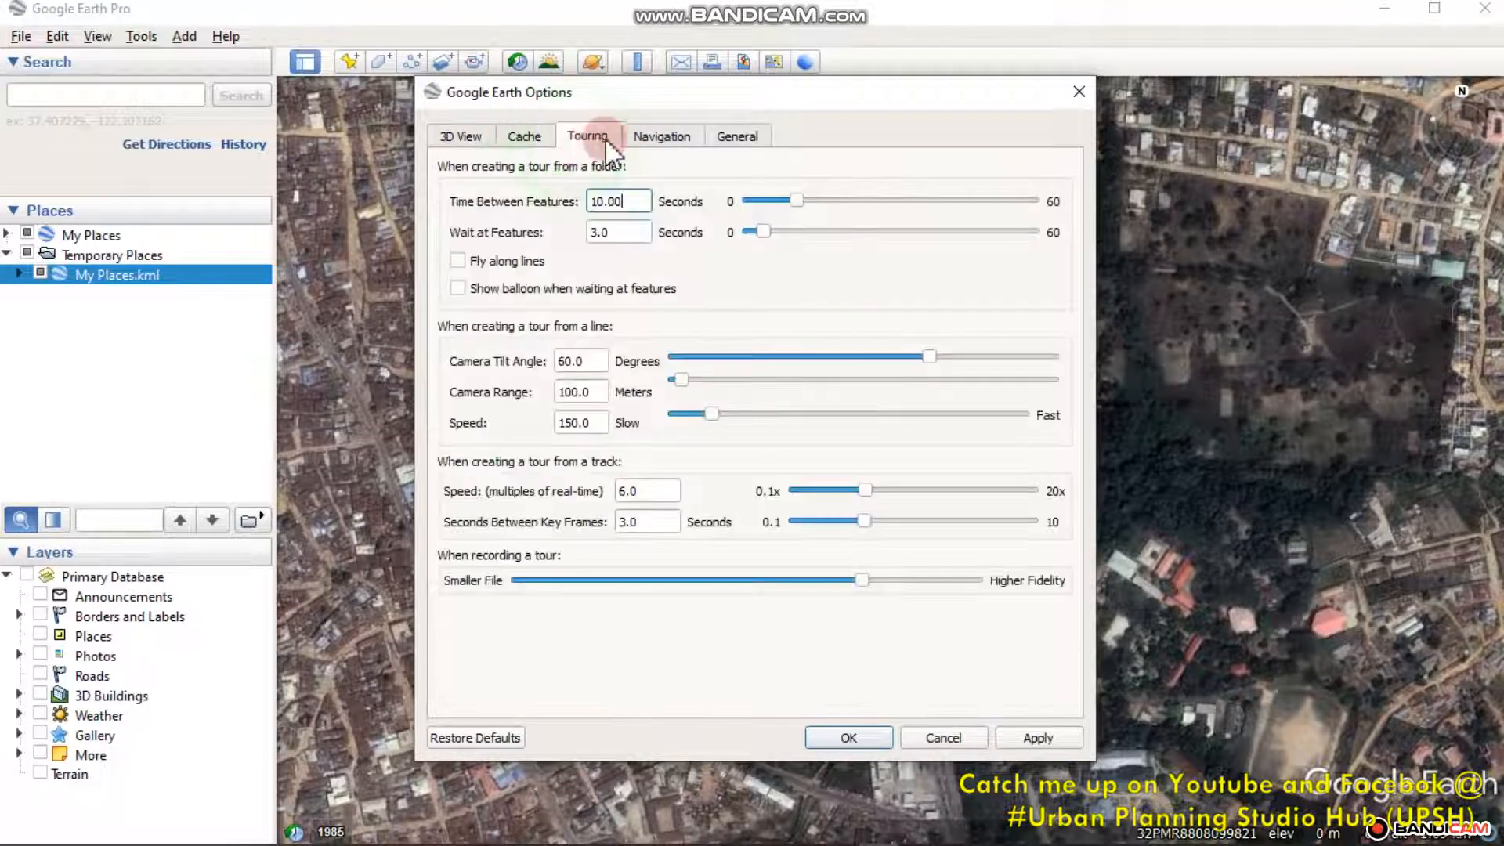
{"action": "left_click", "coordinate": [658, 136]}
{"action": "left_click", "coordinate": [710, 136]}
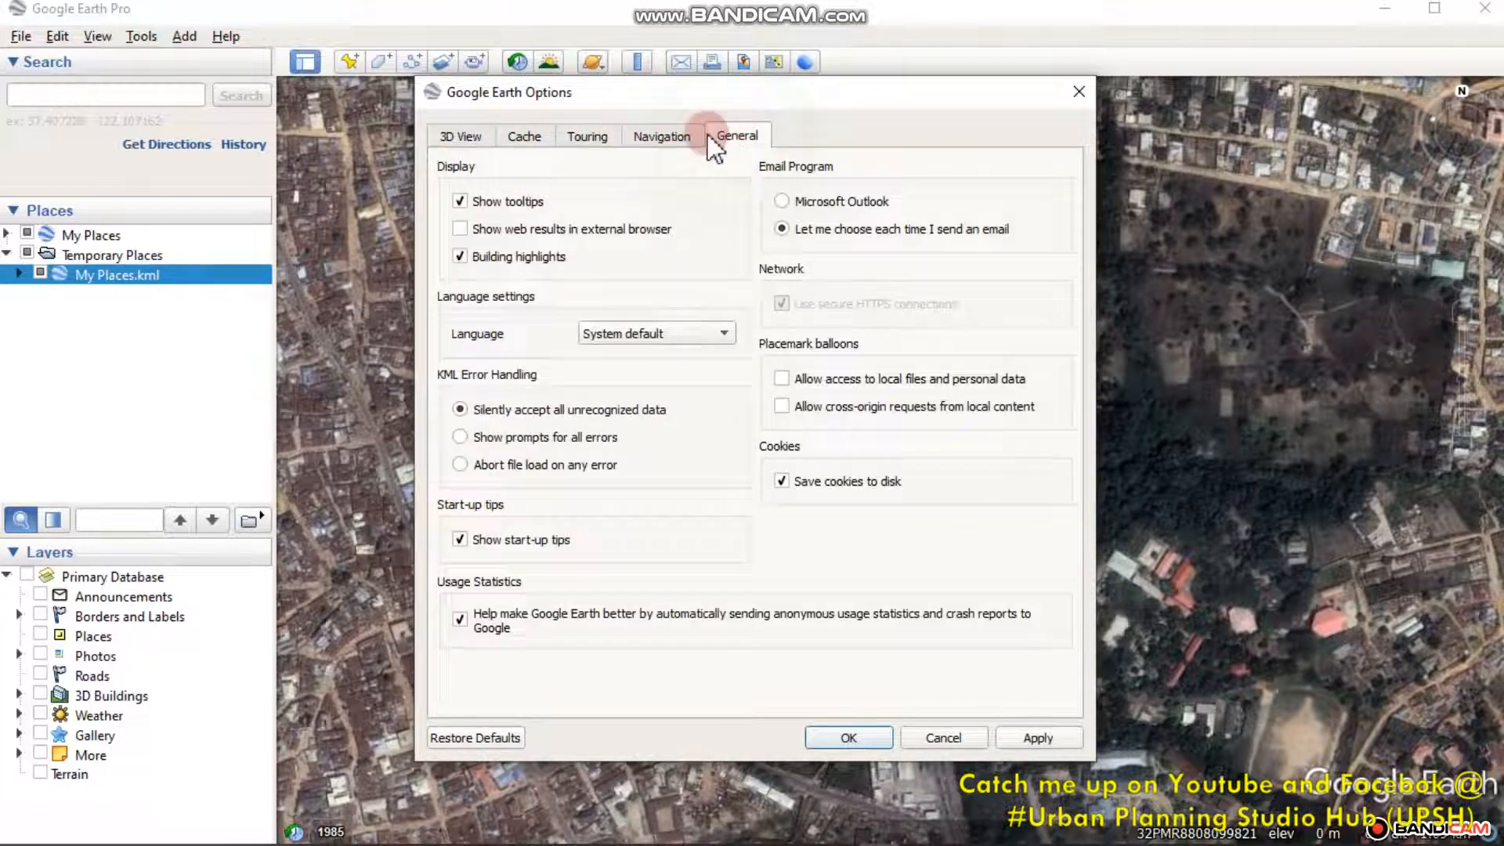
{"action": "left_click", "coordinate": [526, 138]}
{"action": "left_click", "coordinate": [443, 137]}
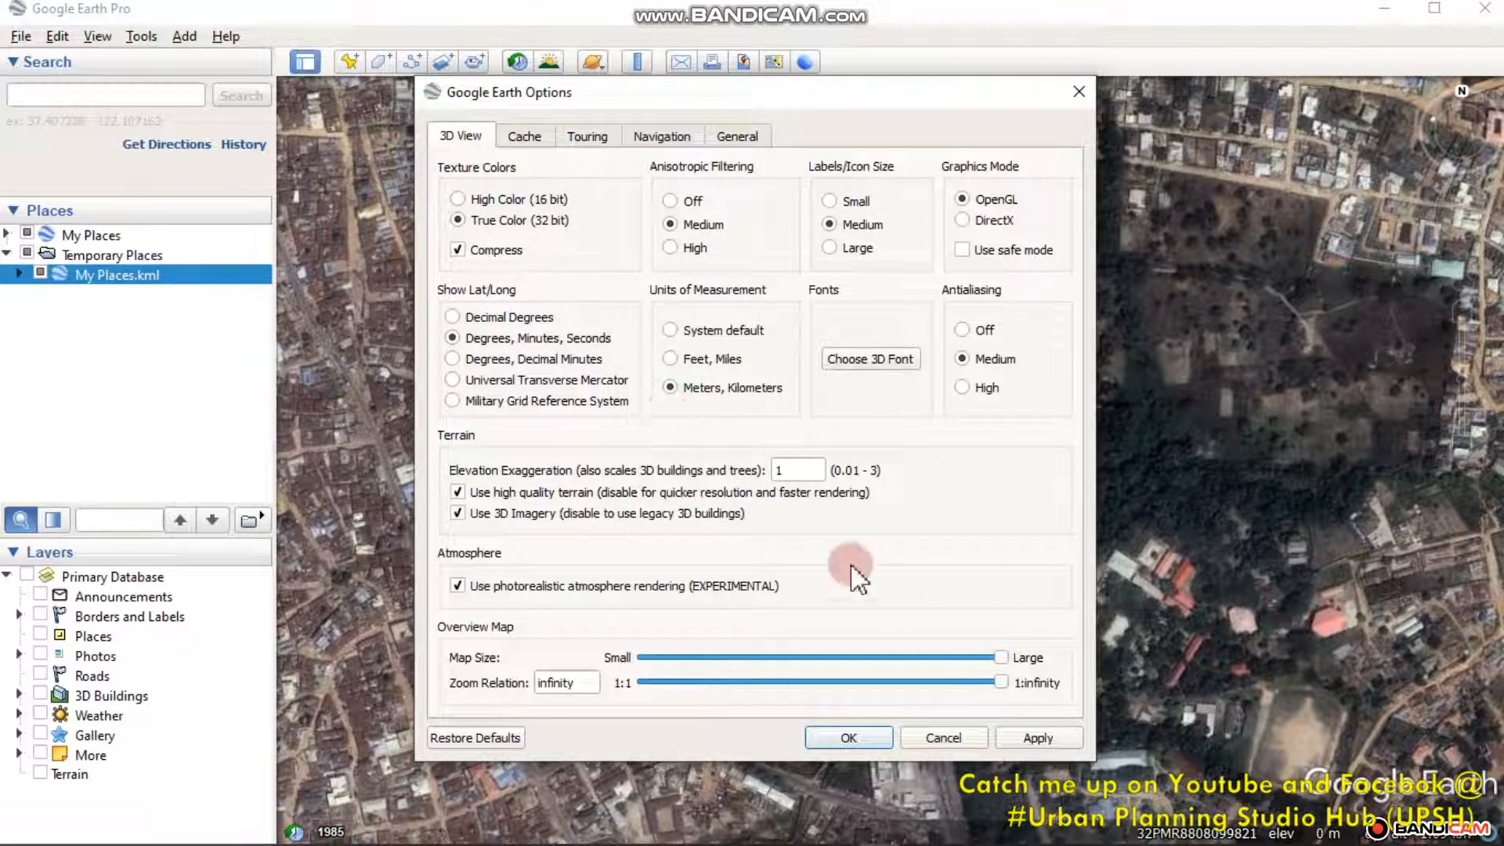
Step: Set Lat/Long to Degrees, Minutes, Seconds and the measurement units to Meters, Kilometers, and save the options
{"action": "left_click", "coordinate": [459, 363]}
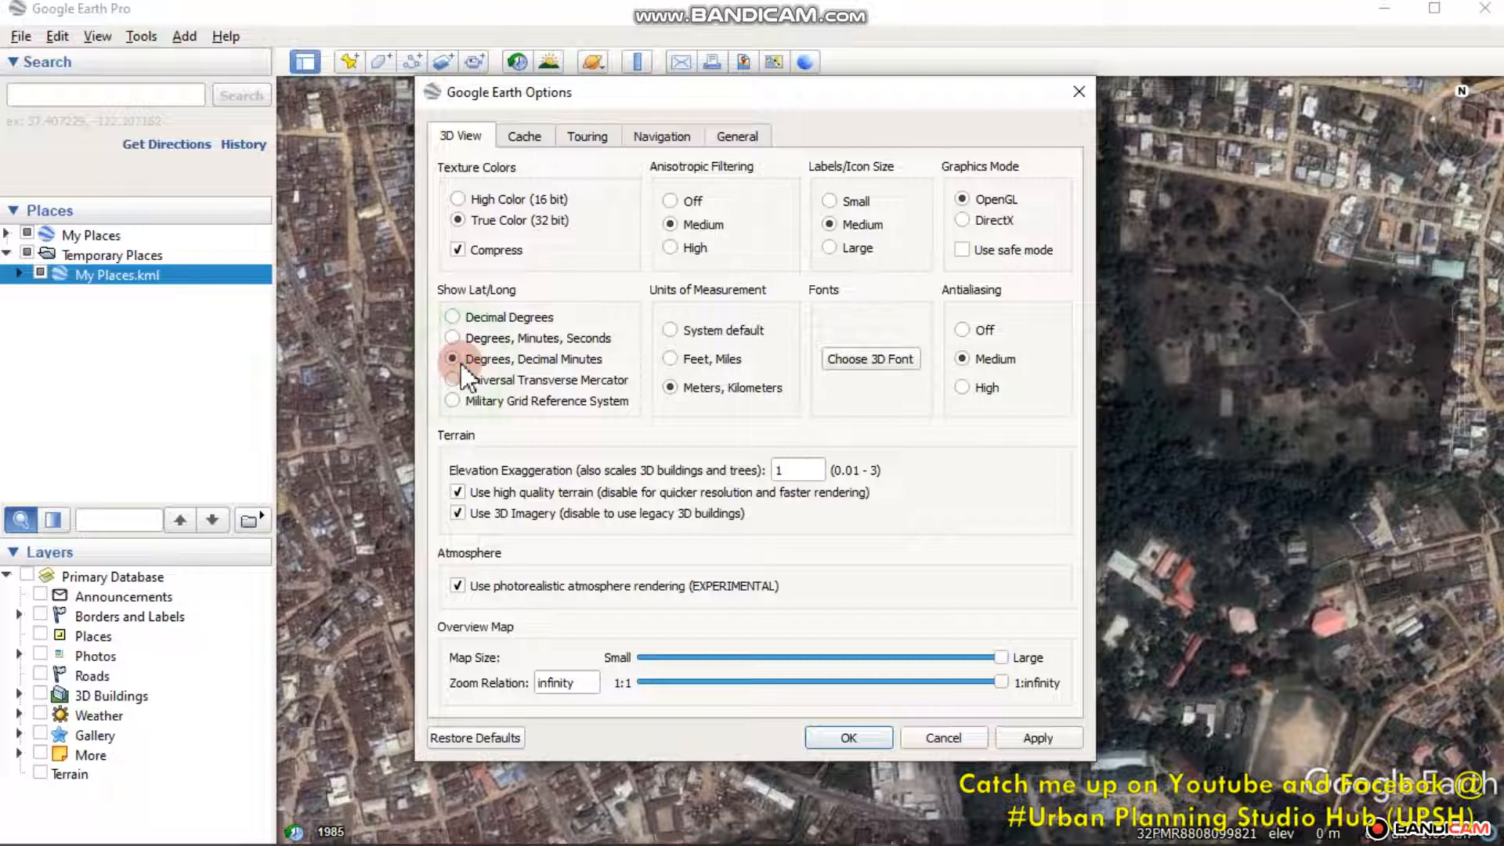
{"action": "left_click", "coordinate": [671, 360]}
{"action": "left_click", "coordinate": [672, 388]}
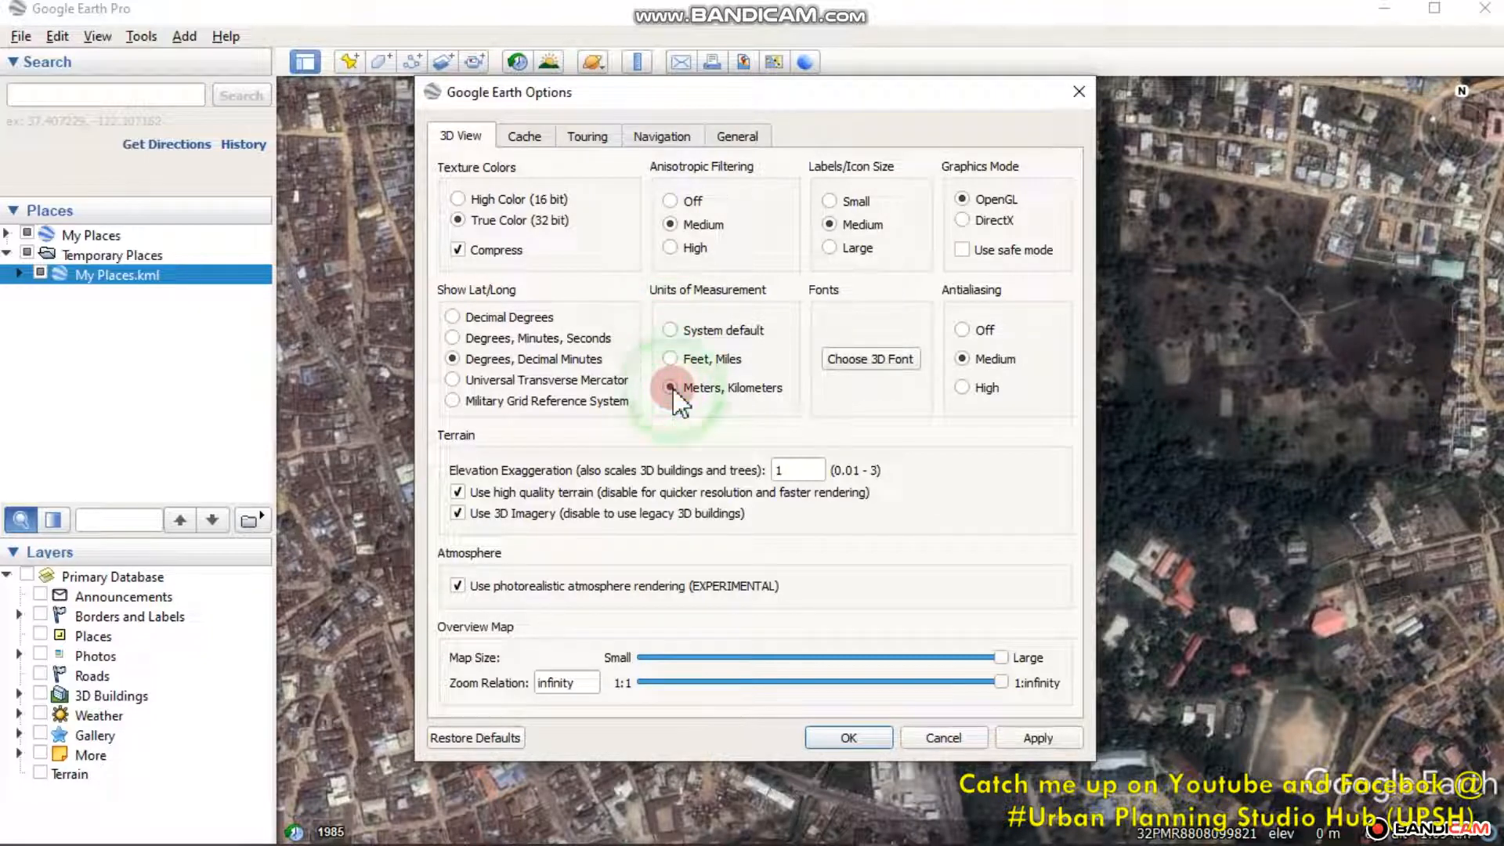
{"action": "left_click", "coordinate": [454, 362]}
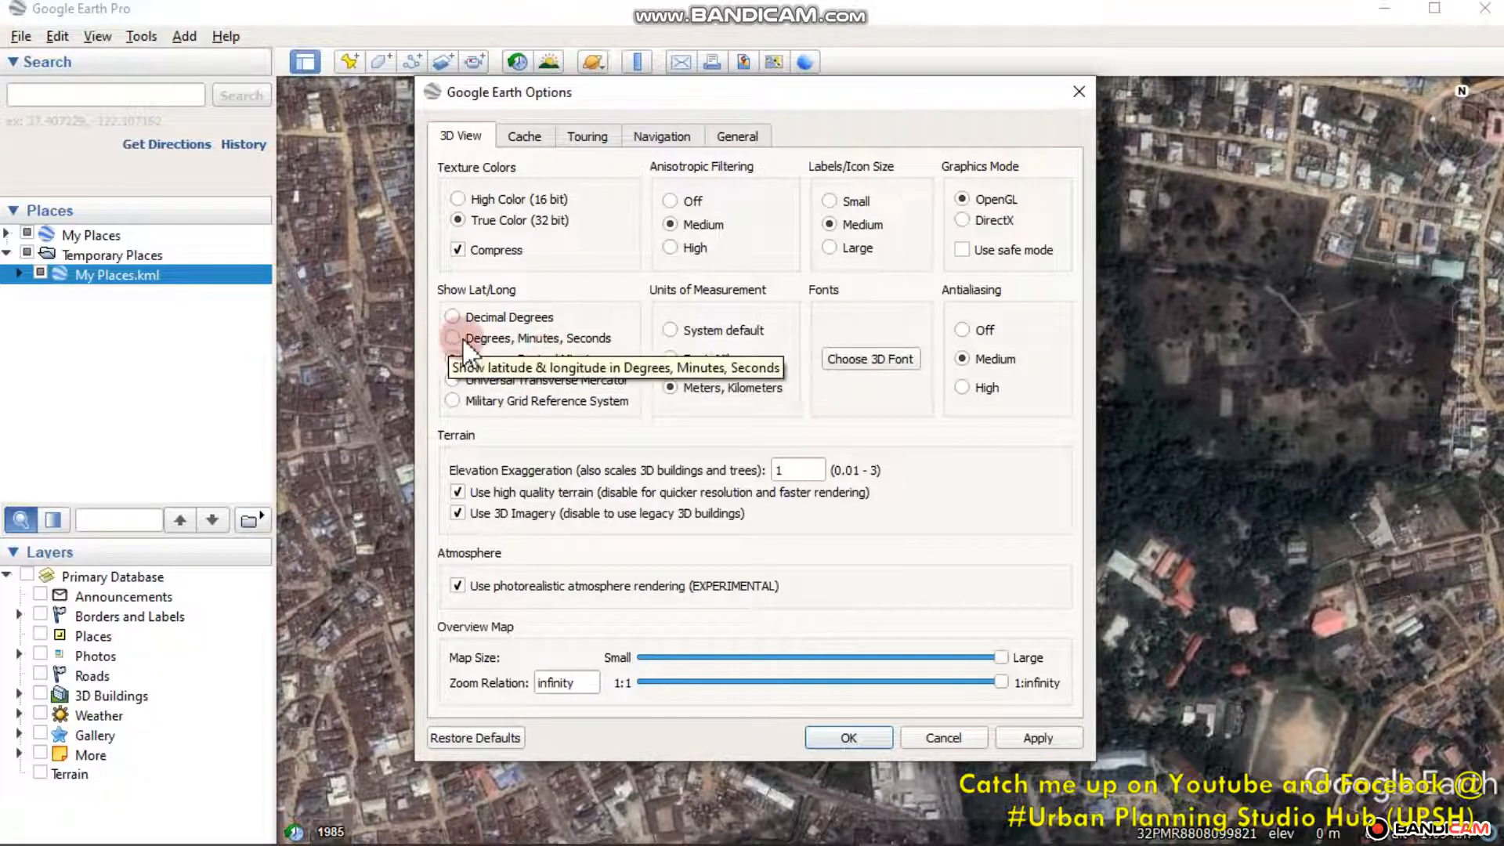
{"action": "left_click", "coordinate": [453, 338]}
{"action": "left_click", "coordinate": [1043, 742]}
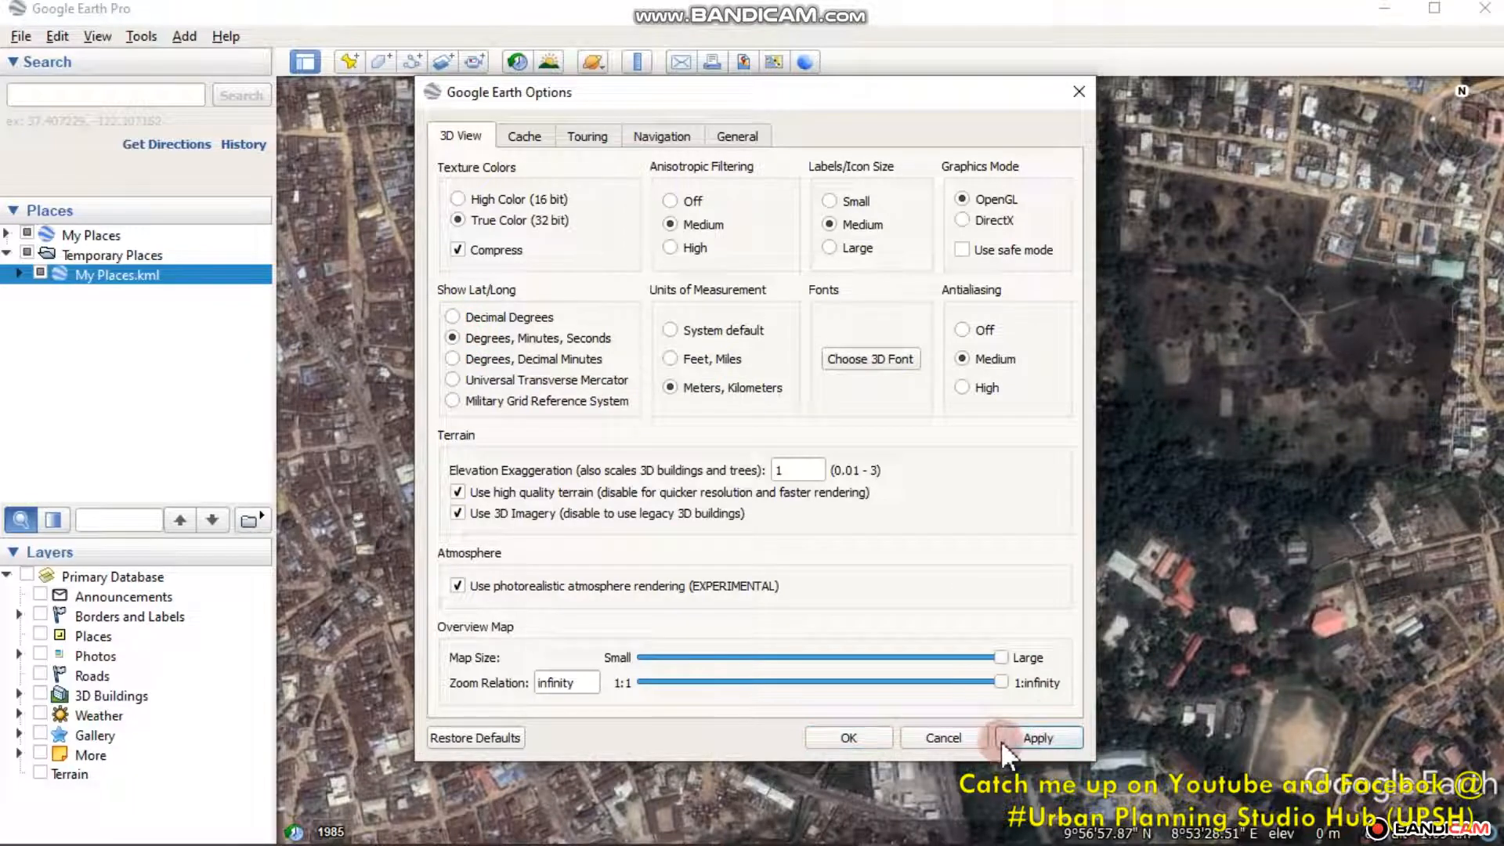
{"action": "left_click", "coordinate": [843, 732]}
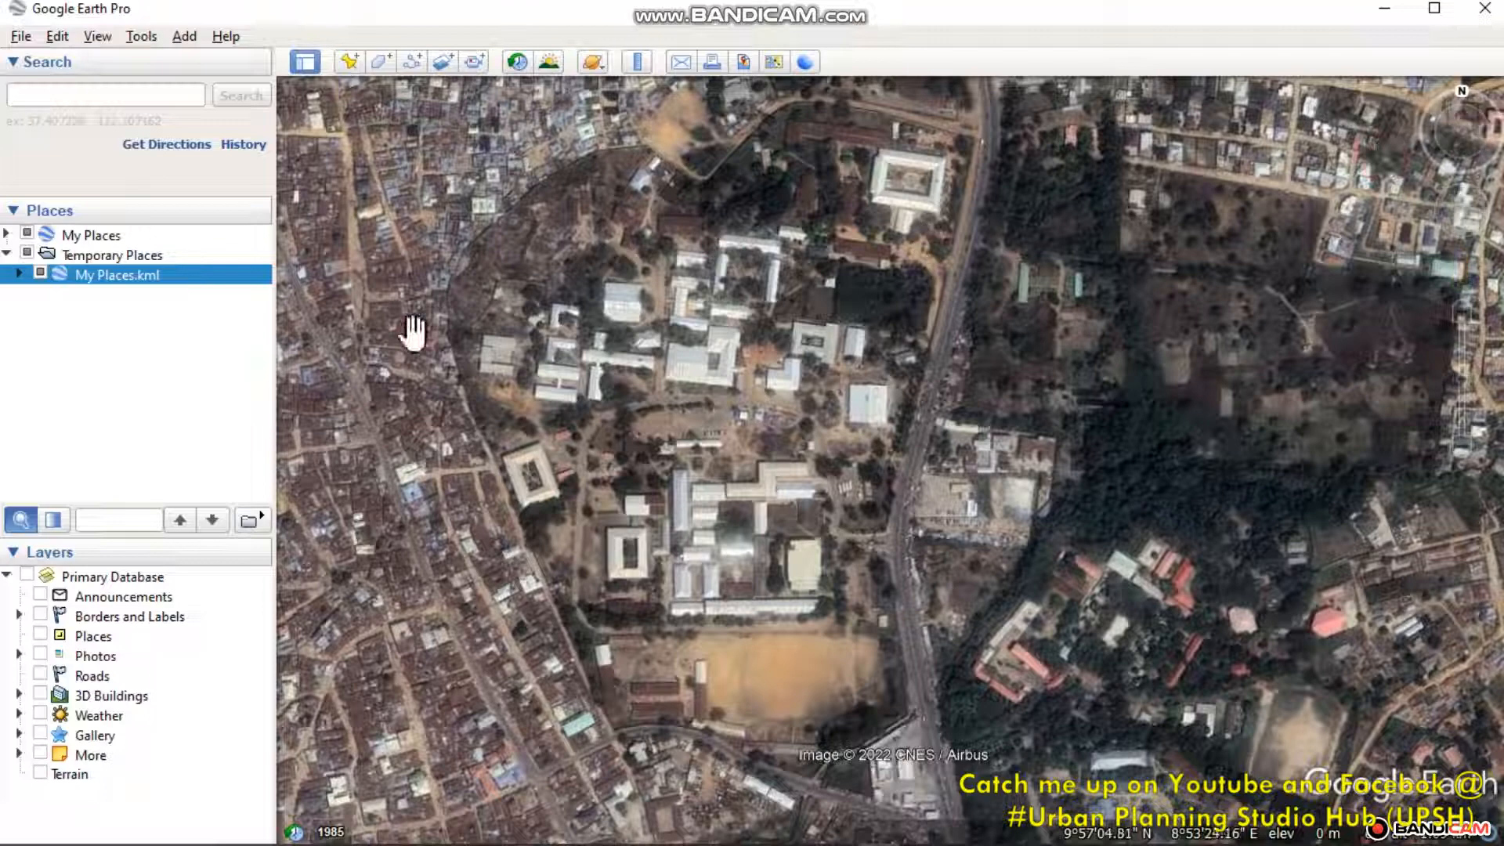
Step: Start a new placemark and position it northwest of the campus at about 9°57'8.06"N, 8°53'14.86"E
{"action": "left_click_drag", "start_coordinate": [679, 415], "coordinate": [715, 440]}
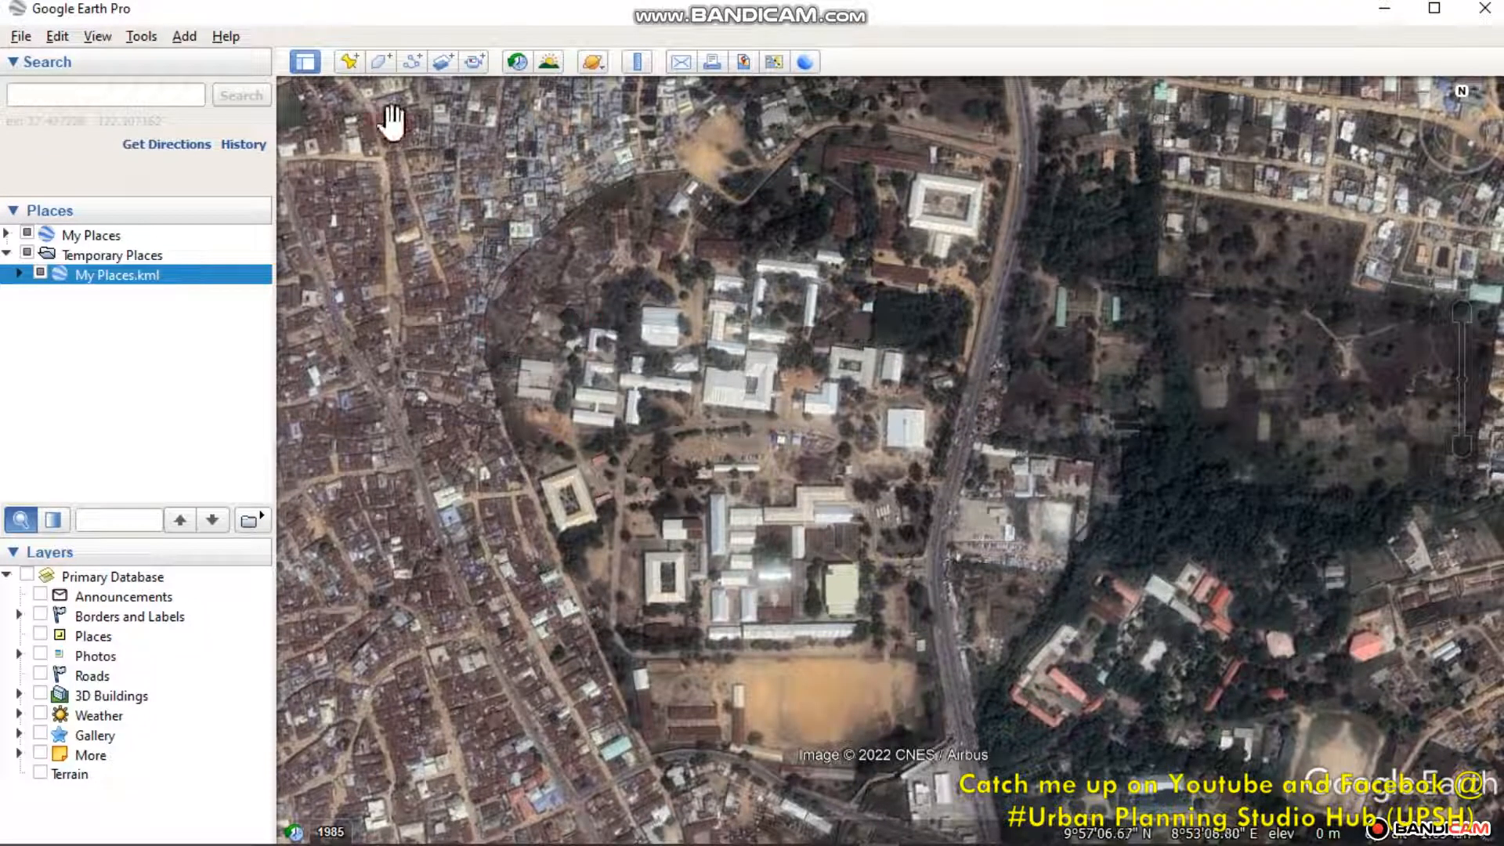
{"action": "left_click", "coordinate": [347, 63]}
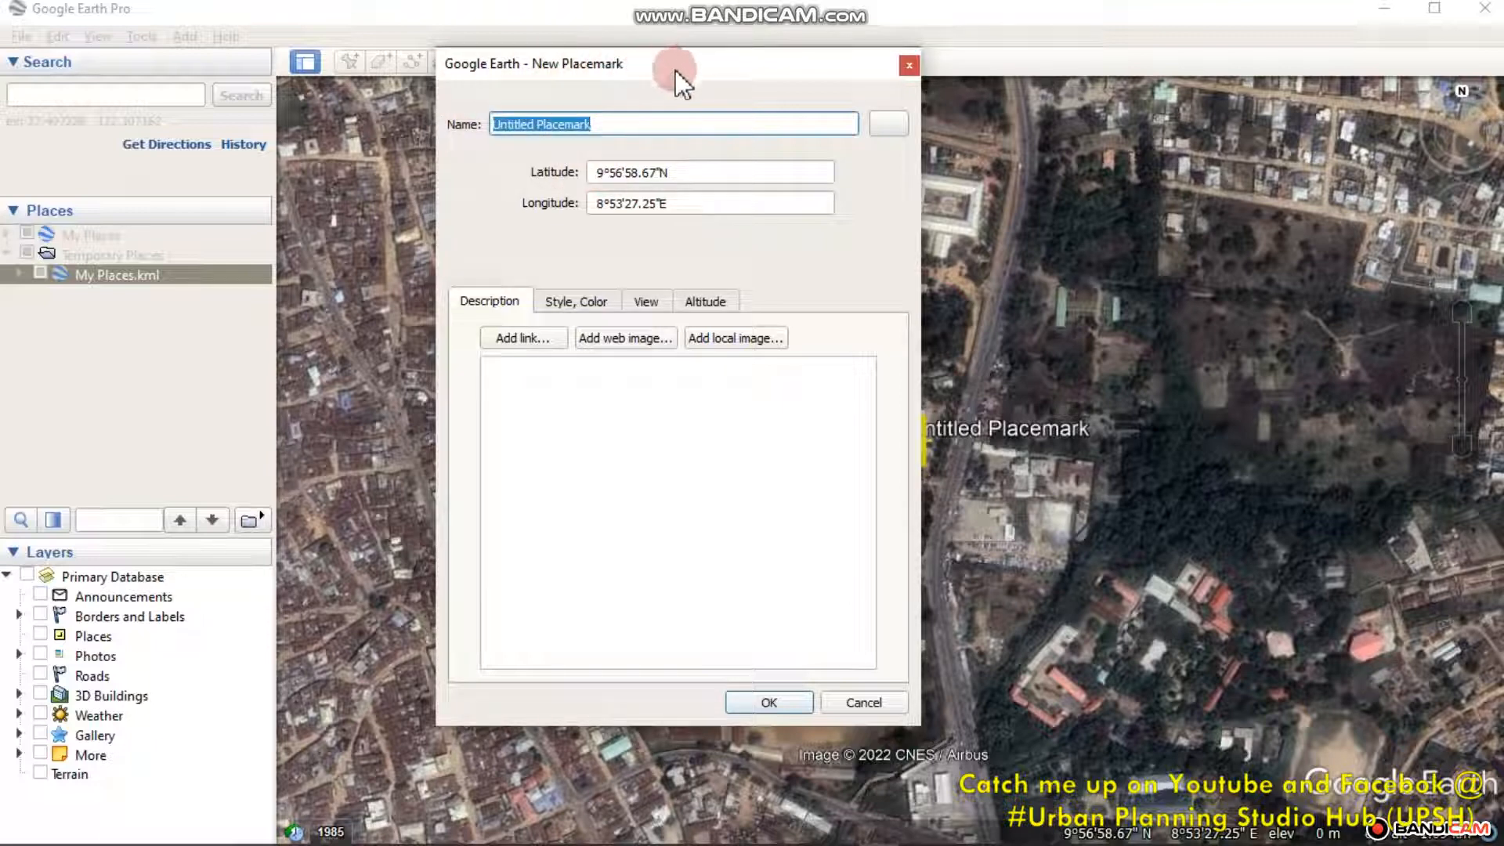
{"action": "left_click_drag", "start_coordinate": [678, 63], "coordinate": [214, 63]}
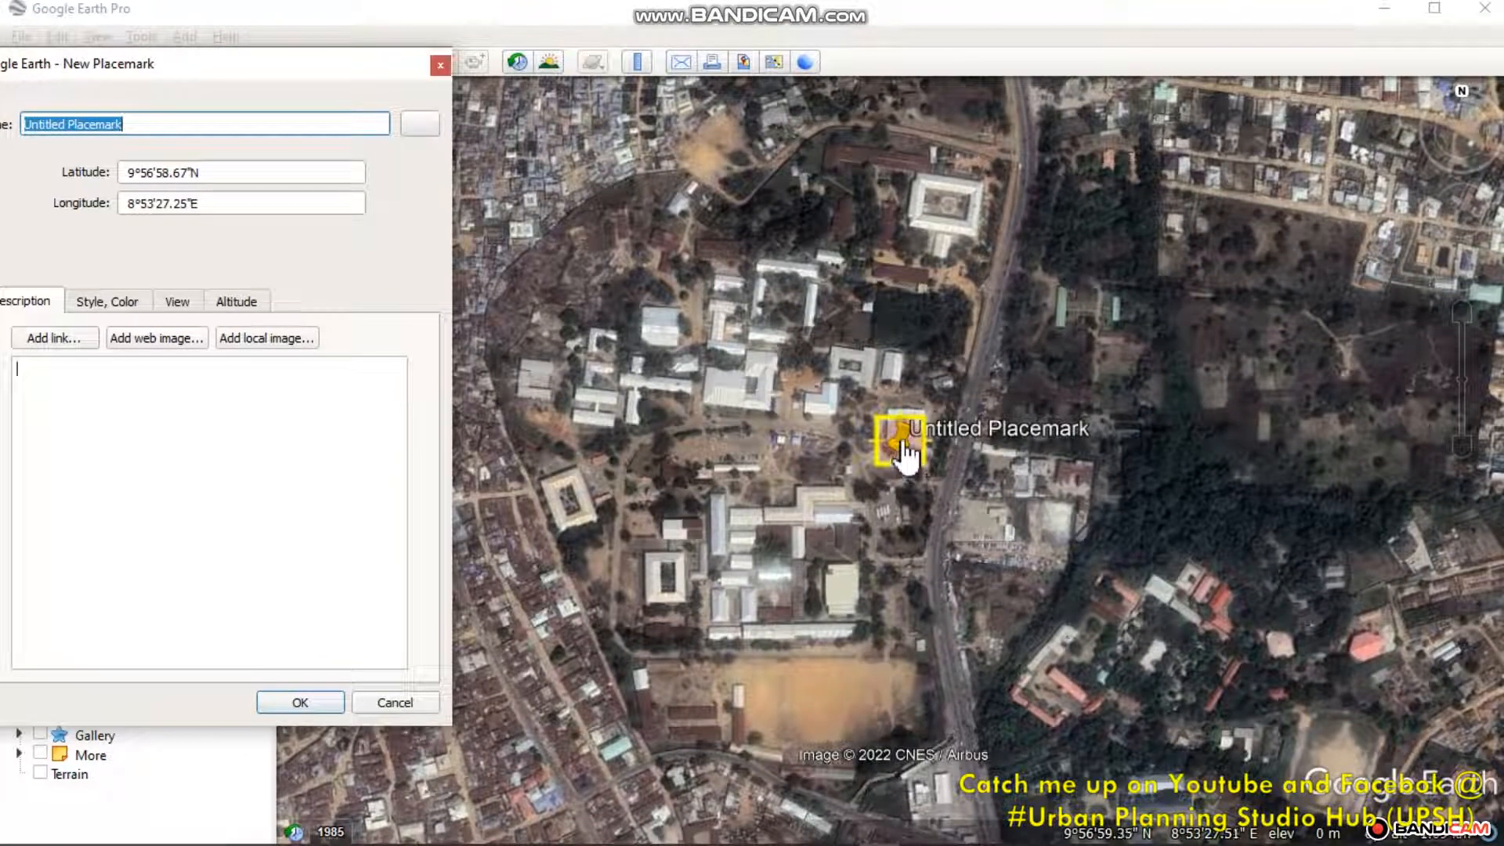
{"action": "left_click_drag", "start_coordinate": [903, 444], "coordinate": [444, 182]}
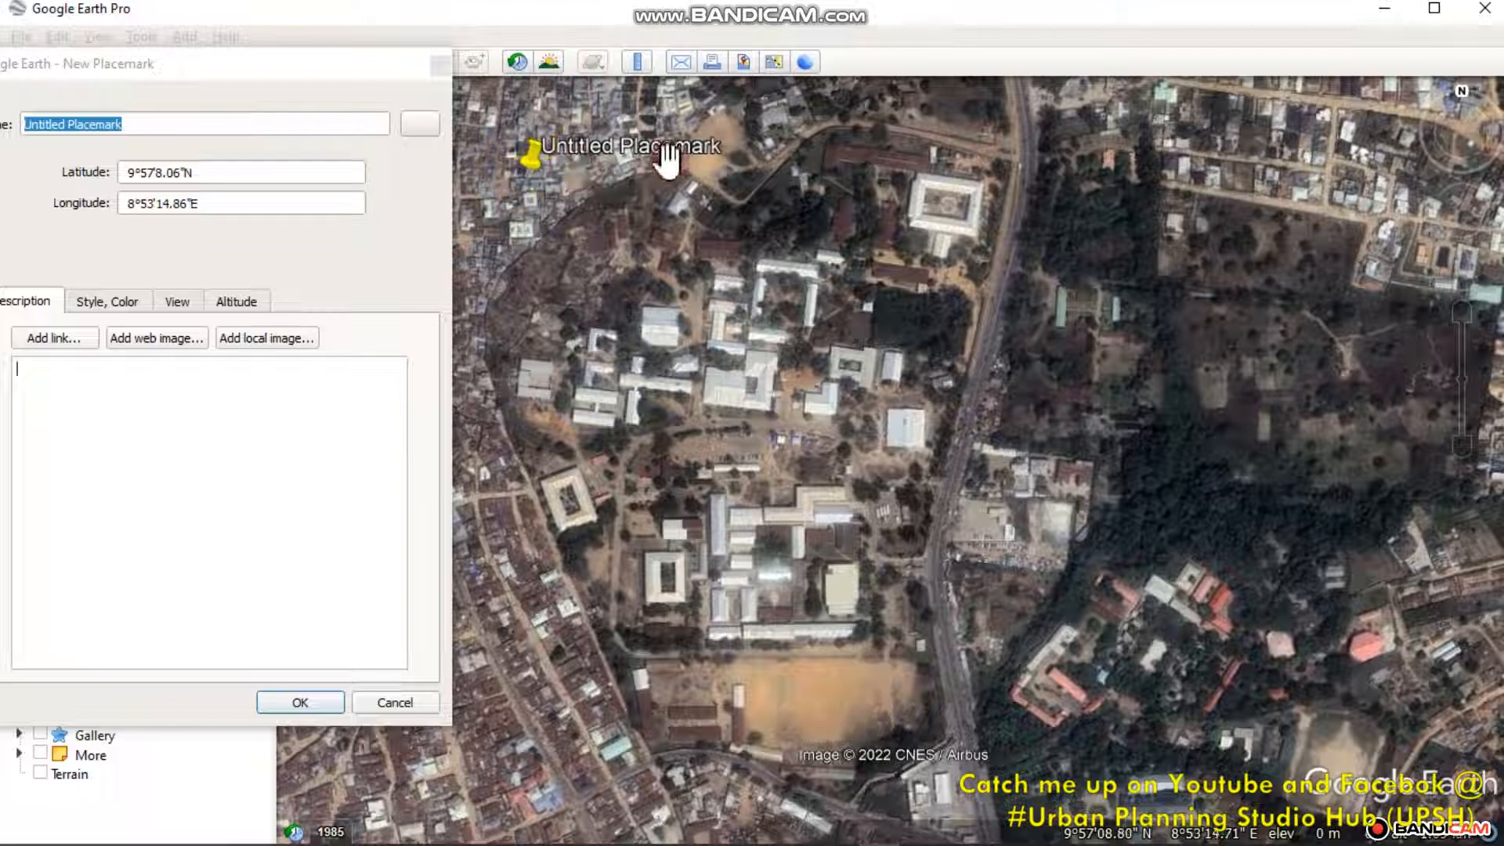
Step: Clear the new placemark's default name and save the placemark without a label
{"action": "left_click", "coordinate": [6, 124]}
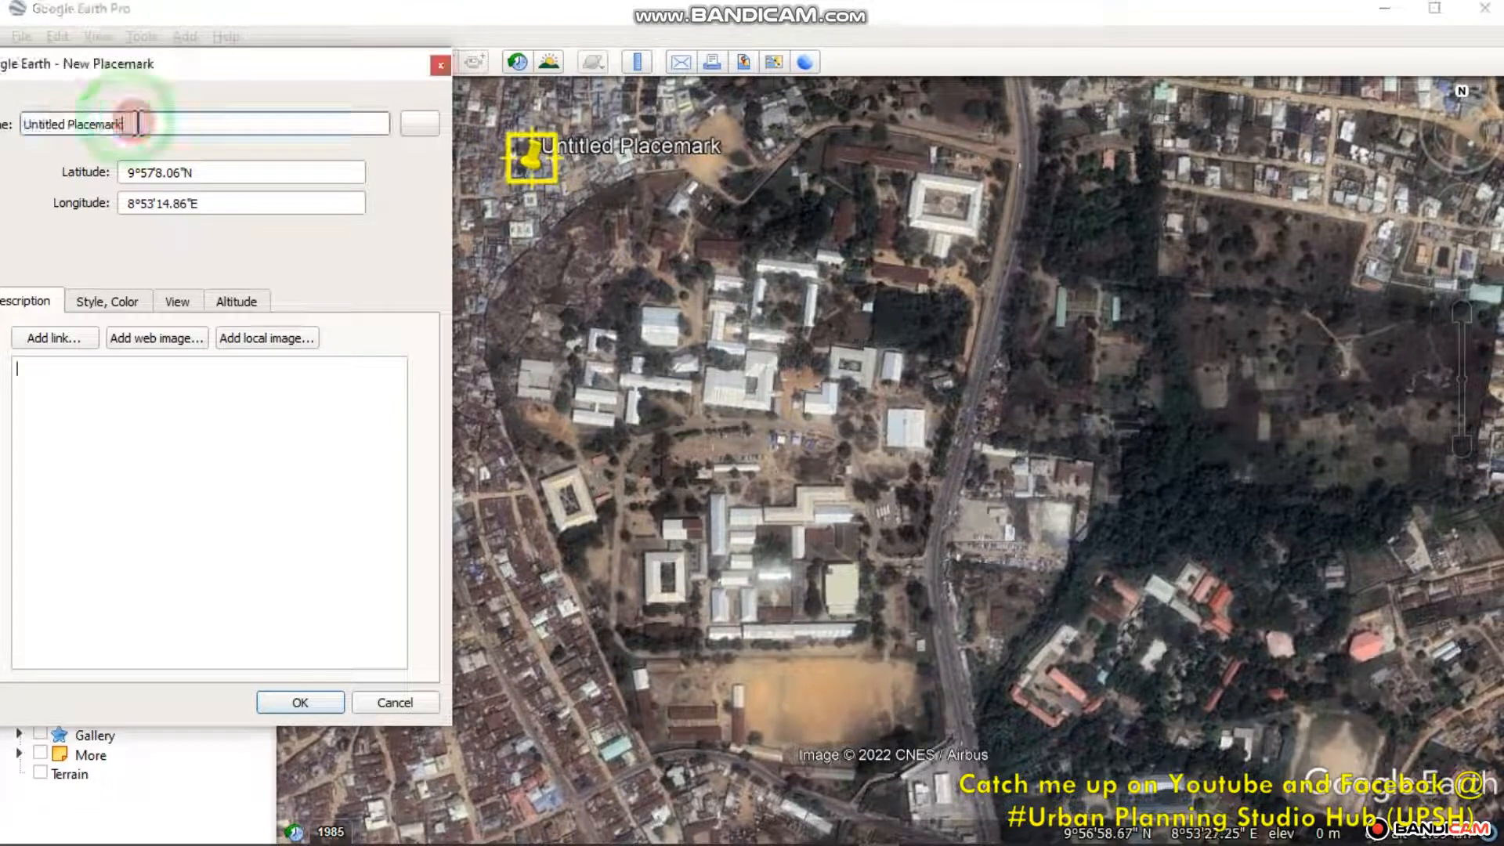
{"action": "key", "text": "BackSpace"}
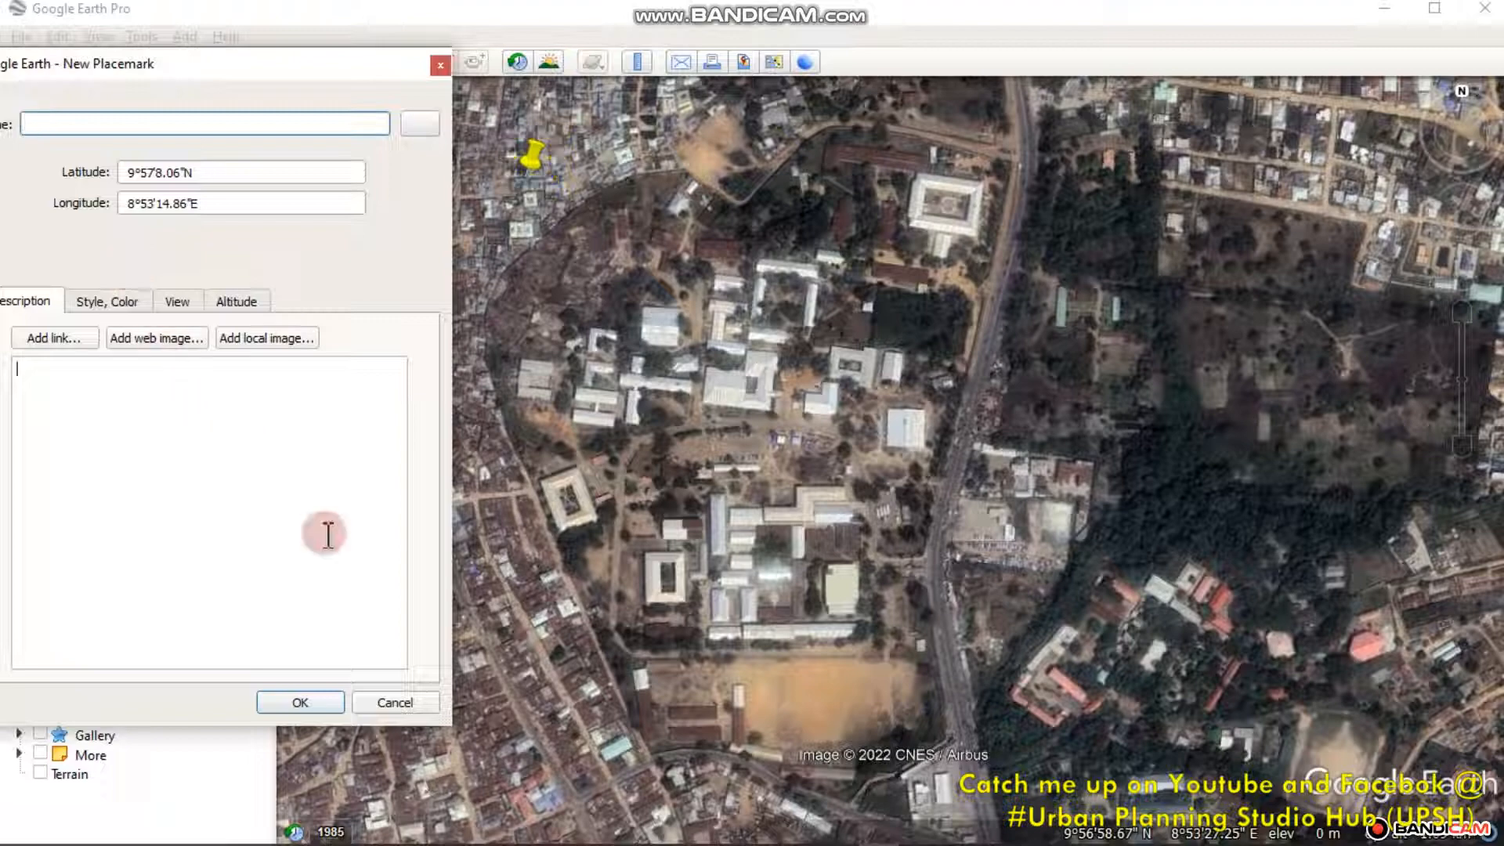
{"action": "left_click", "coordinate": [300, 702]}
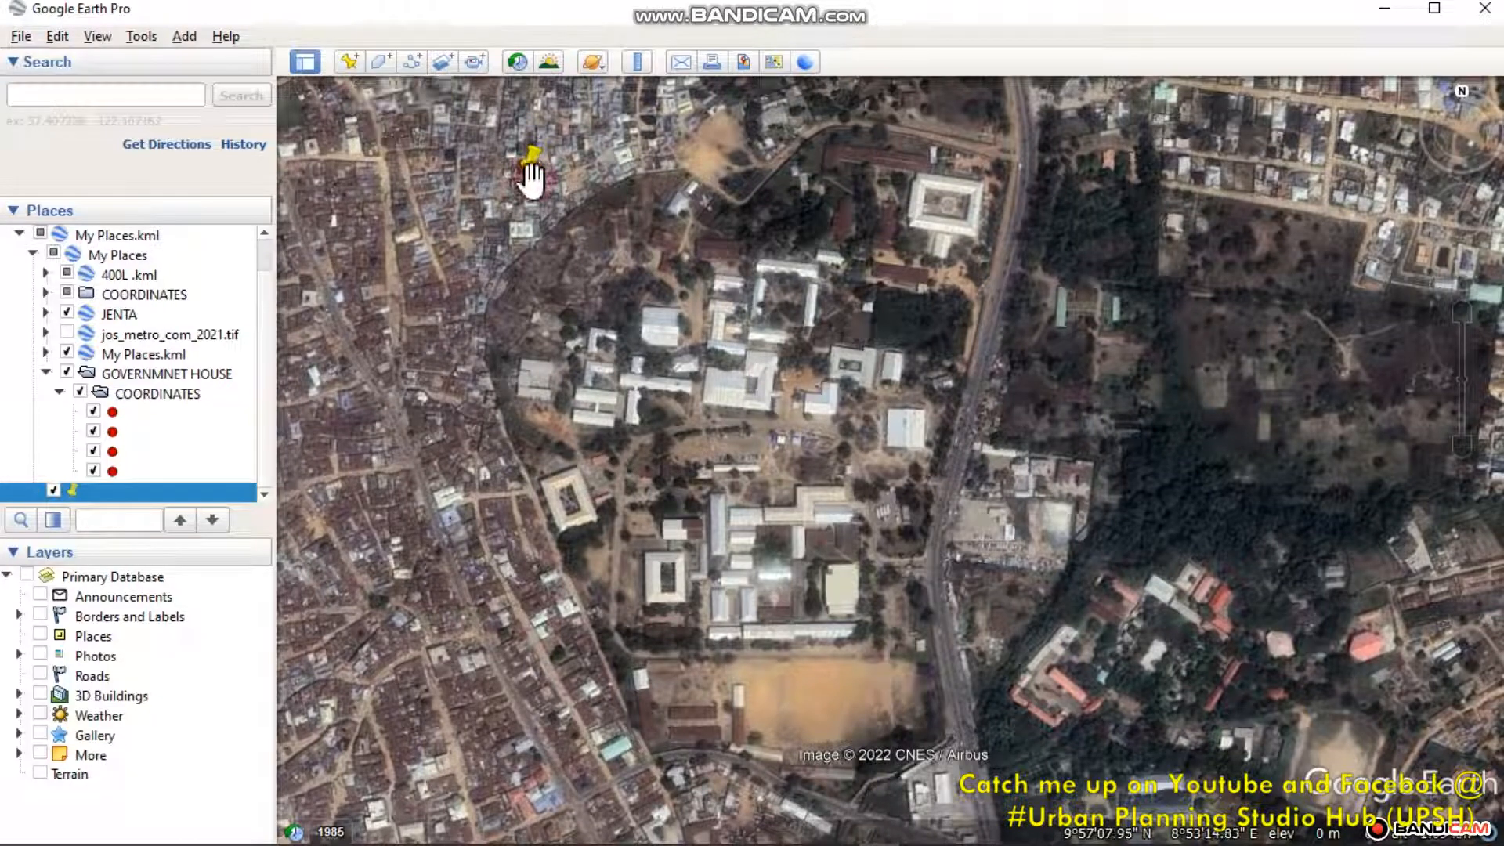
Step: Hide the unnamed placemark on the map and show it again
{"action": "left_click", "coordinate": [178, 492]}
{"action": "left_click", "coordinate": [53, 492]}
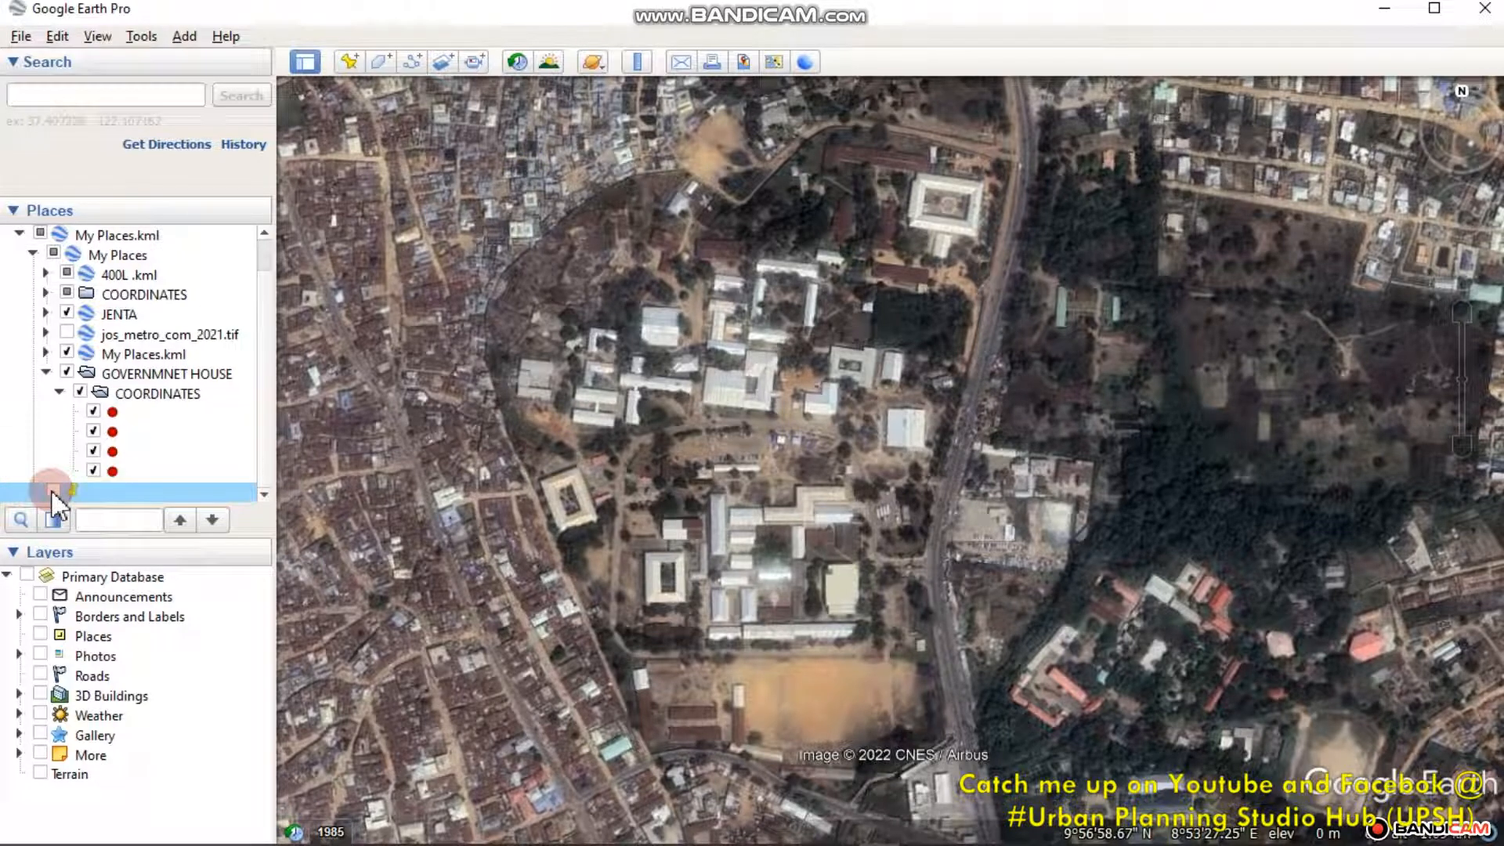
{"action": "left_click", "coordinate": [53, 491]}
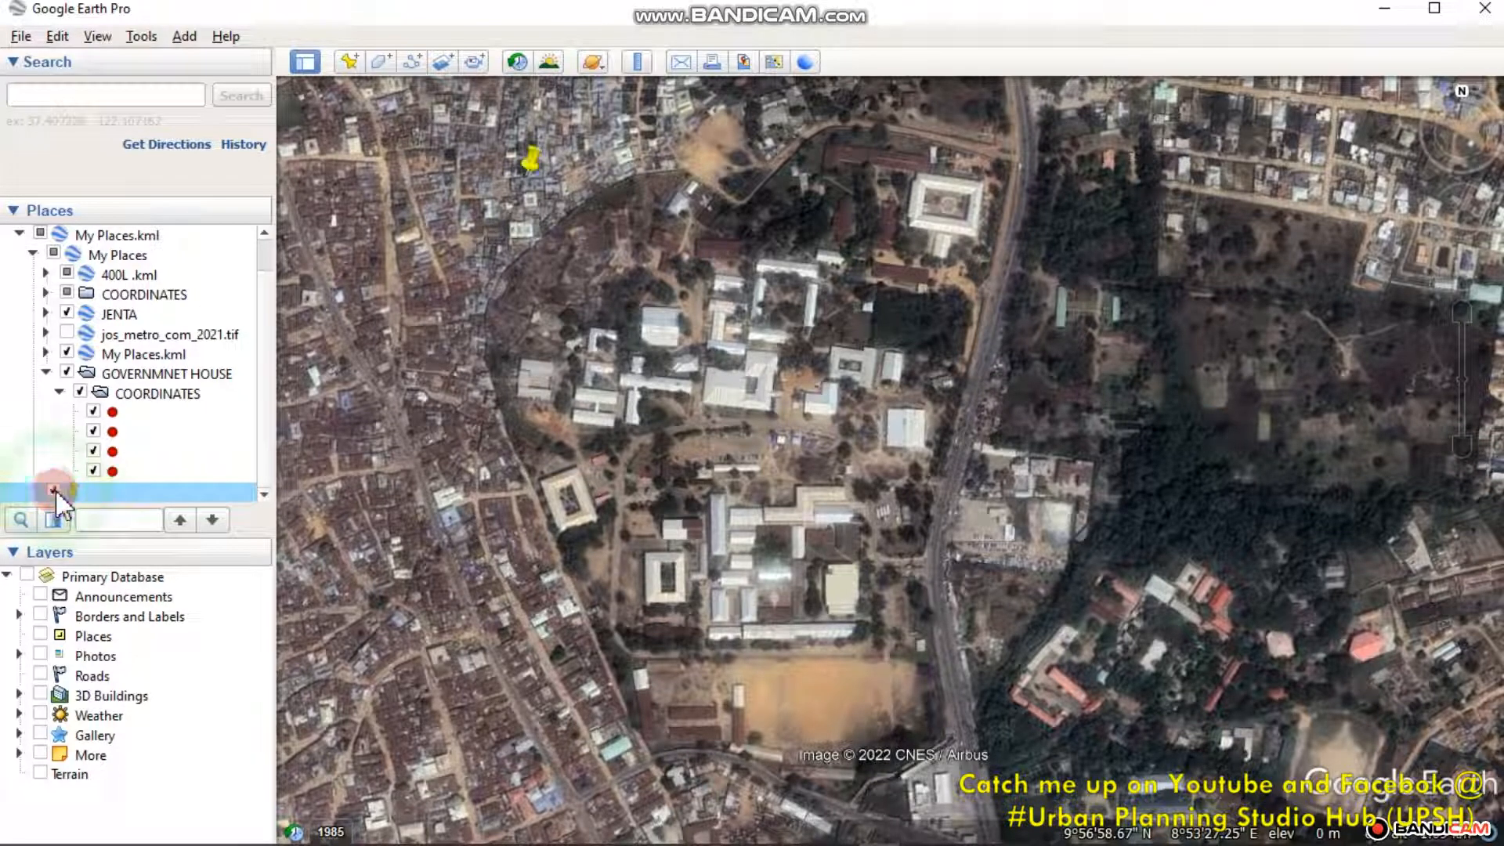
Step: Edit the unnamed placemark's properties and change its icon to the blue bus symbol
{"action": "right_click", "coordinate": [107, 492]}
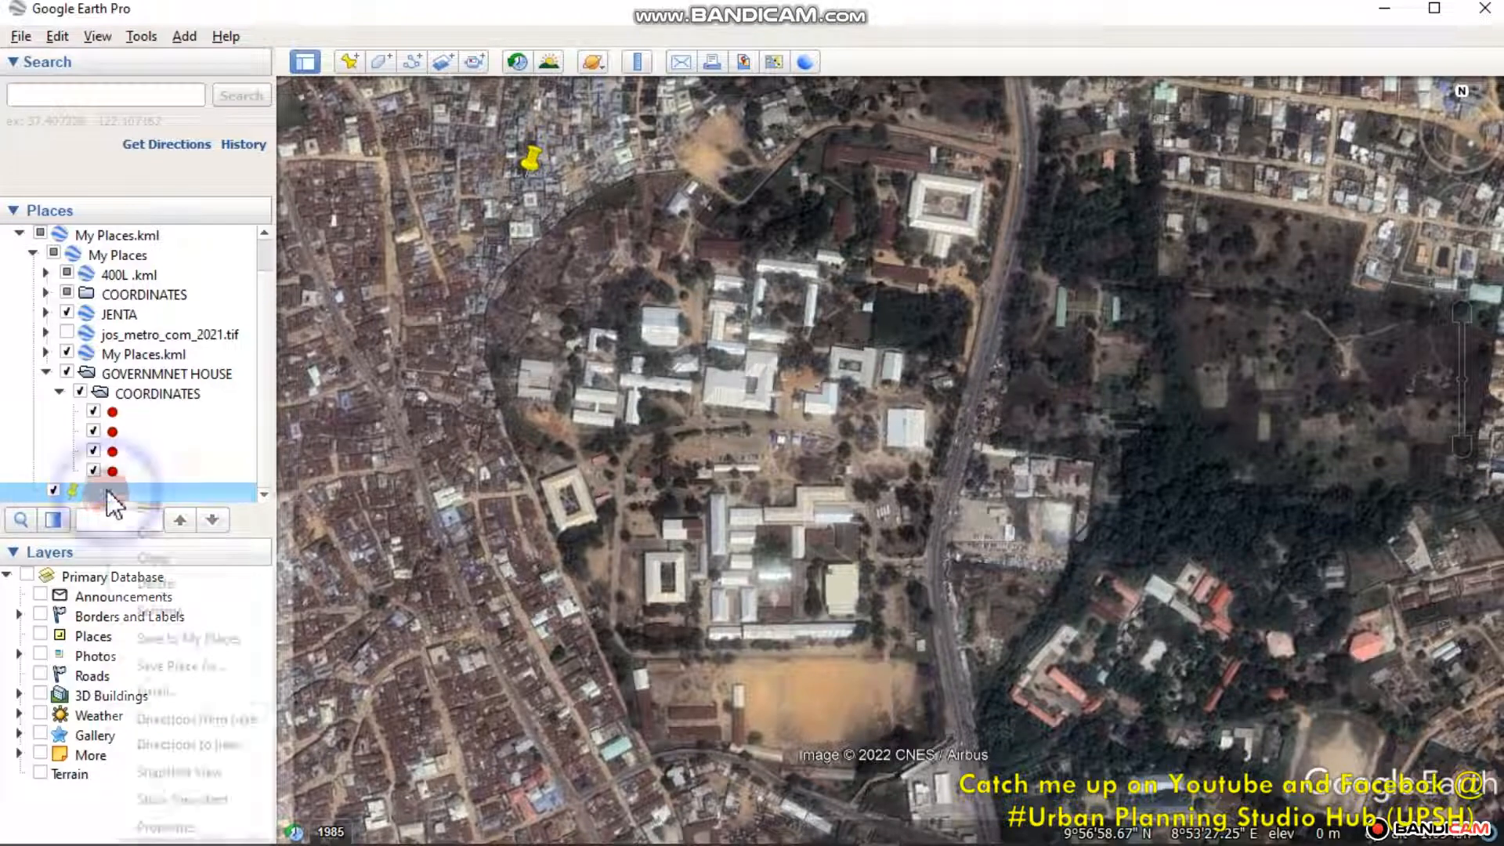
{"action": "left_click", "coordinate": [198, 820]}
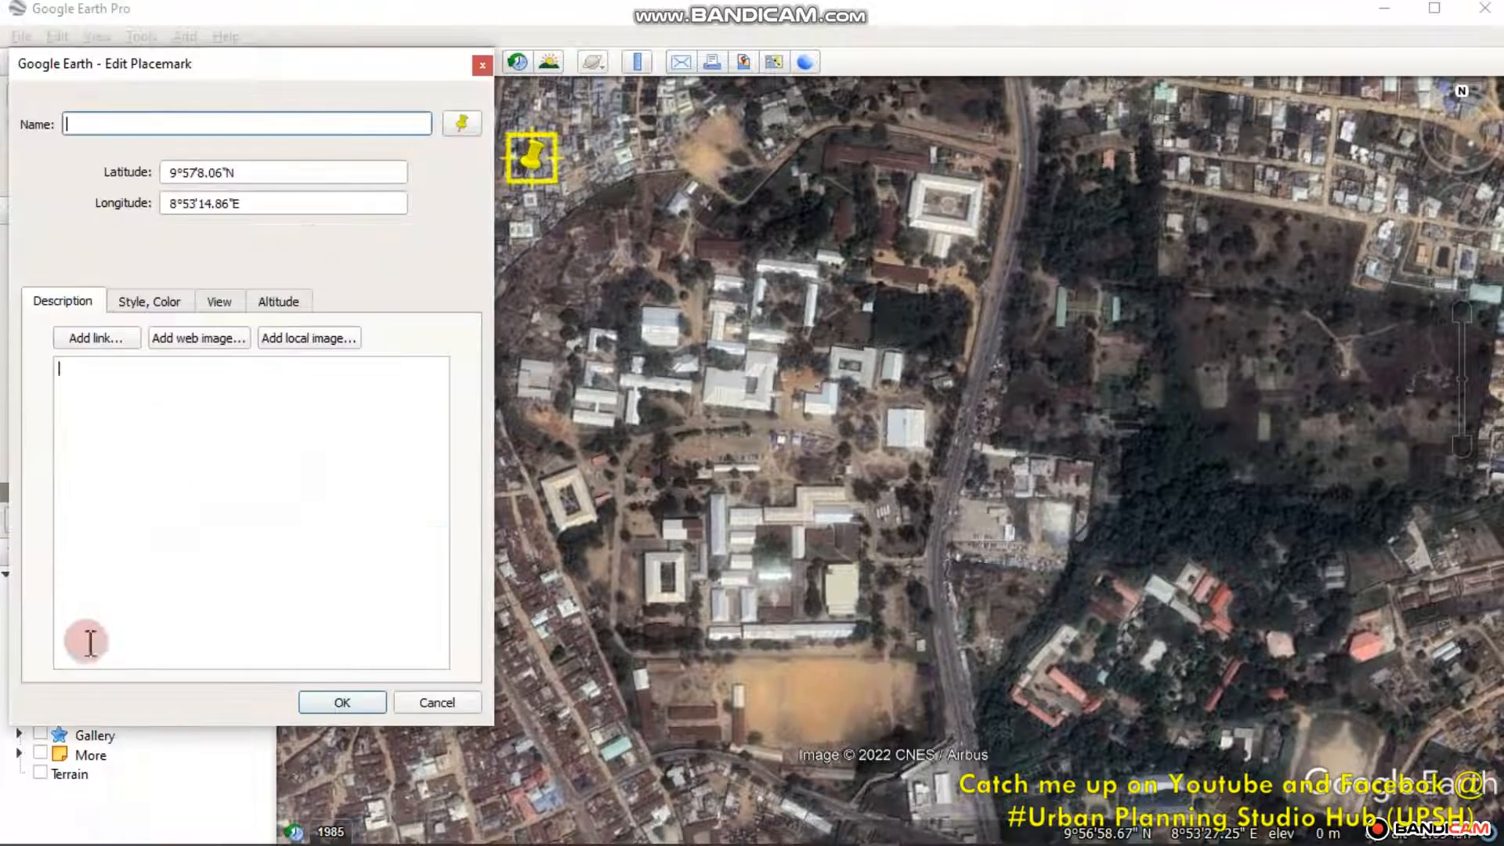
{"action": "left_click", "coordinate": [472, 125]}
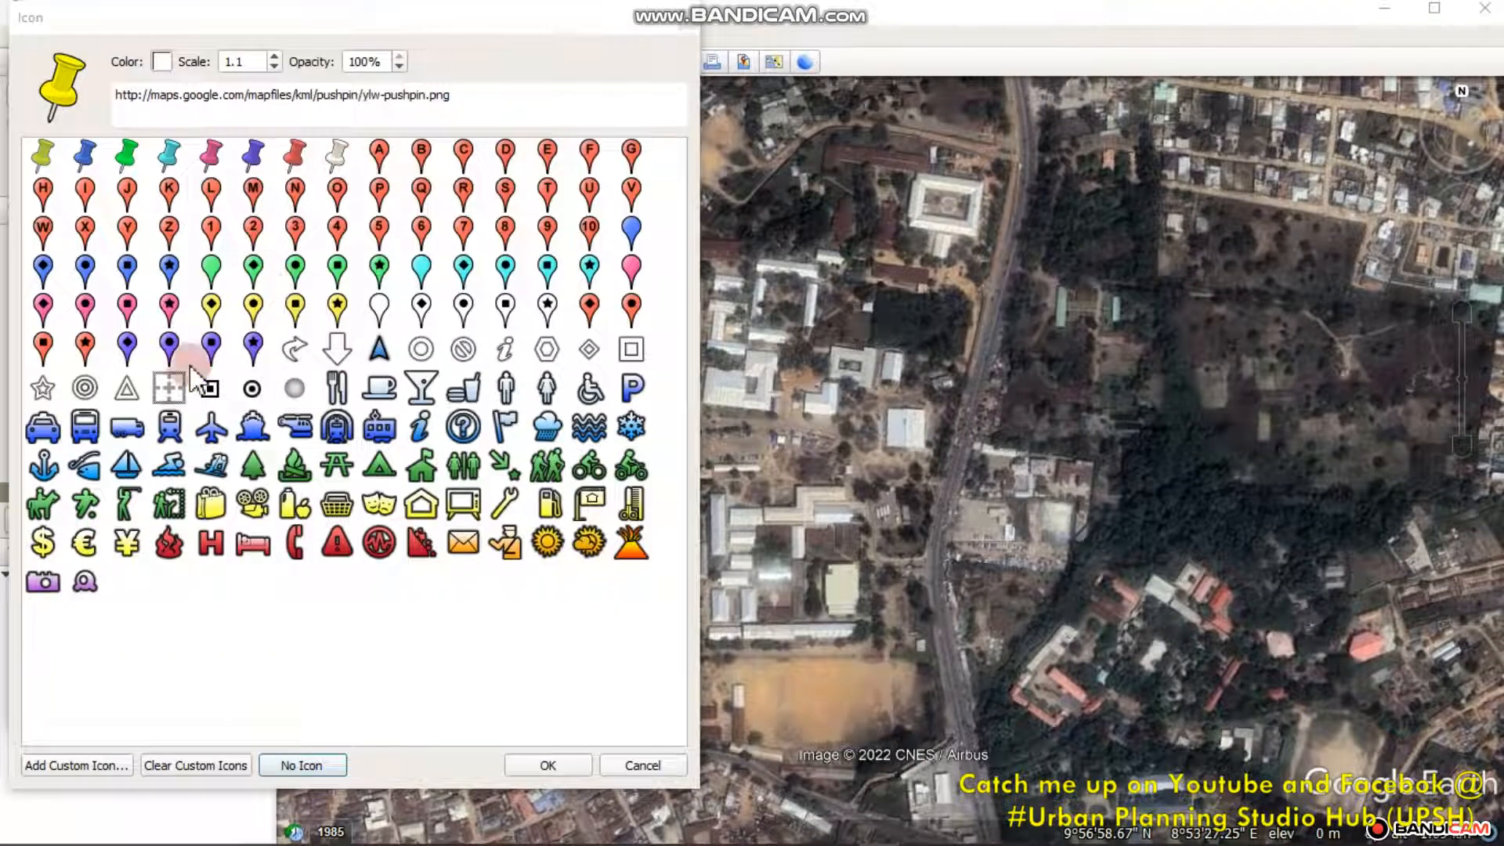
{"action": "left_click", "coordinate": [84, 427]}
{"action": "left_click", "coordinate": [548, 767]}
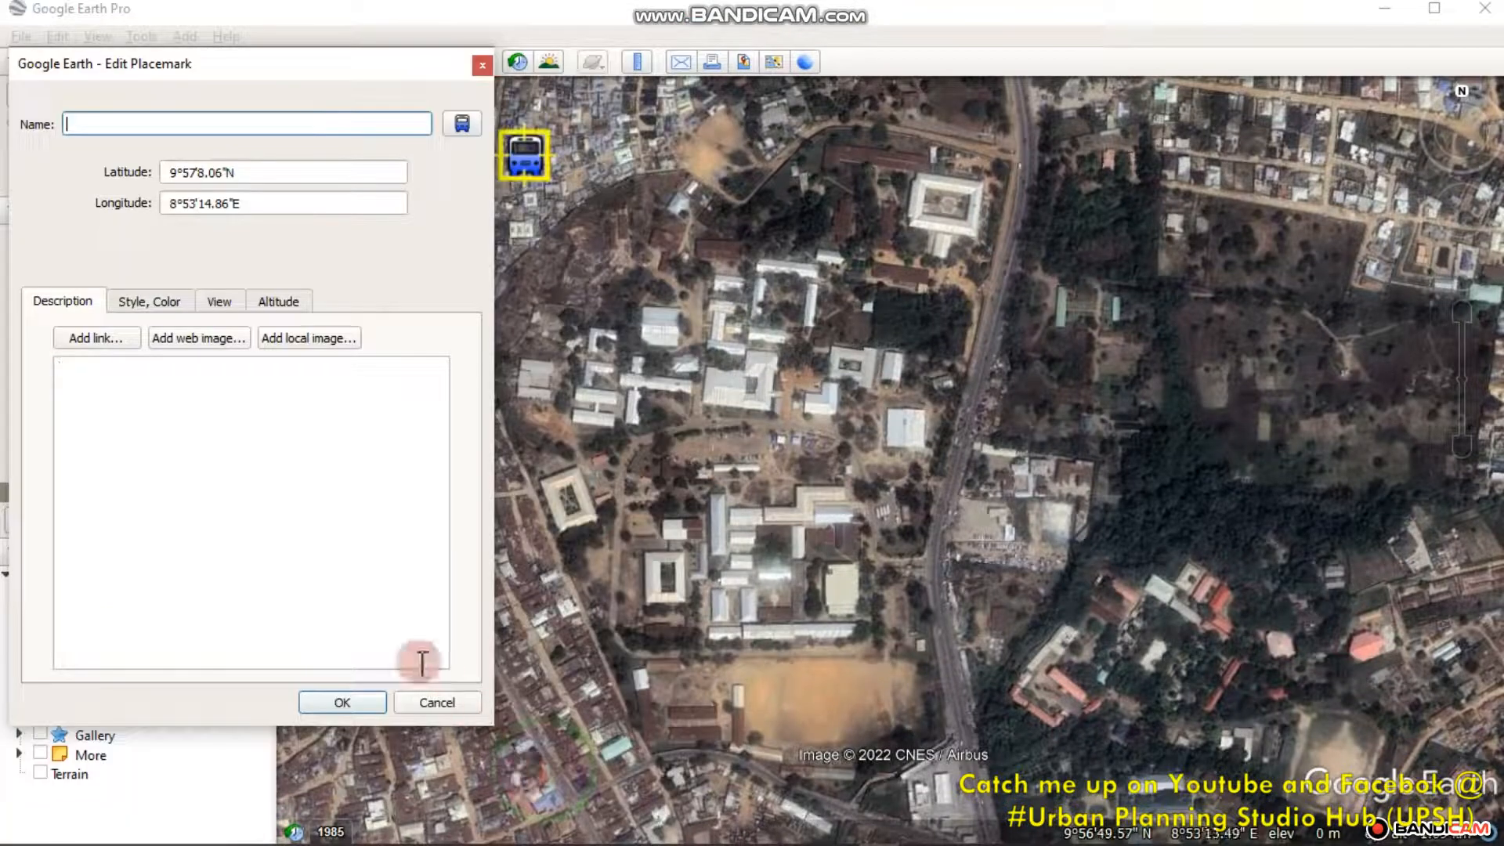
Step: Save the bus icon, reopen the unnamed placemark's properties and change its icon to the fork-and-knife dining symbol
{"action": "left_click", "coordinate": [345, 703]}
{"action": "left_click", "coordinate": [140, 490]}
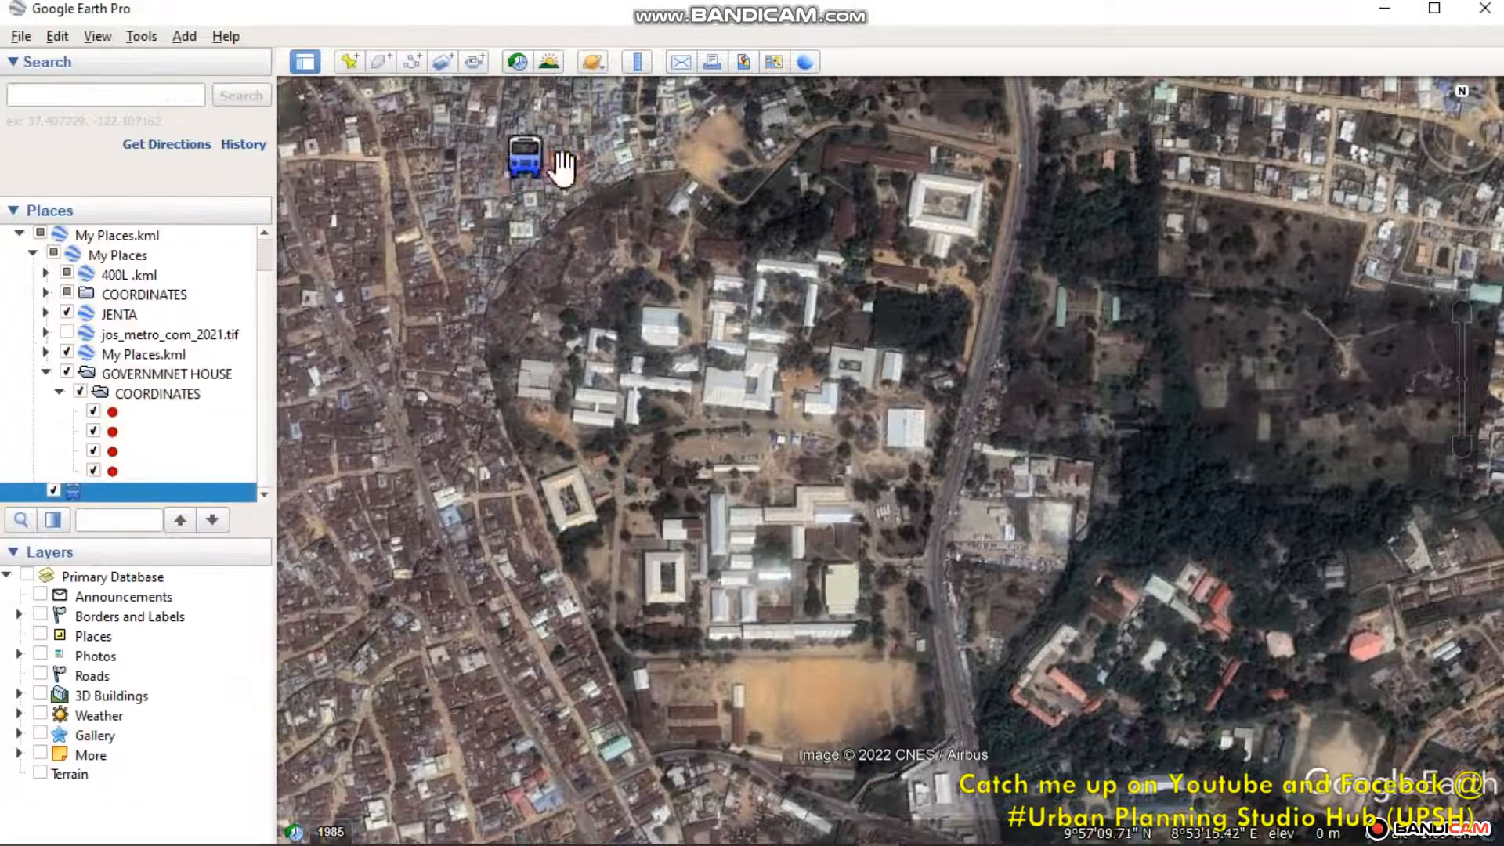
{"action": "right_click", "coordinate": [141, 492]}
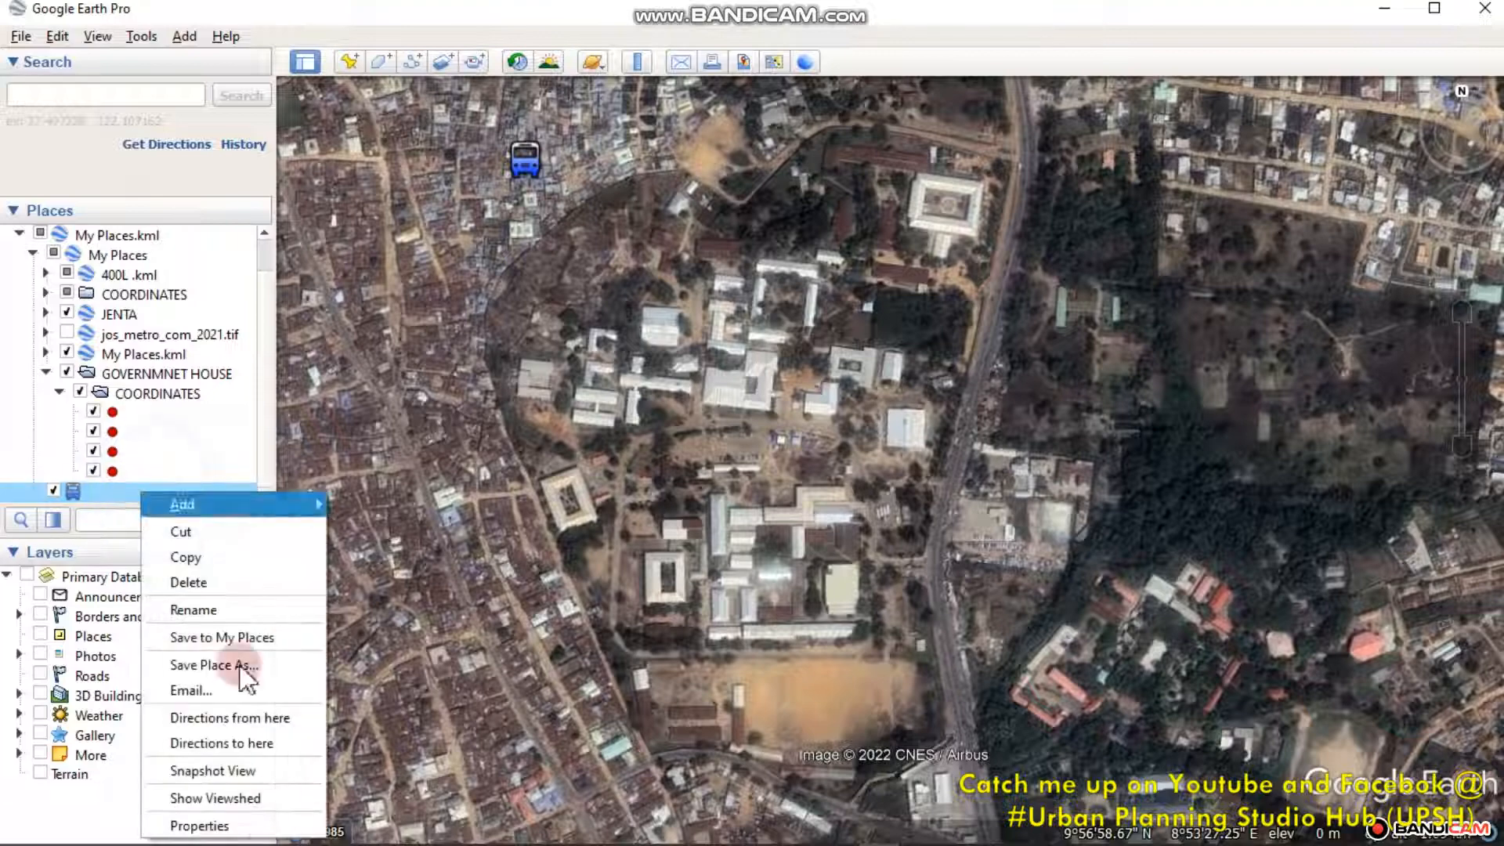
{"action": "left_click", "coordinate": [253, 827]}
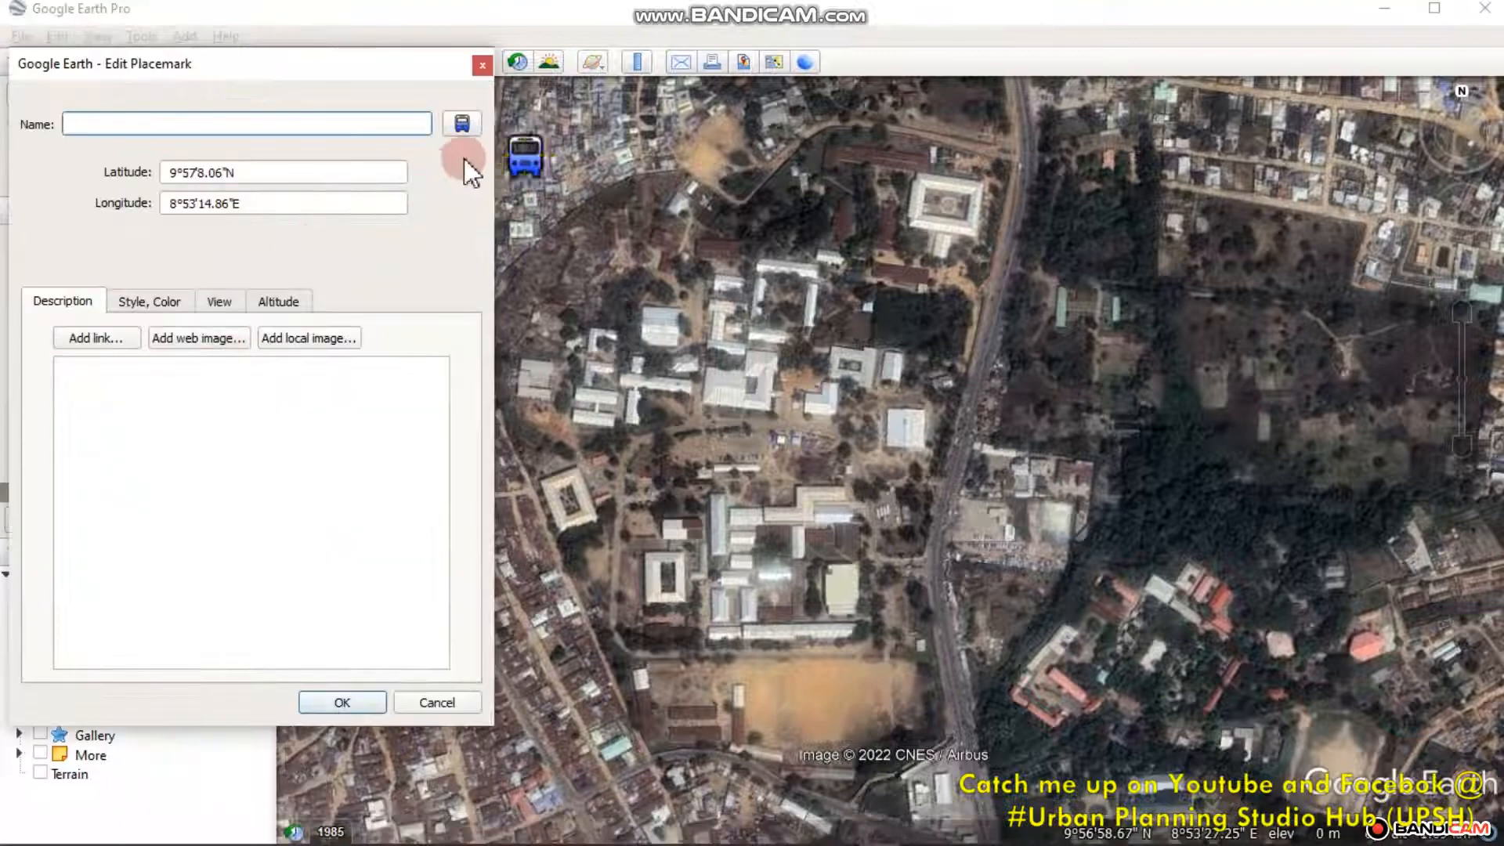
{"action": "left_click", "coordinate": [465, 124]}
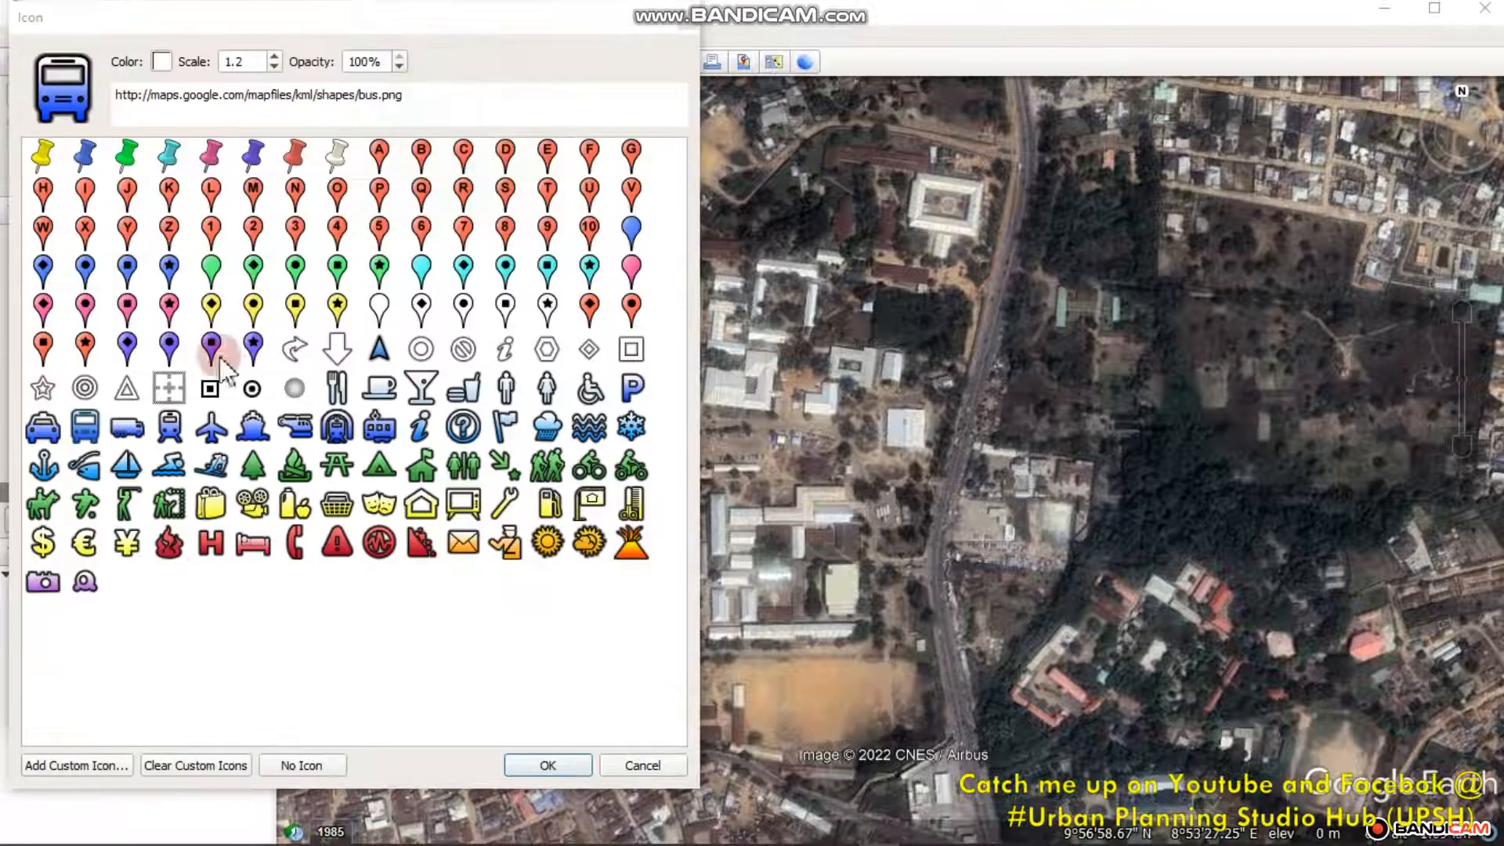
{"action": "left_click", "coordinate": [337, 386]}
{"action": "left_click", "coordinate": [547, 765]}
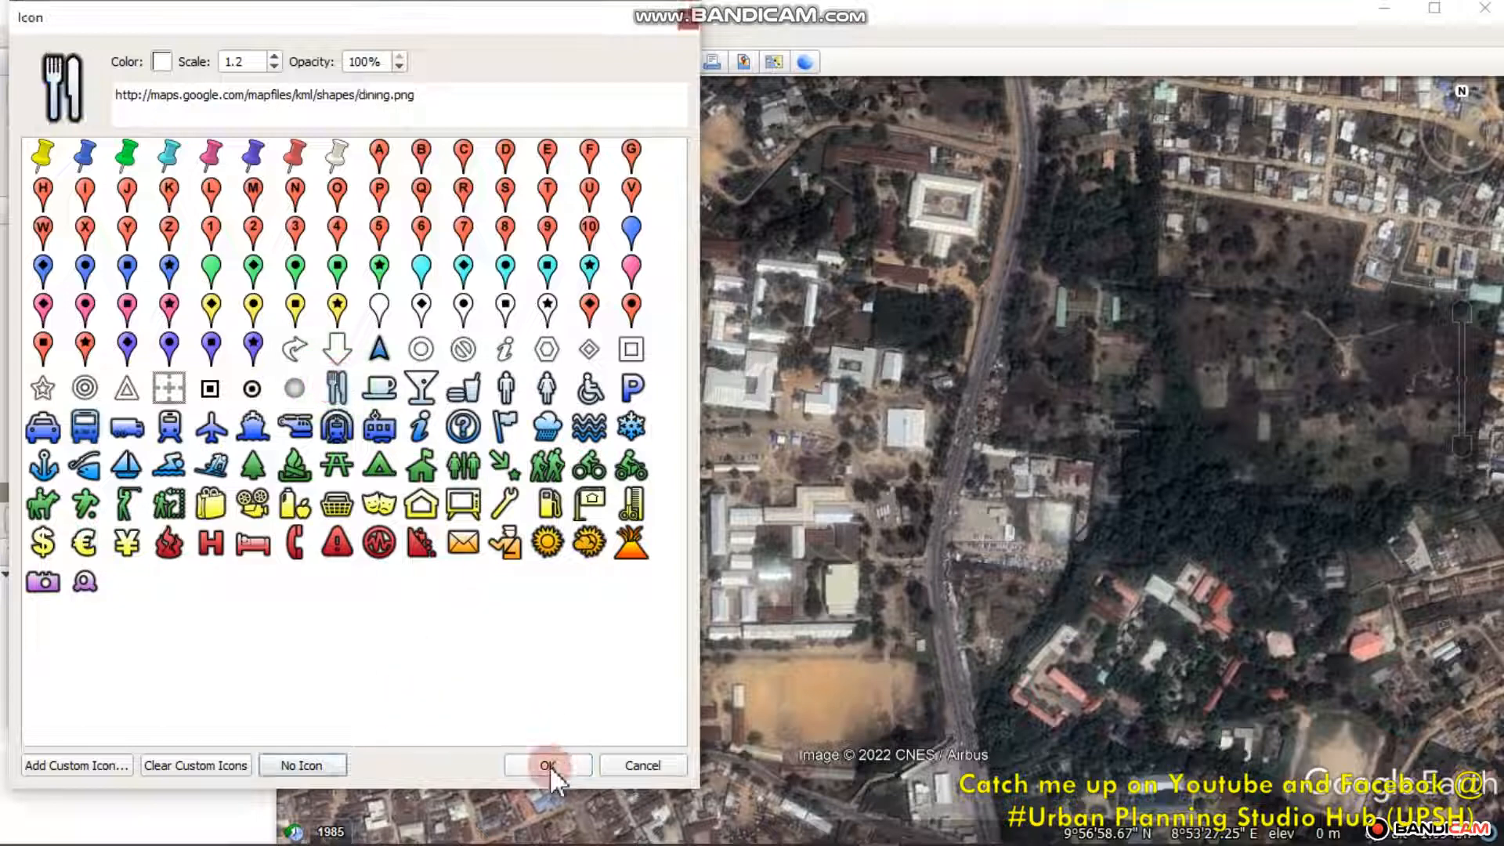
{"action": "left_click", "coordinate": [349, 705]}
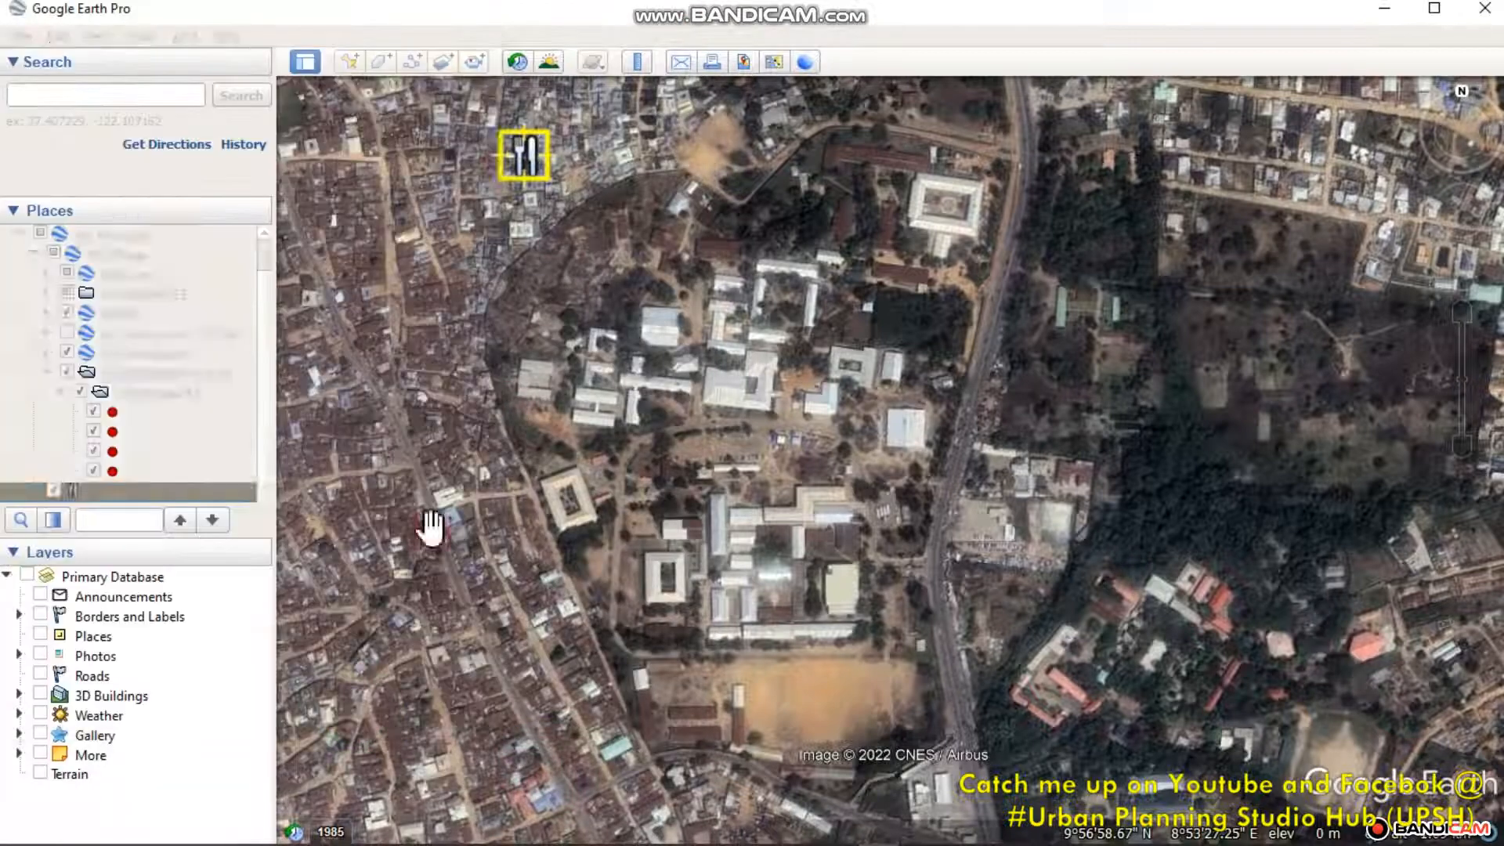
Step: Review the available icon symbols in the unnamed placemark's properties and close both dialogs
{"action": "right_click", "coordinate": [96, 492]}
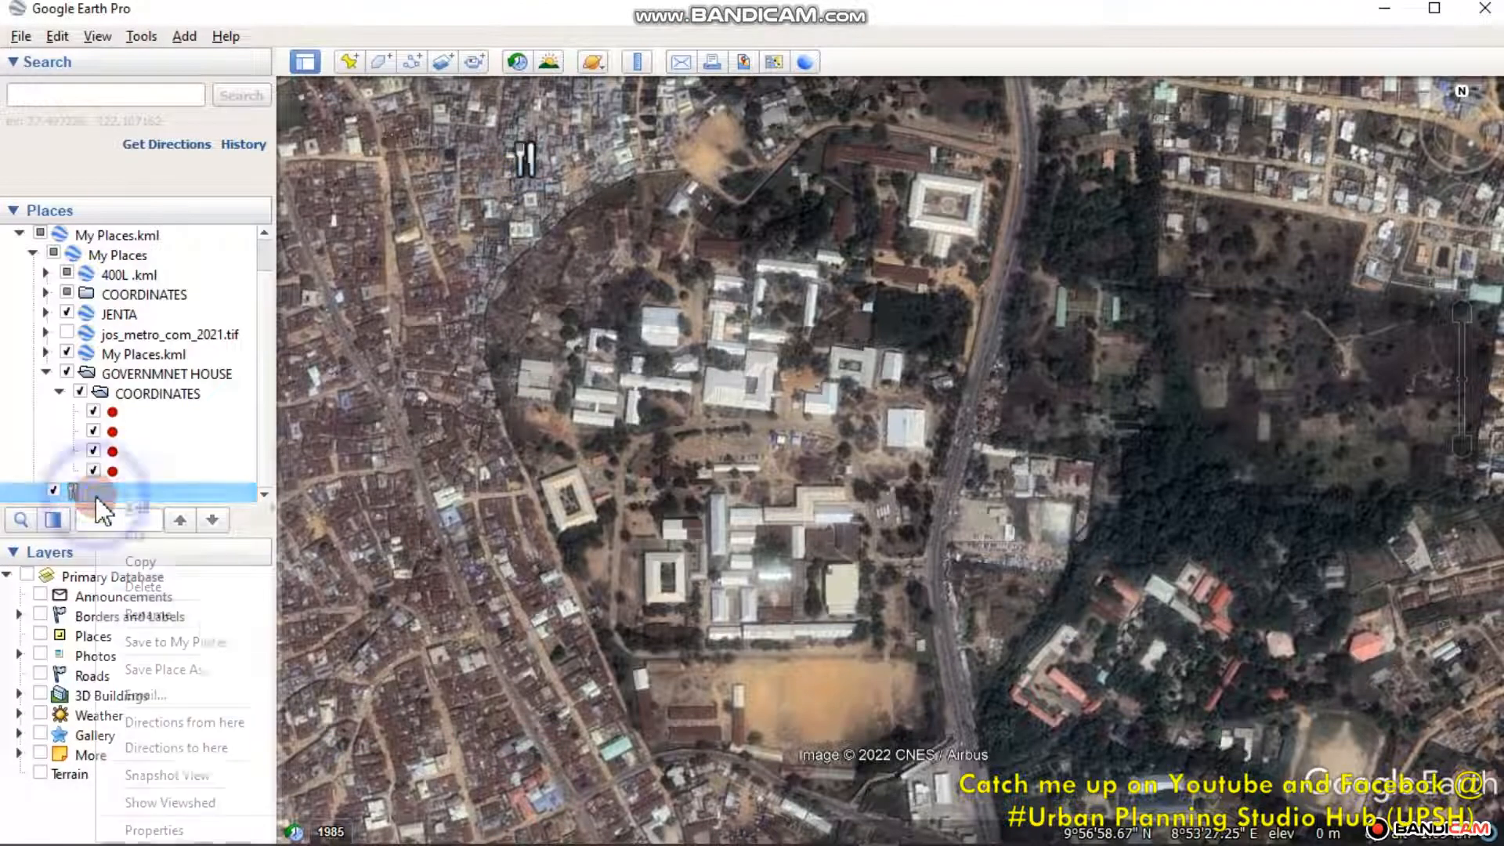
{"action": "left_click", "coordinate": [243, 829]}
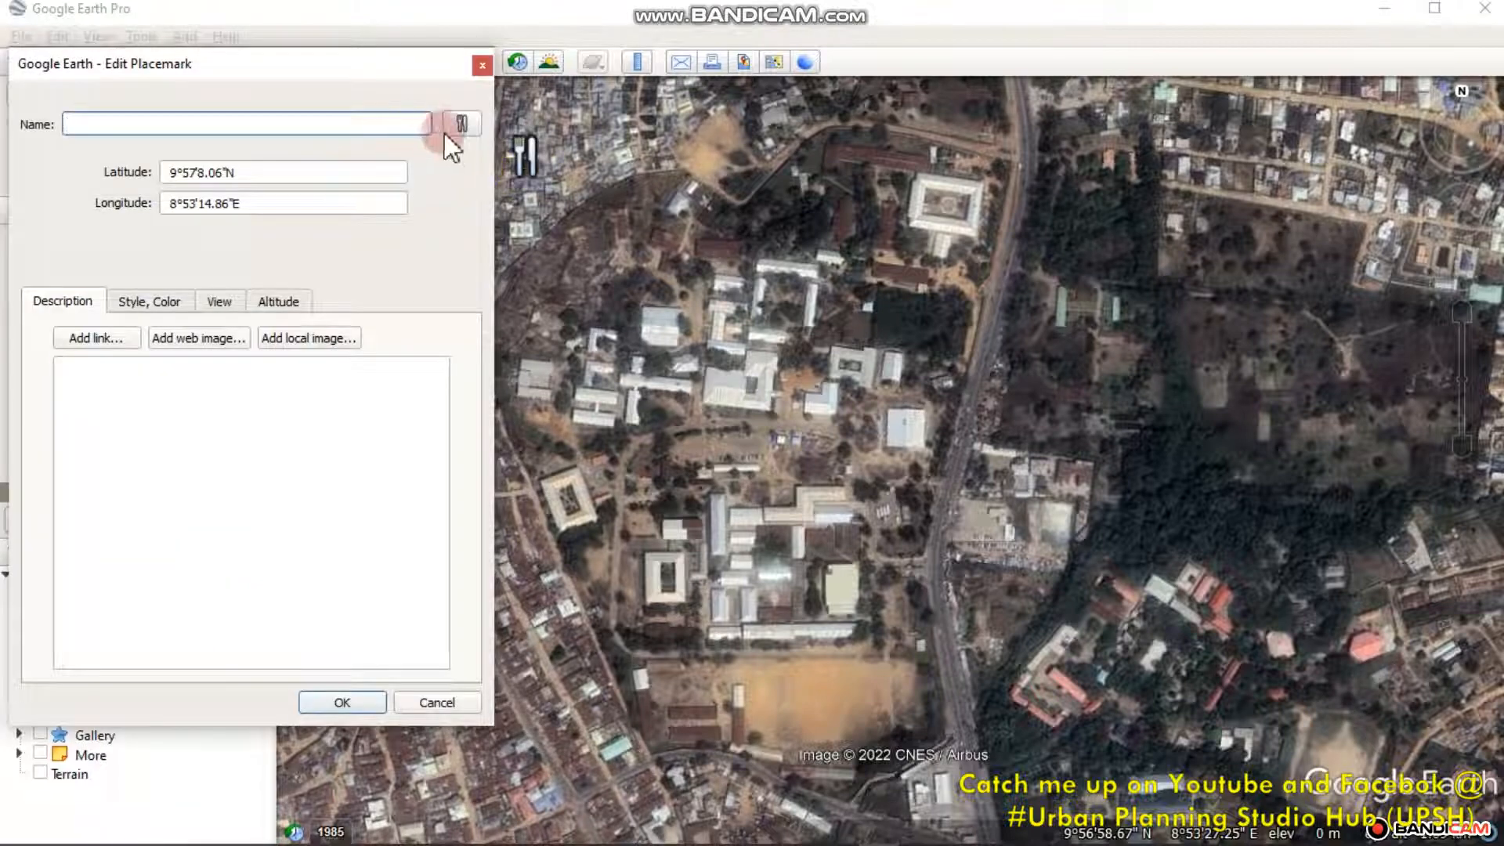
{"action": "left_click", "coordinate": [461, 125]}
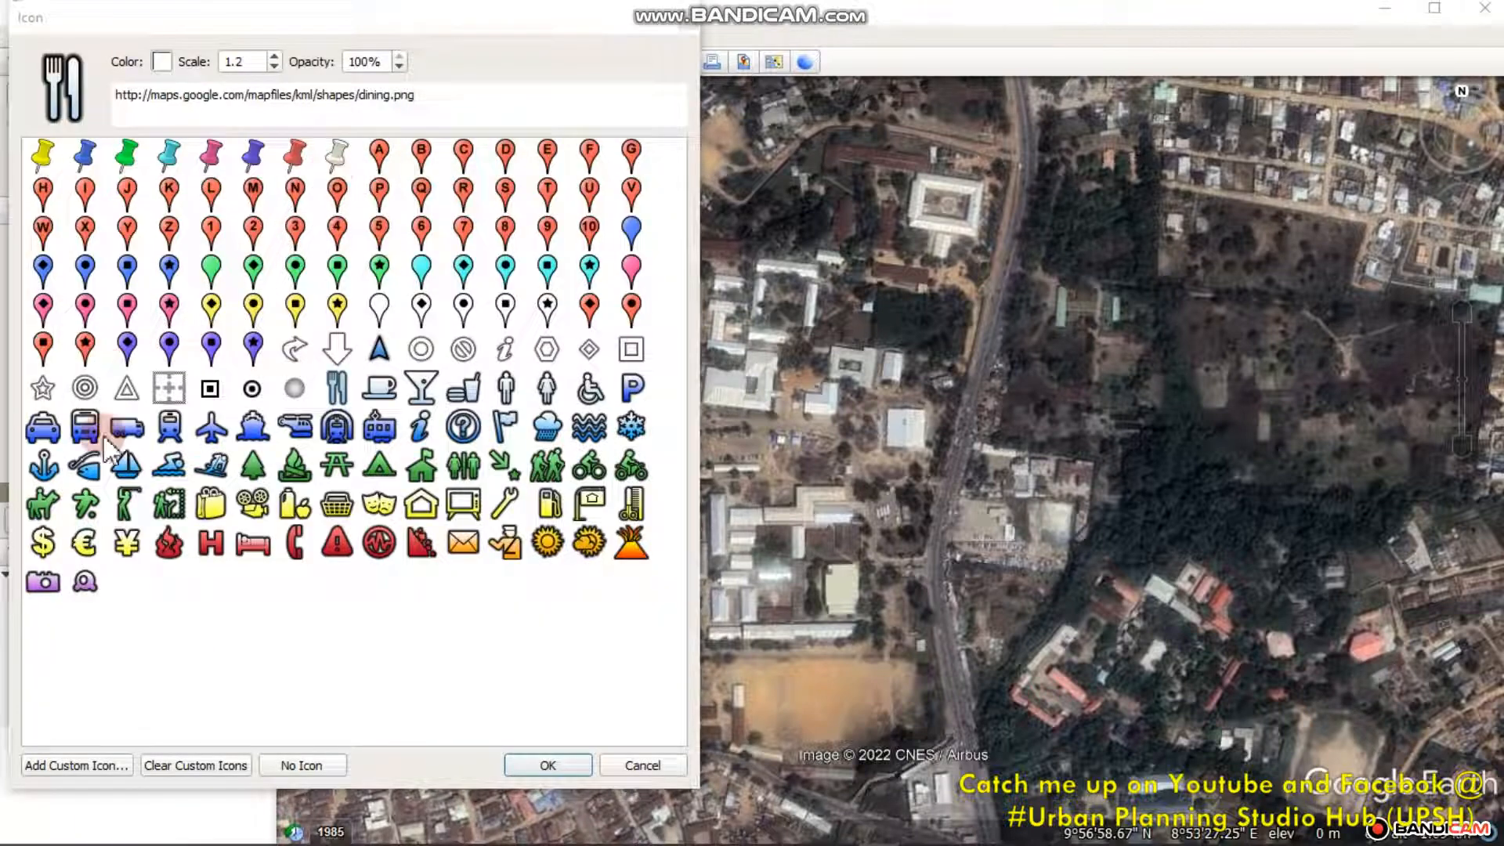
{"action": "left_click", "coordinate": [693, 32]}
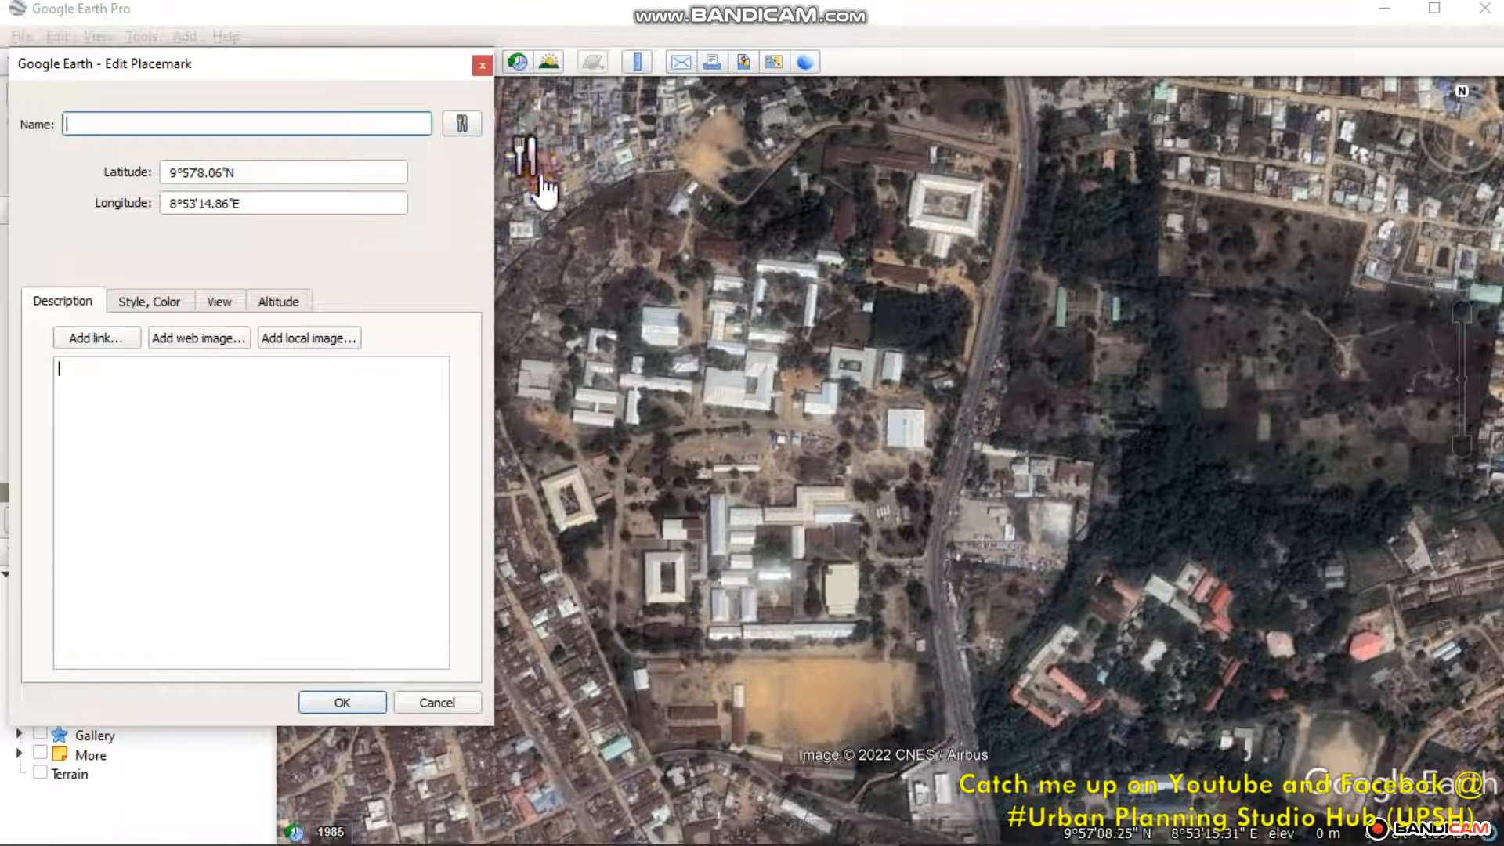
{"action": "left_click", "coordinate": [482, 65]}
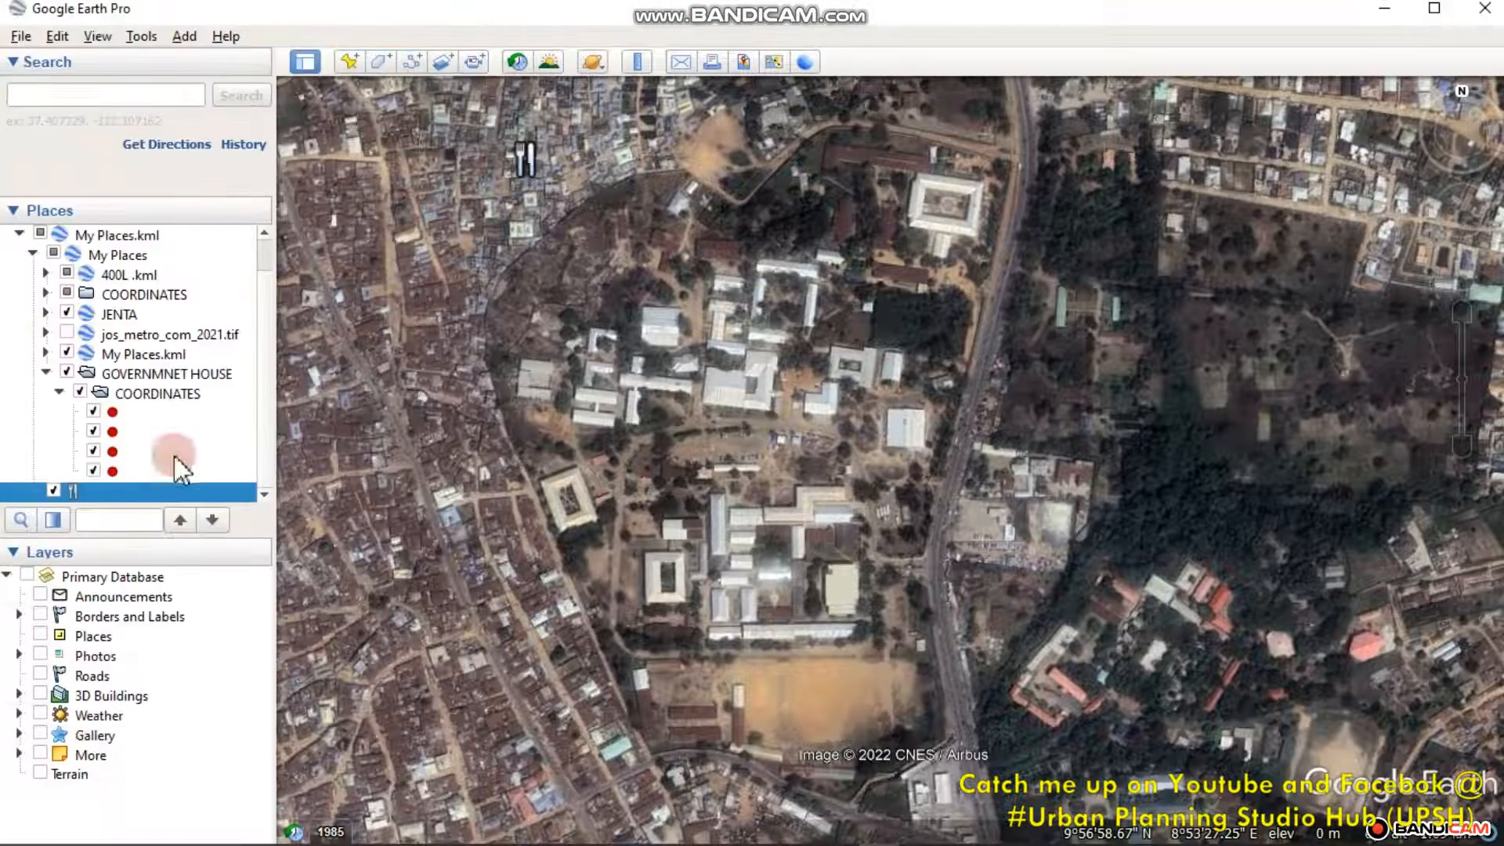
Step: Delete the unnamed placemark northwest of the campus
{"action": "right_click", "coordinate": [111, 492]}
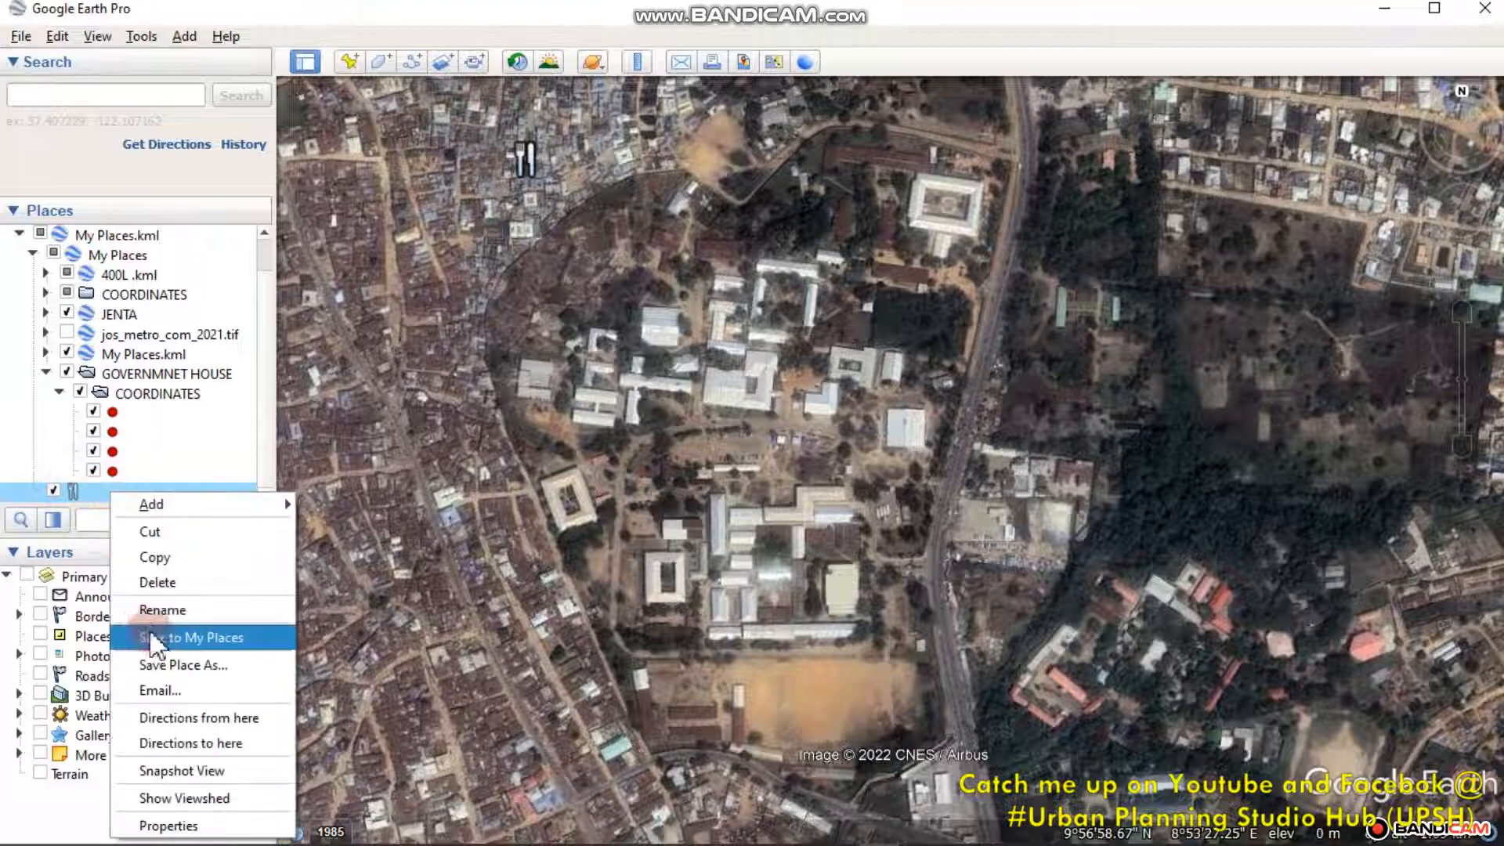
{"action": "left_click", "coordinate": [145, 579]}
{"action": "left_click", "coordinate": [752, 441]}
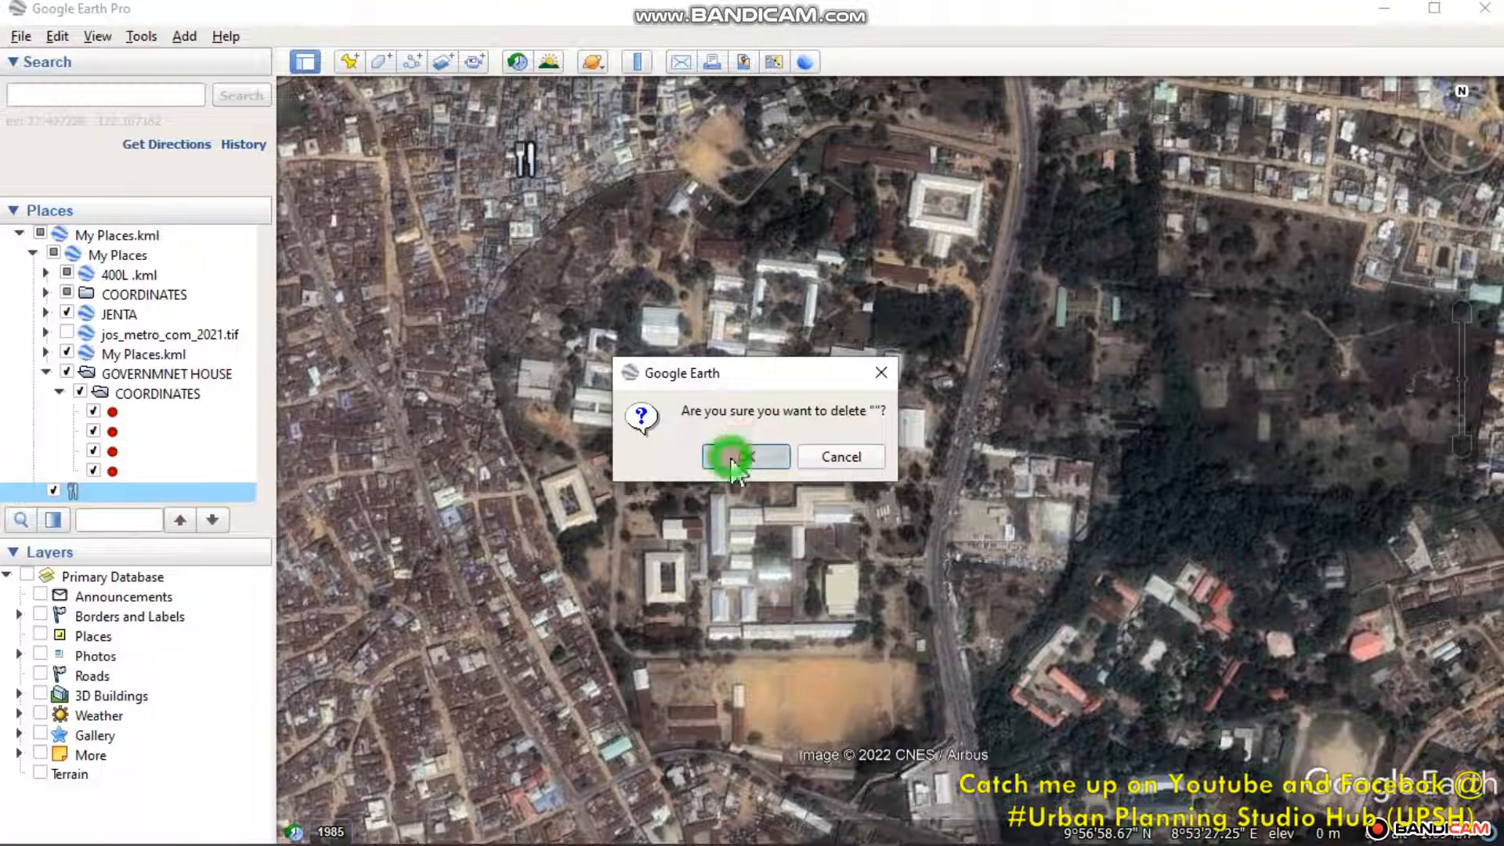
Step: Start a new polygon and trace the campus's northern boundary from the northwest corner to the main road
{"action": "left_click", "coordinate": [381, 61]}
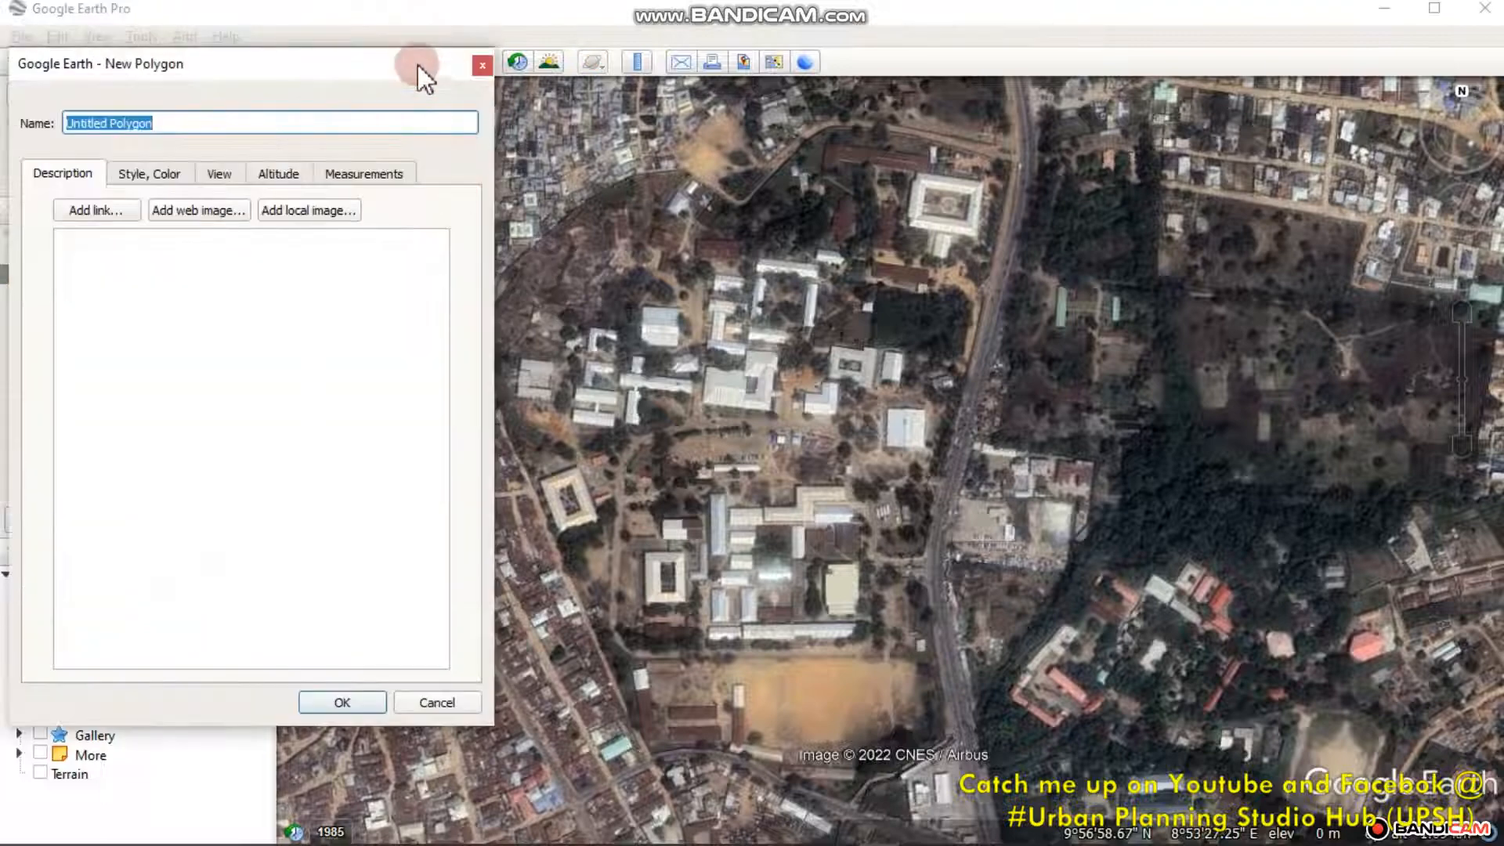
{"action": "left_click_drag", "start_coordinate": [416, 65], "coordinate": [189, 89]}
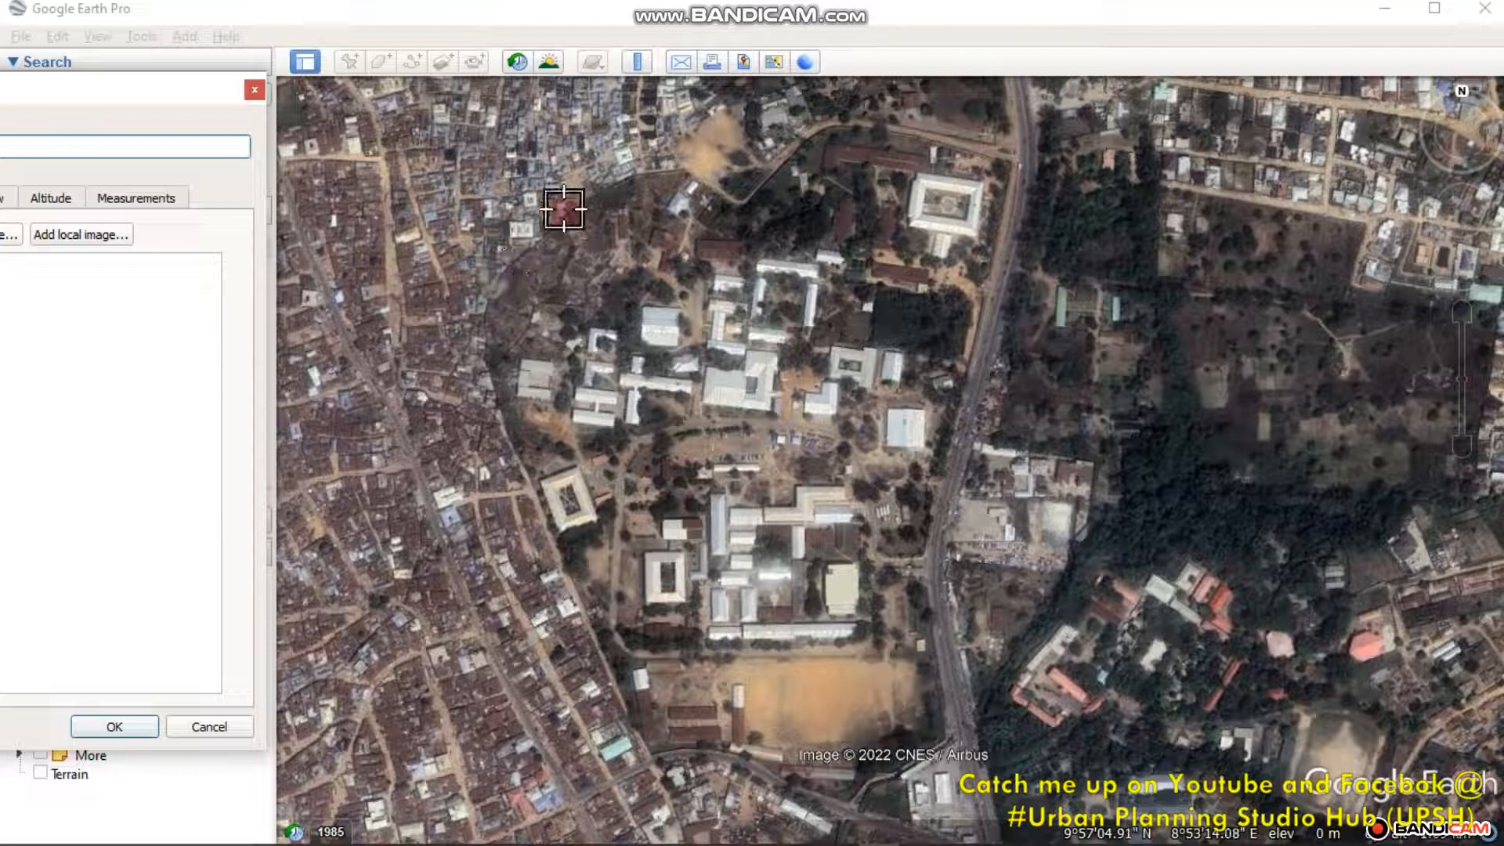
{"action": "left_click", "coordinate": [609, 182]}
{"action": "left_click", "coordinate": [501, 272]}
{"action": "left_click", "coordinate": [681, 171]}
{"action": "left_click", "coordinate": [691, 181]}
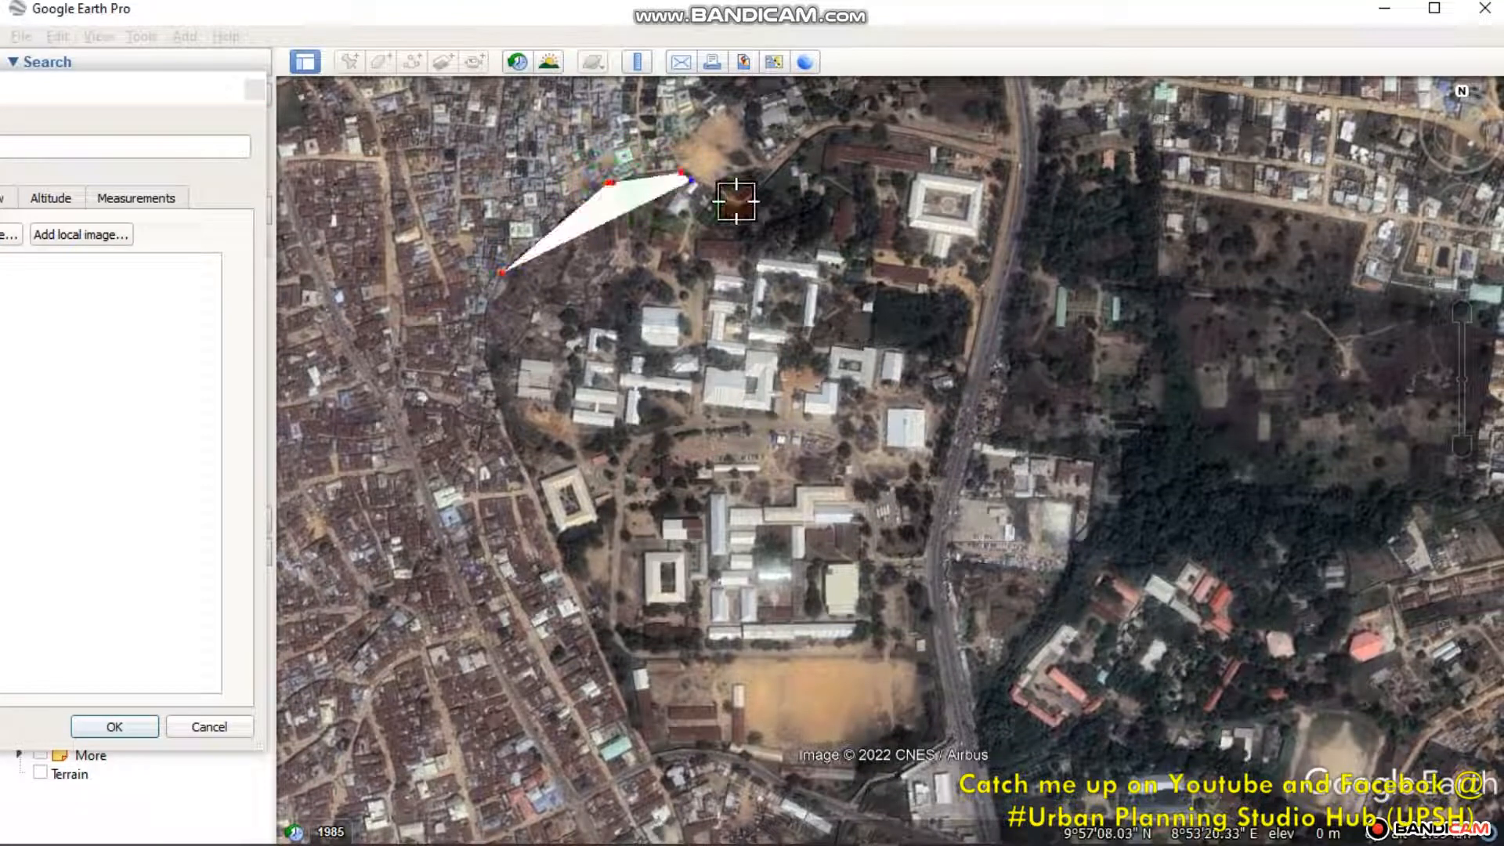
{"action": "left_click", "coordinate": [739, 203]}
{"action": "left_click", "coordinate": [809, 143]}
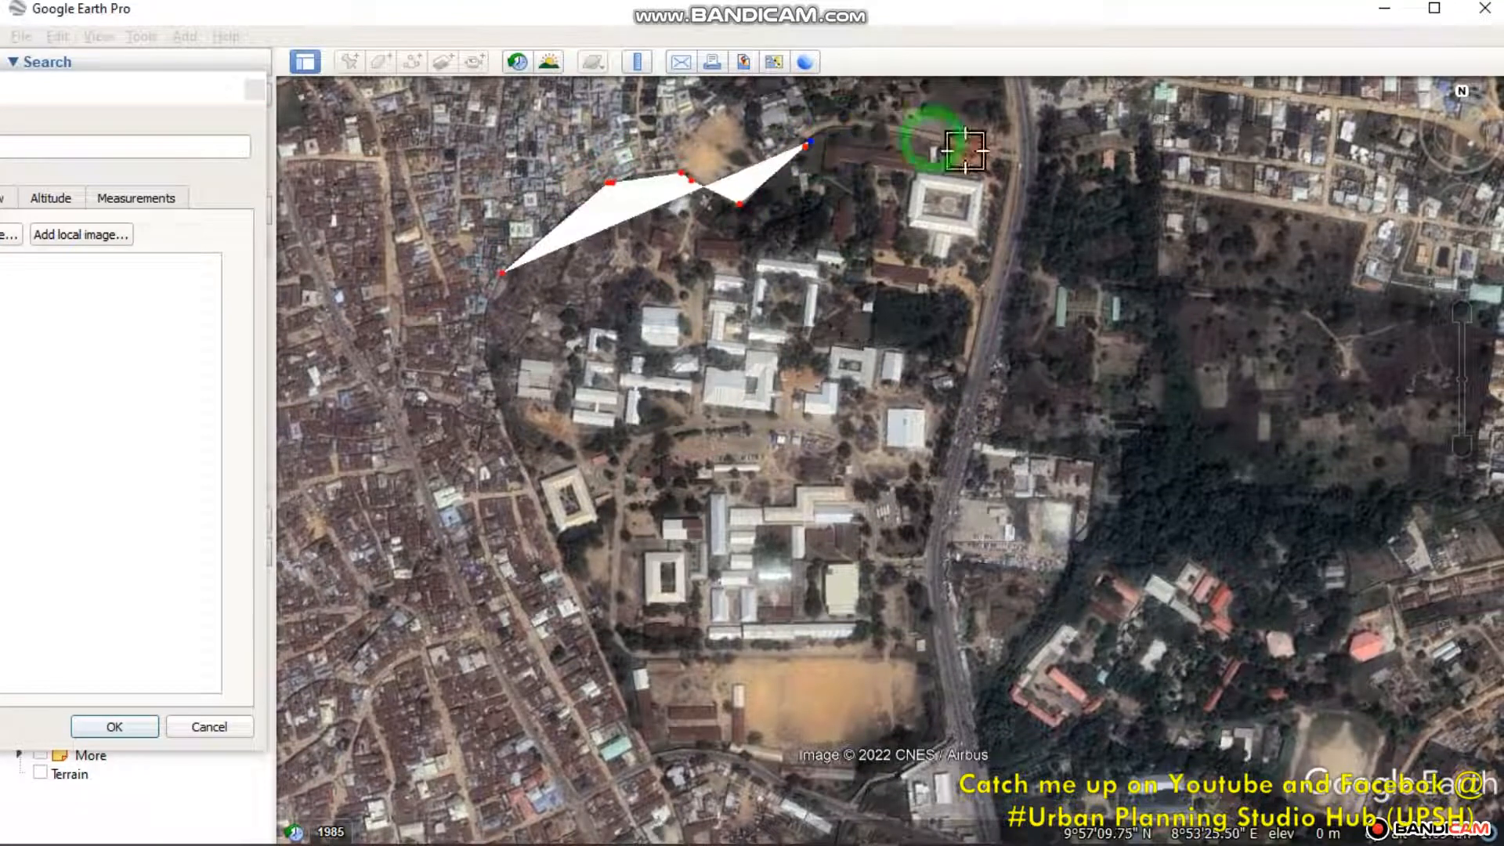
{"action": "left_click", "coordinate": [844, 128]}
{"action": "left_click", "coordinate": [855, 130]}
{"action": "left_click", "coordinate": [936, 141]}
{"action": "left_click", "coordinate": [997, 154]}
{"action": "left_click", "coordinate": [1024, 166]}
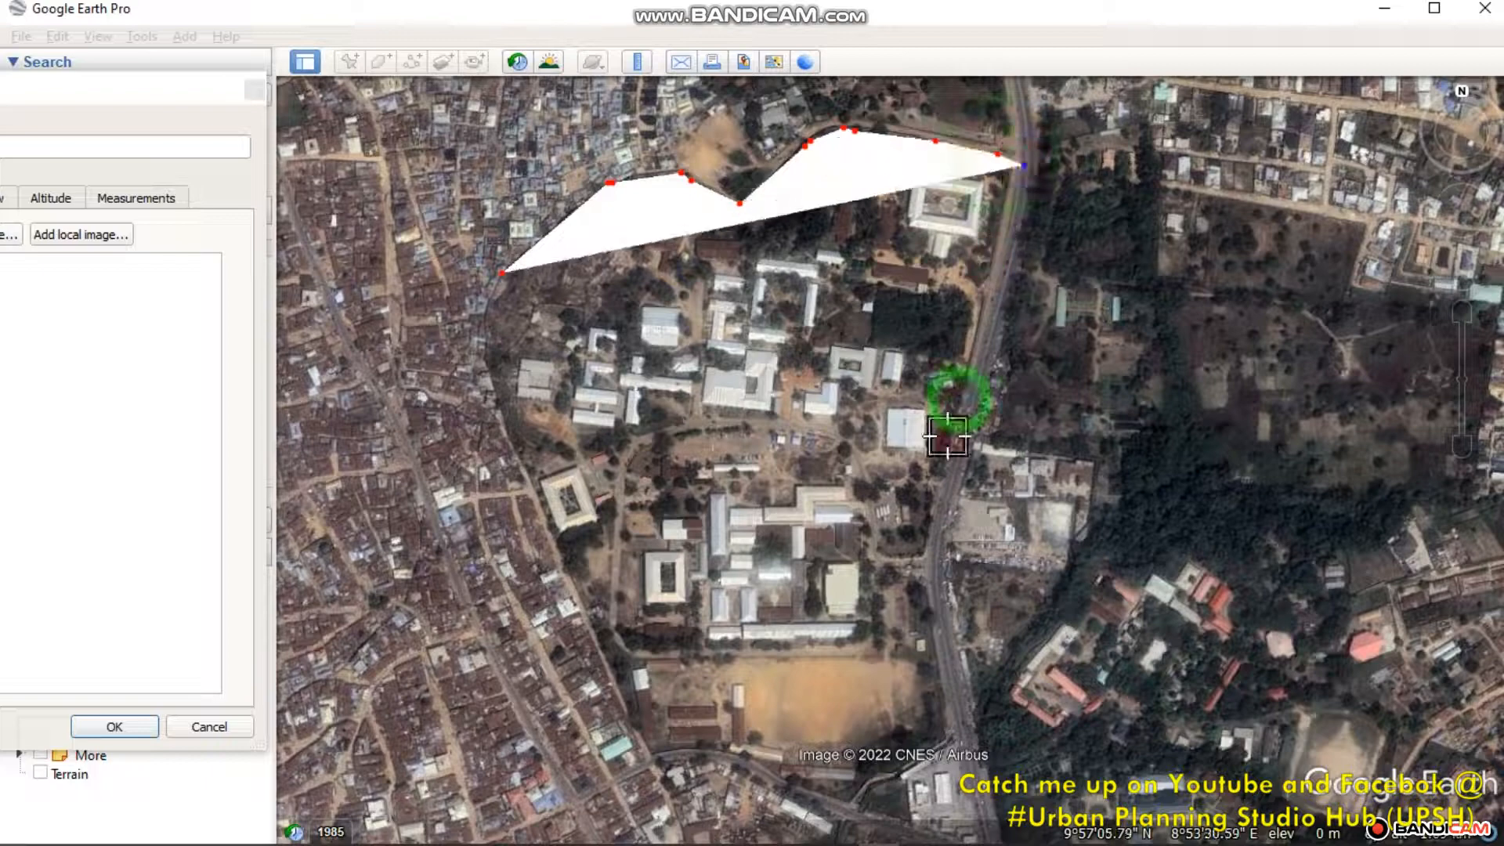
Step: Continue the polygon south along the main road to the campus's southeast corner below the sports field
{"action": "left_click", "coordinate": [989, 268]}
{"action": "left_click", "coordinate": [989, 274]}
{"action": "left_click", "coordinate": [958, 401]}
{"action": "left_click", "coordinate": [958, 408]}
{"action": "left_click", "coordinate": [955, 421]}
{"action": "left_click", "coordinate": [942, 501]}
{"action": "left_click", "coordinate": [942, 521]}
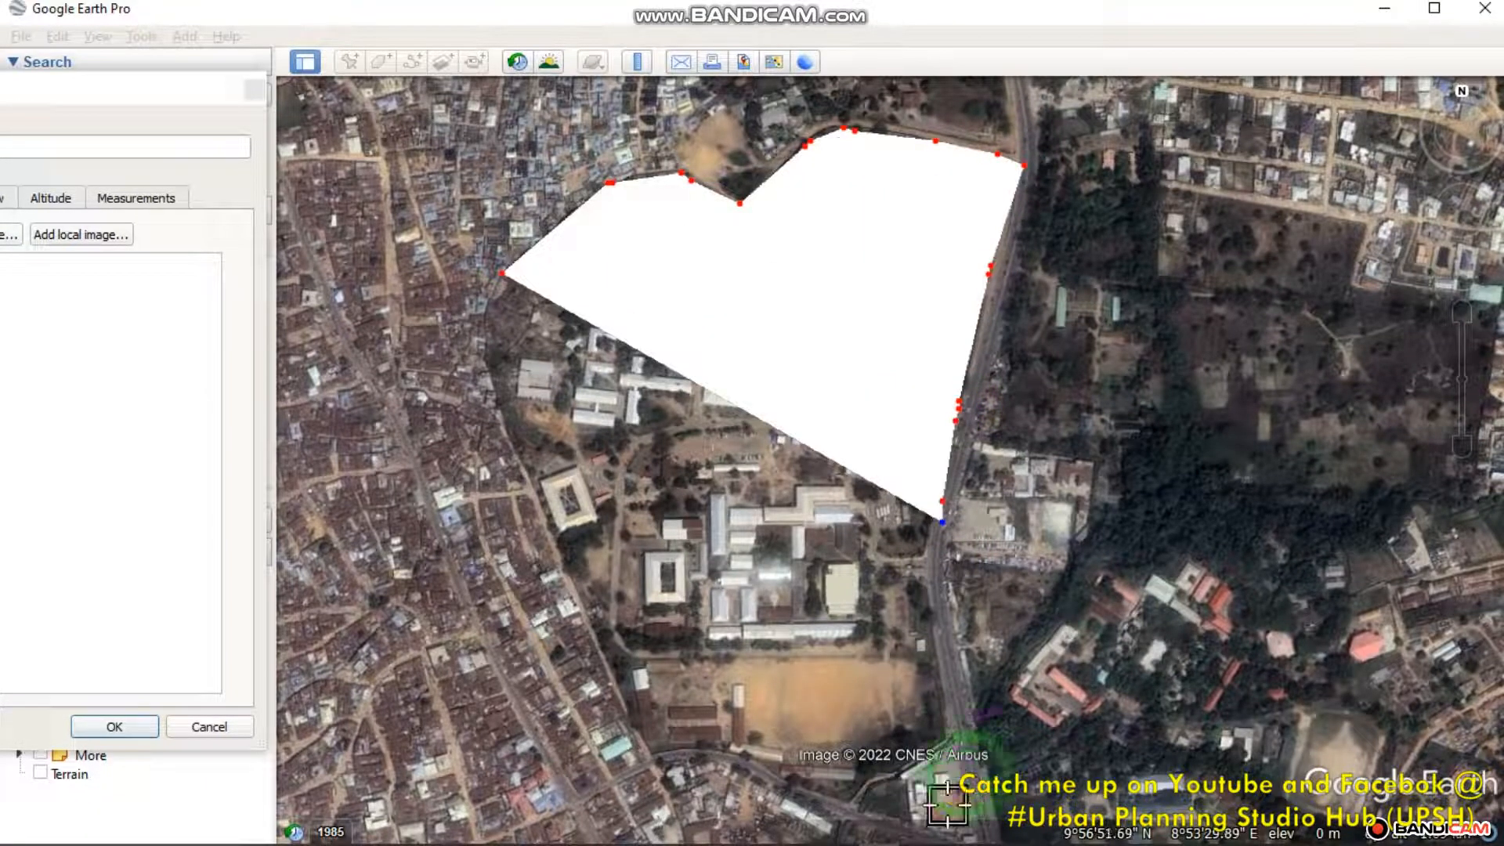
{"action": "left_click", "coordinate": [965, 712]}
{"action": "left_click", "coordinate": [927, 805]}
Step: Trace the polygon along the campus's southern and western boundaries back up to its northwest corner
{"action": "left_click", "coordinate": [744, 780]}
{"action": "left_click", "coordinate": [722, 777]}
{"action": "left_click", "coordinate": [689, 773]}
{"action": "left_click", "coordinate": [665, 765]}
{"action": "left_click", "coordinate": [573, 706]}
{"action": "left_click", "coordinate": [555, 658]}
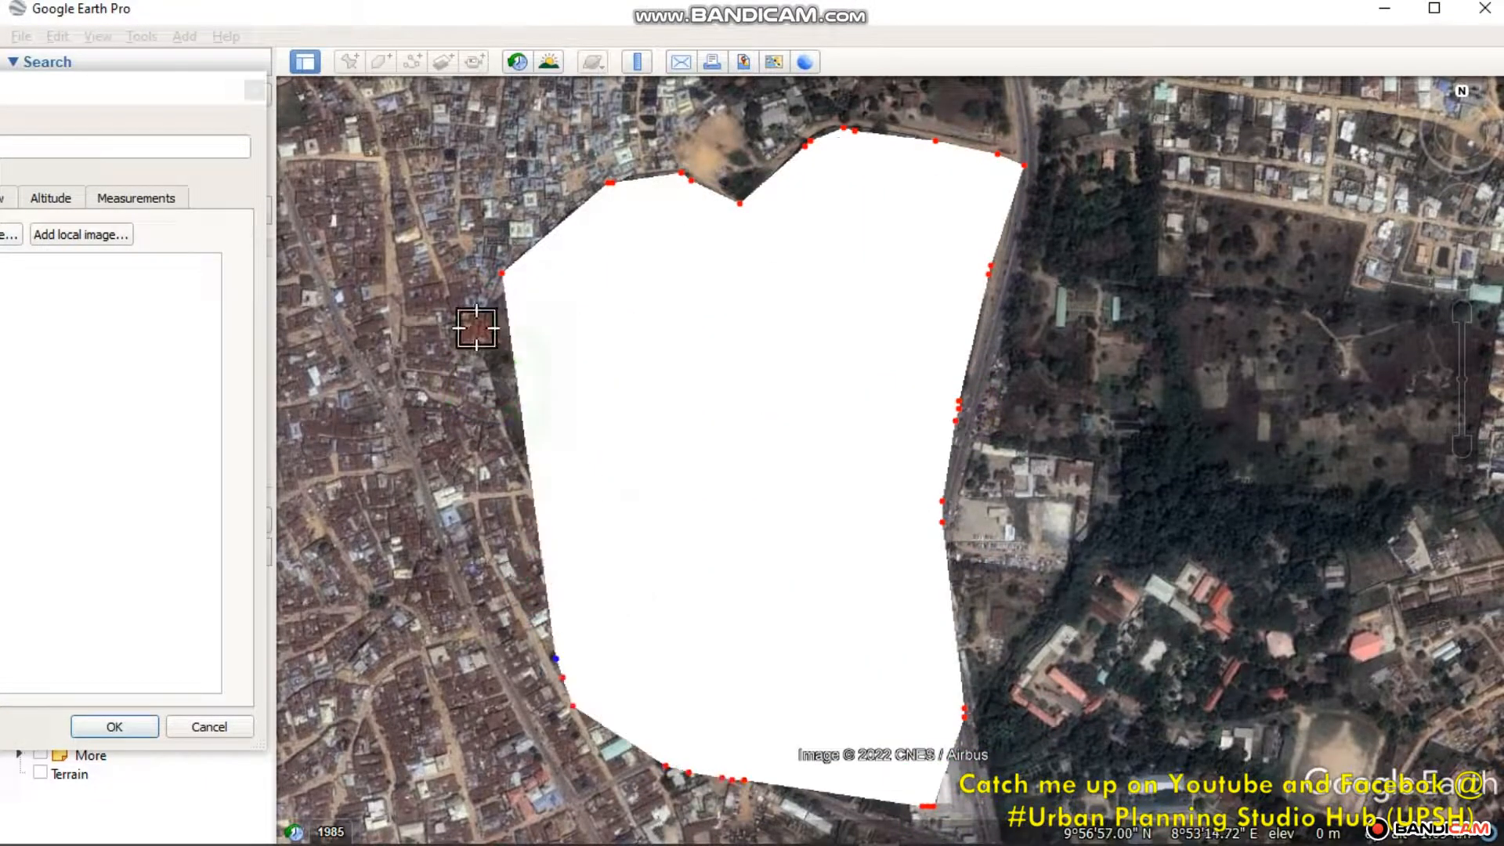
{"action": "left_click", "coordinate": [500, 408]}
{"action": "left_click", "coordinate": [468, 320]}
Step: Set the polygon's area colour to yellow (#ffff00)
{"action": "left_click", "coordinate": [200, 77]}
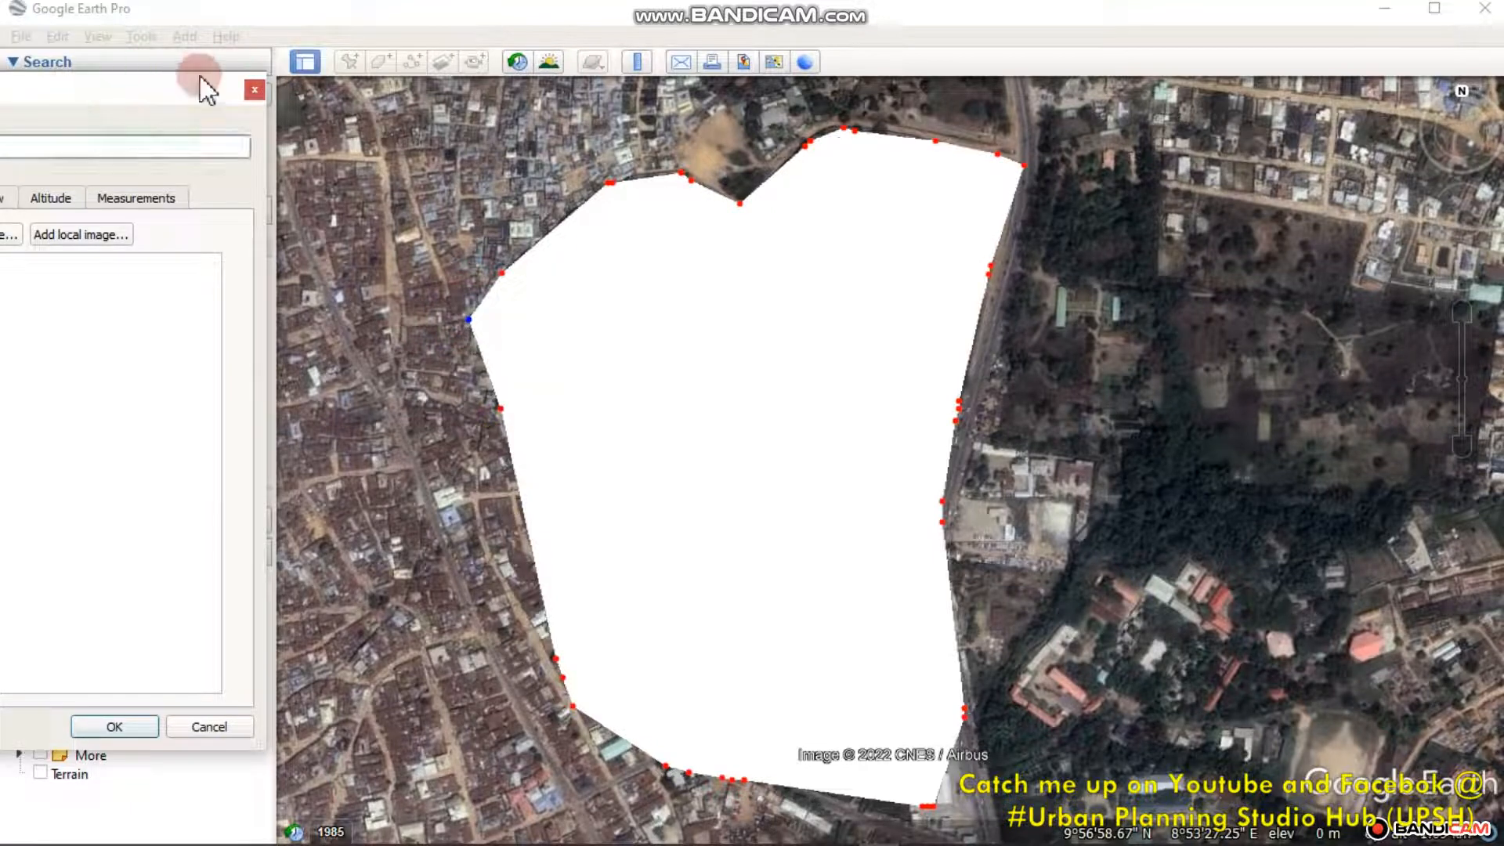
{"action": "left_click_drag", "start_coordinate": [130, 91], "coordinate": [359, 38]}
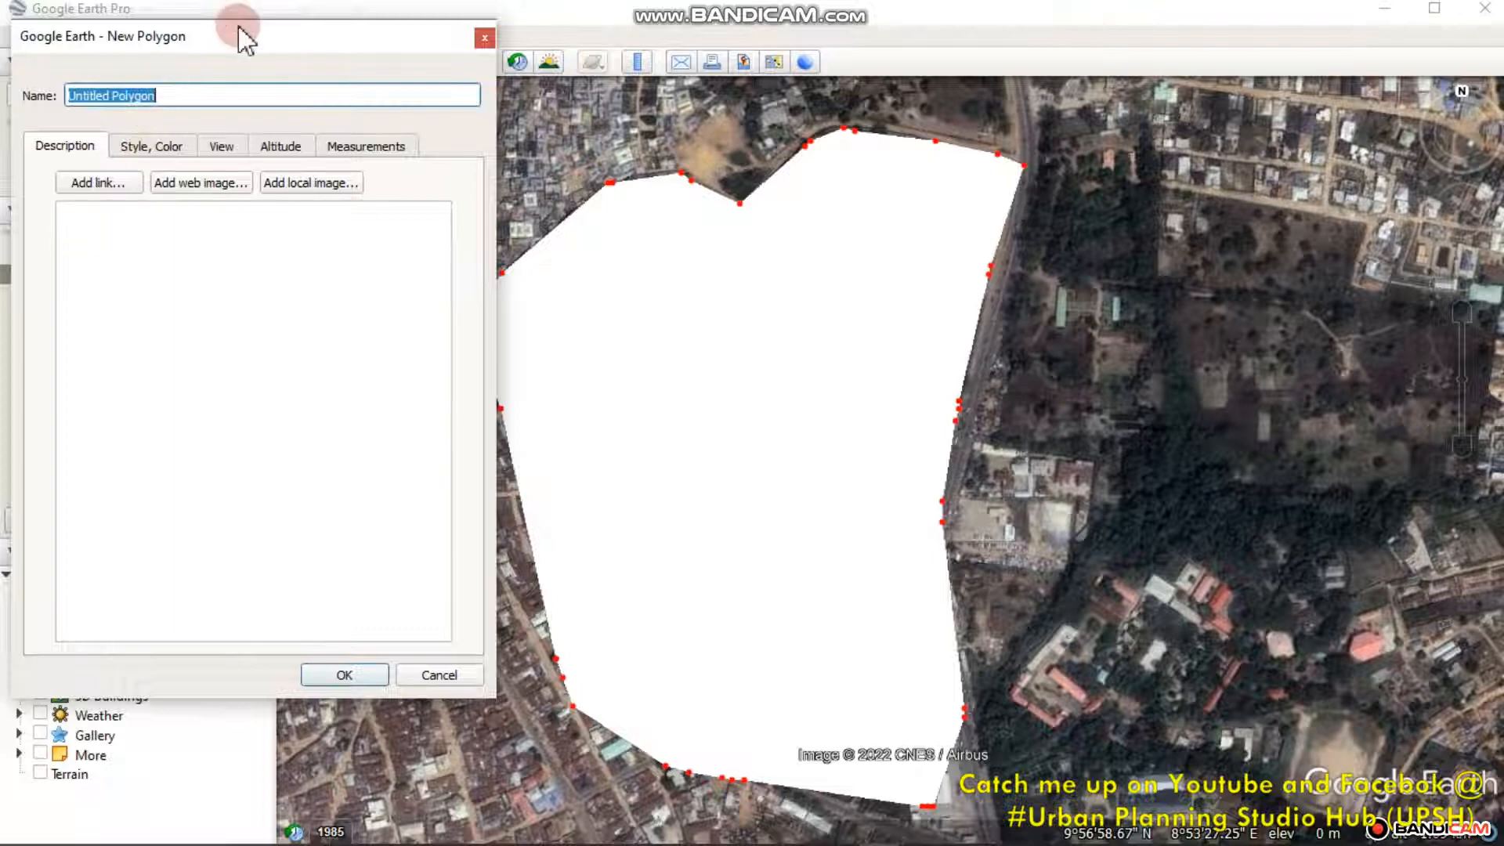
{"action": "left_click_drag", "start_coordinate": [242, 33], "coordinate": [201, 37]}
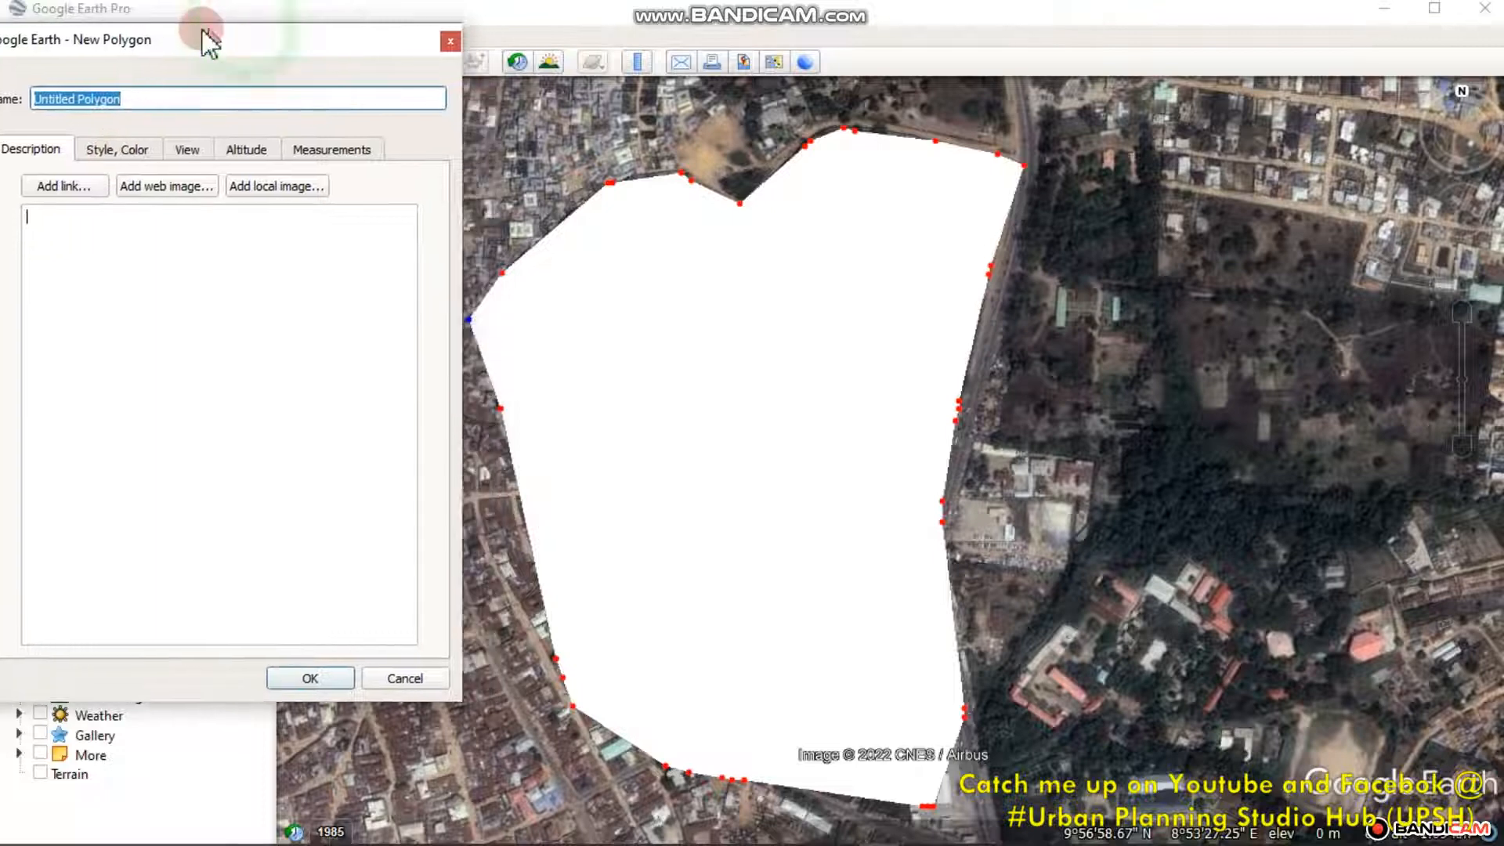
{"action": "left_click", "coordinate": [126, 151]}
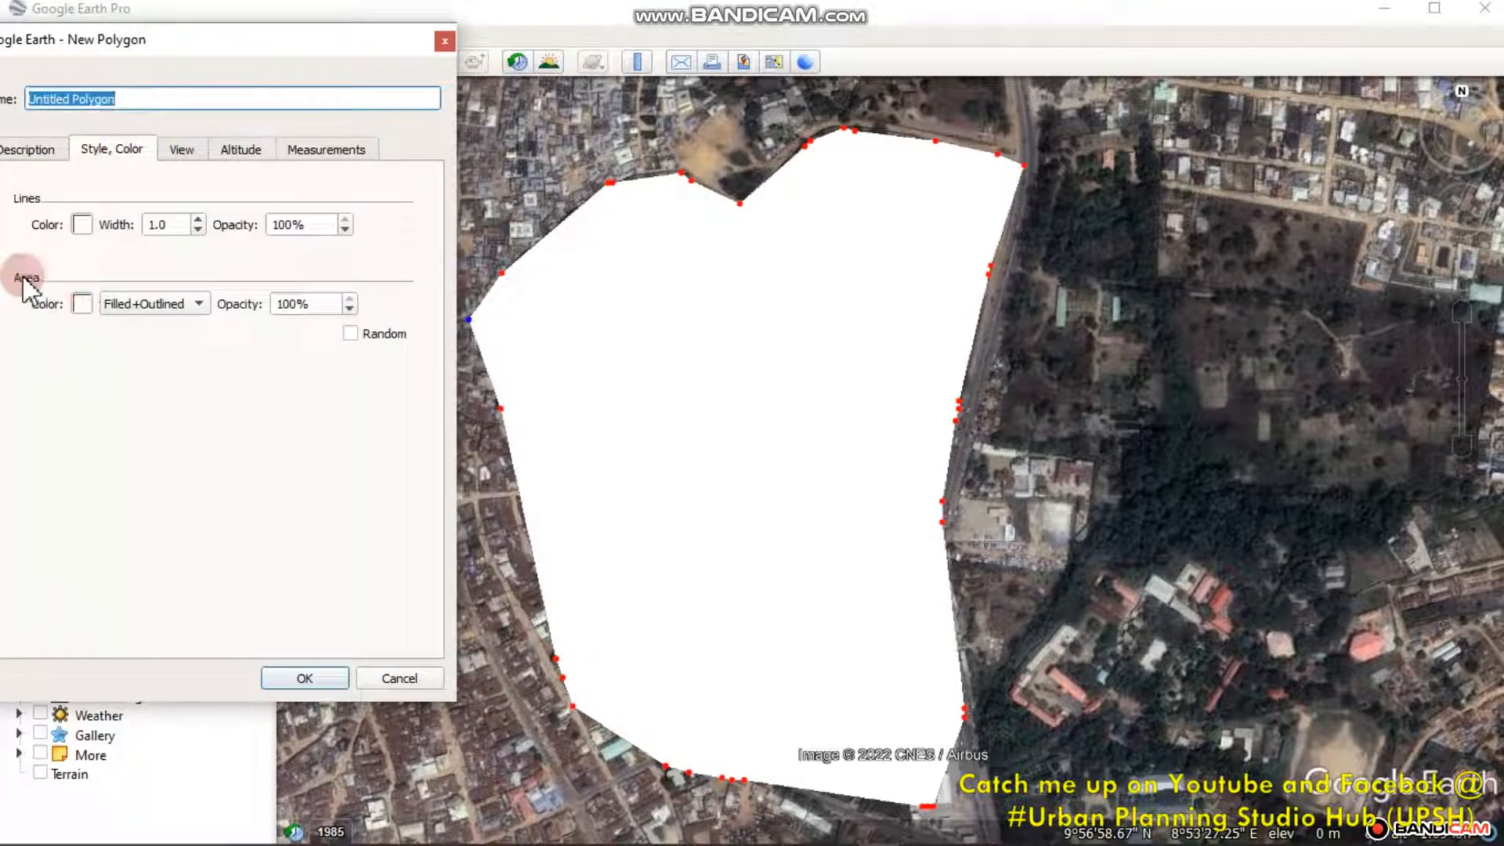
{"action": "left_click", "coordinate": [78, 307]}
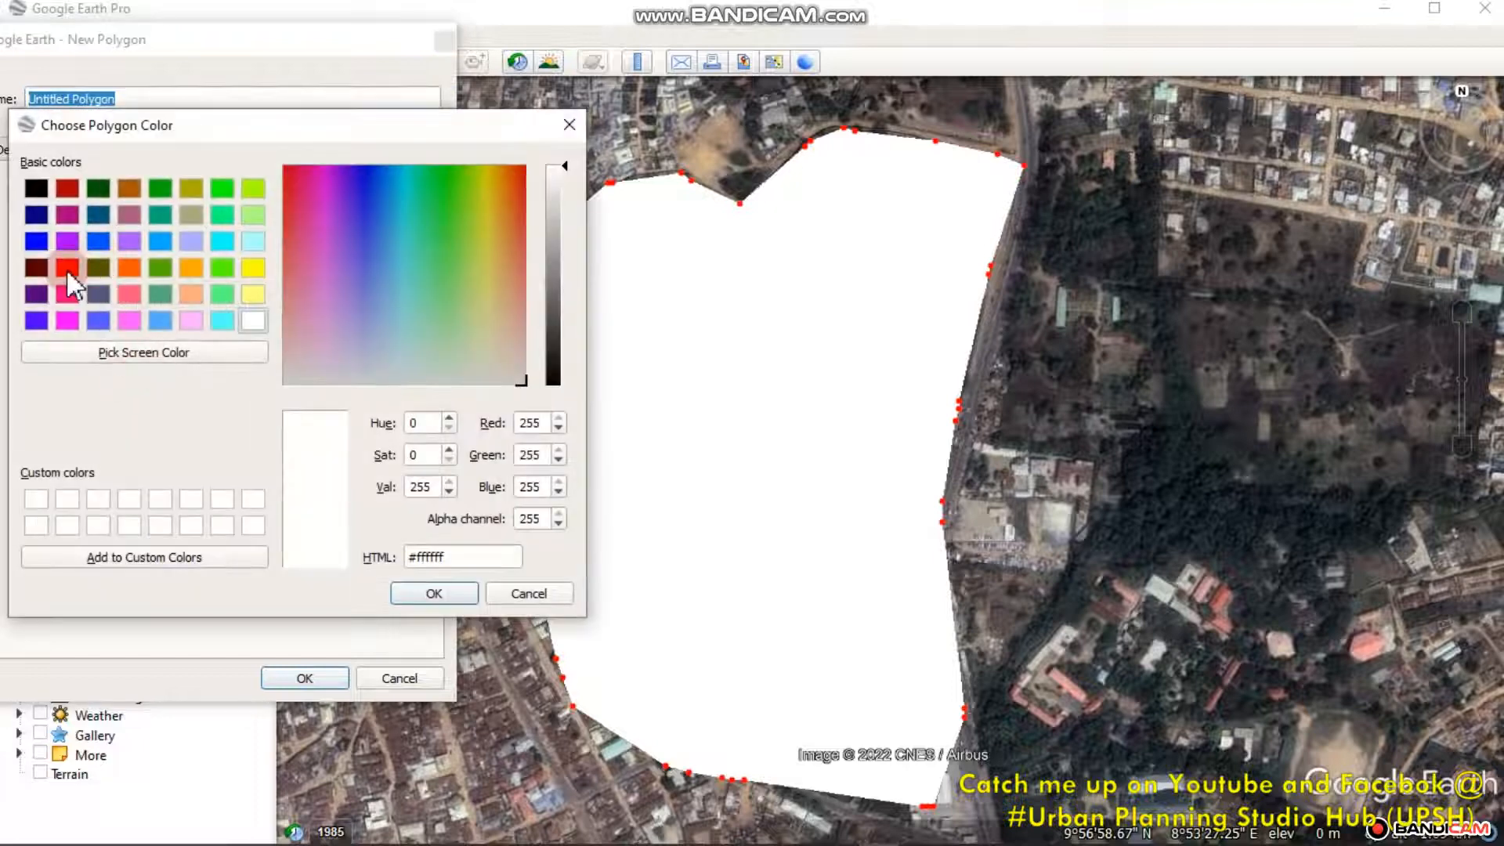
{"action": "left_click", "coordinate": [253, 268]}
{"action": "left_click", "coordinate": [434, 594]}
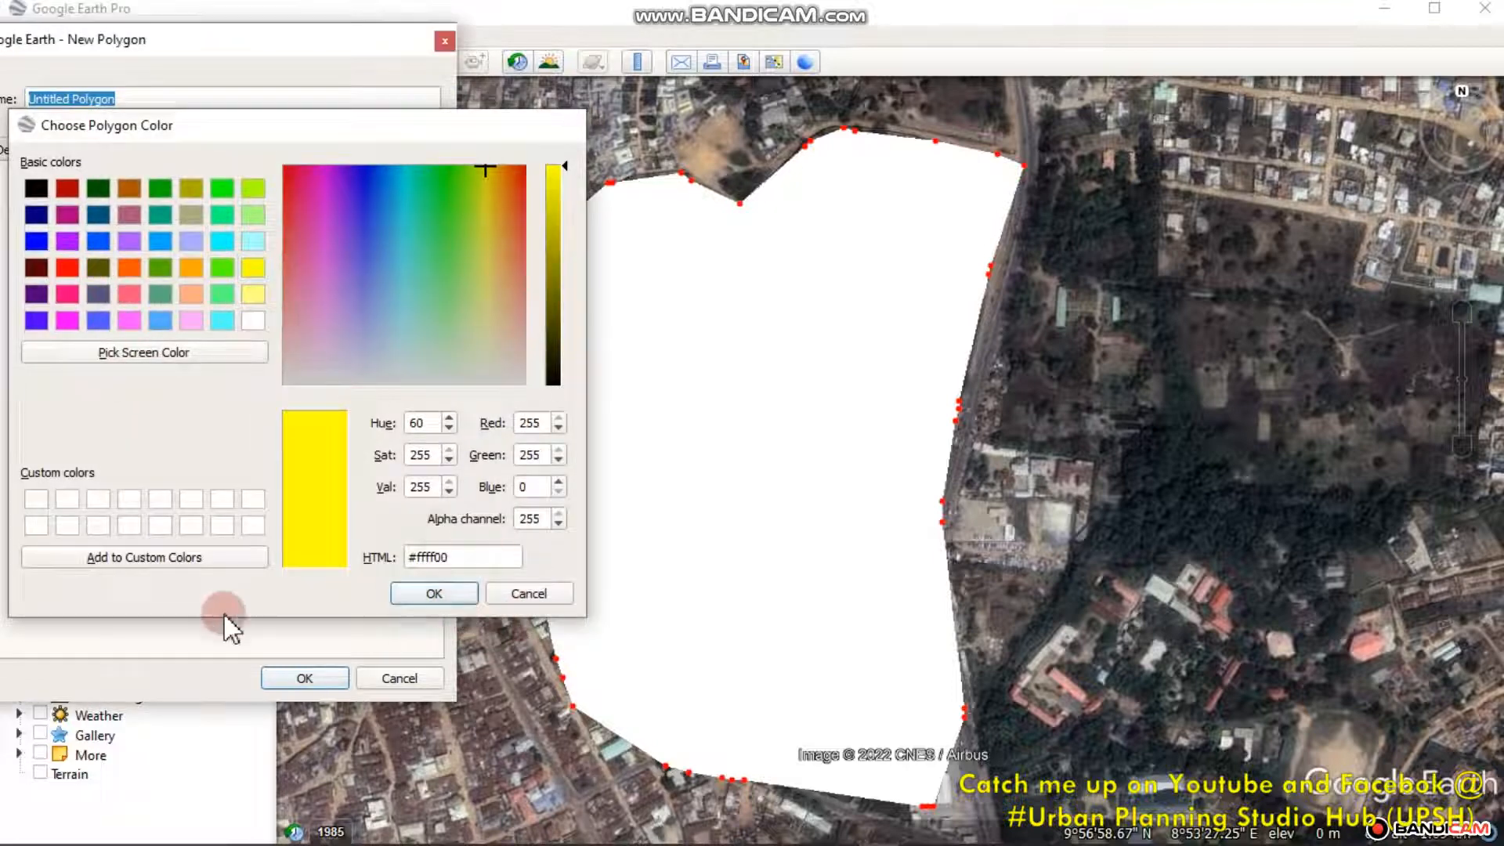
{"action": "left_click", "coordinate": [106, 384]}
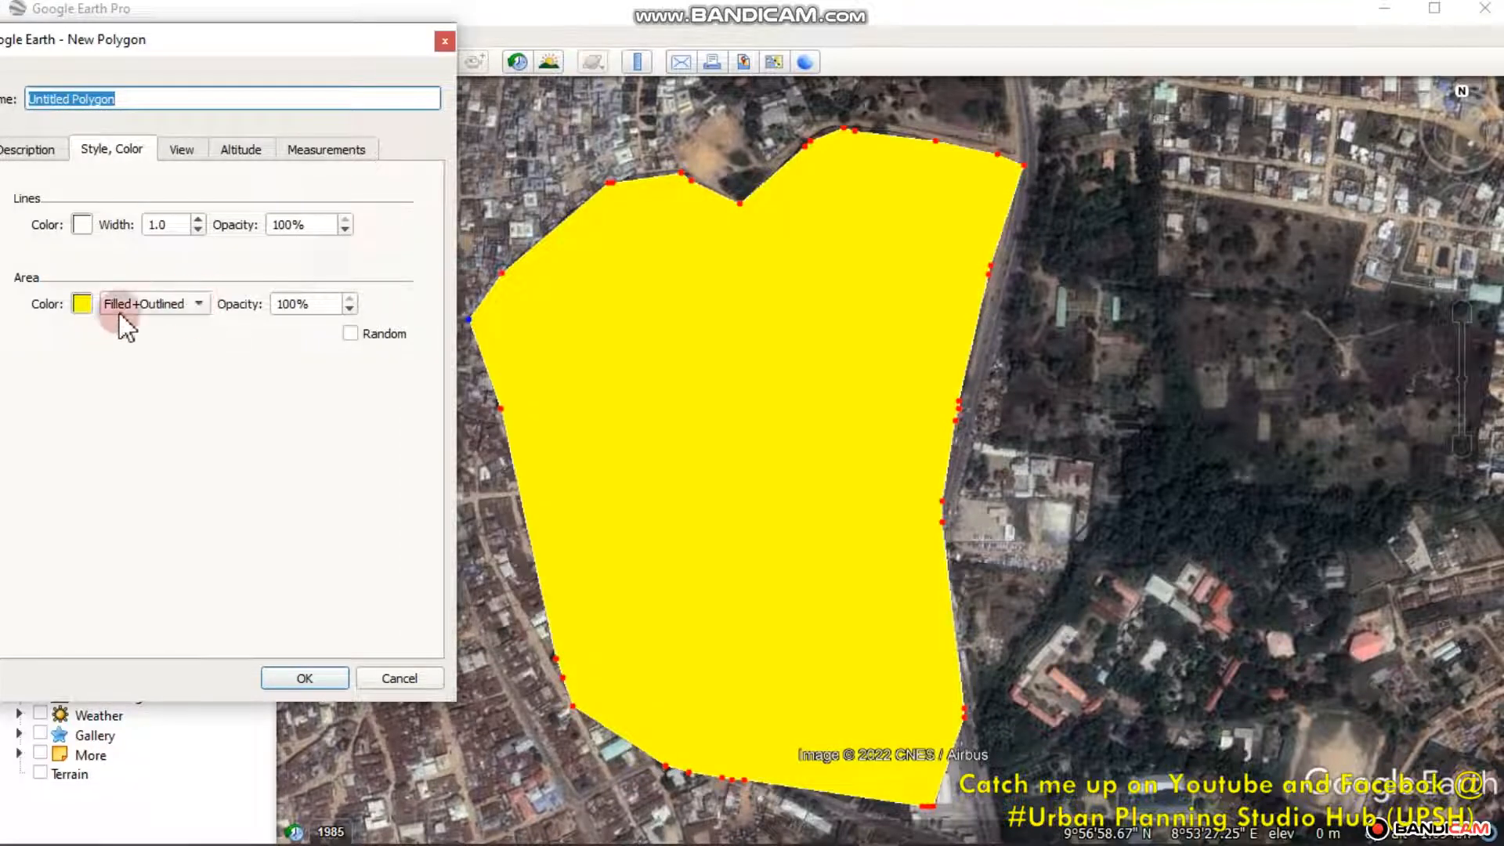
Step: Set the polygon's area style to Outlined and its line colour to red (#ff0000)
{"action": "left_click", "coordinate": [200, 305]}
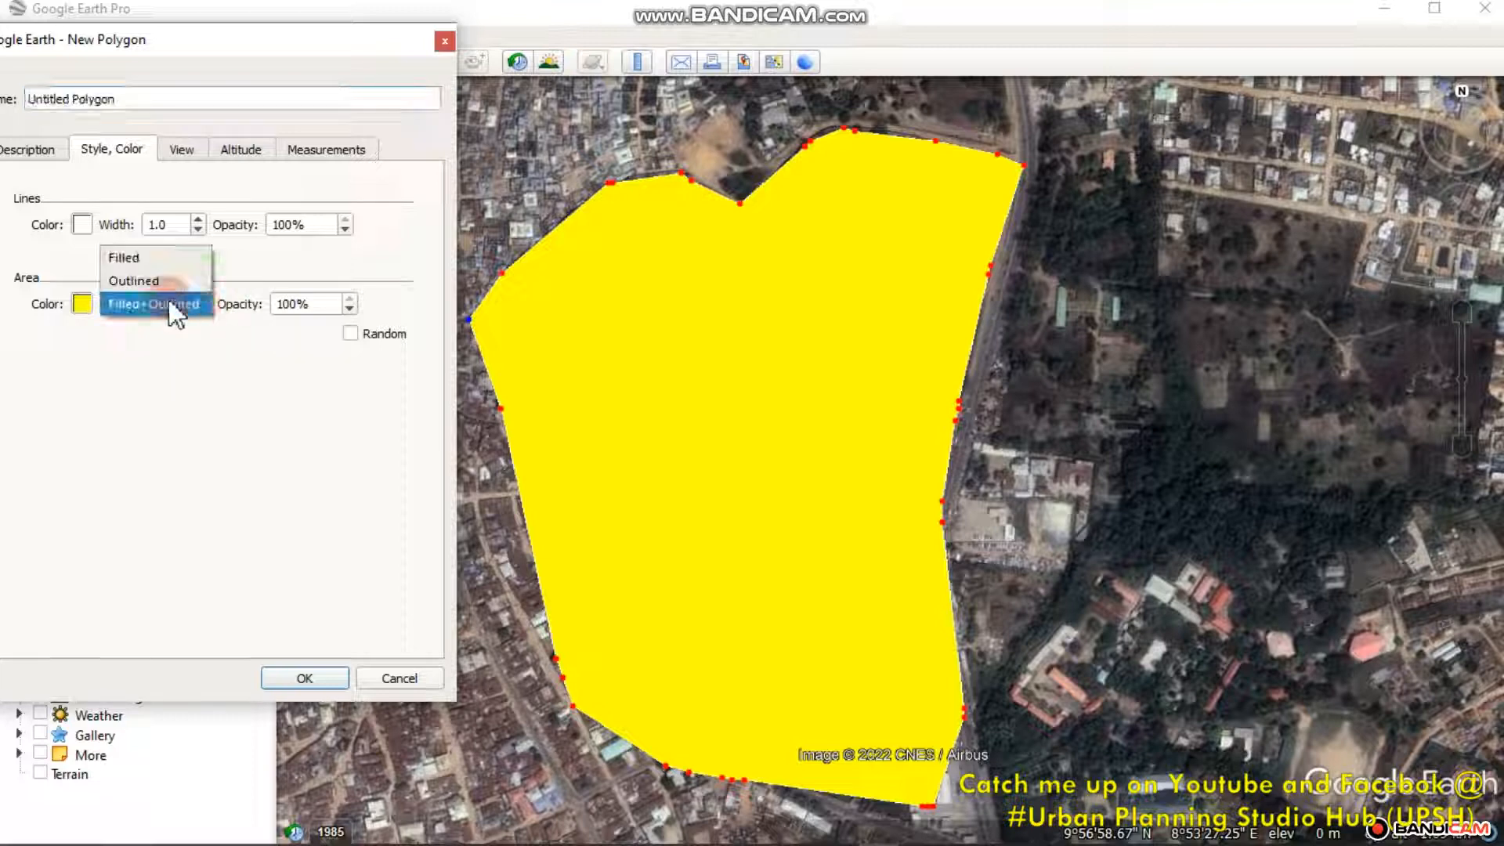
{"action": "left_click", "coordinate": [150, 279]}
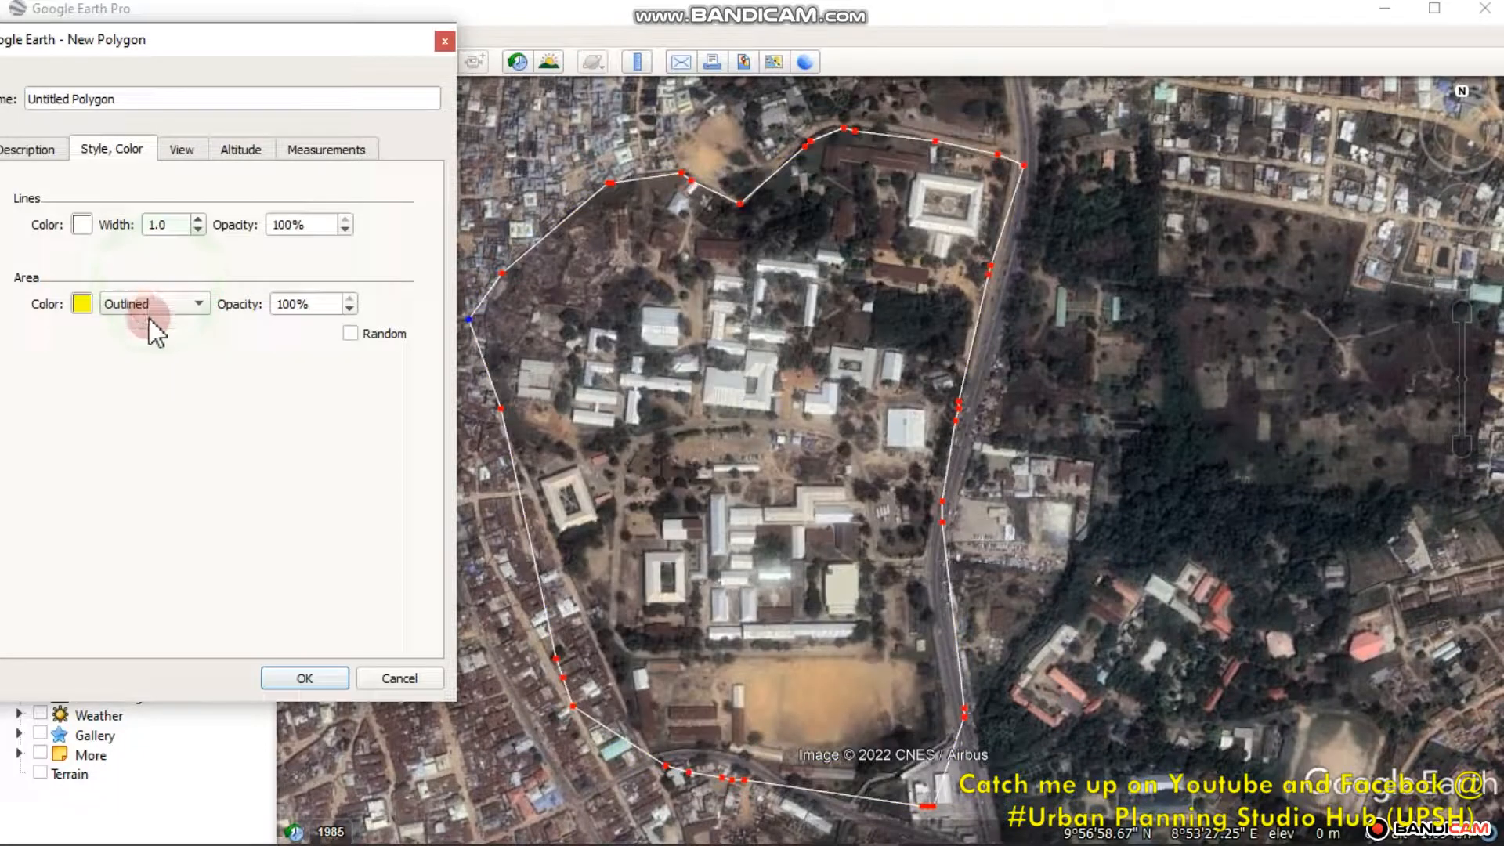
{"action": "left_click", "coordinate": [81, 224]}
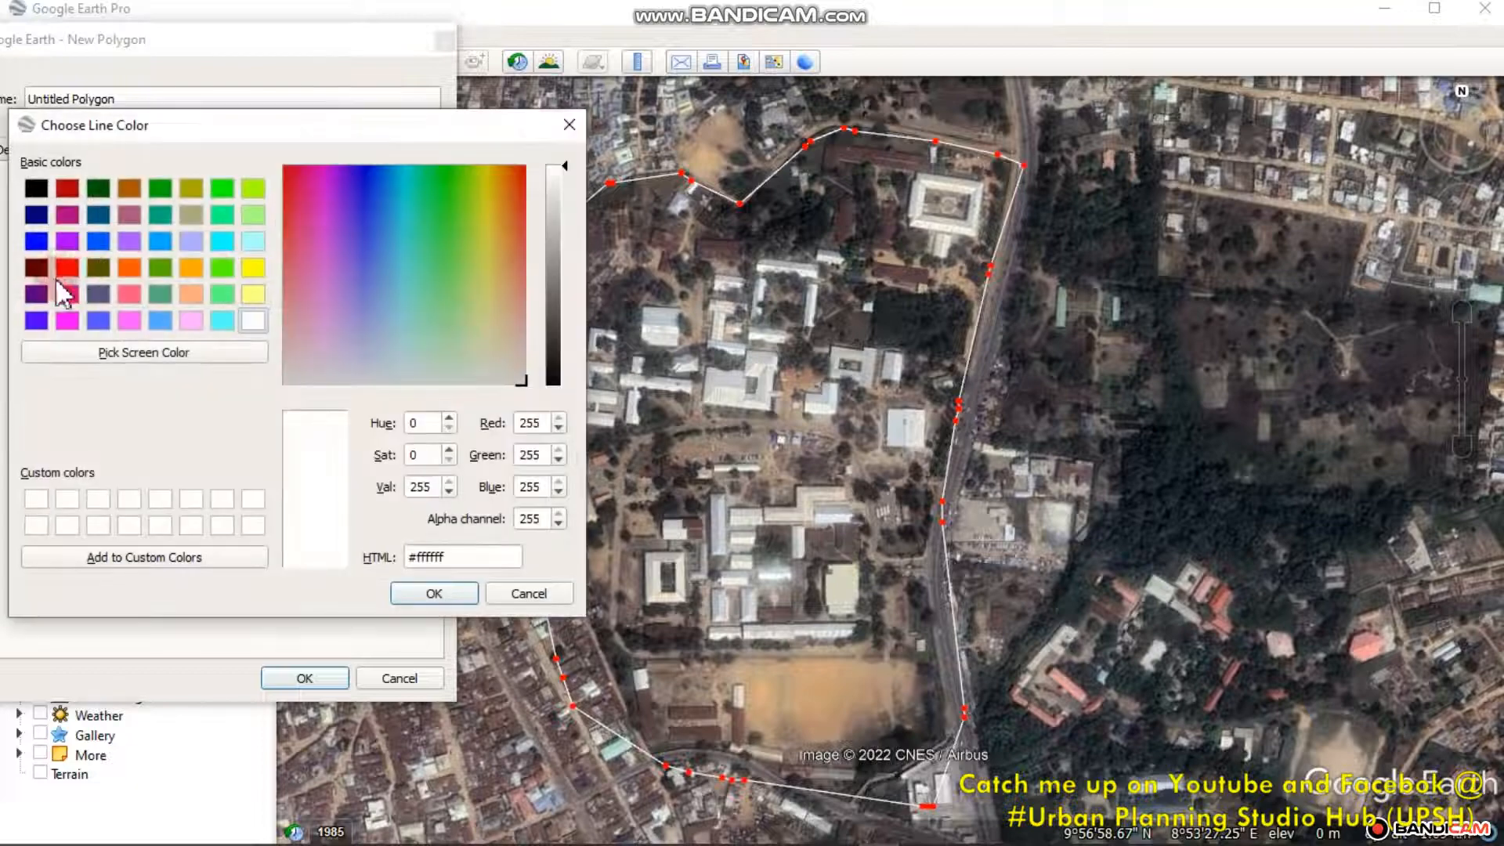
{"action": "left_click", "coordinate": [67, 267]}
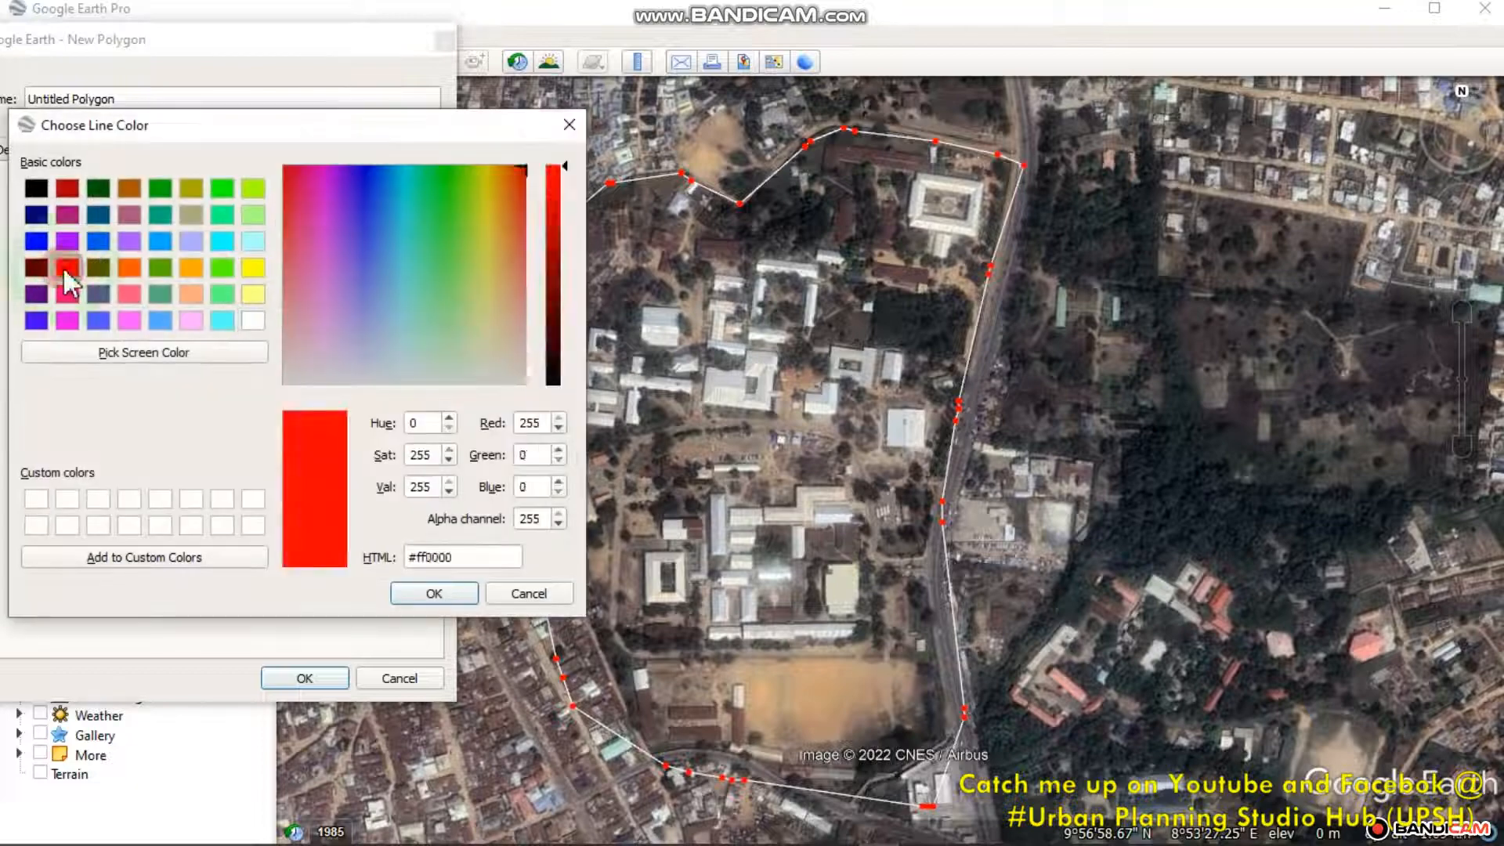
{"action": "left_click", "coordinate": [417, 593]}
Step: Increase the polygon's line width to 1.8 and lower its line opacity
{"action": "left_click", "coordinate": [225, 205]}
{"action": "left_click", "coordinate": [198, 221]}
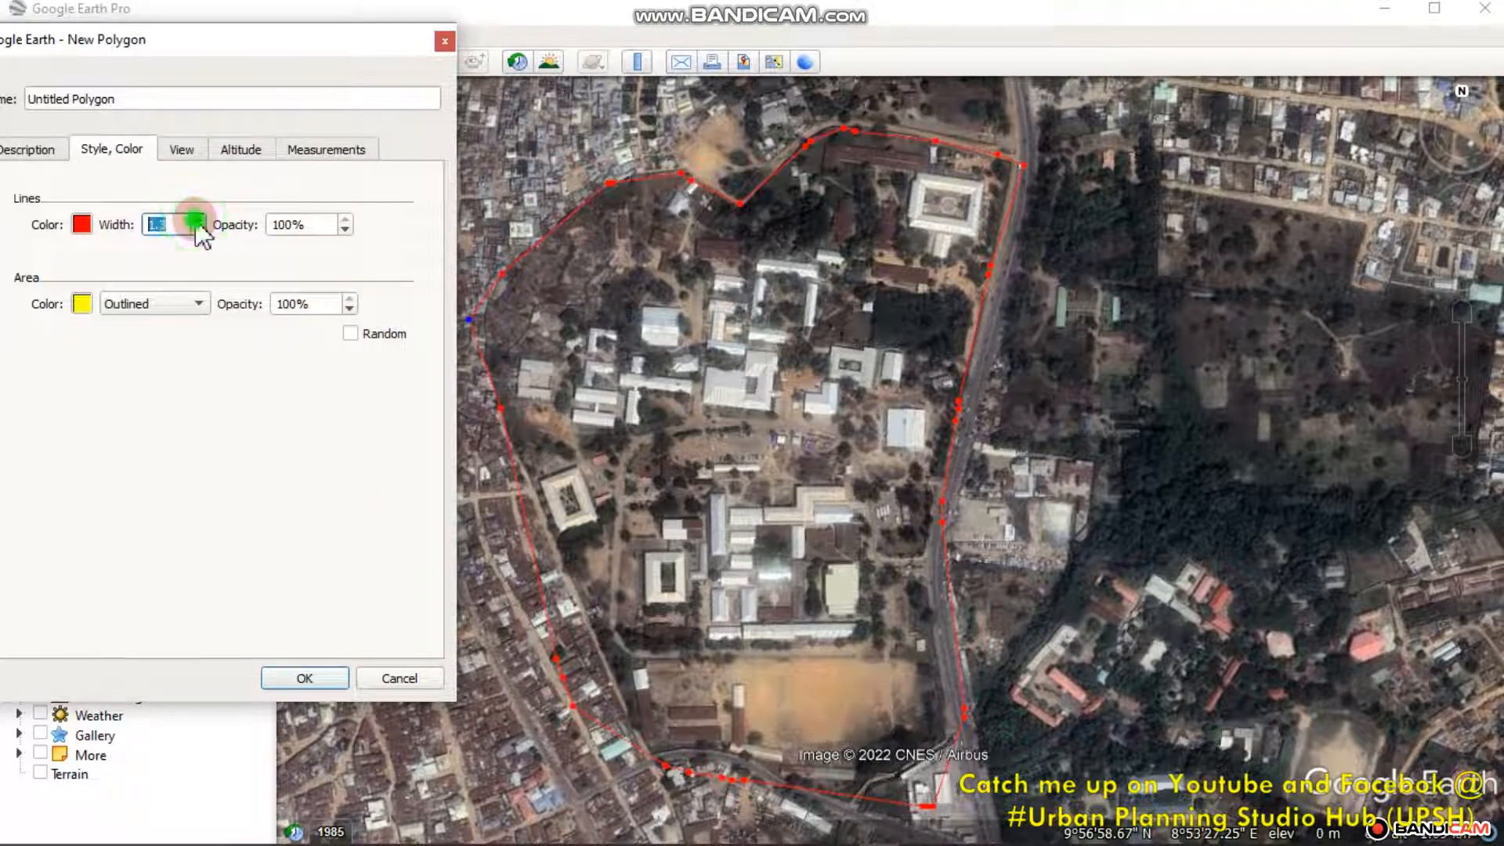
{"action": "left_click", "coordinate": [198, 221]}
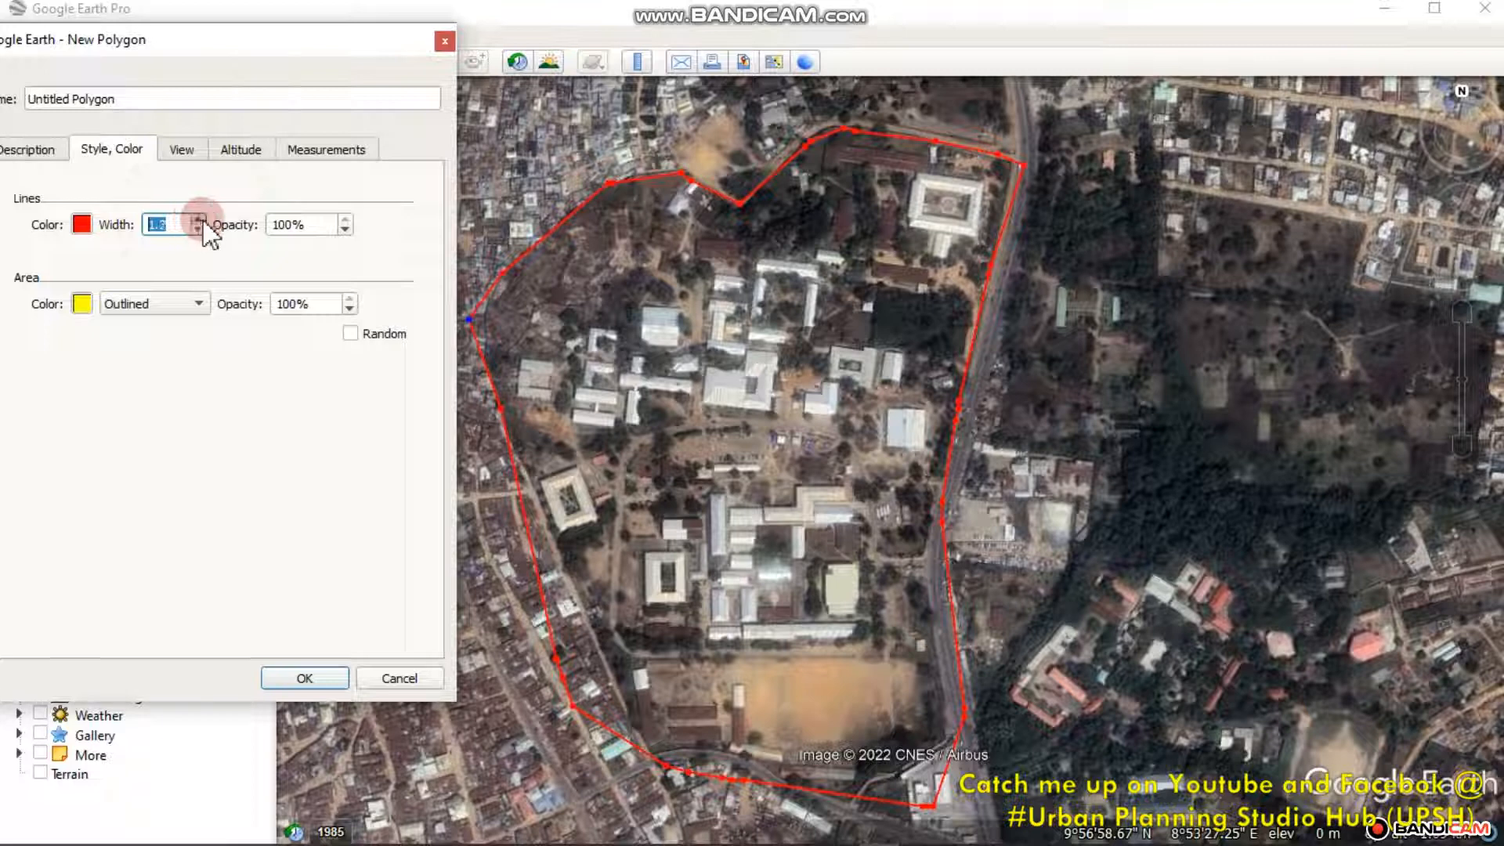
{"action": "left_click", "coordinate": [346, 230]}
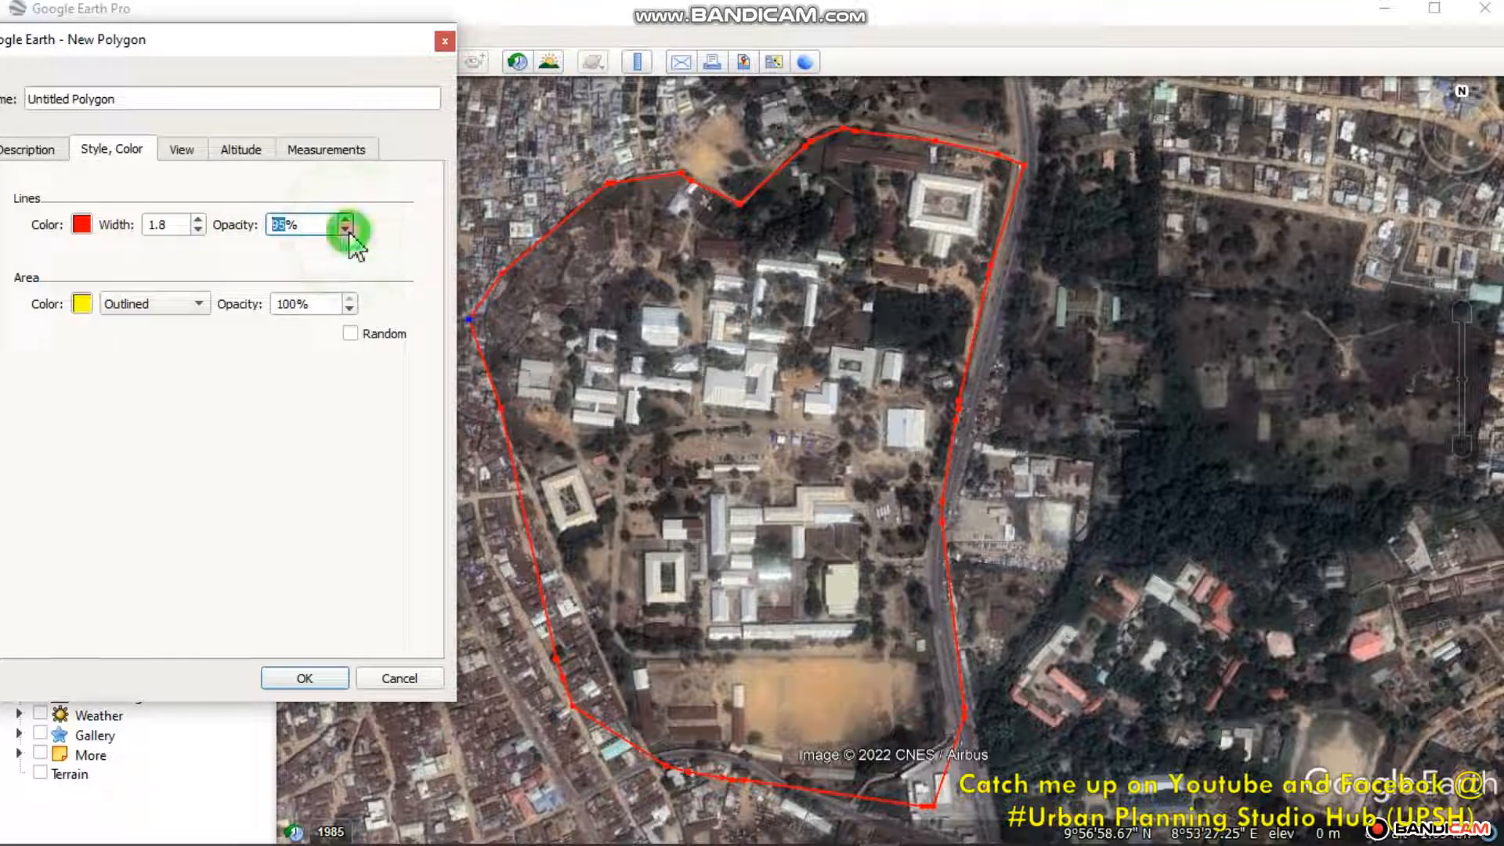
{"action": "left_click", "coordinate": [346, 230]}
{"action": "left_click", "coordinate": [345, 231]}
{"action": "left_click", "coordinate": [345, 230]}
Step: Display the polygon's perimeter in Kilometers and its area in Hectares
{"action": "left_click", "coordinate": [333, 148]}
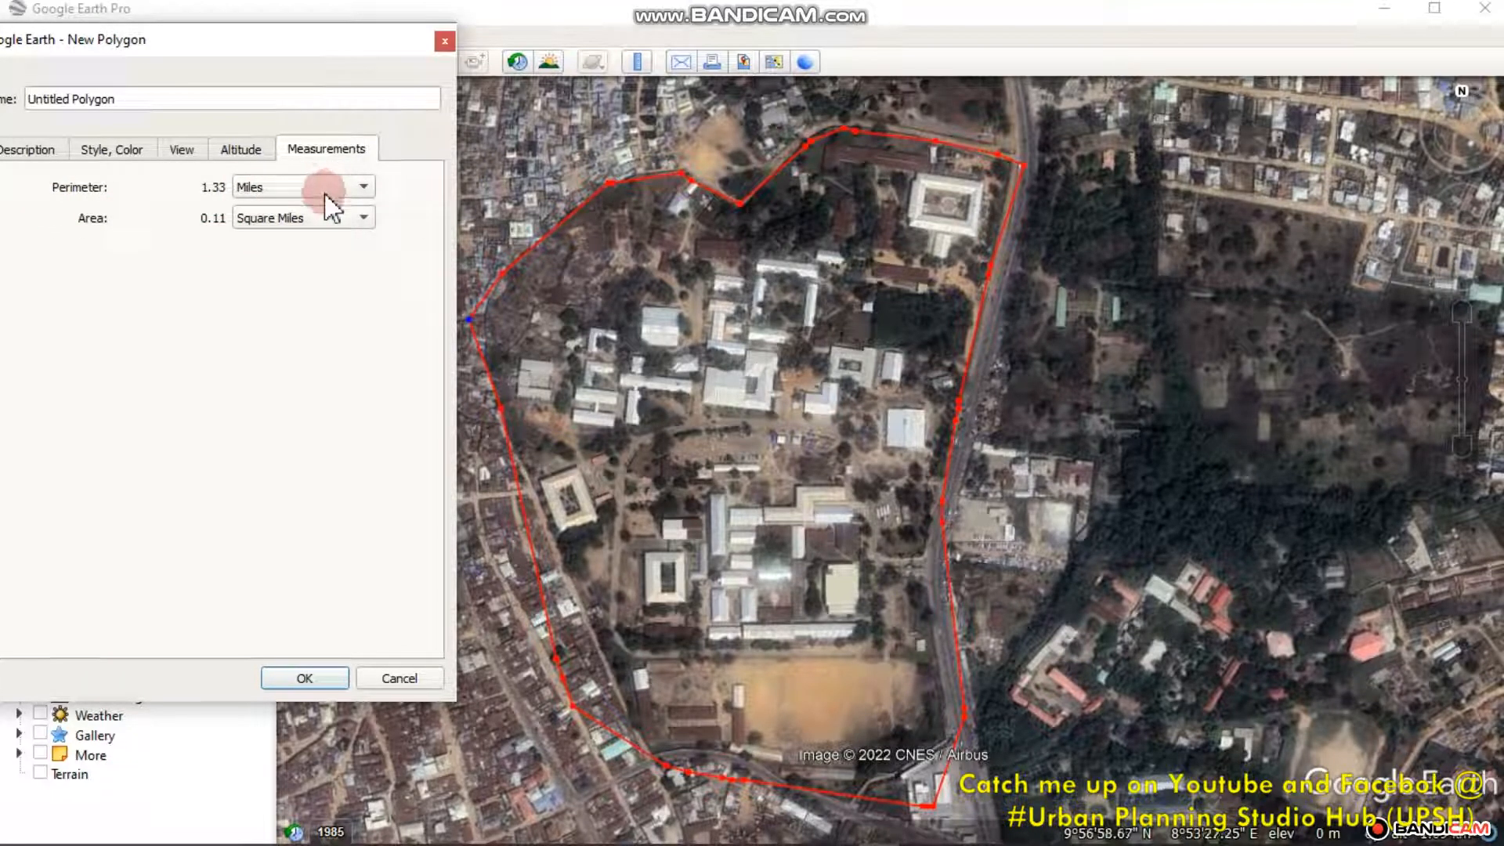
{"action": "left_click", "coordinate": [360, 186]}
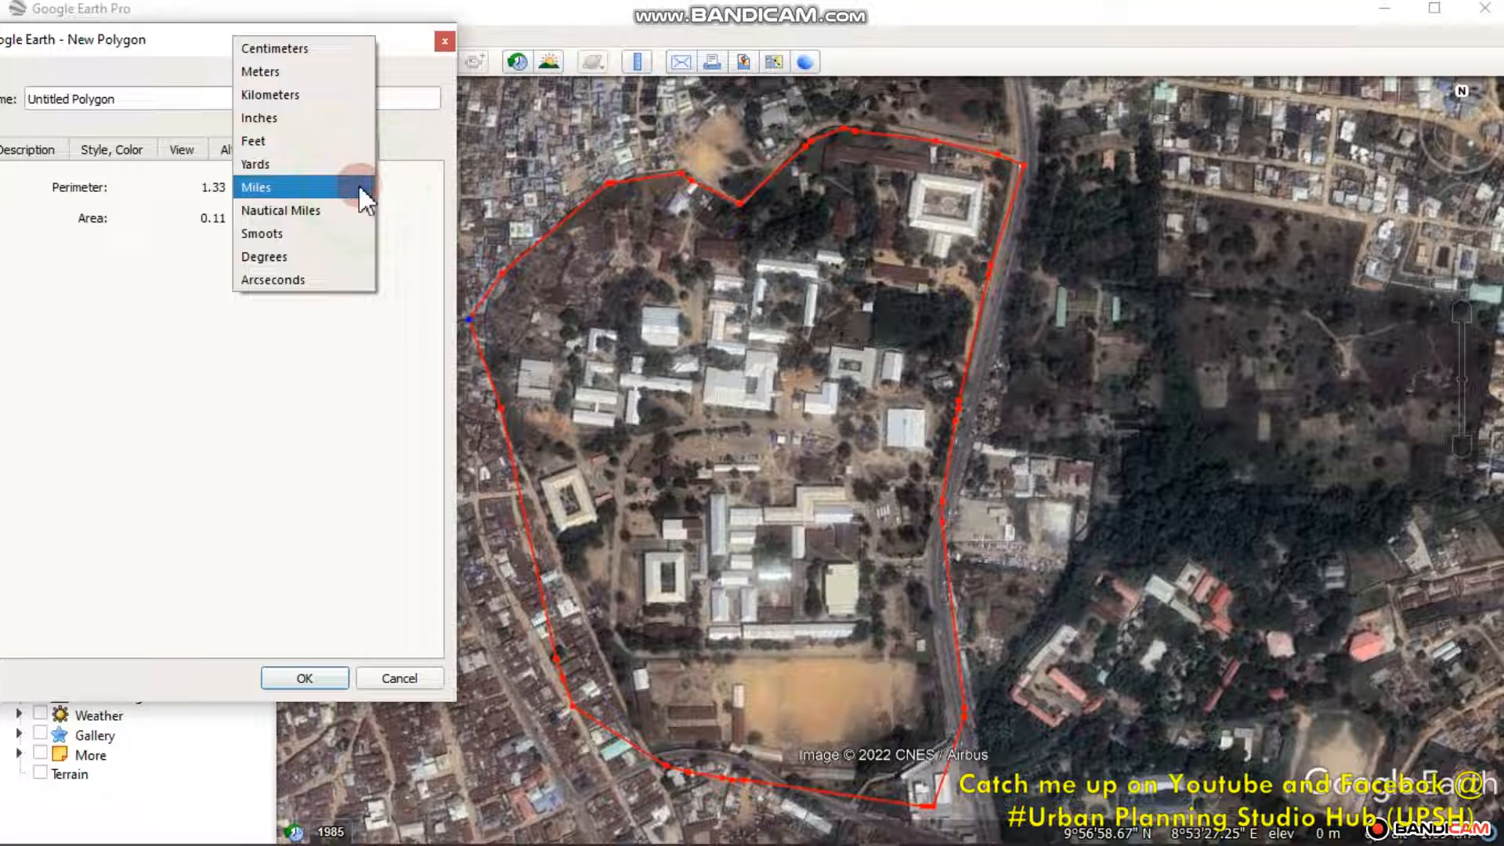
{"action": "left_click", "coordinate": [304, 98]}
{"action": "left_click", "coordinate": [350, 223]}
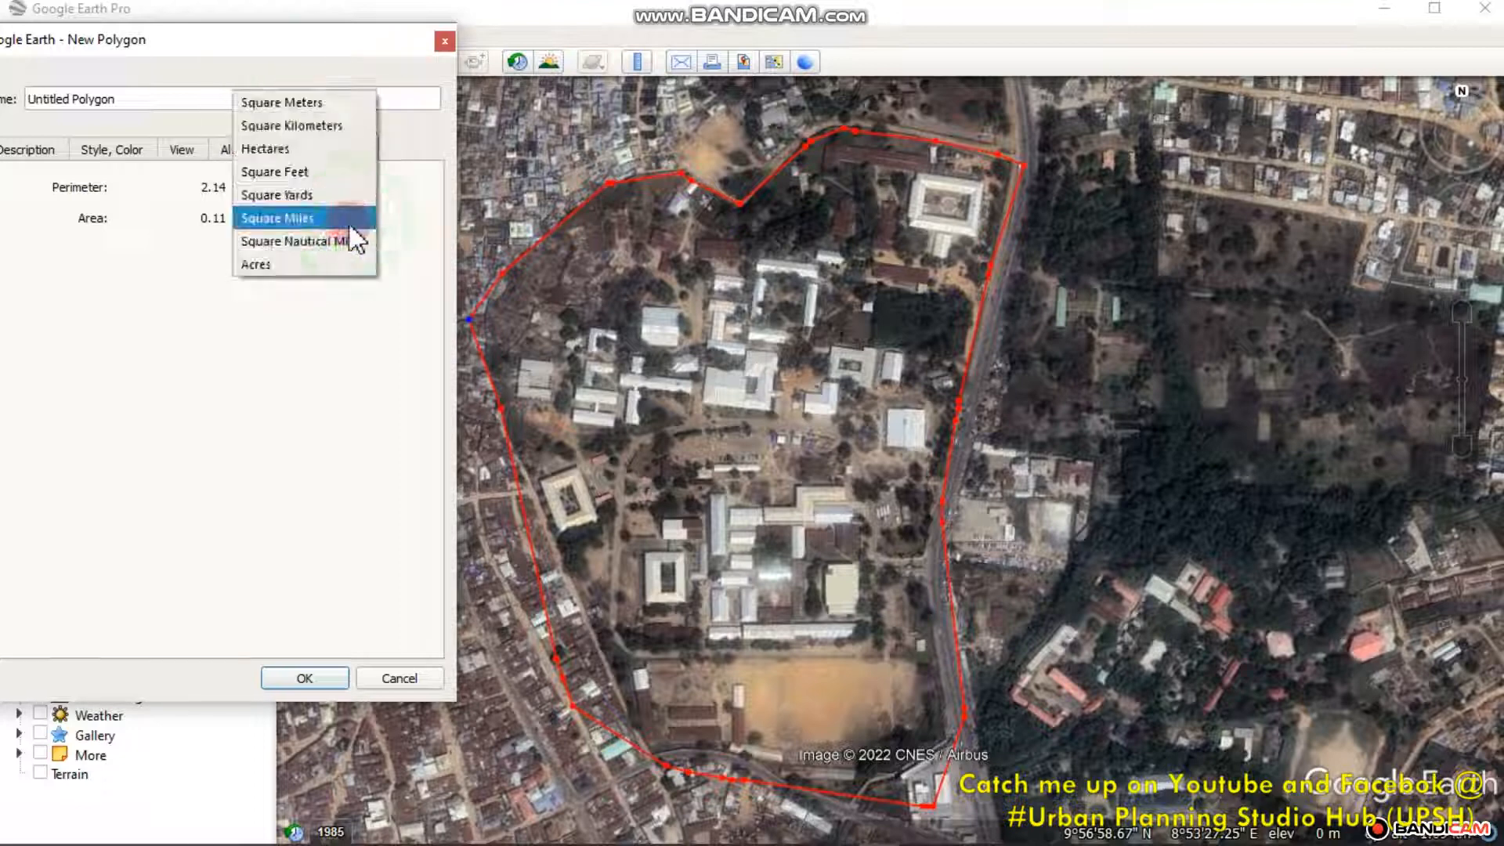
{"action": "left_click", "coordinate": [252, 158]}
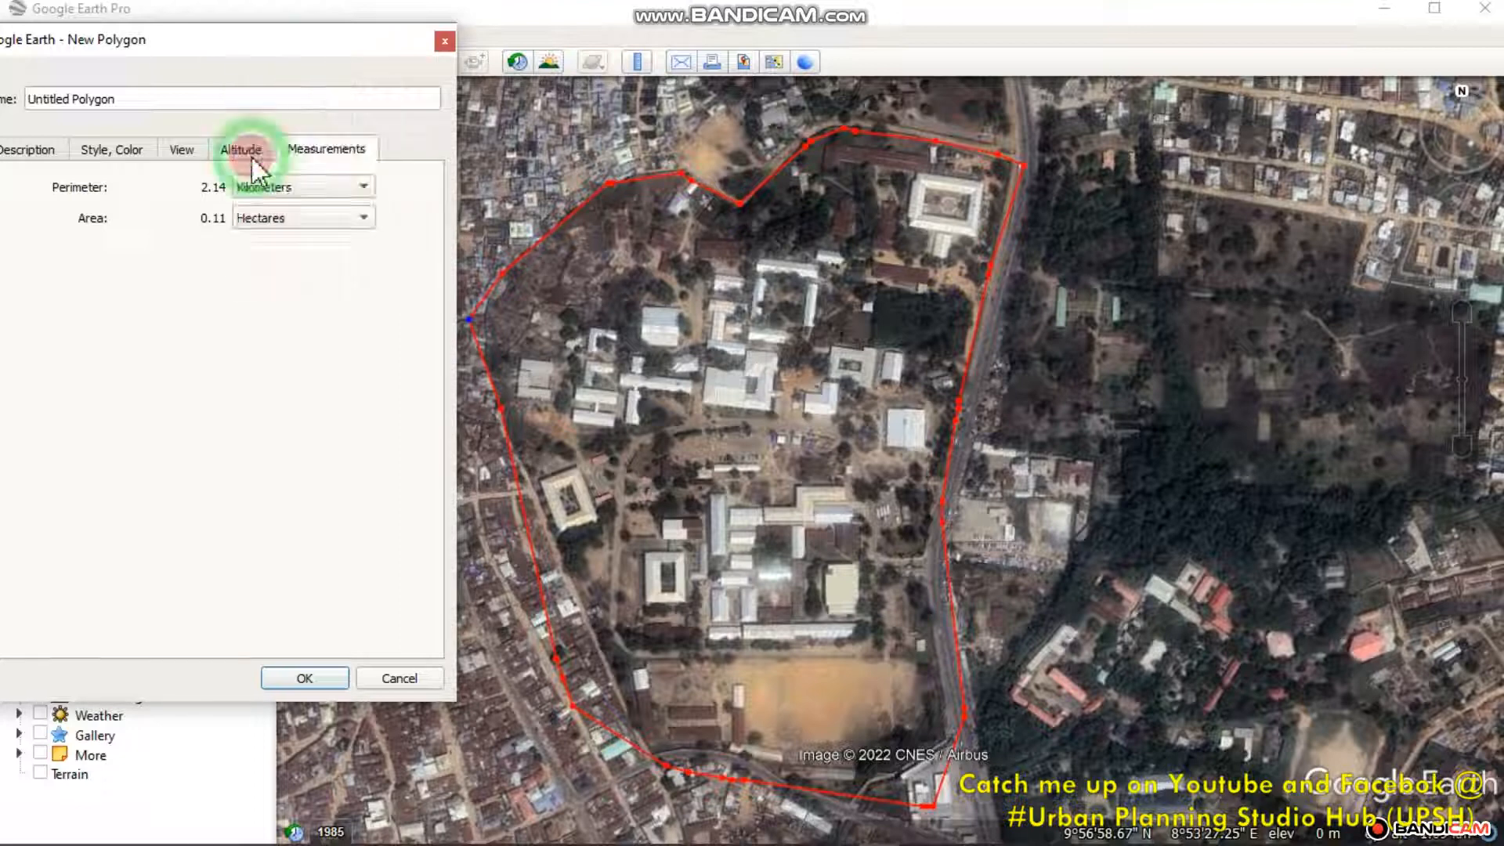
Step: Display the polygon's area in Square Meters, and close the new polygon without saving it
{"action": "left_click", "coordinate": [302, 221]}
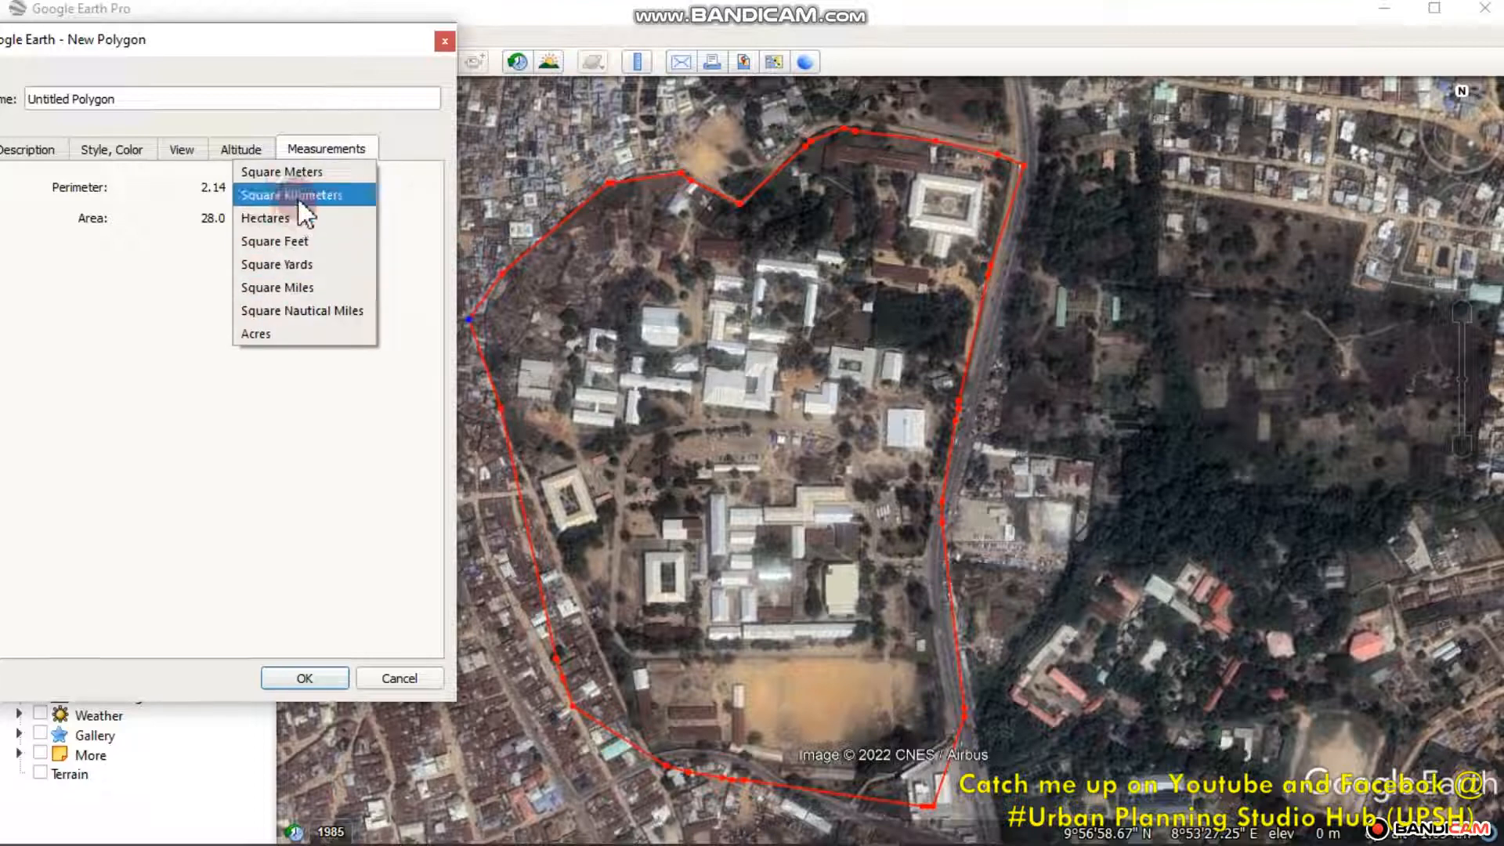
{"action": "left_click", "coordinate": [302, 173]}
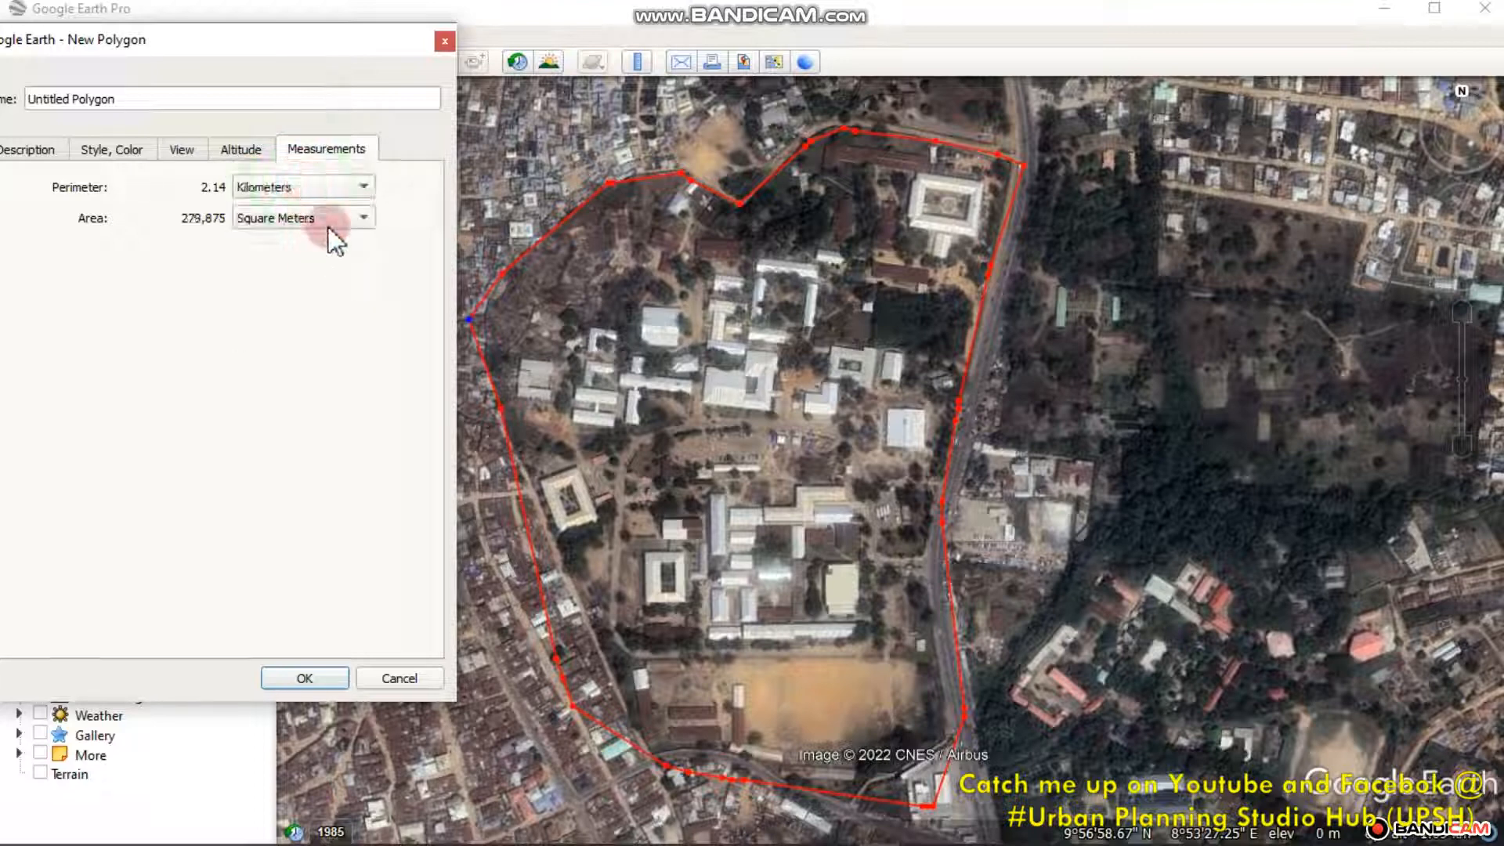
{"action": "left_click", "coordinate": [446, 39]}
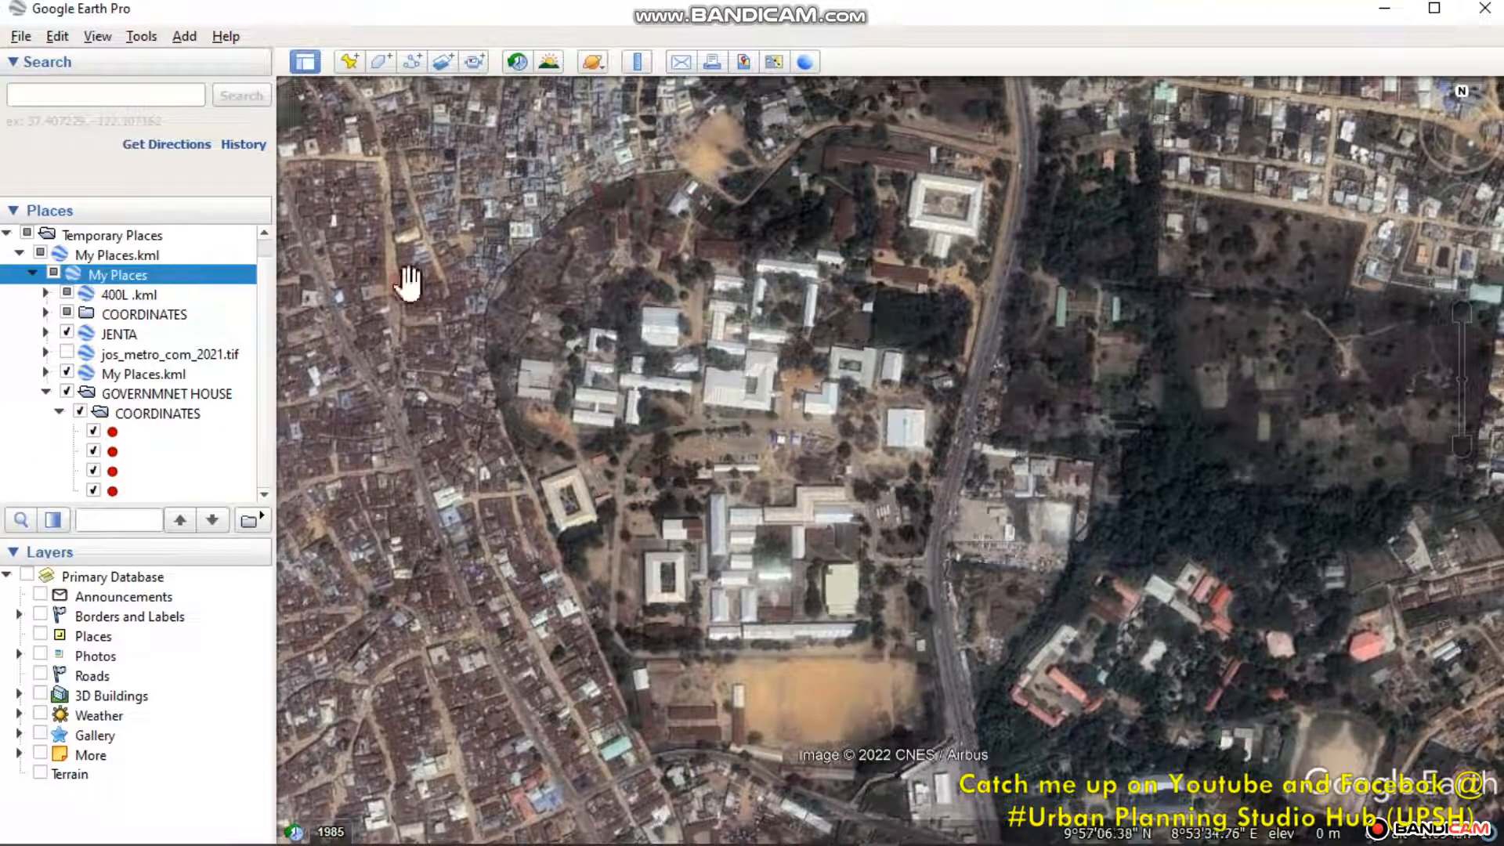
Step: Start a new path, try a few points near the campus's northwest edge and remove them
{"action": "left_click", "coordinate": [410, 60]}
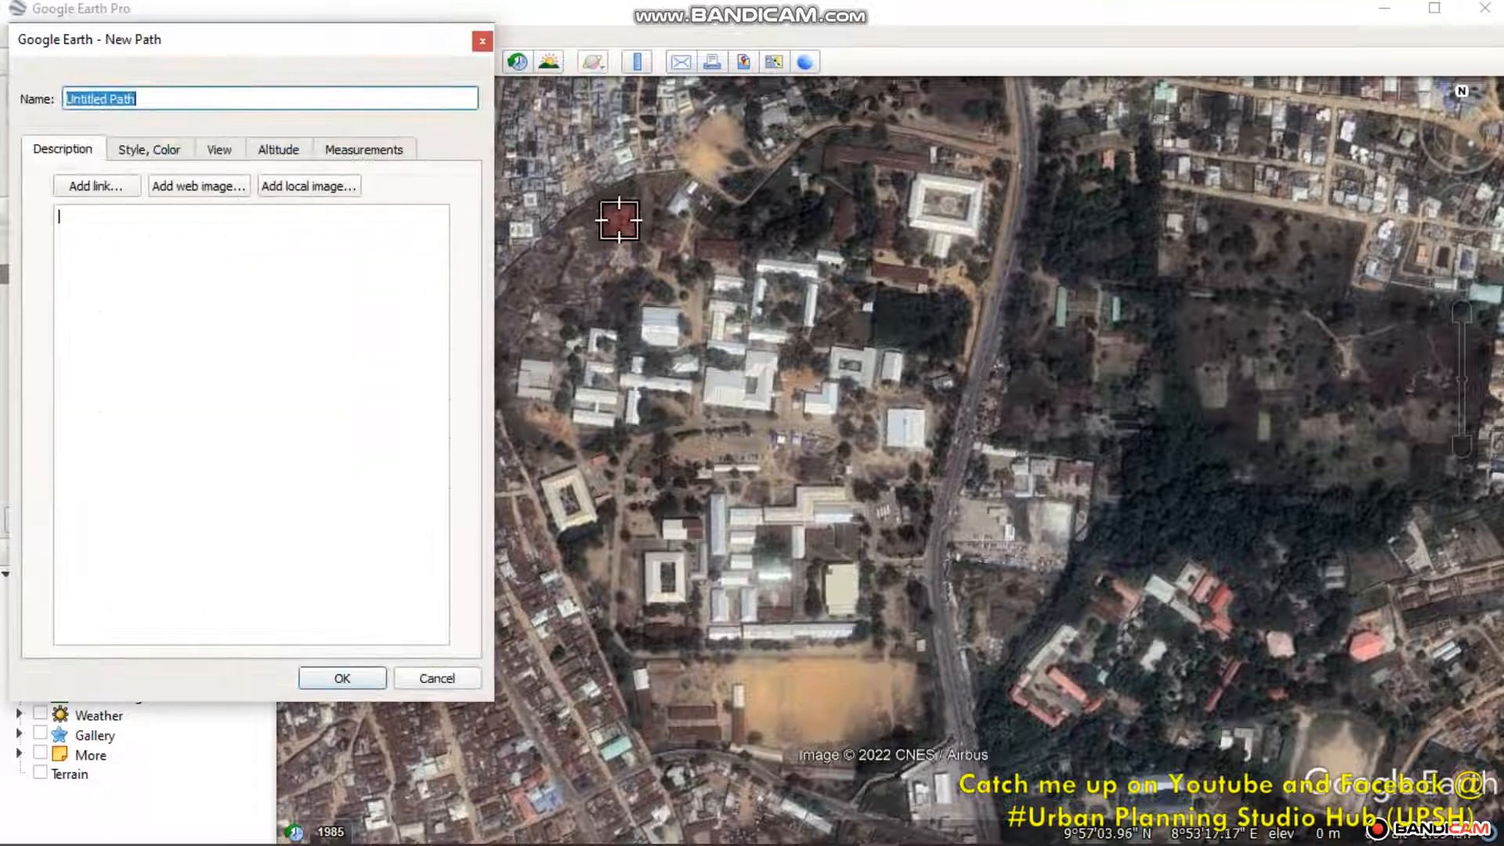
{"action": "left_click_drag", "start_coordinate": [636, 182], "coordinate": [686, 218]}
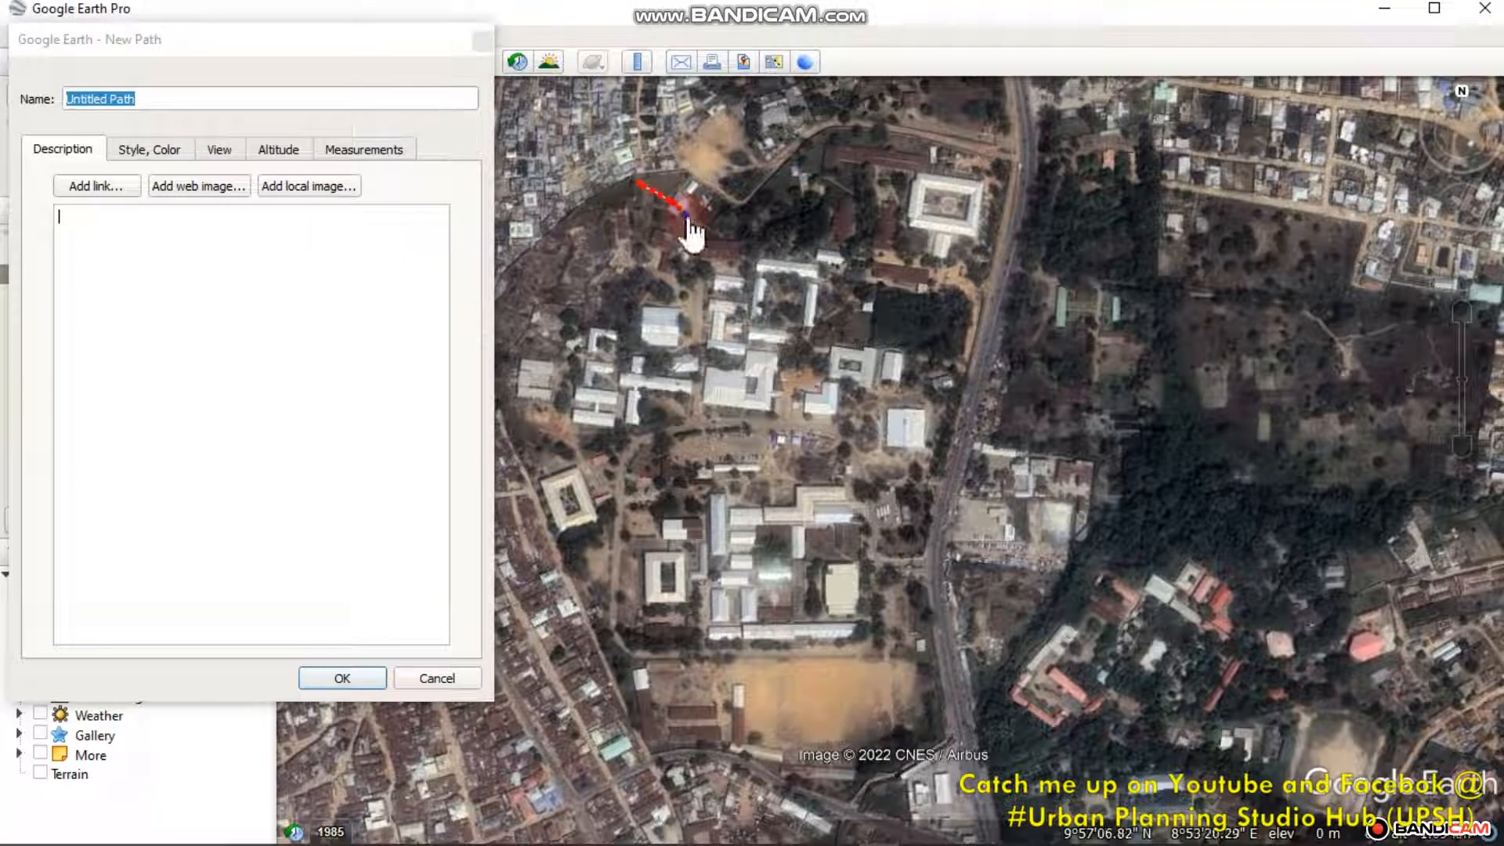
{"action": "left_click", "coordinate": [726, 223]}
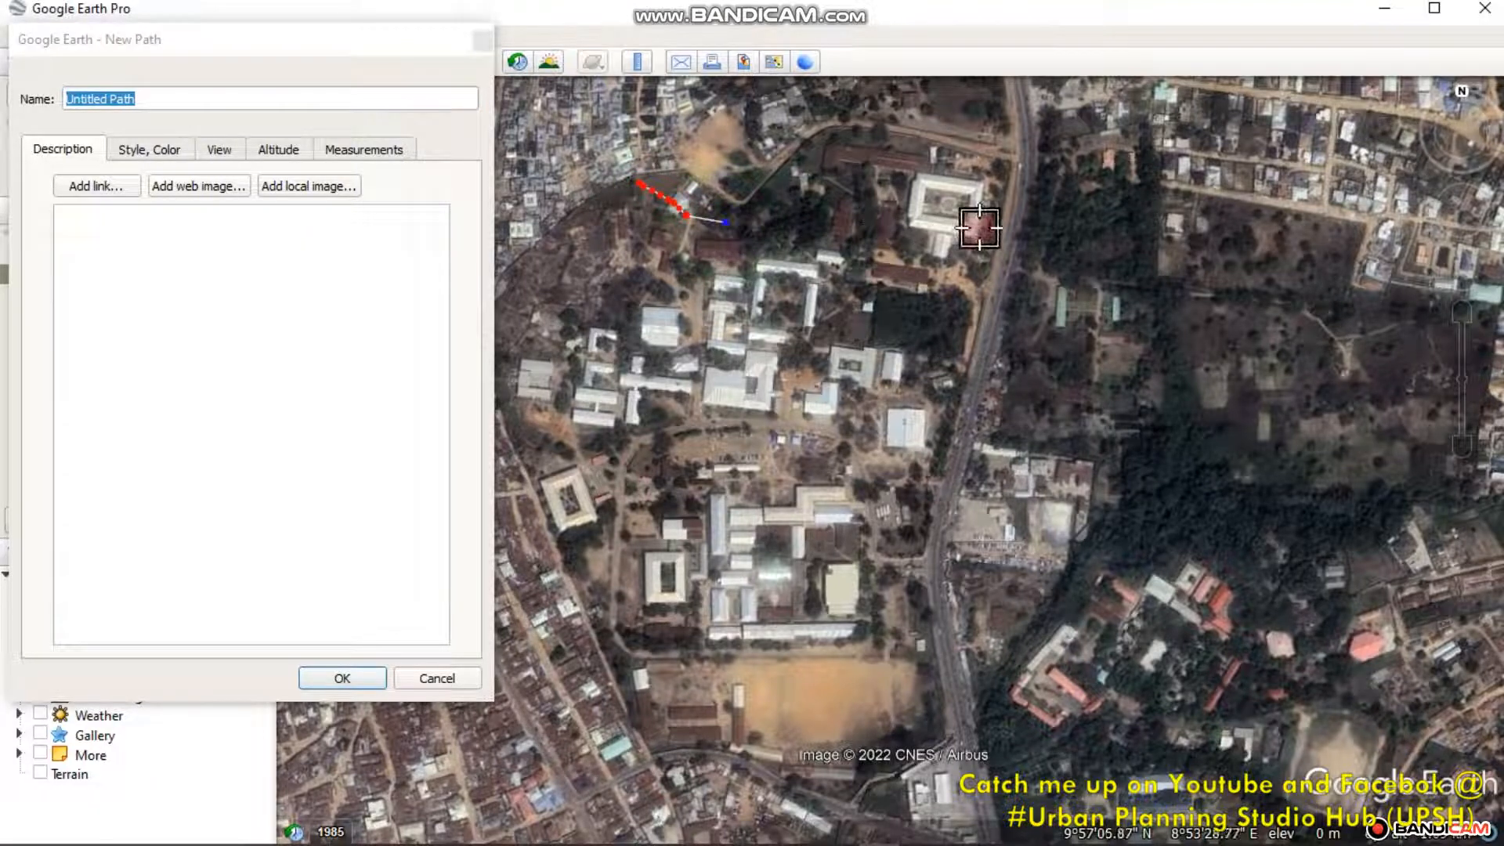
{"action": "left_click", "coordinate": [440, 30]}
{"action": "left_click", "coordinate": [734, 229]}
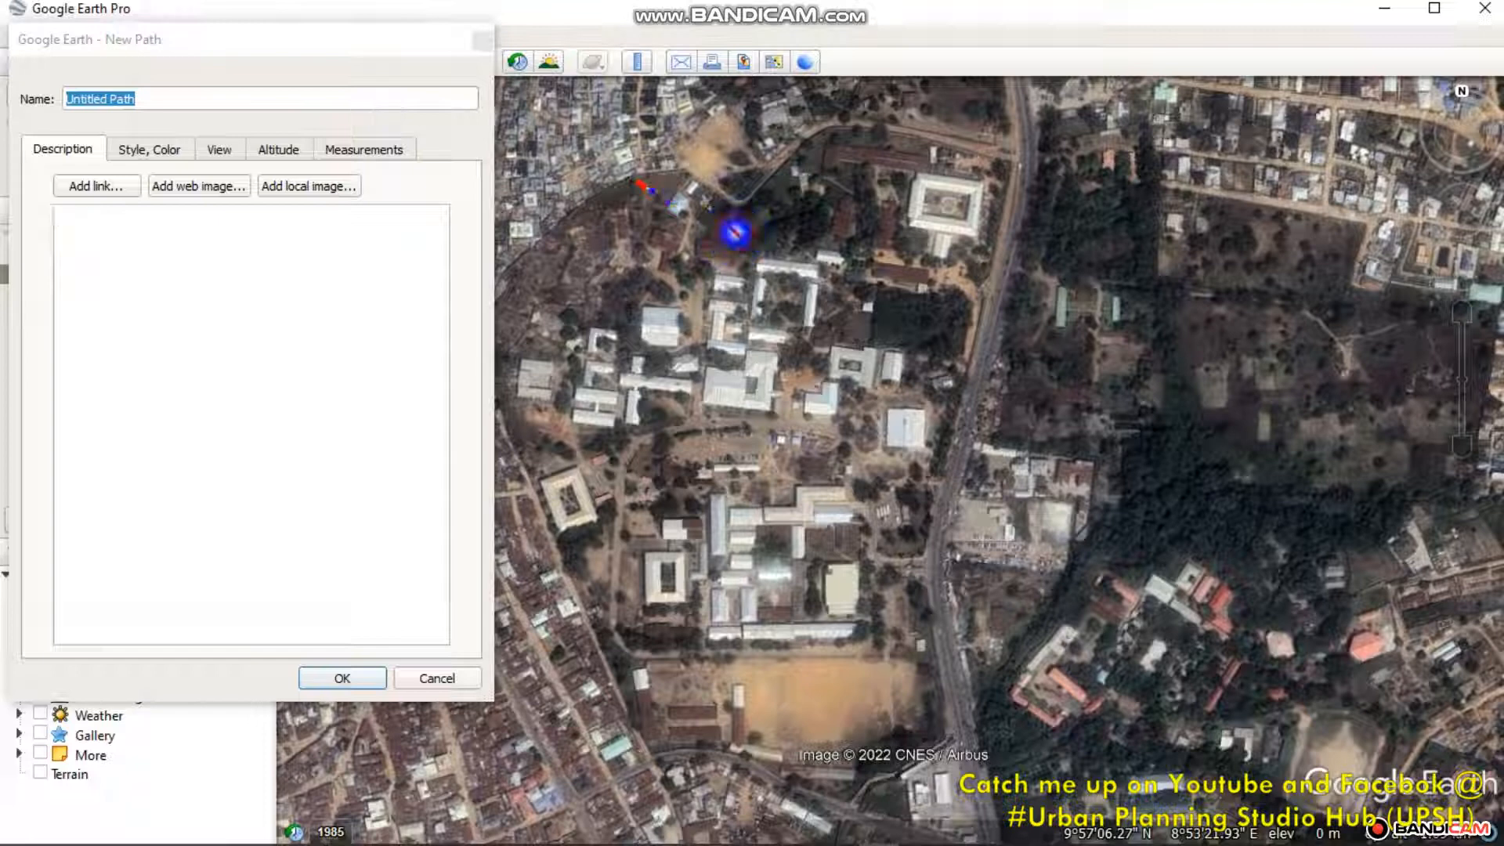
{"action": "right_click", "coordinate": [735, 233]}
Step: Trace the path southward along the main road on the campus's east side
{"action": "left_click", "coordinate": [1013, 167]}
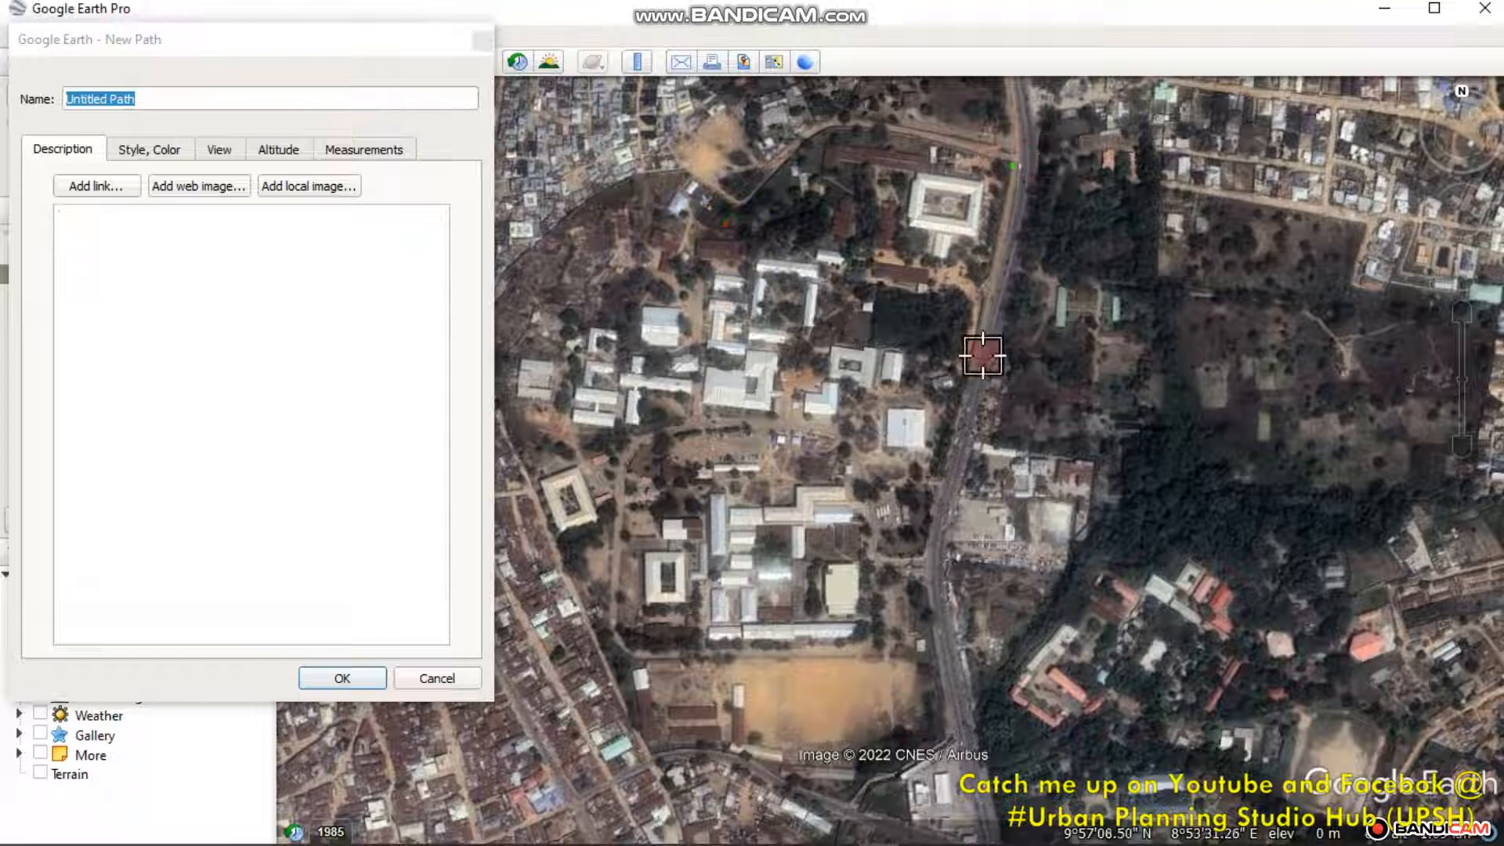
{"action": "left_click", "coordinate": [972, 376]}
{"action": "left_click", "coordinate": [925, 556]}
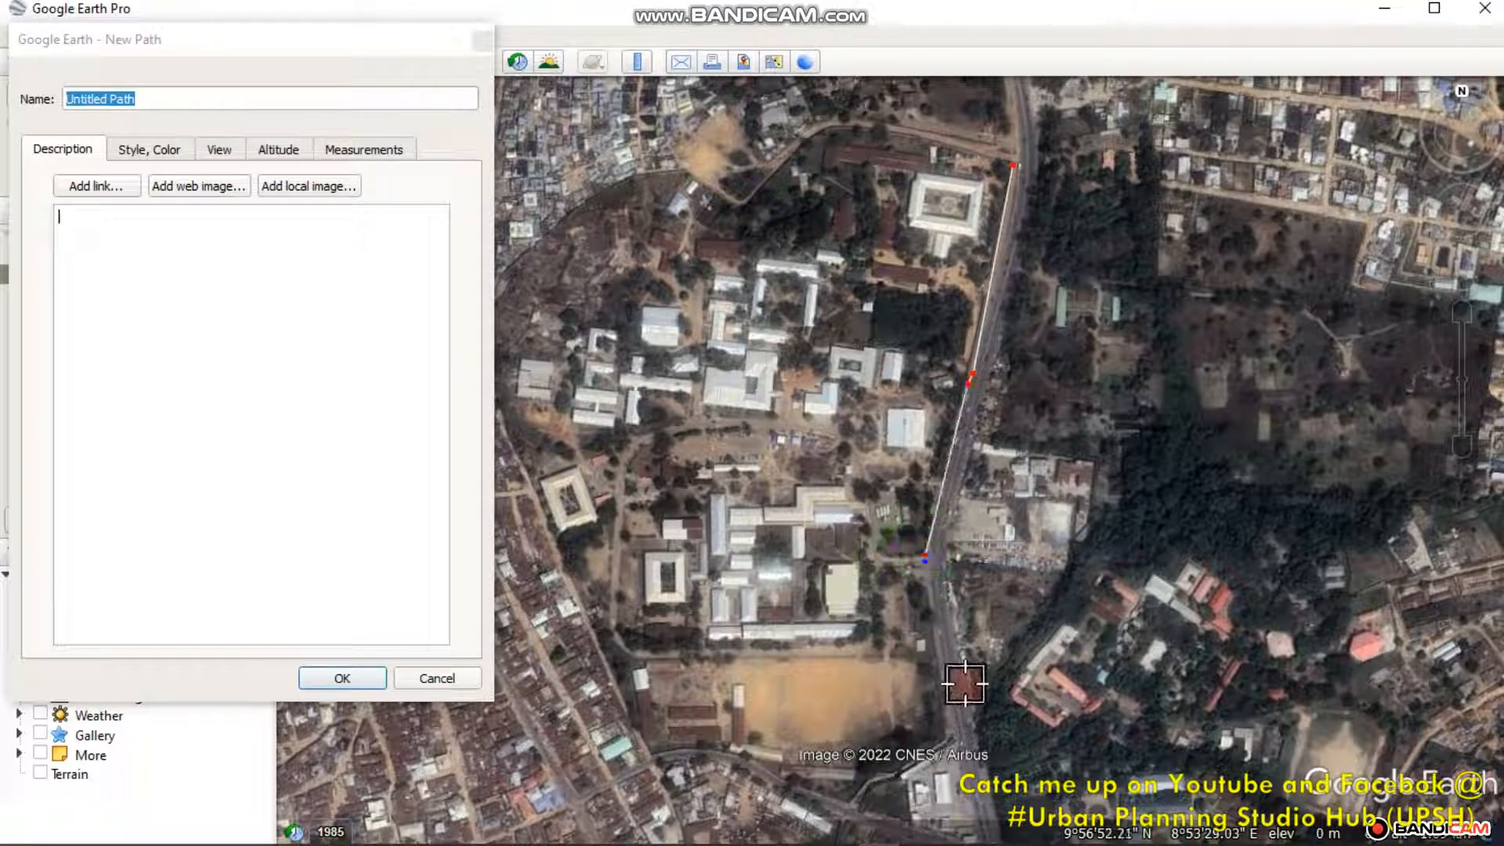
{"action": "left_click", "coordinate": [969, 734]}
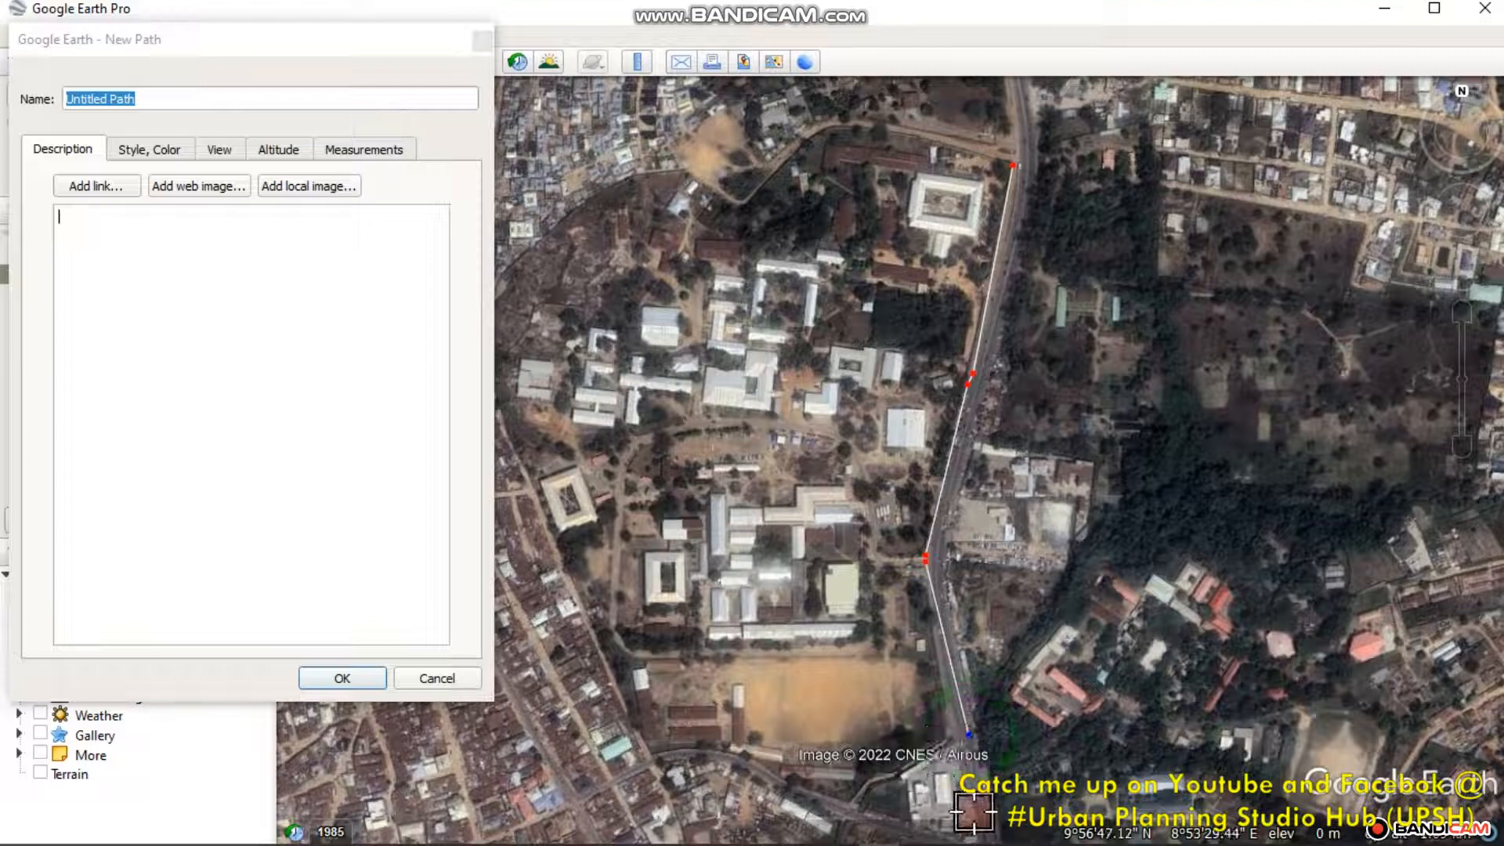
{"action": "left_click", "coordinate": [989, 807]}
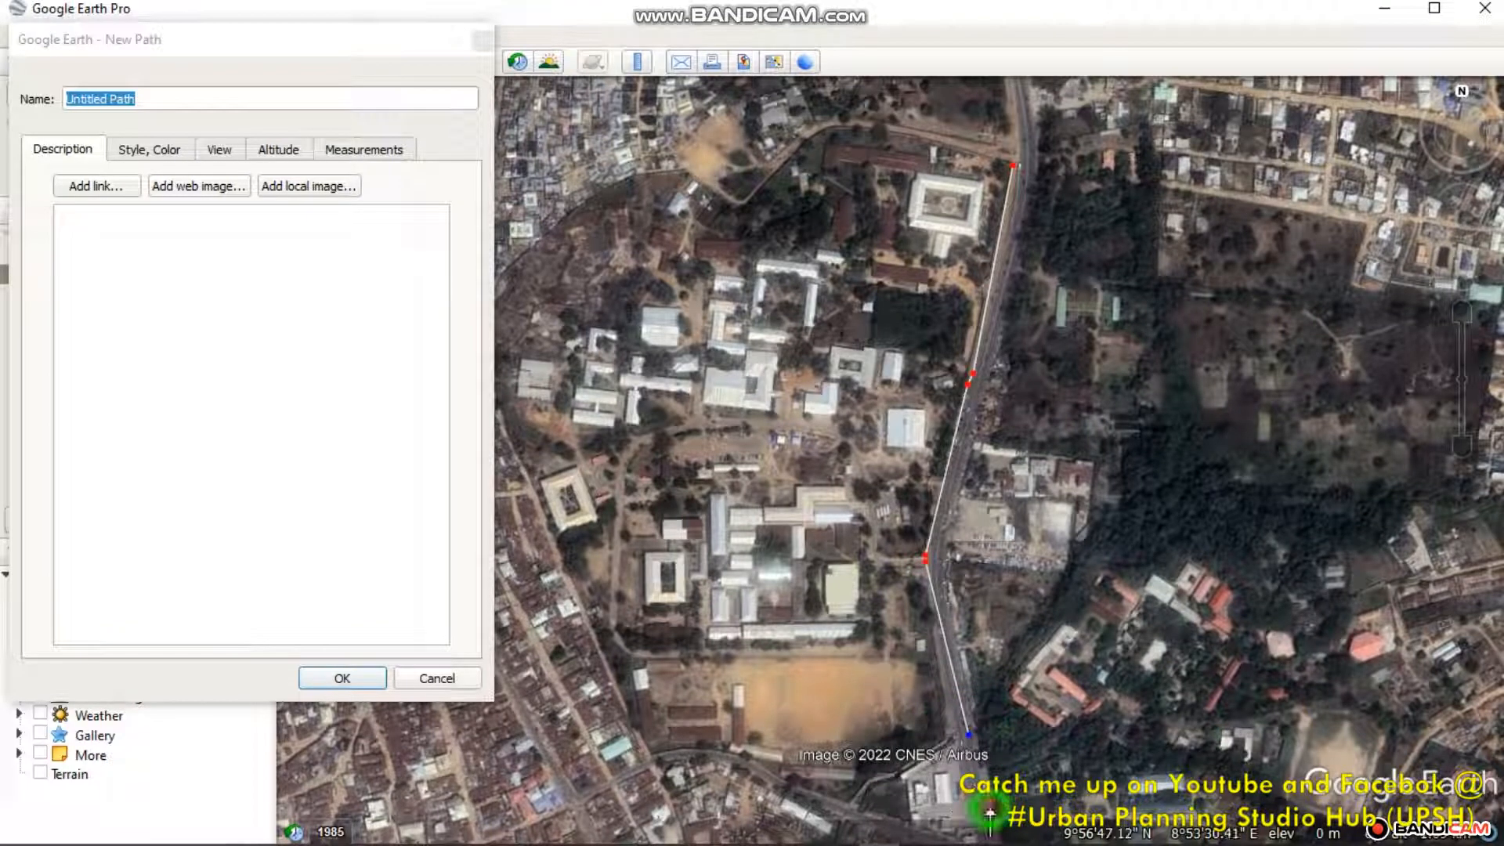
Step: Set the path's line colour to black and its width to 5, and save the path
{"action": "left_click", "coordinate": [149, 149]}
{"action": "left_click", "coordinate": [120, 224]}
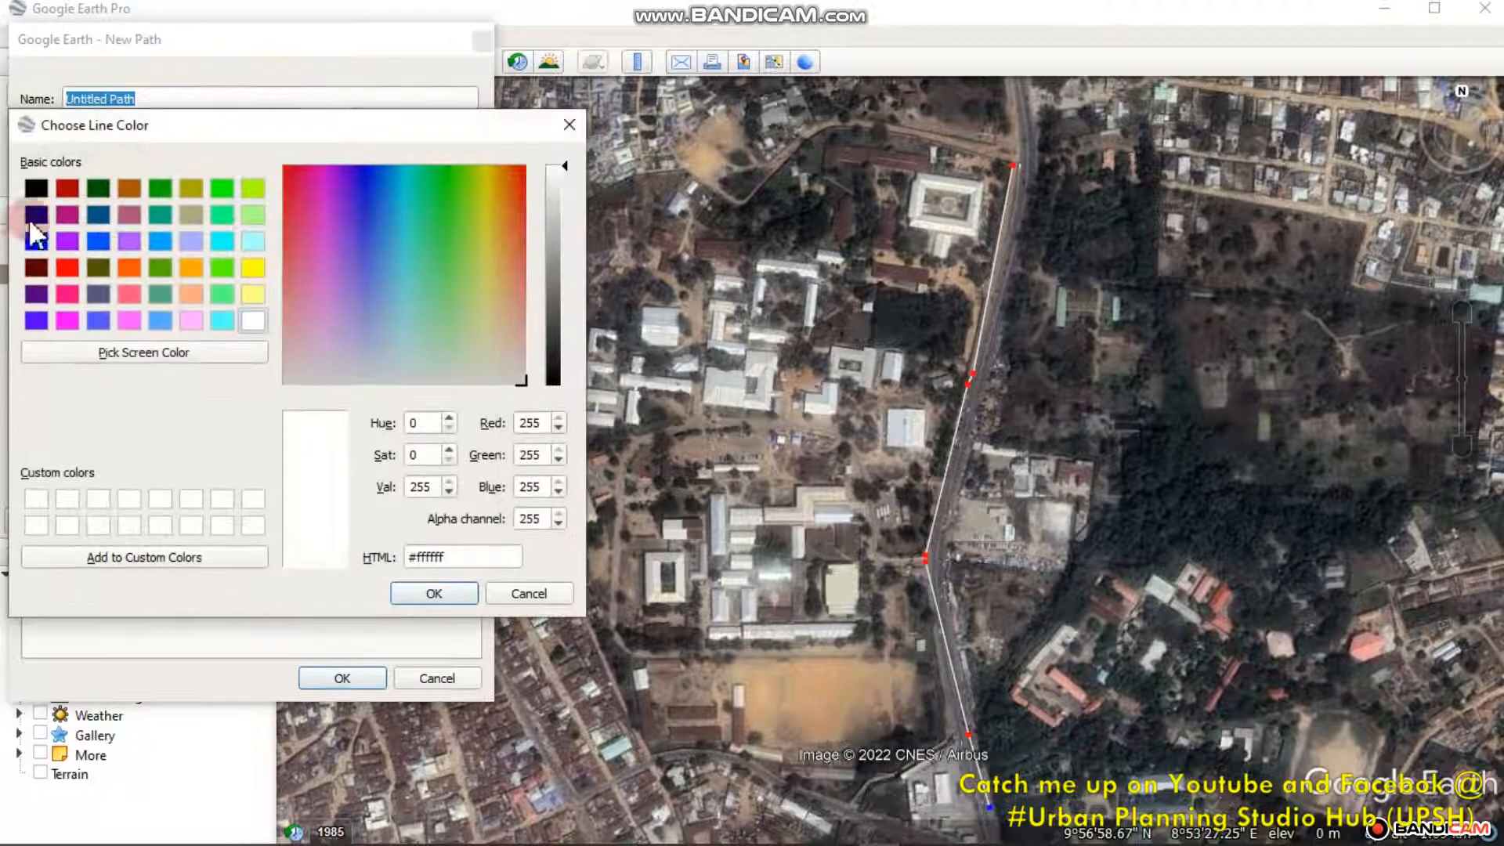
{"action": "left_click", "coordinate": [36, 191]}
{"action": "left_click", "coordinate": [431, 594]}
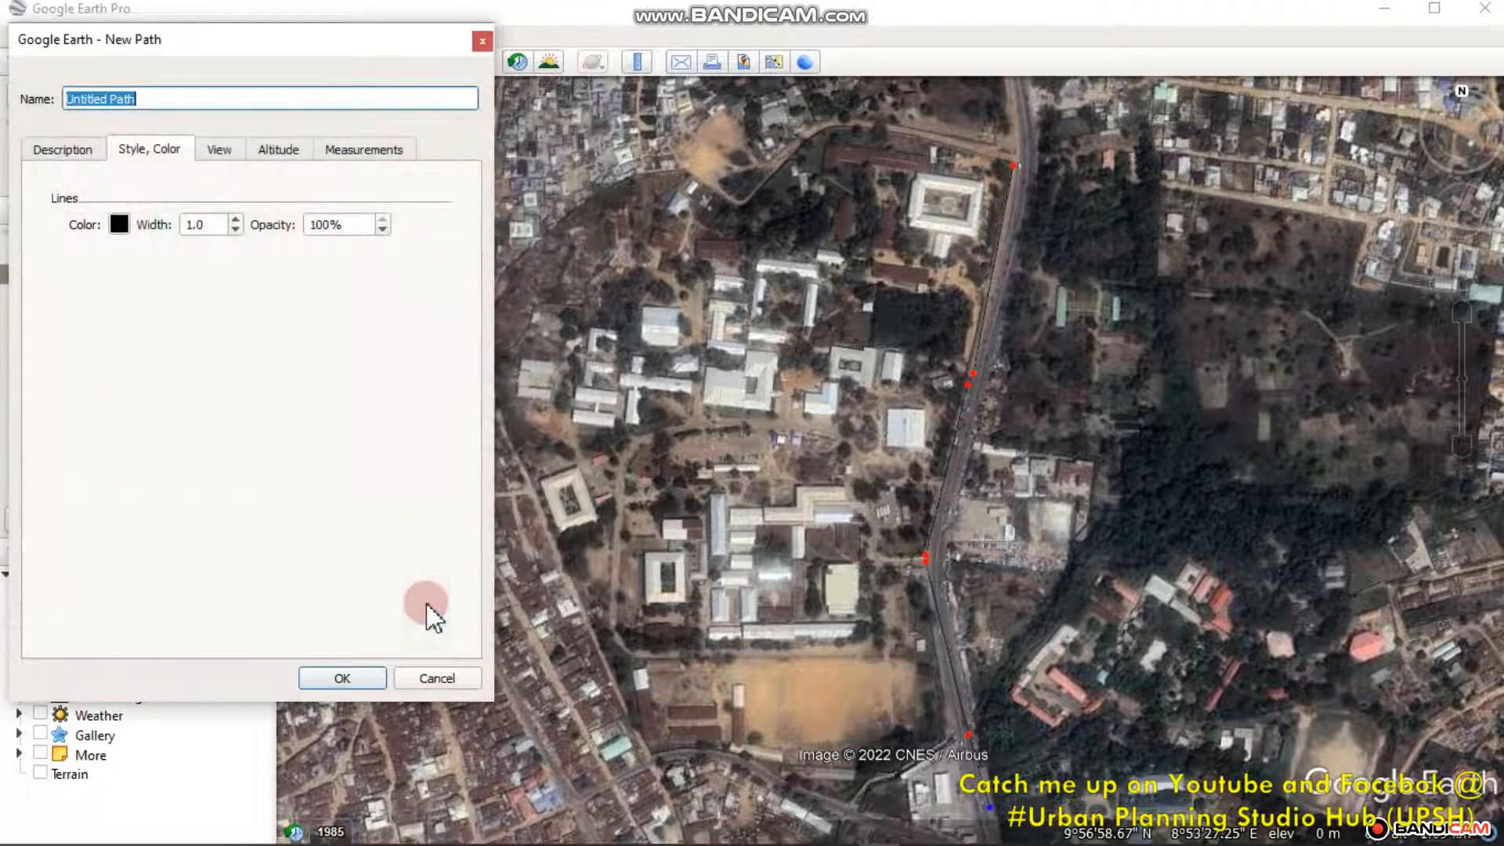
{"action": "left_click", "coordinate": [205, 225]}
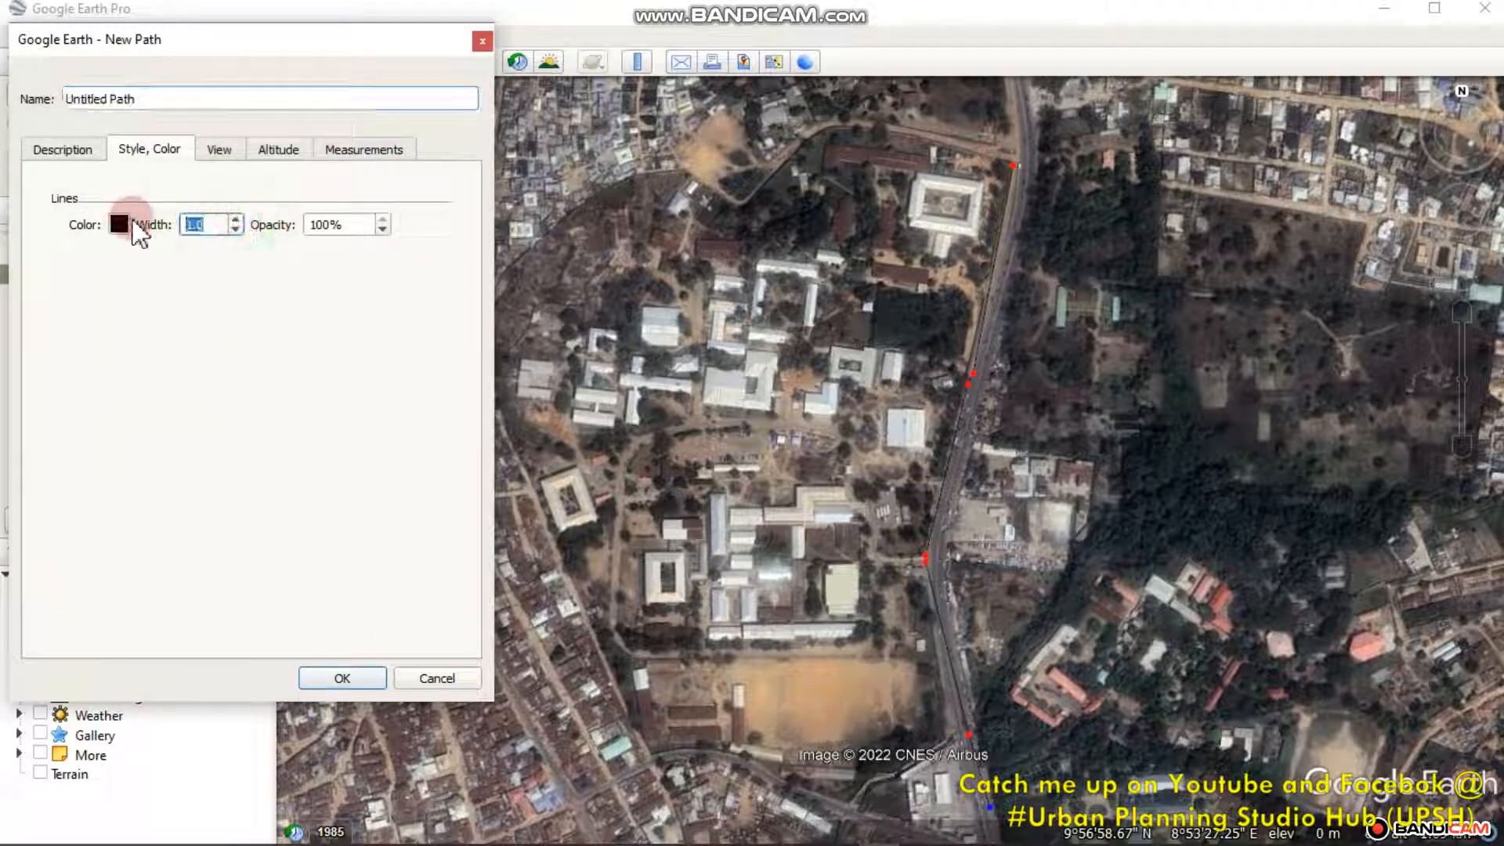
{"action": "type", "text": "5"}
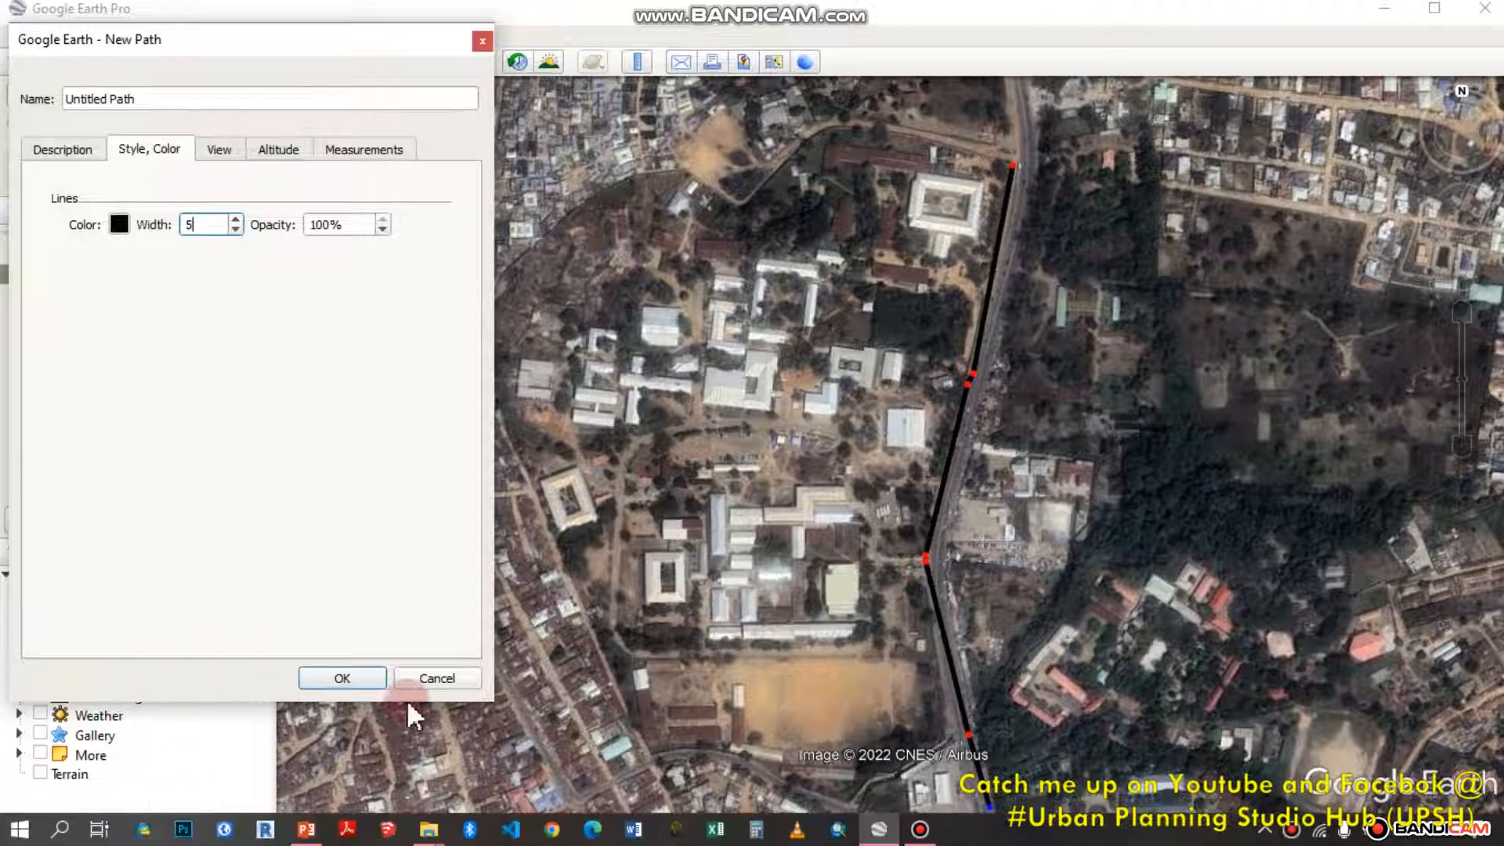
{"action": "left_click", "coordinate": [359, 677]}
Step: Delete the road path from the saved places
{"action": "scroll", "coordinate": [901, 493], "scroll_direction": "down", "scroll_amount": 2}
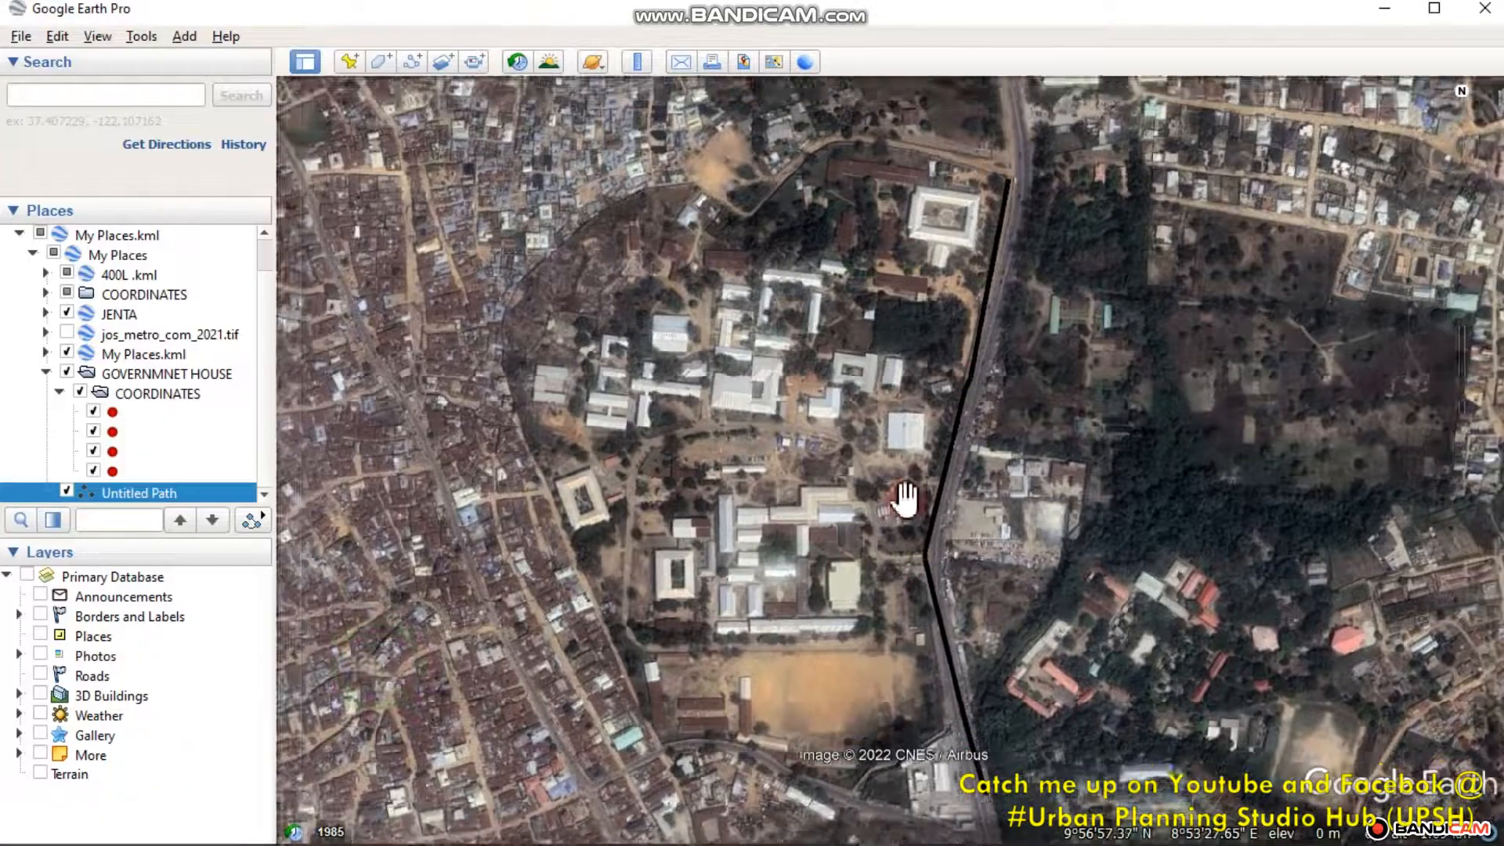
{"action": "scroll", "coordinate": [919, 487], "scroll_direction": "up", "scroll_amount": 3}
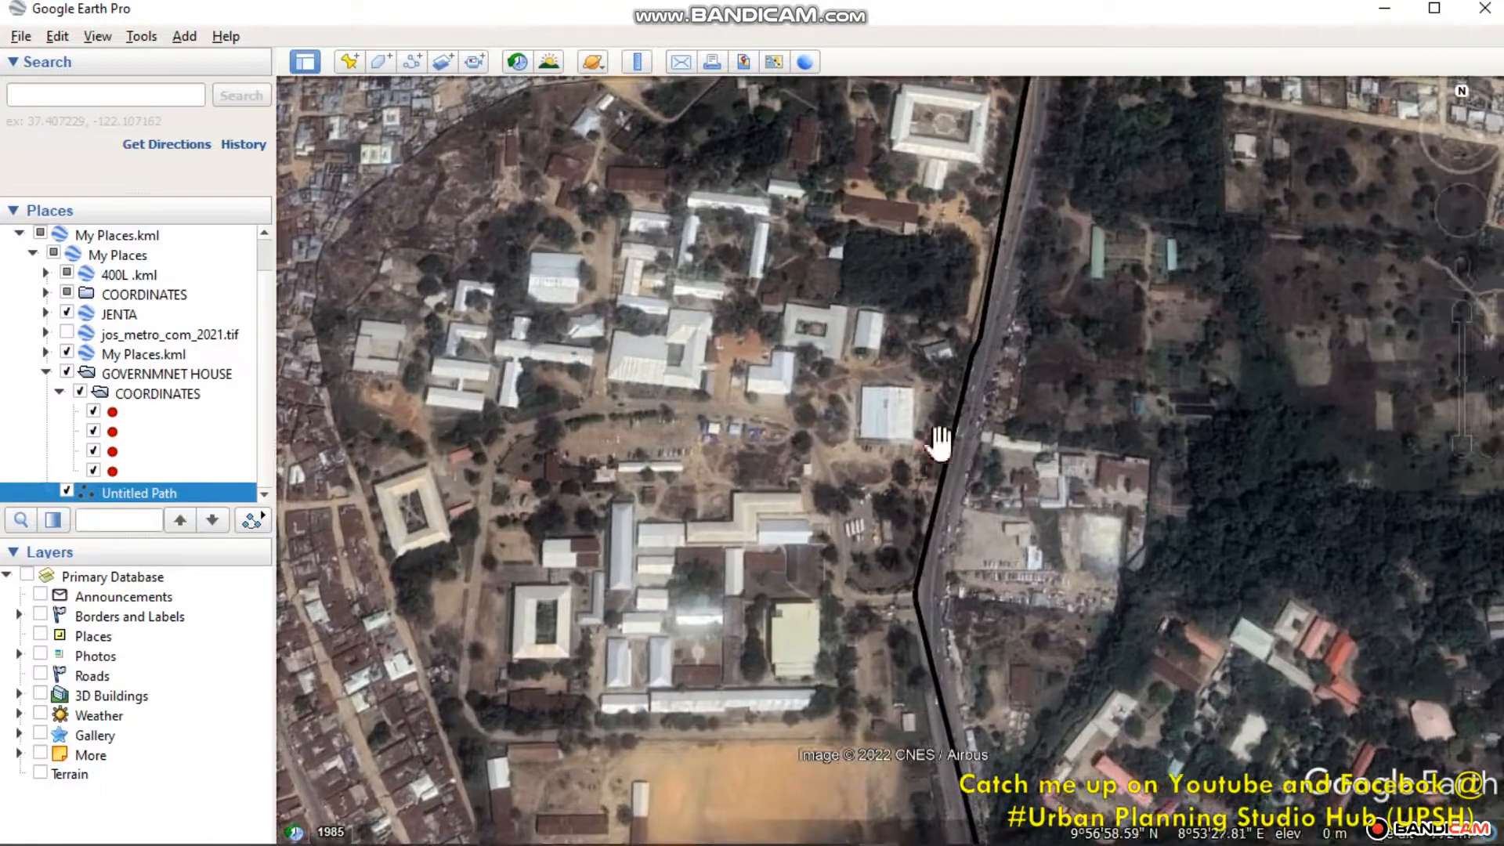
{"action": "scroll", "coordinate": [590, 279], "scroll_direction": "down", "scroll_amount": 1}
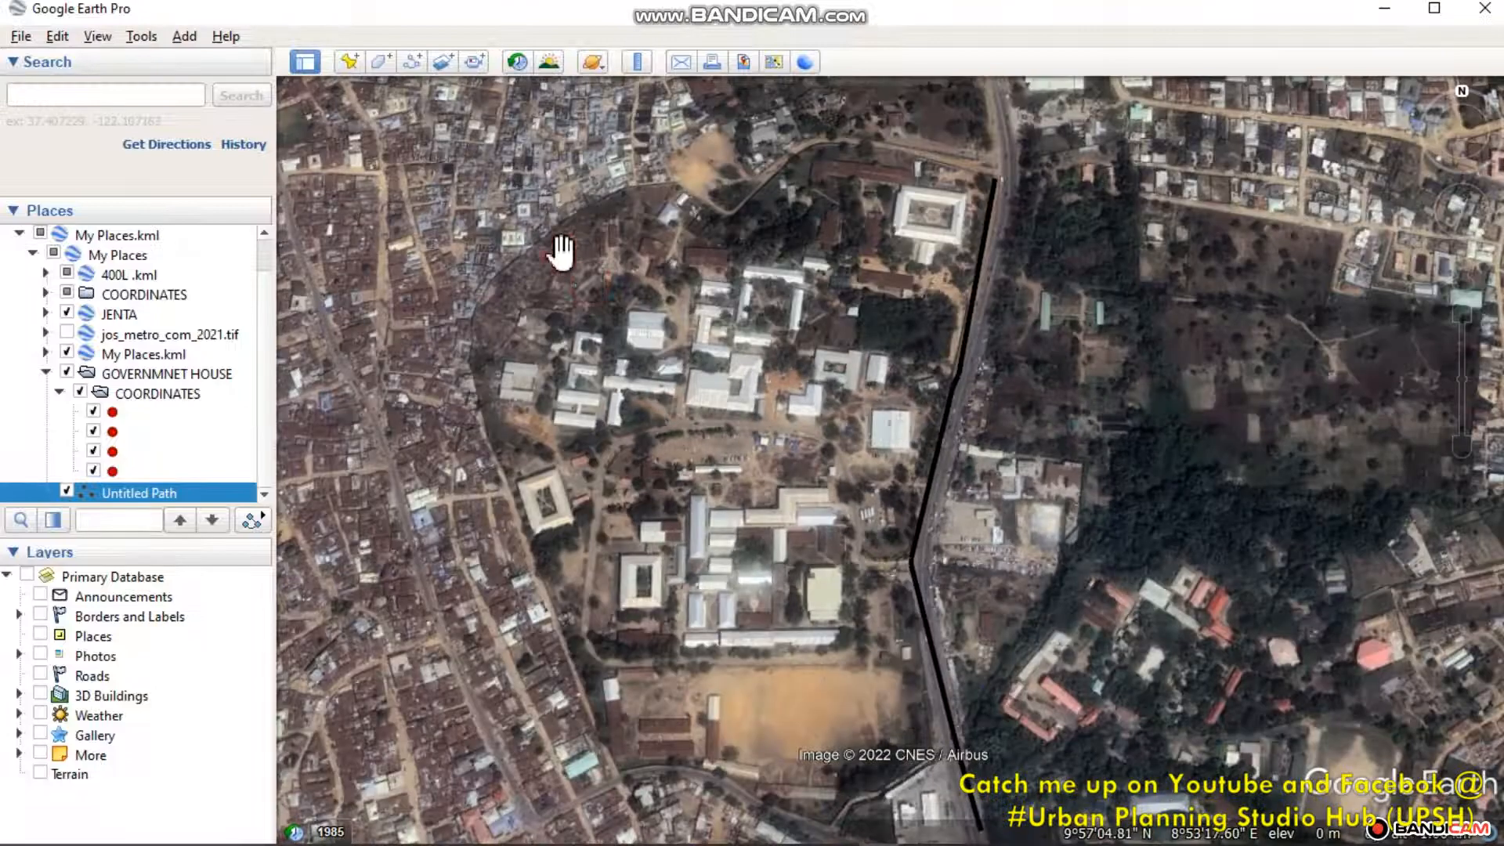
{"action": "right_click", "coordinate": [167, 496]}
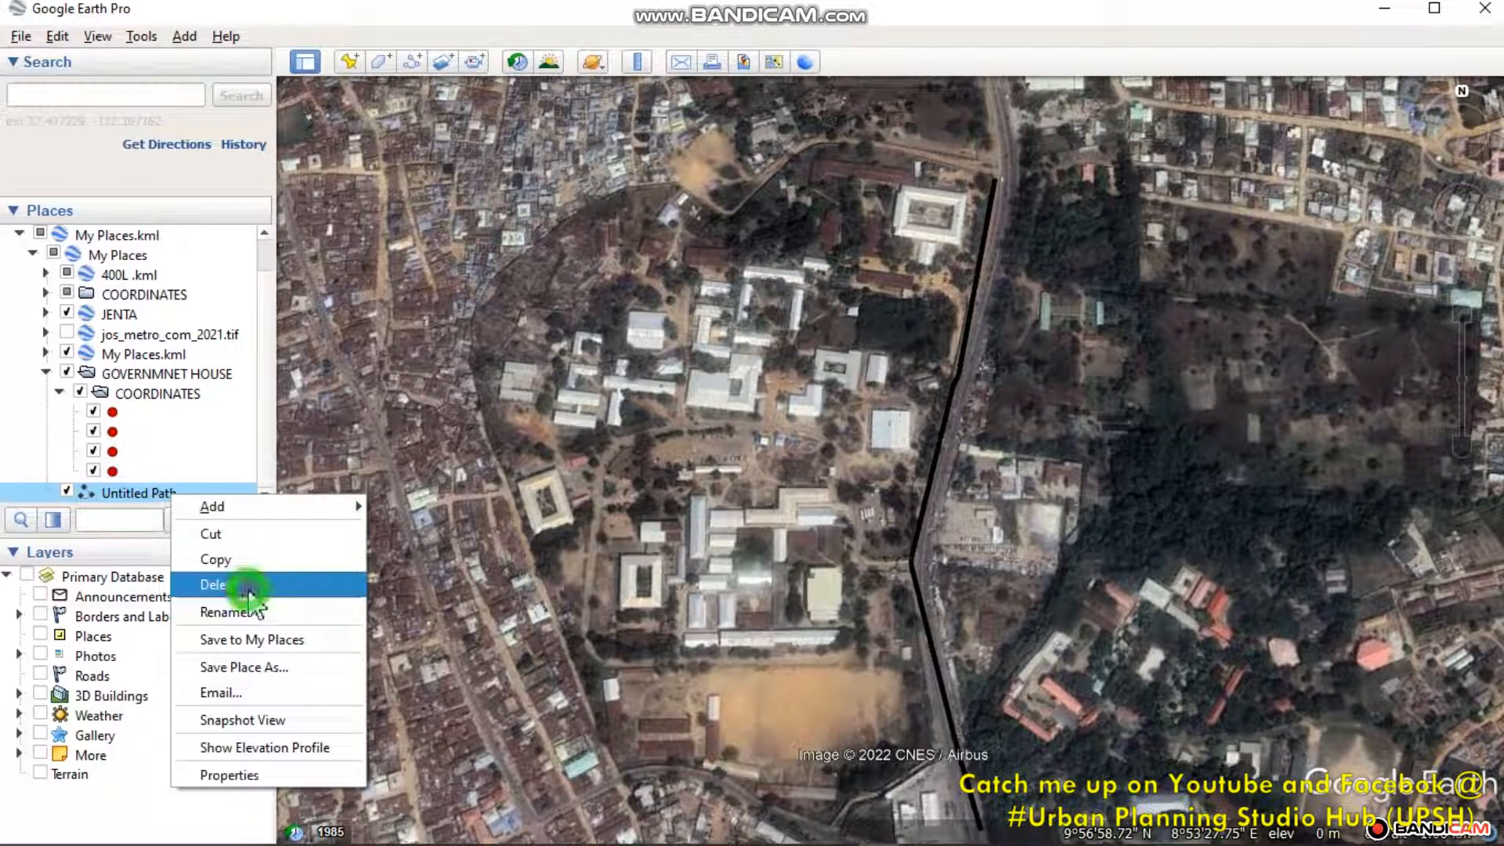
{"action": "left_click", "coordinate": [235, 585]}
{"action": "left_click", "coordinate": [771, 457]}
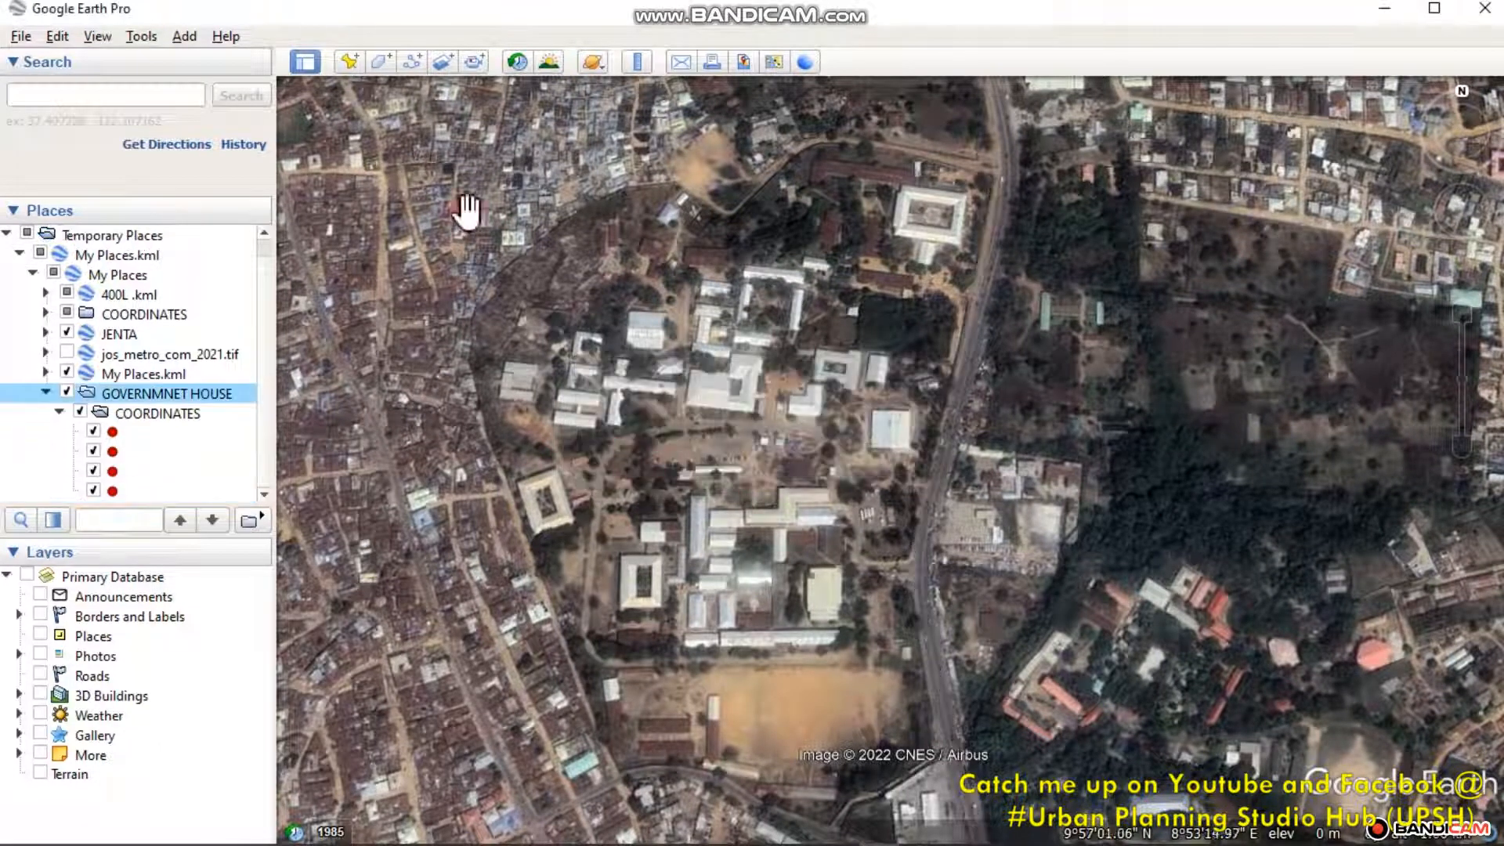
Step: Open the Ruler for a line measurement and move its window clear of the campus's eastern road
{"action": "left_click", "coordinate": [444, 63]}
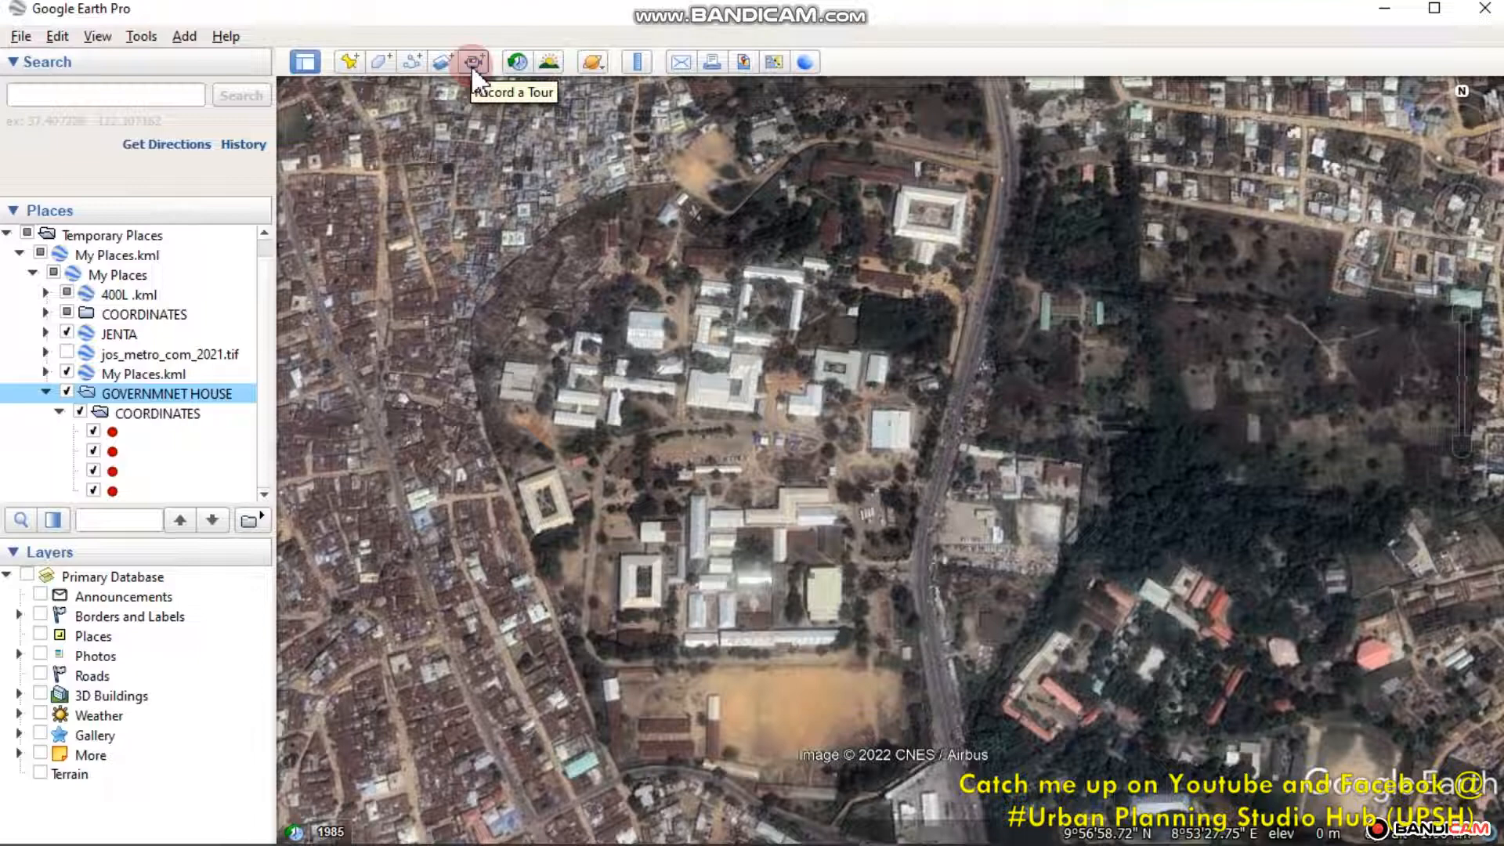
{"action": "left_click", "coordinate": [637, 64]}
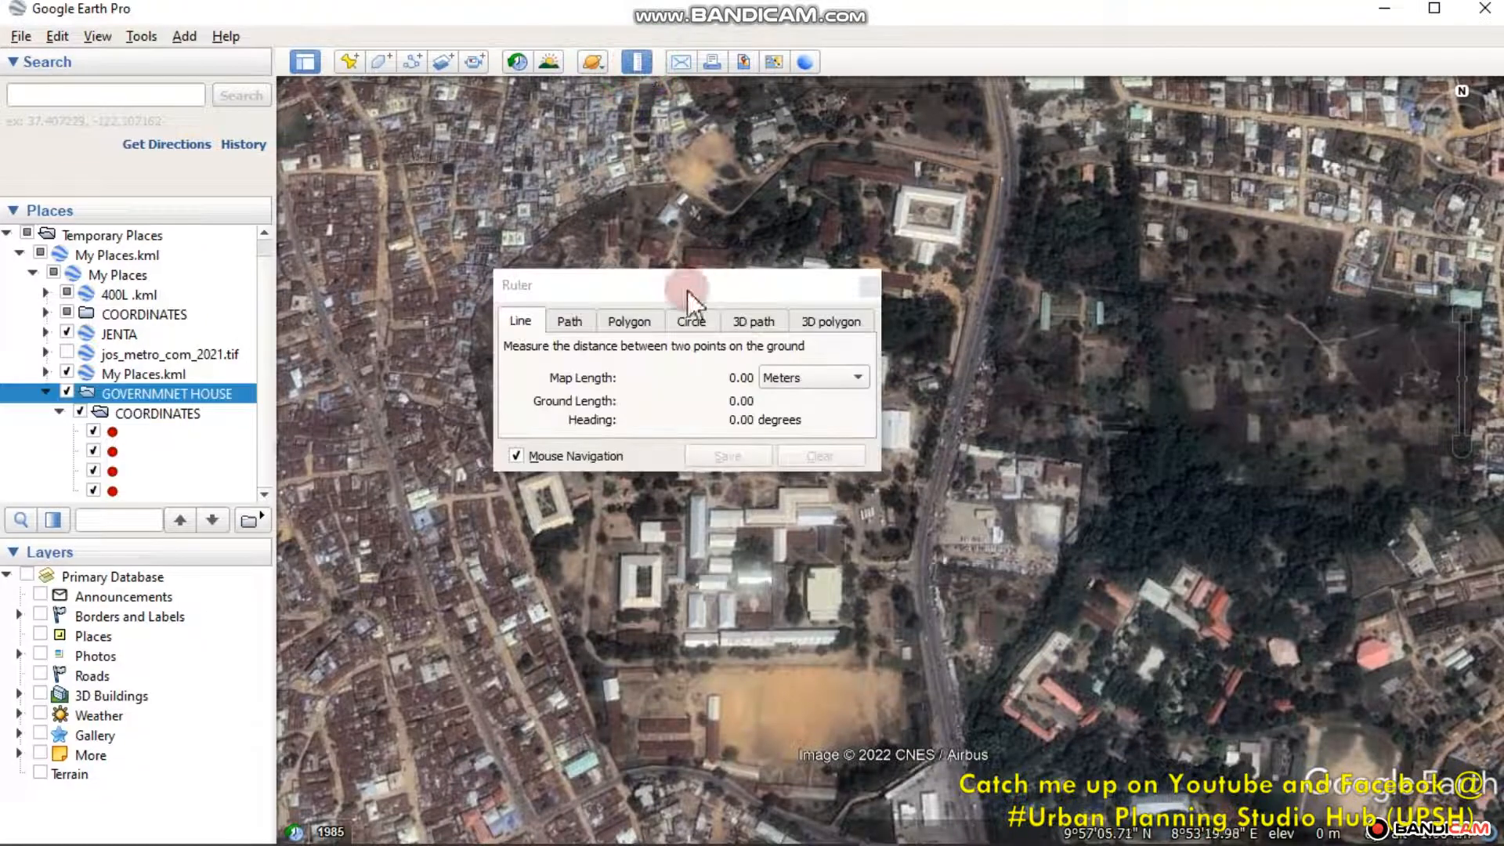
{"action": "left_click_drag", "start_coordinate": [688, 290], "coordinate": [452, 285]}
Step: Try to start a line measurement at the western edge of the campus's eastern road
{"action": "scroll", "coordinate": [1022, 263], "scroll_direction": "up", "scroll_amount": 5}
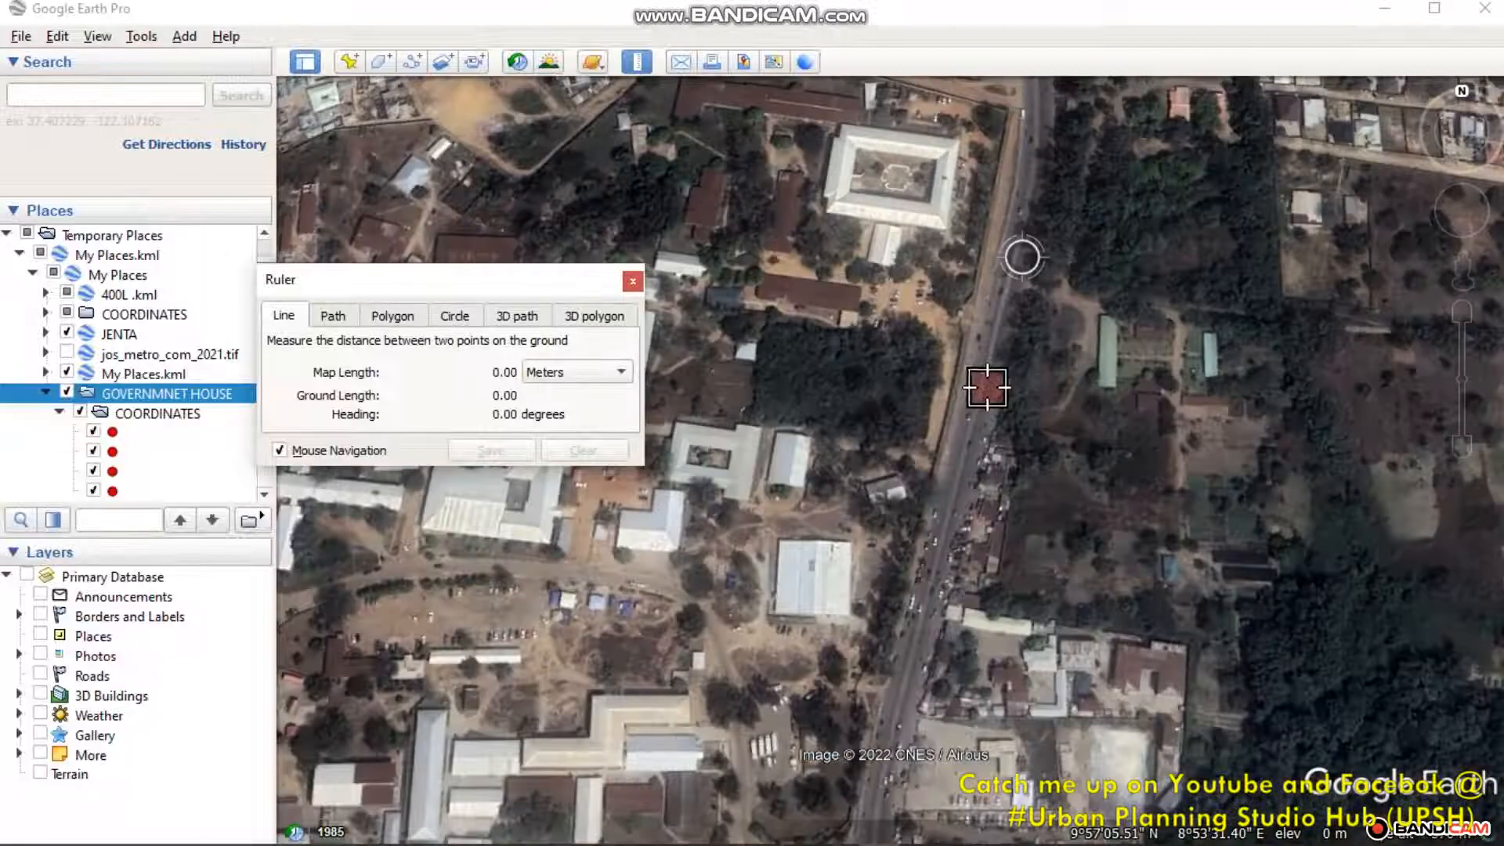
{"action": "scroll", "coordinate": [988, 382], "scroll_direction": "up", "scroll_amount": 3}
{"action": "scroll", "coordinate": [1019, 391], "scroll_direction": "up", "scroll_amount": 2}
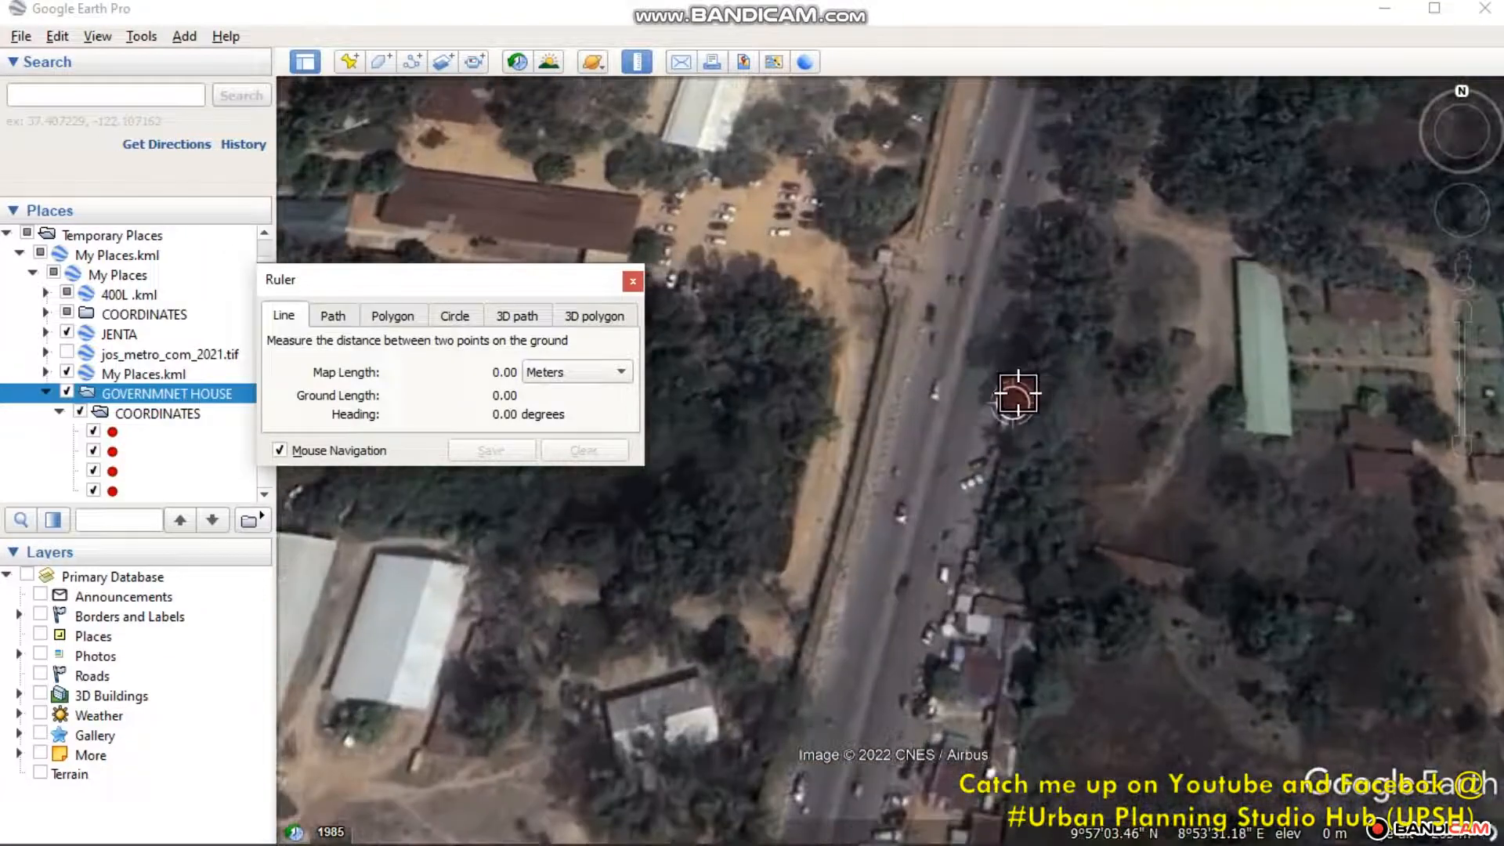
{"action": "scroll", "coordinate": [1018, 388], "scroll_direction": "up", "scroll_amount": 2}
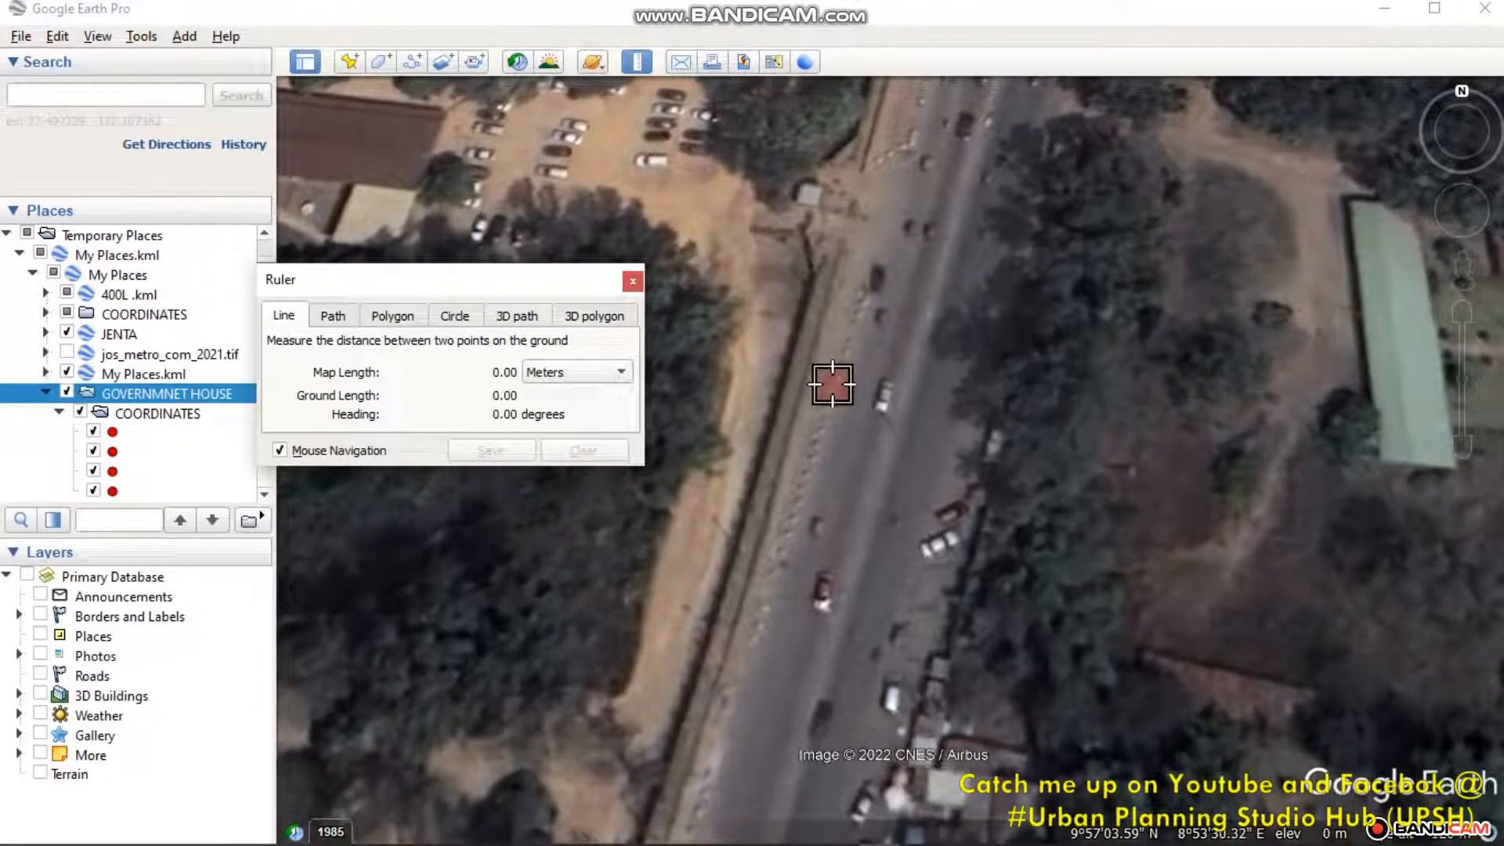
{"action": "left_click", "coordinate": [832, 384]}
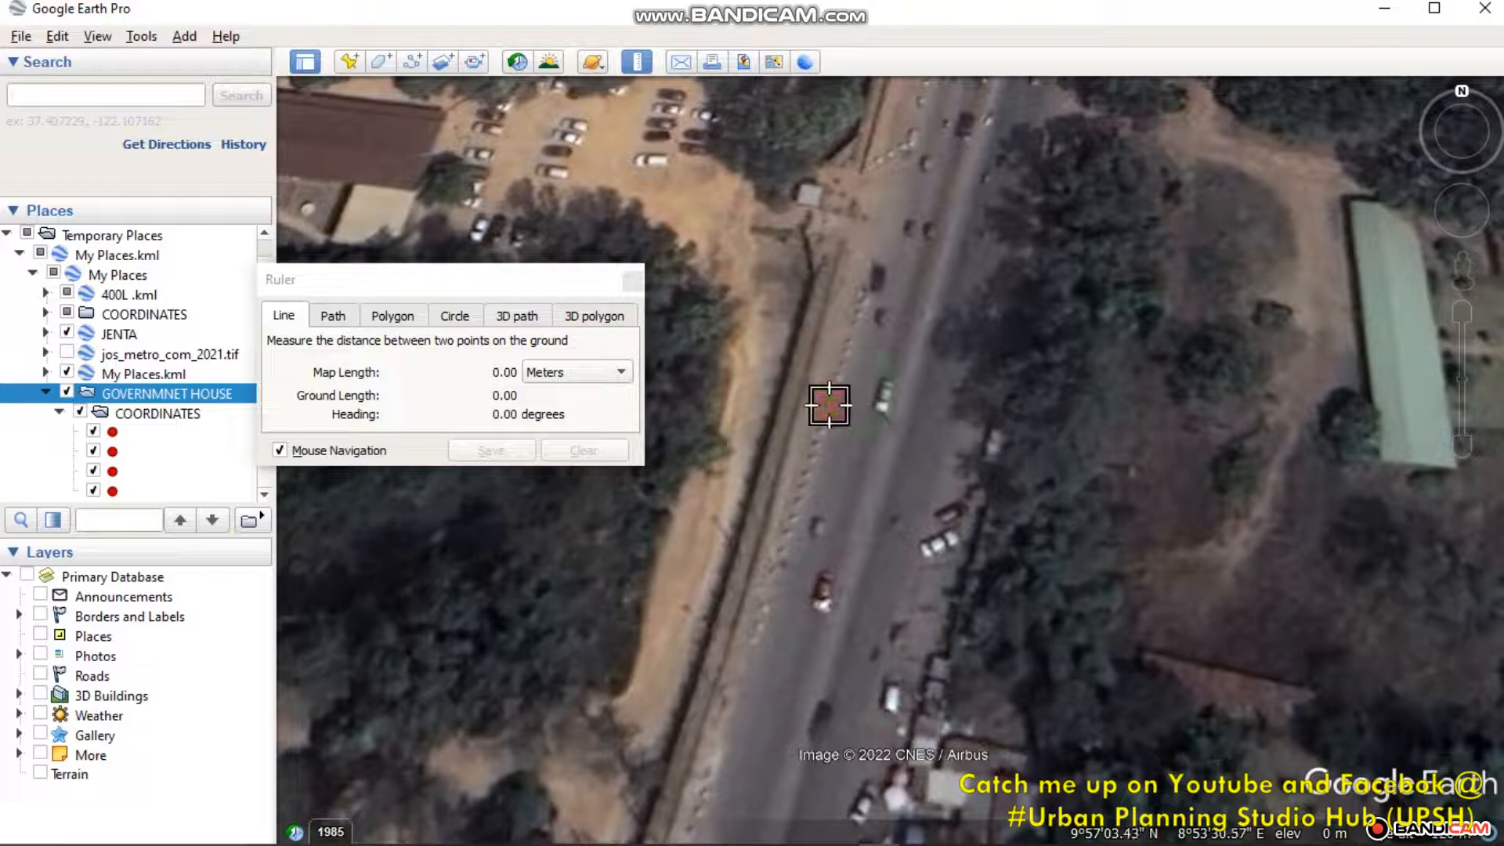
{"action": "left_click", "coordinate": [831, 405]}
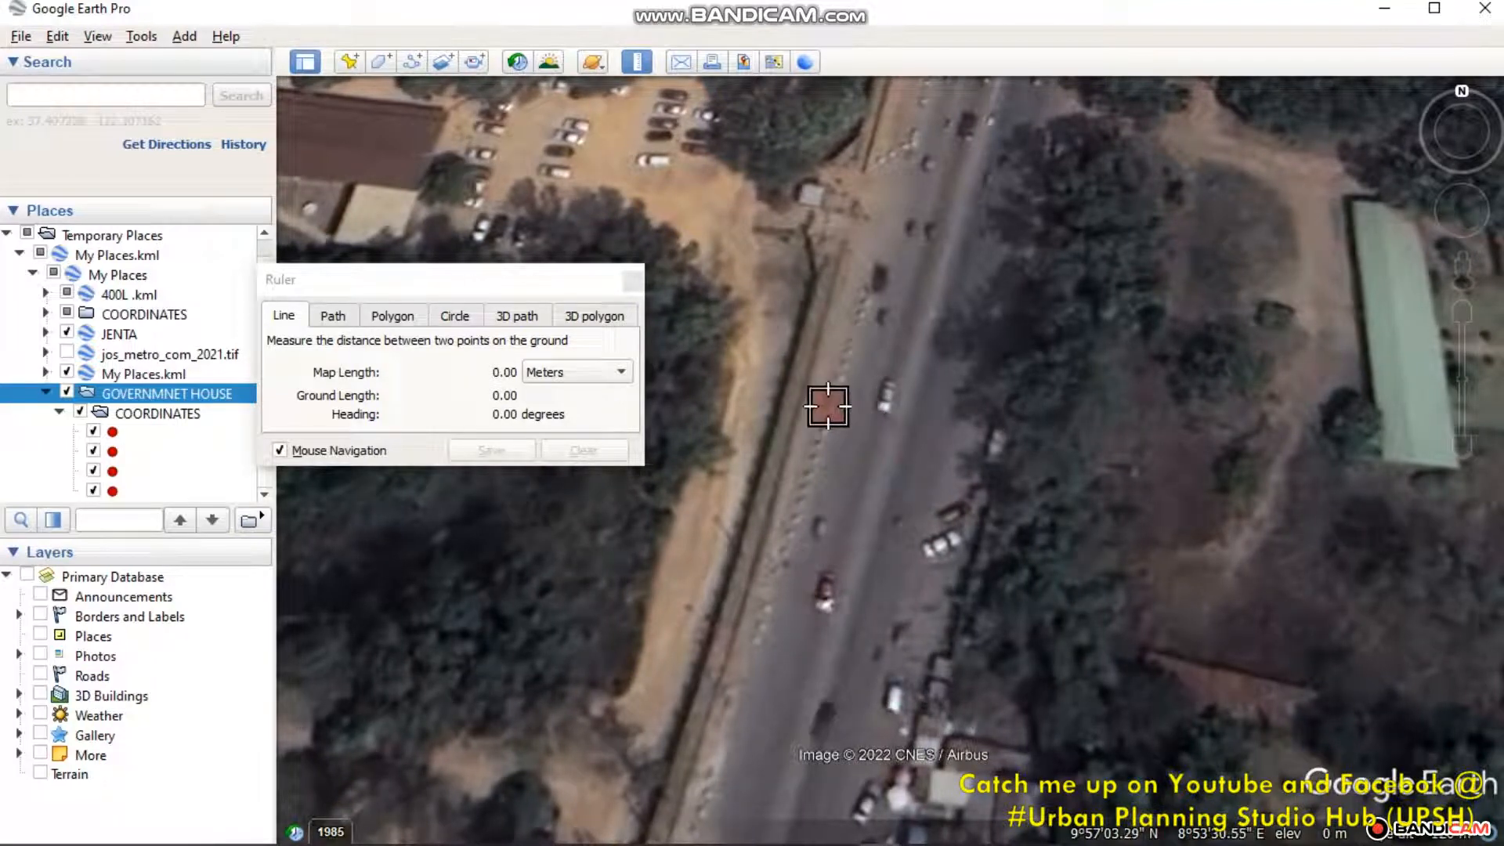
{"action": "left_click", "coordinate": [831, 406]}
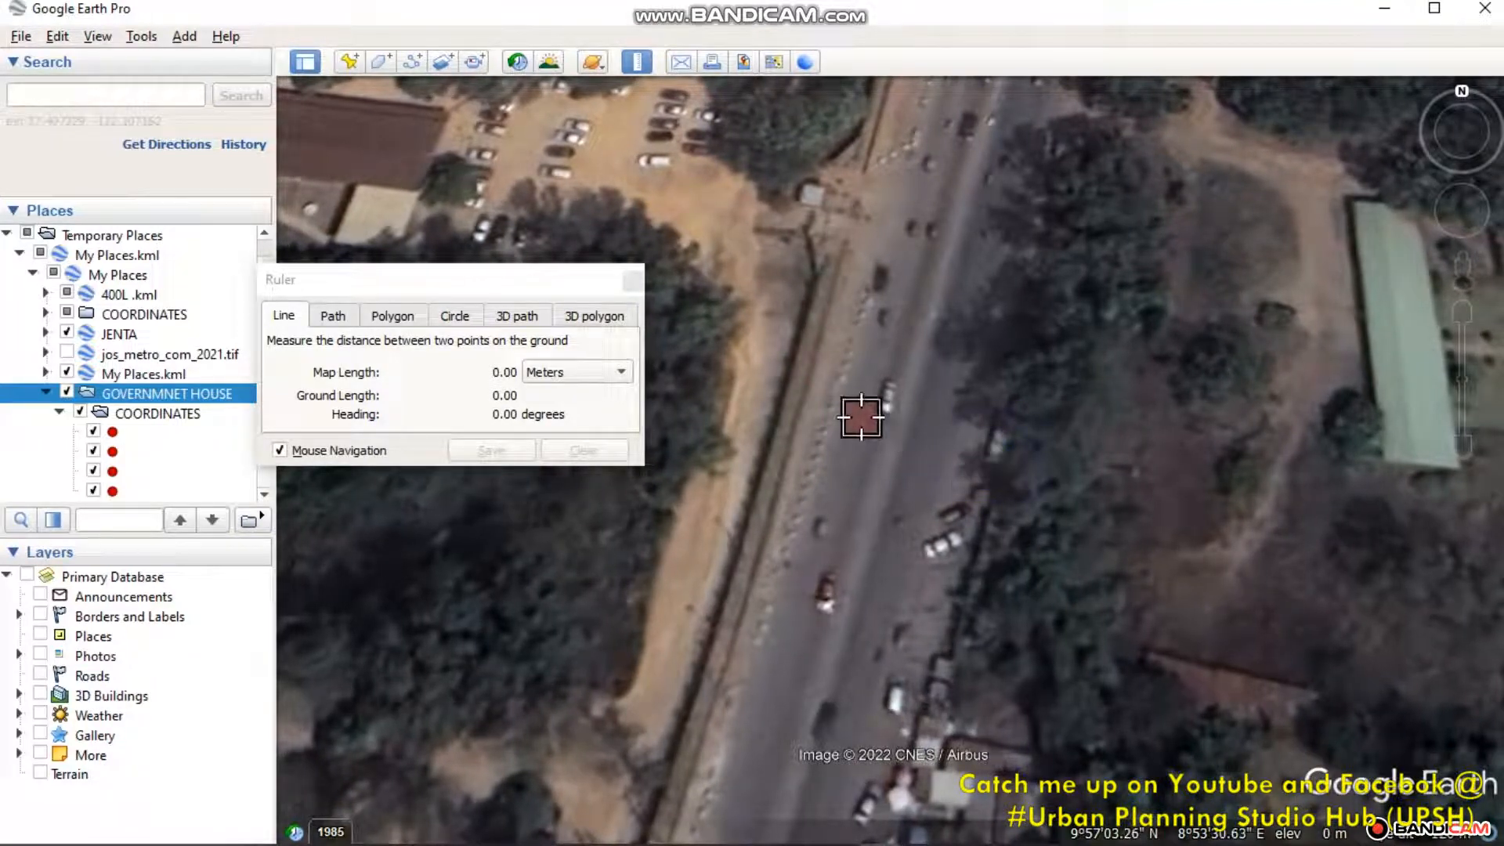
{"action": "left_click", "coordinate": [819, 383]}
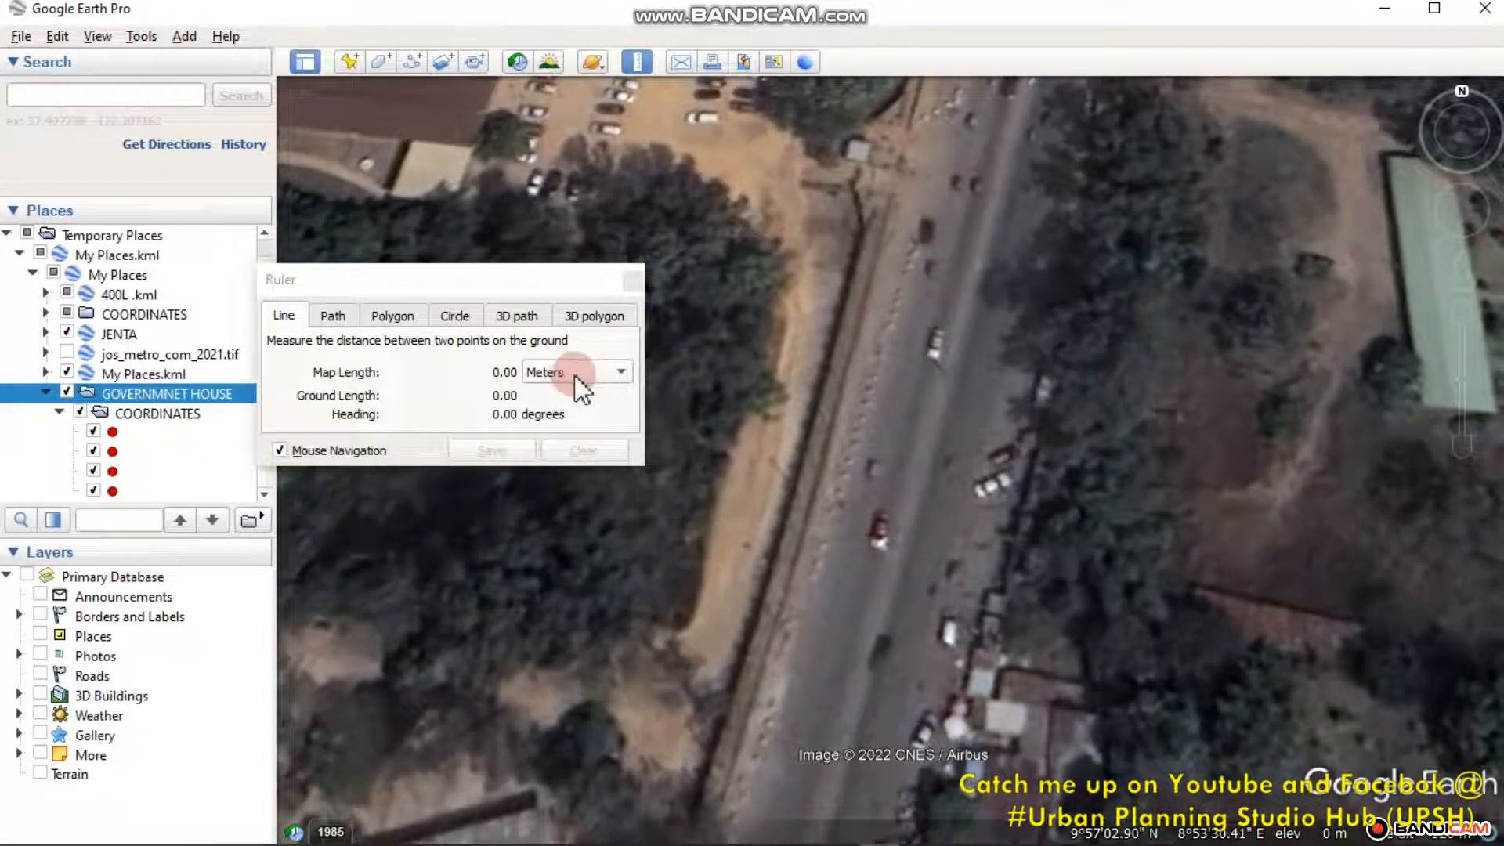
Step: Measure the distance across the eastern road in Meters with a two-point Ruler path from one roadside to the other
{"action": "left_click", "coordinate": [599, 372]}
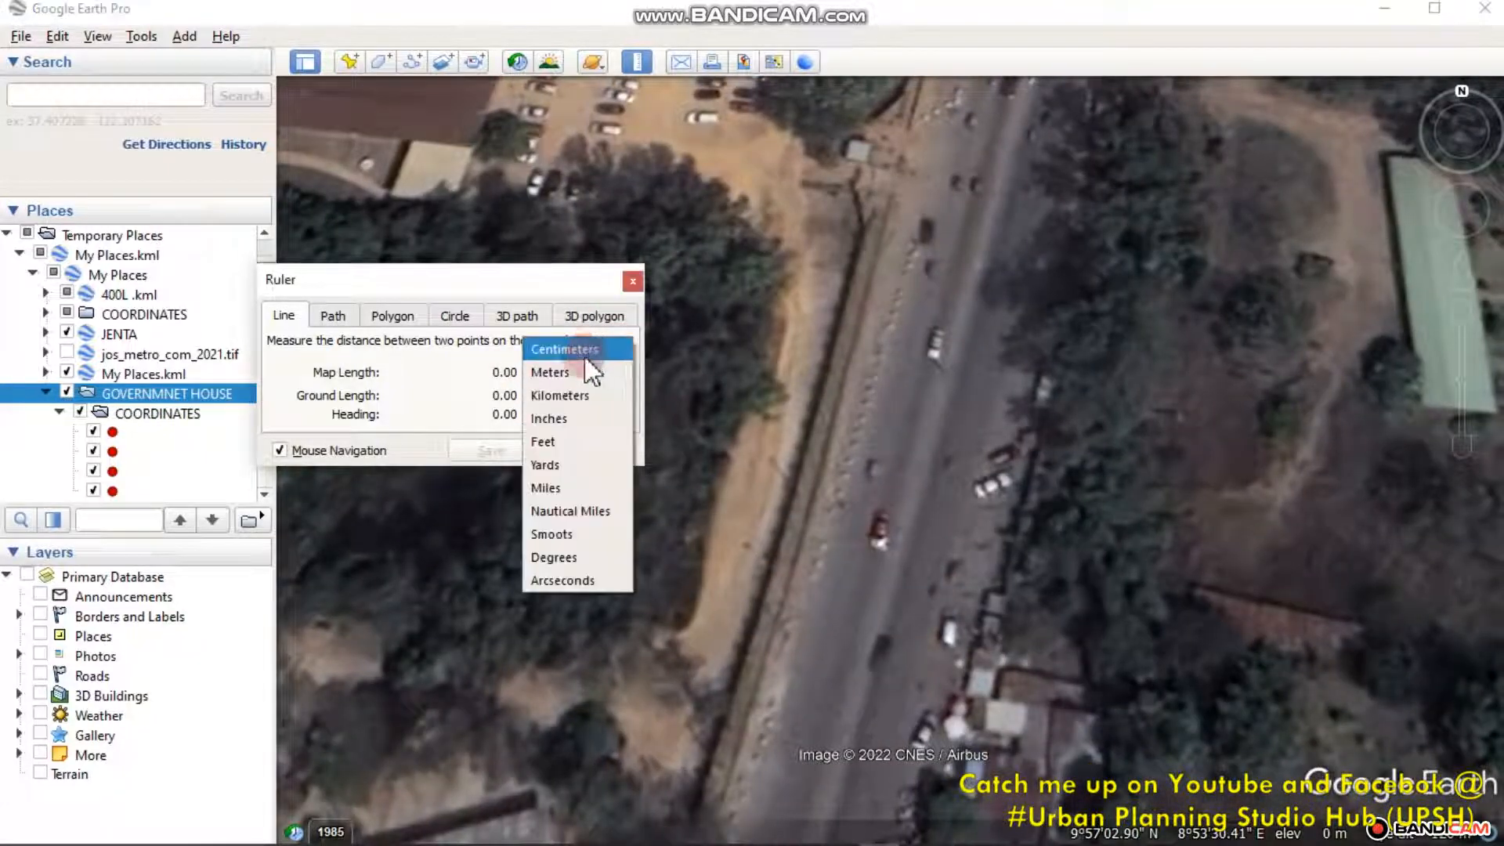
{"action": "left_click", "coordinate": [570, 375]}
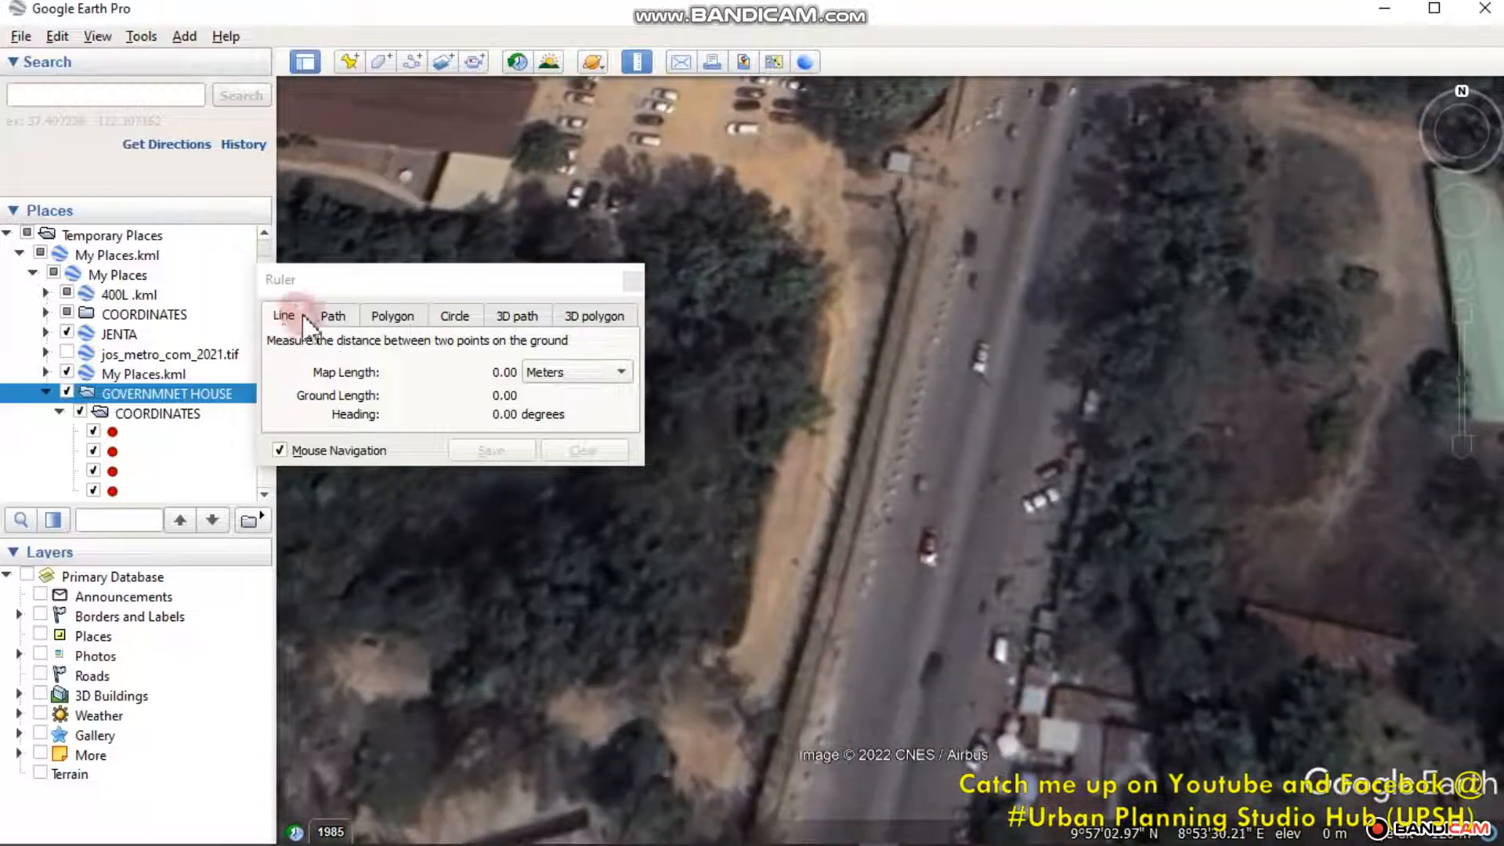
{"action": "left_click", "coordinate": [332, 317]}
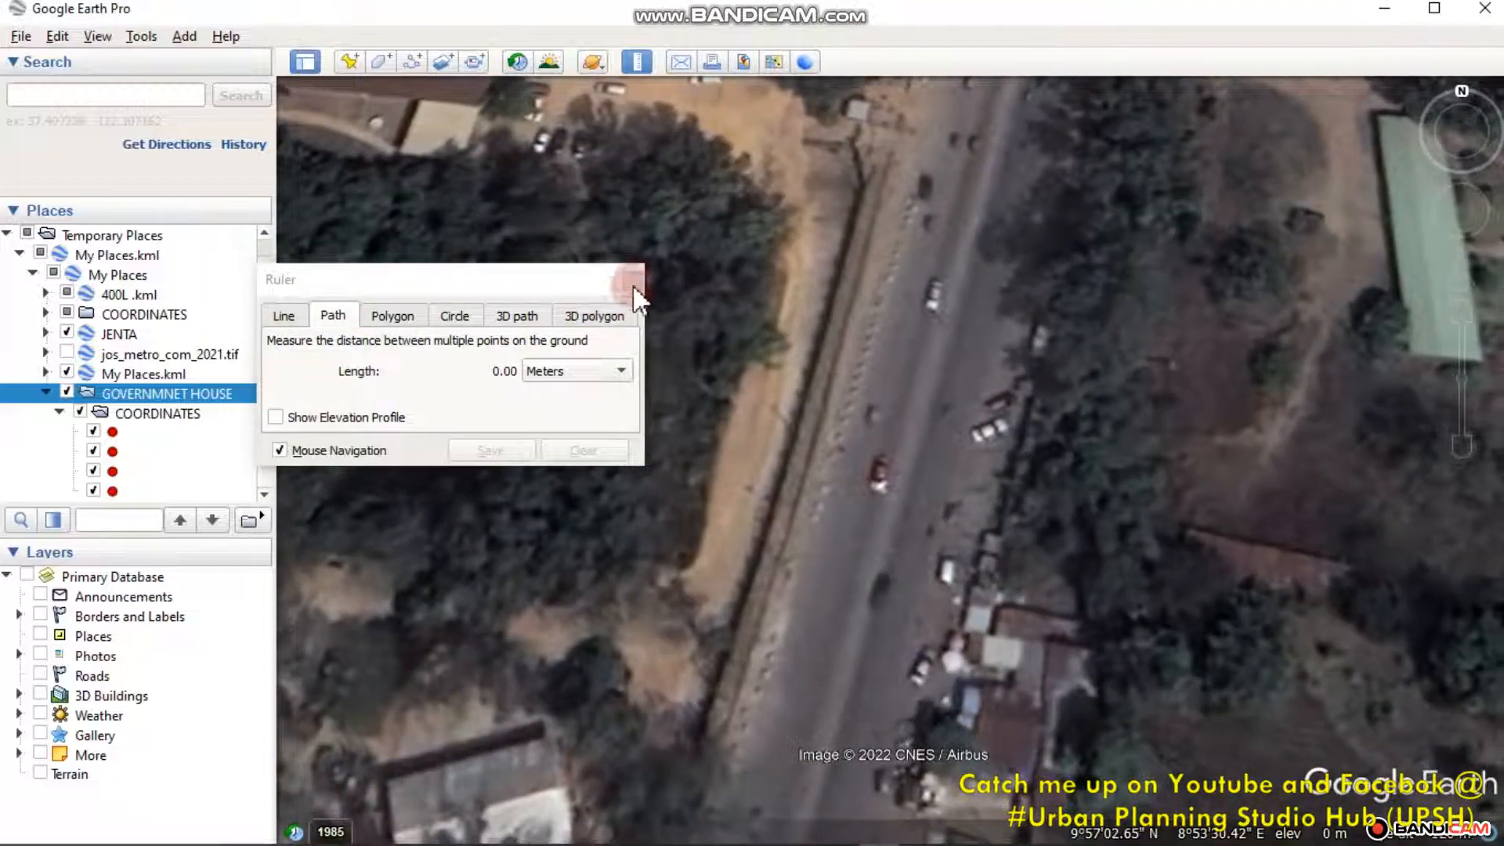
{"action": "key", "text": "Escape"}
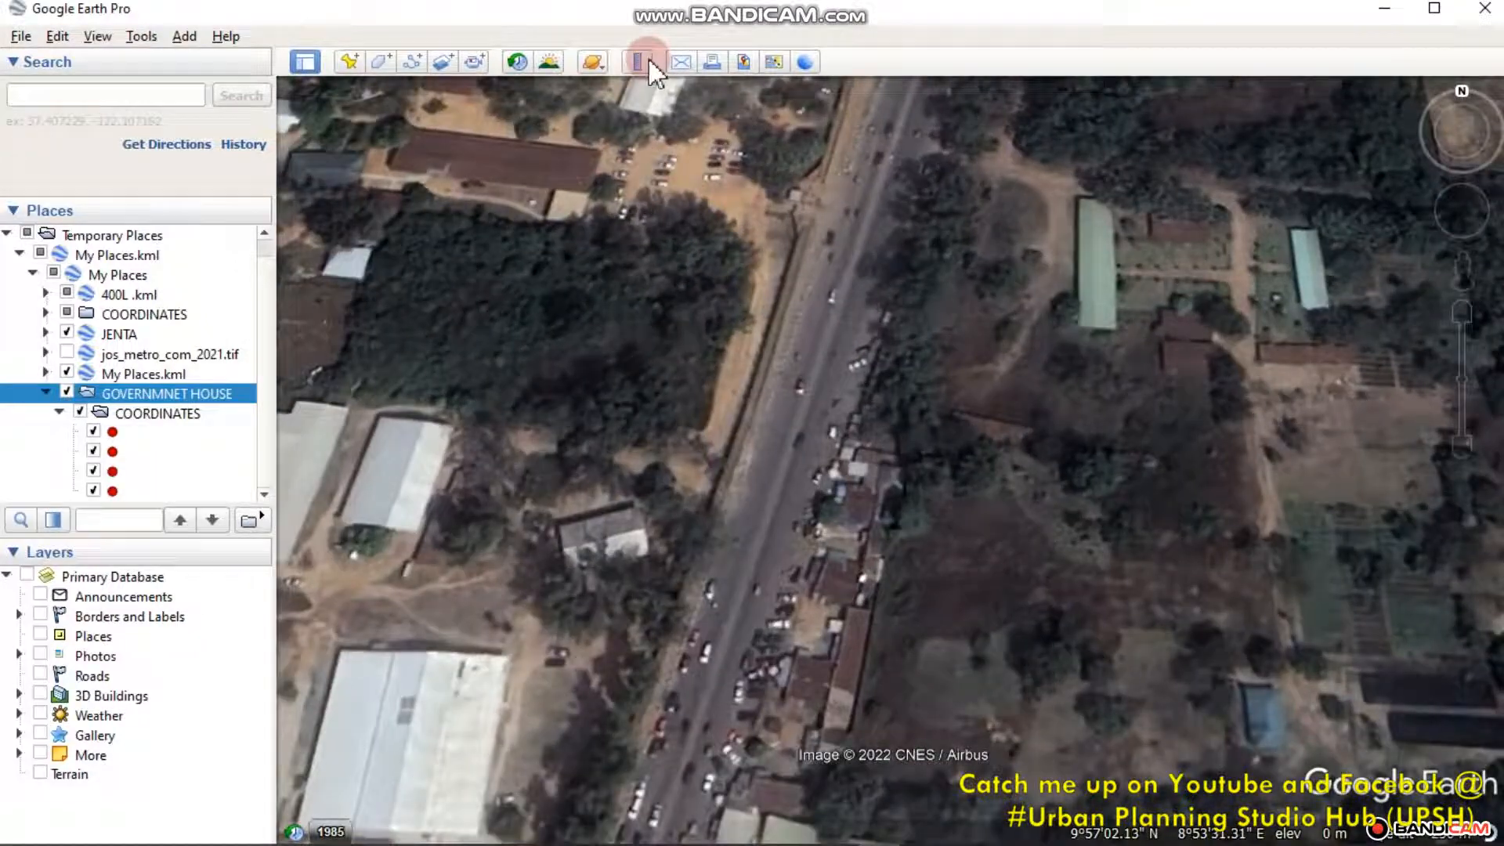
{"action": "left_click", "coordinate": [636, 62]}
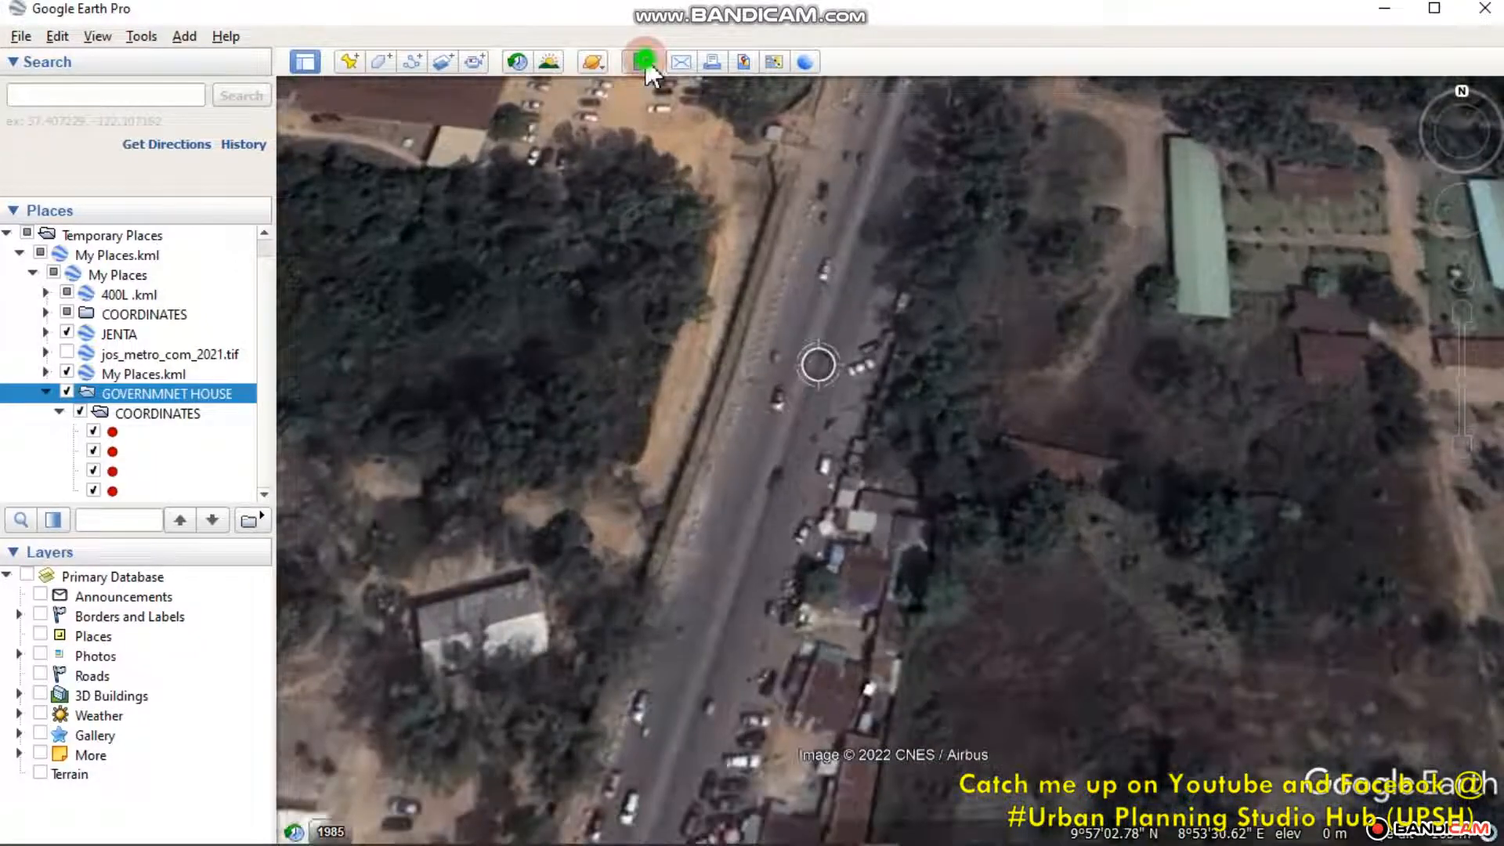
{"action": "left_click", "coordinate": [735, 330]}
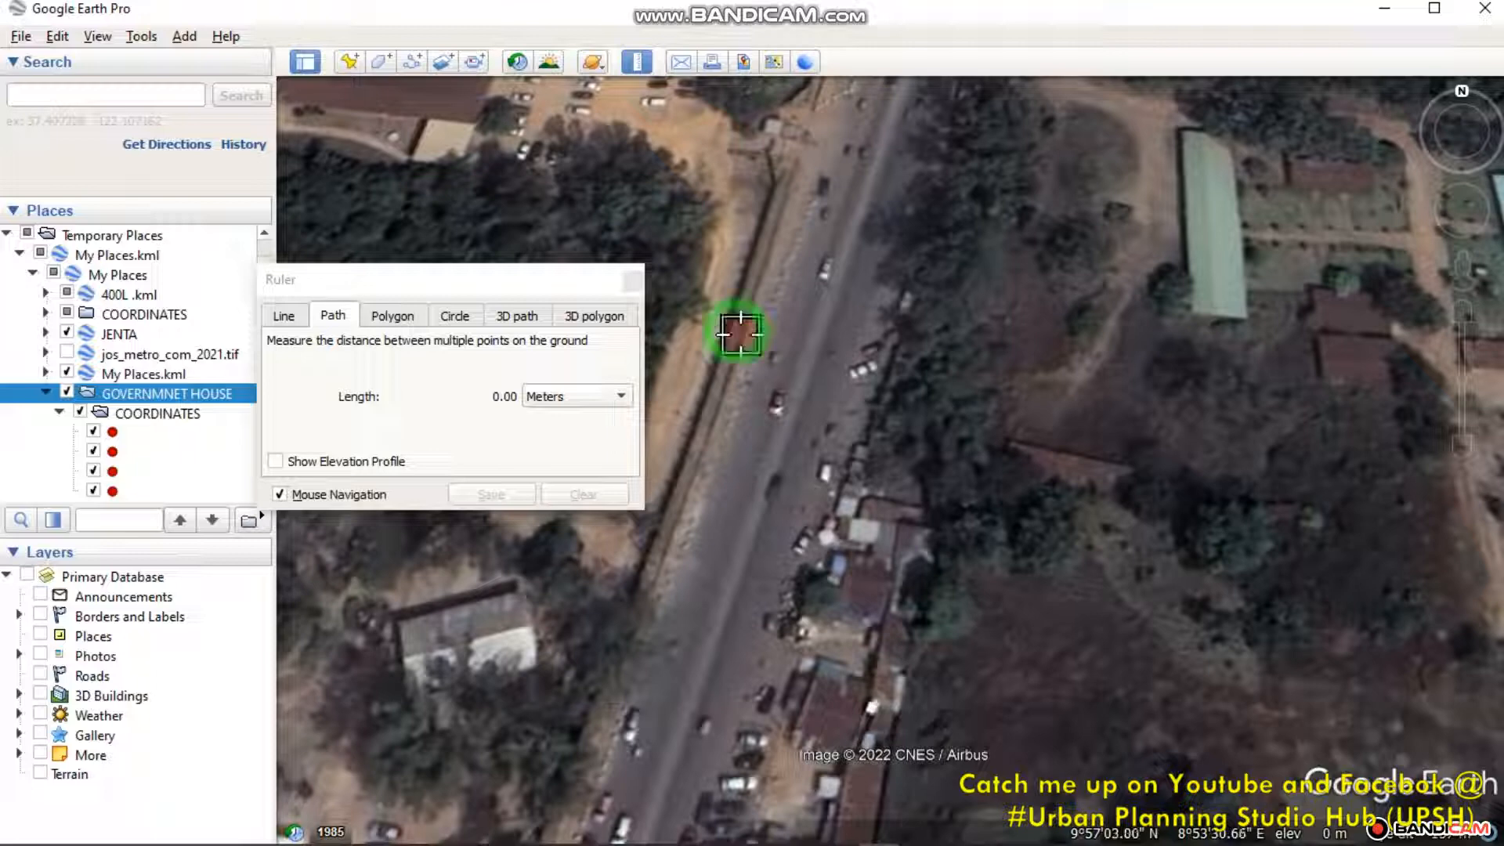
{"action": "left_click", "coordinate": [900, 381]}
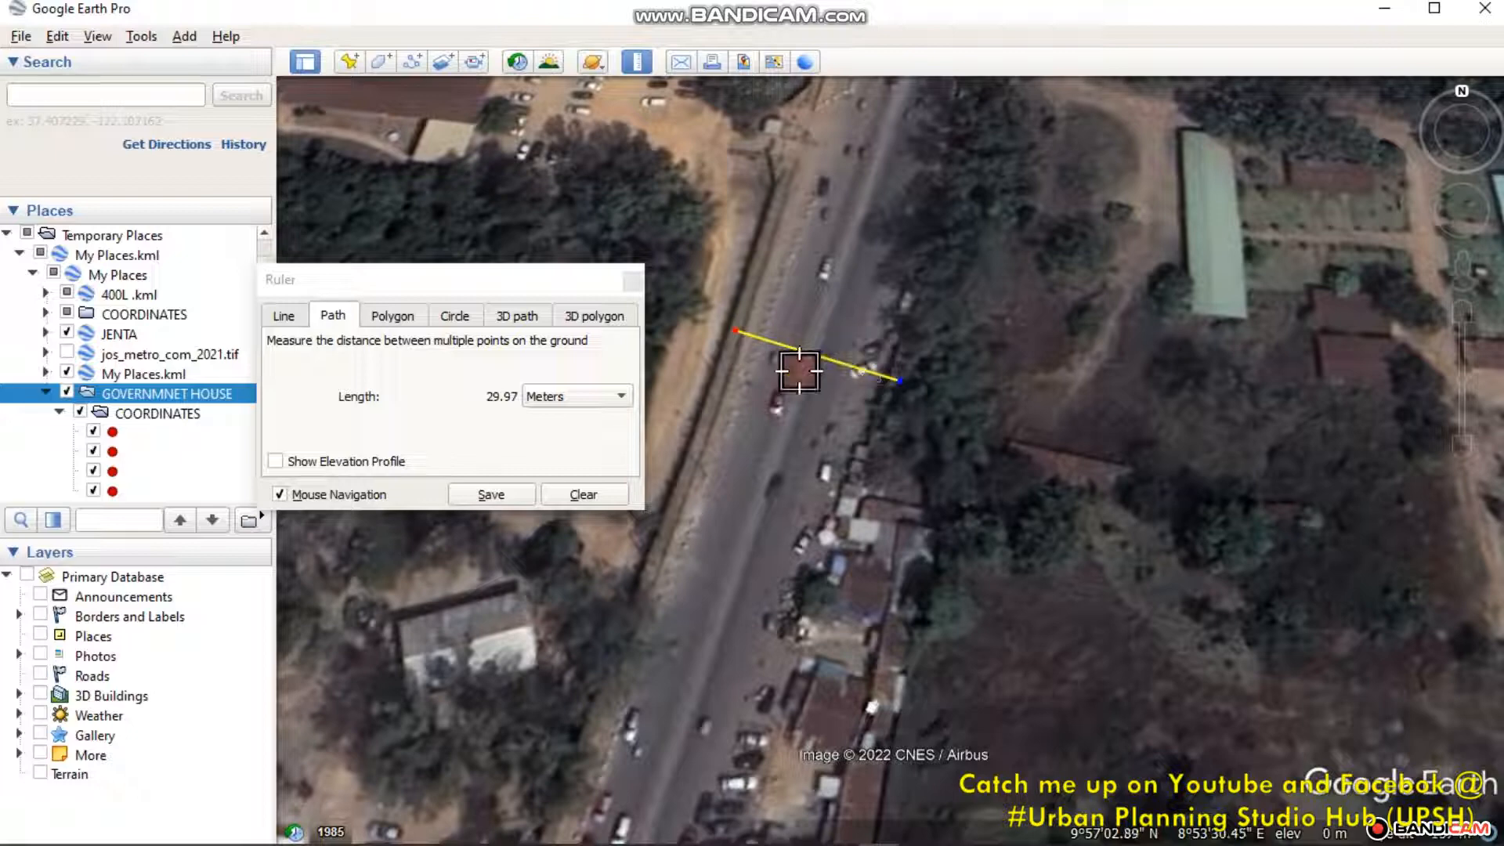
{"action": "left_click", "coordinate": [440, 363]}
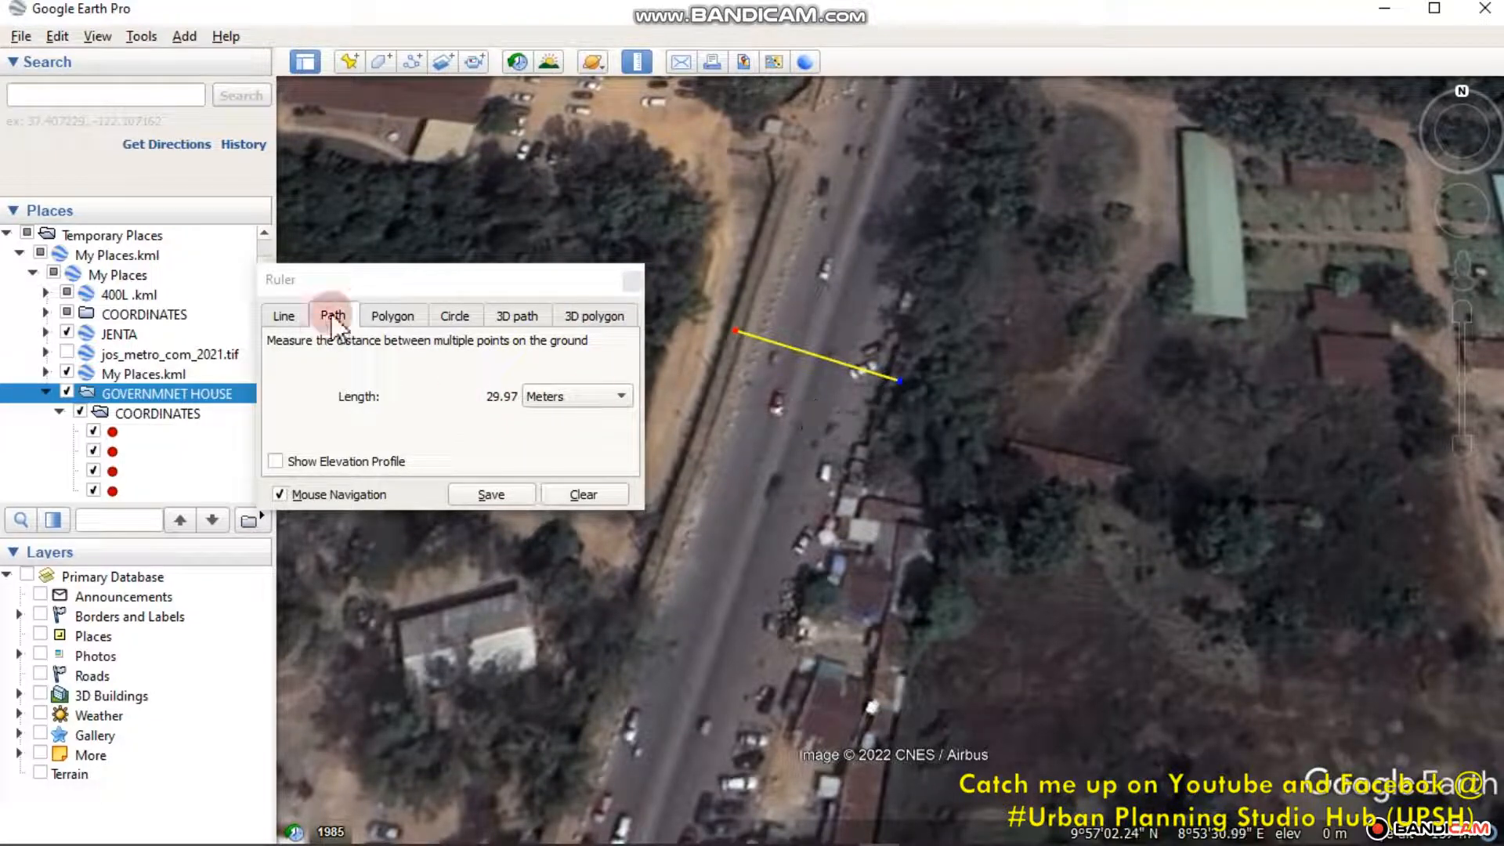
Step: Measure the road's width again with a Ruler line just south of the path measurement
{"action": "left_click", "coordinate": [286, 314]}
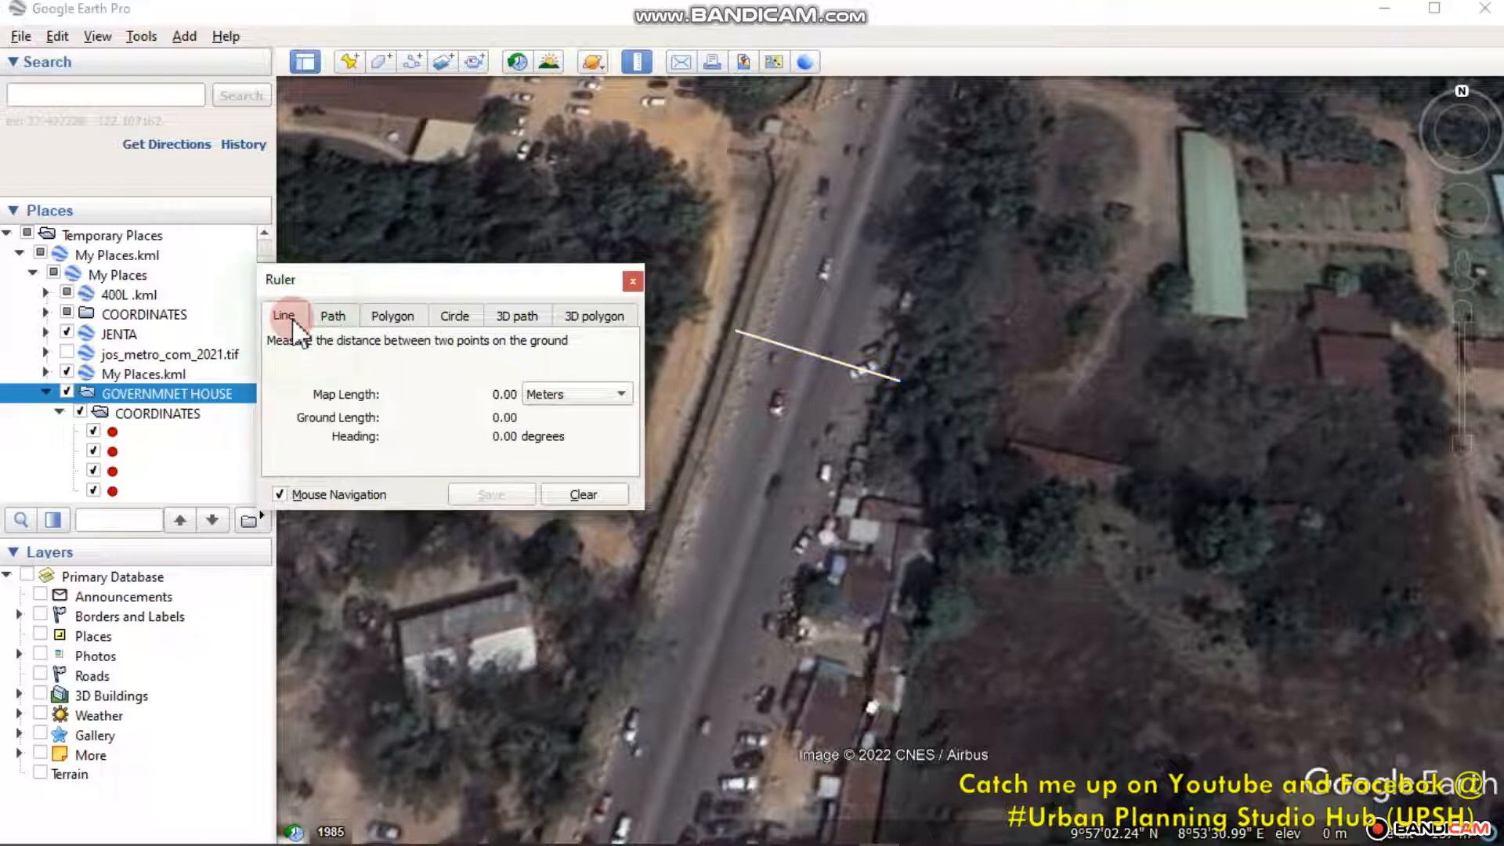
{"action": "left_click", "coordinate": [720, 402]}
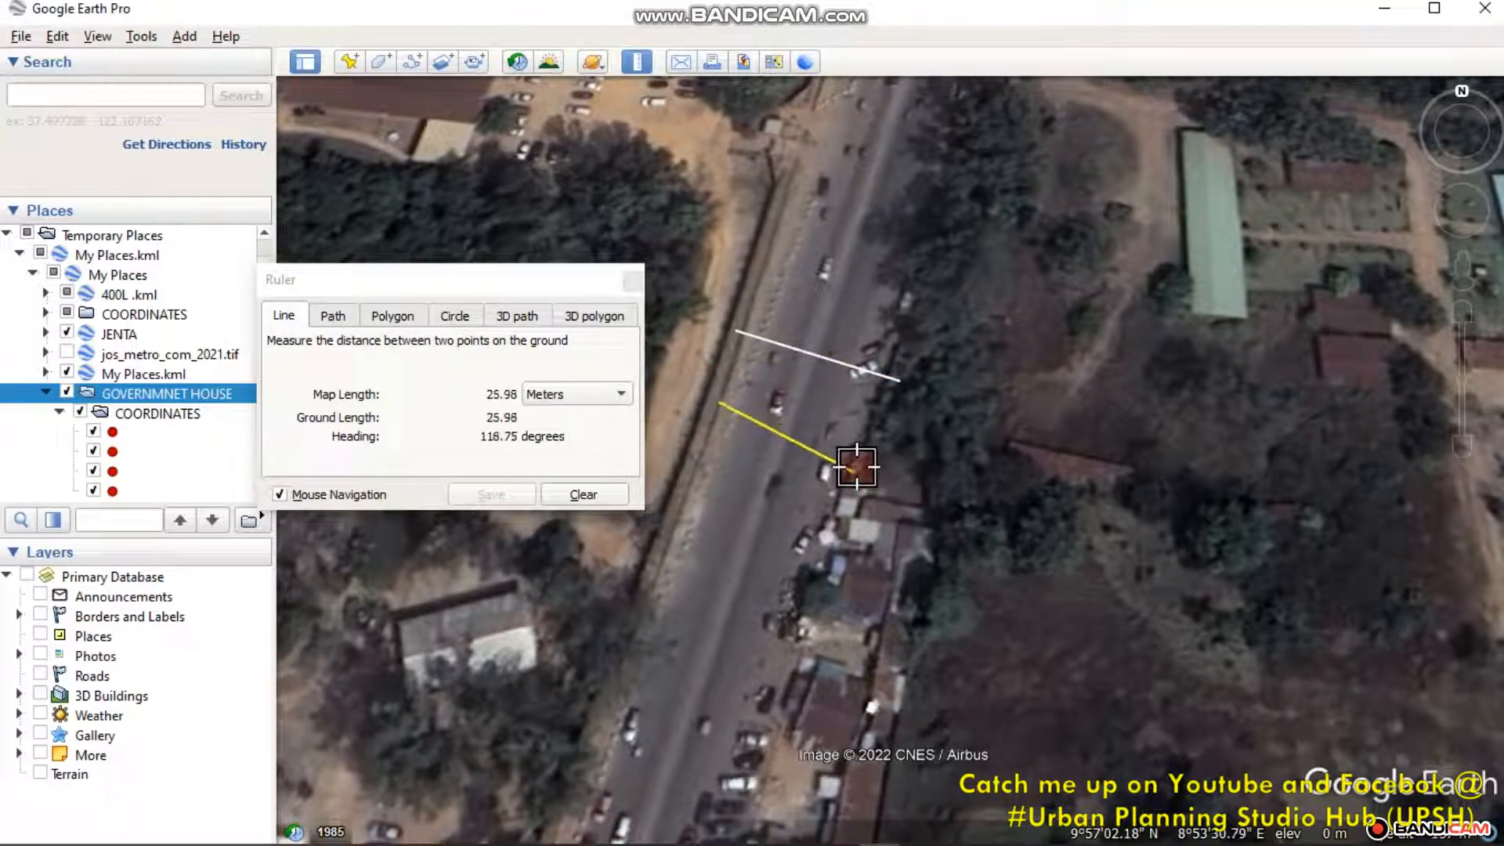
{"action": "left_click", "coordinate": [862, 451]}
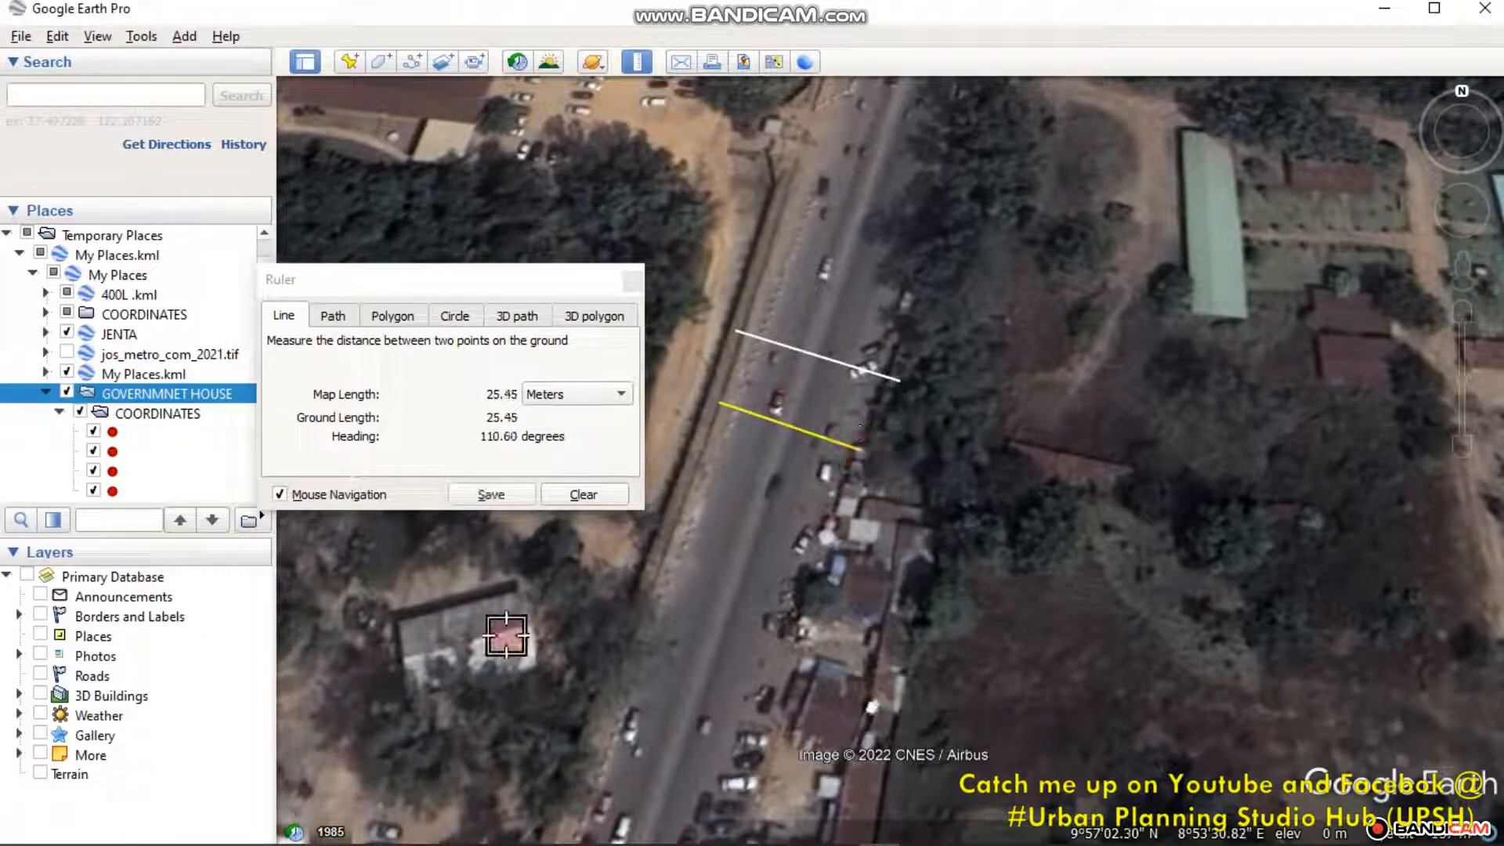
Step: Measure the perimeter and area of the large white-roofed building west of the road with a Ruler polygon traced along its corners
{"action": "left_click", "coordinate": [395, 315]}
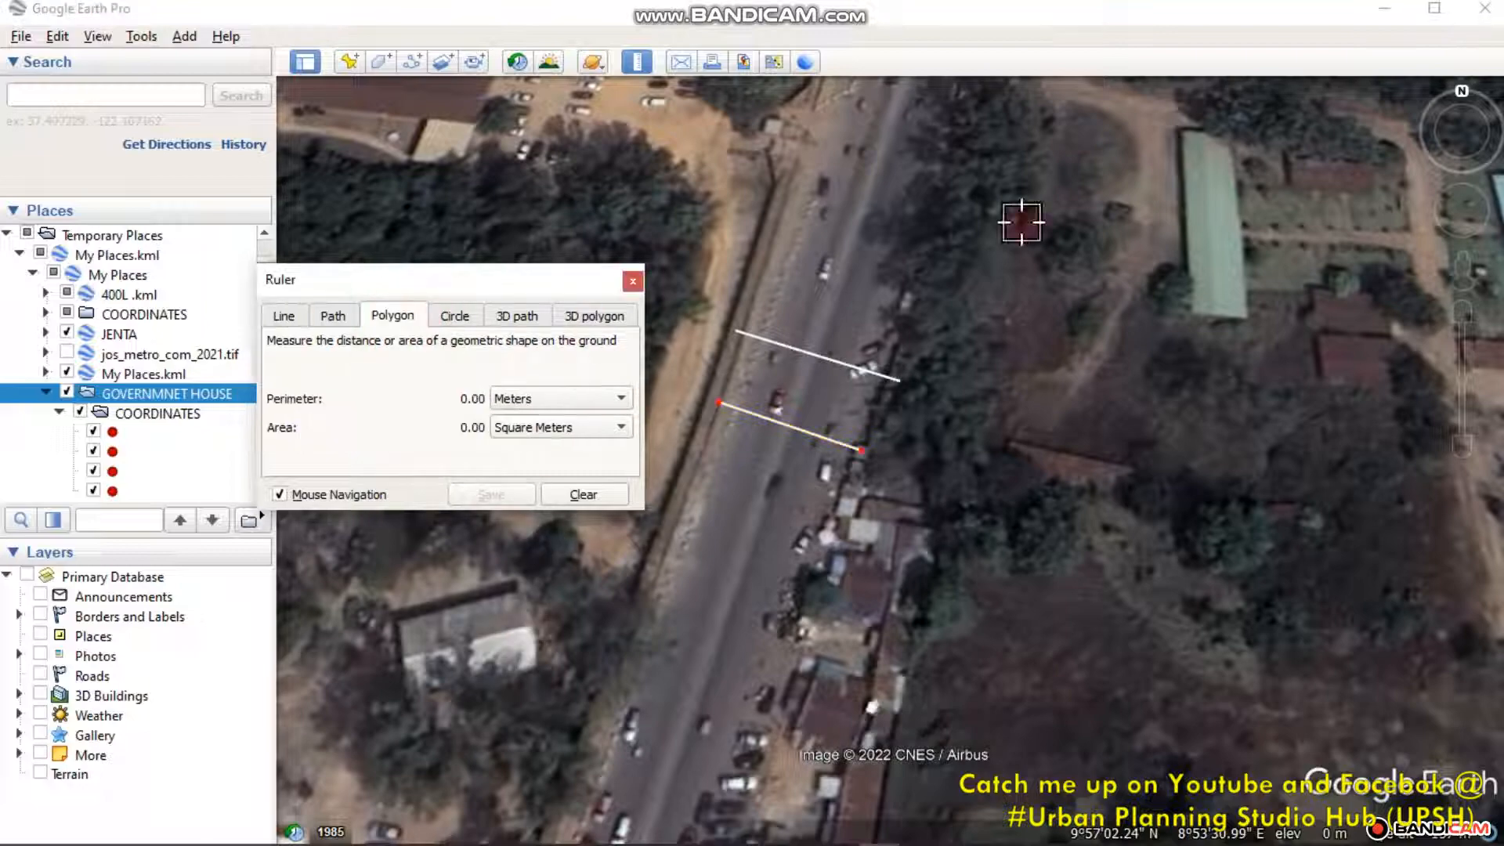
{"action": "scroll", "coordinate": [1136, 336], "scroll_direction": "down", "scroll_amount": 5}
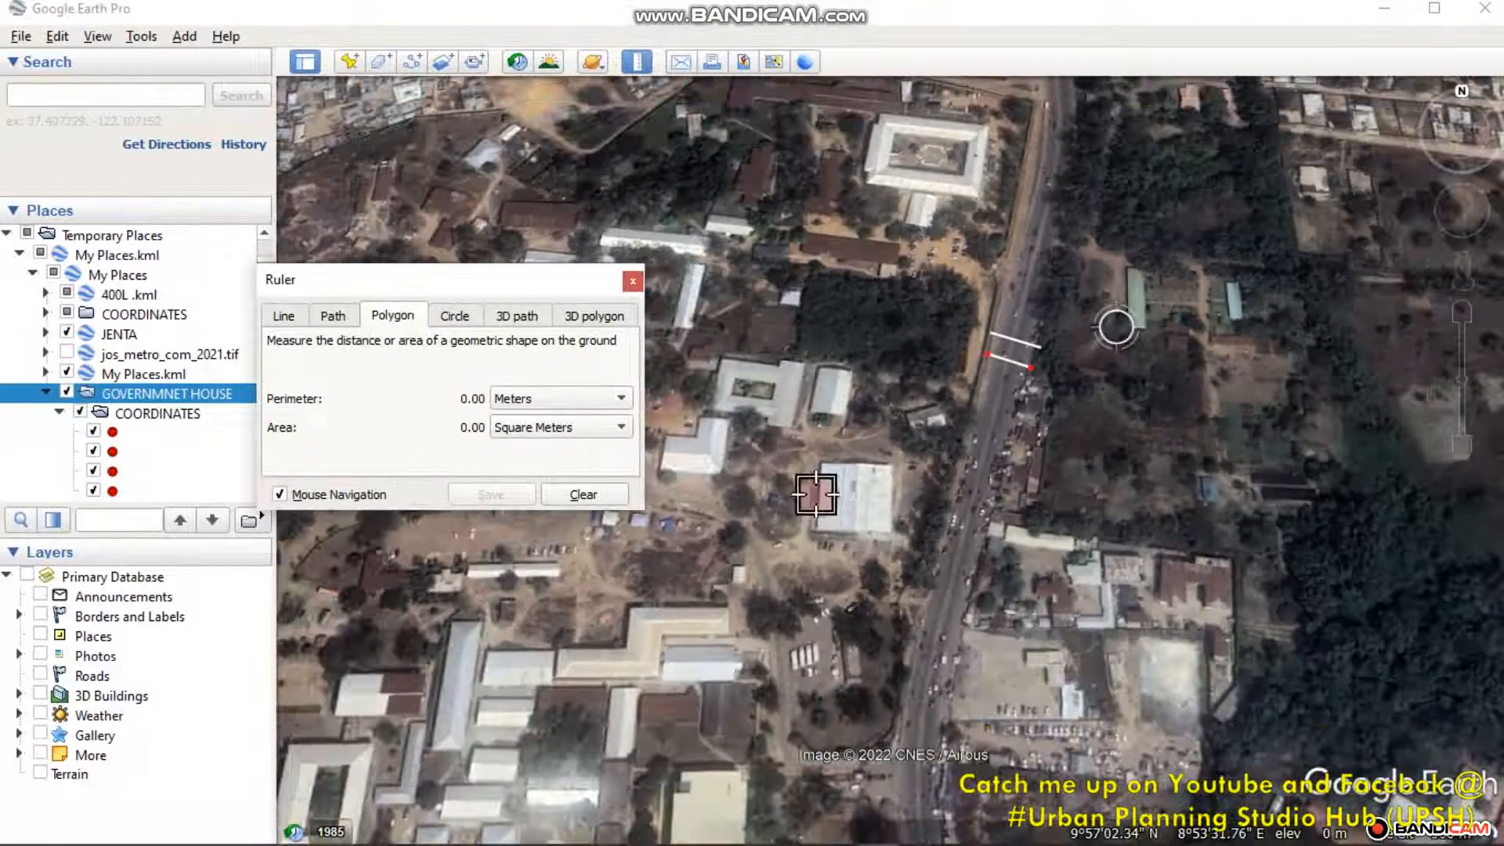
{"action": "scroll", "coordinate": [839, 470], "scroll_direction": "up", "scroll_amount": 4}
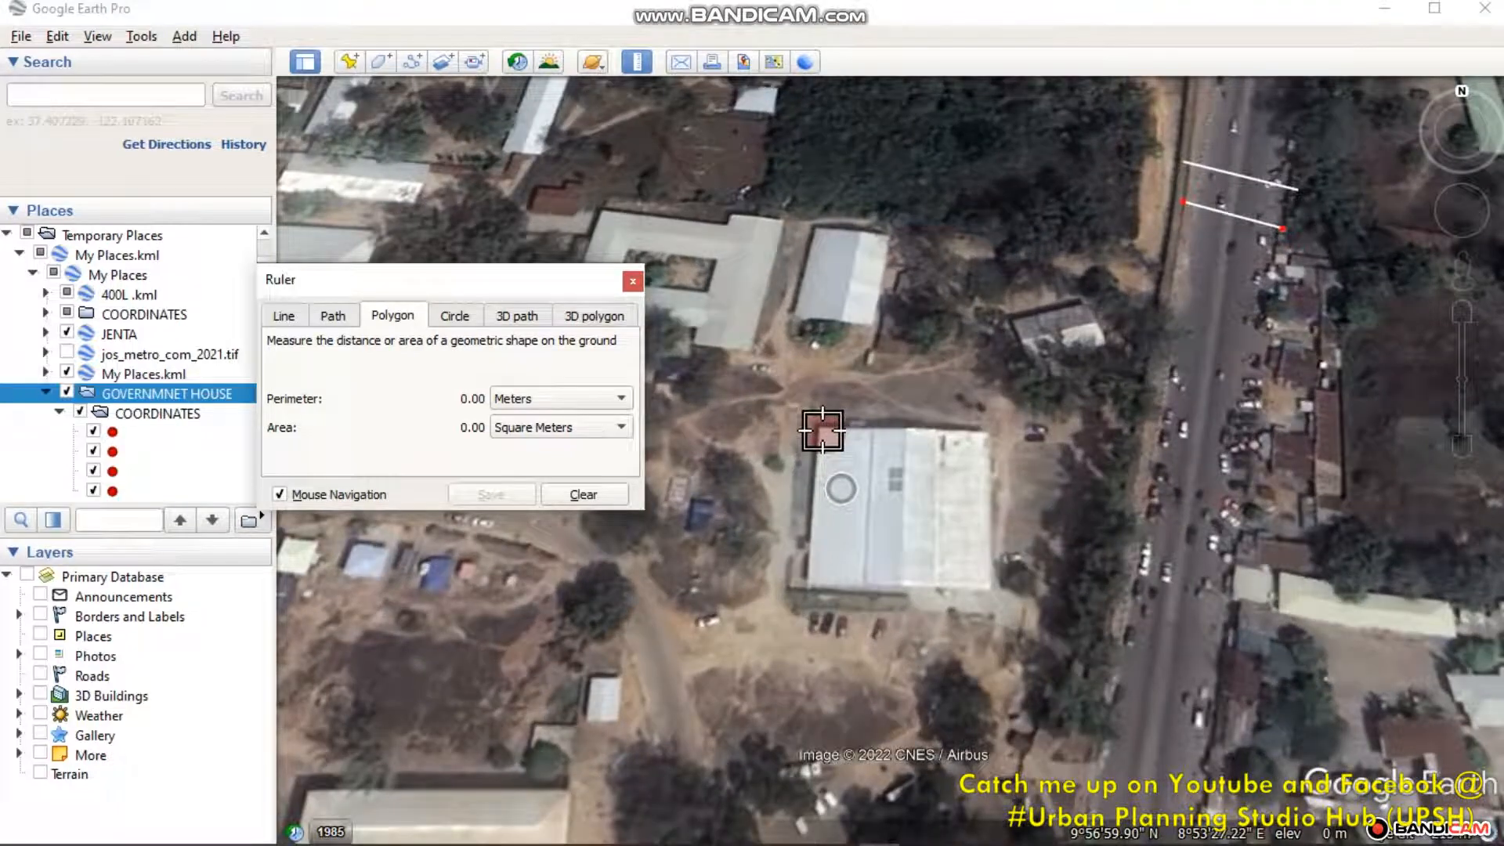
{"action": "scroll", "coordinate": [822, 430], "scroll_direction": "up", "scroll_amount": 1}
{"action": "left_click", "coordinate": [816, 424]}
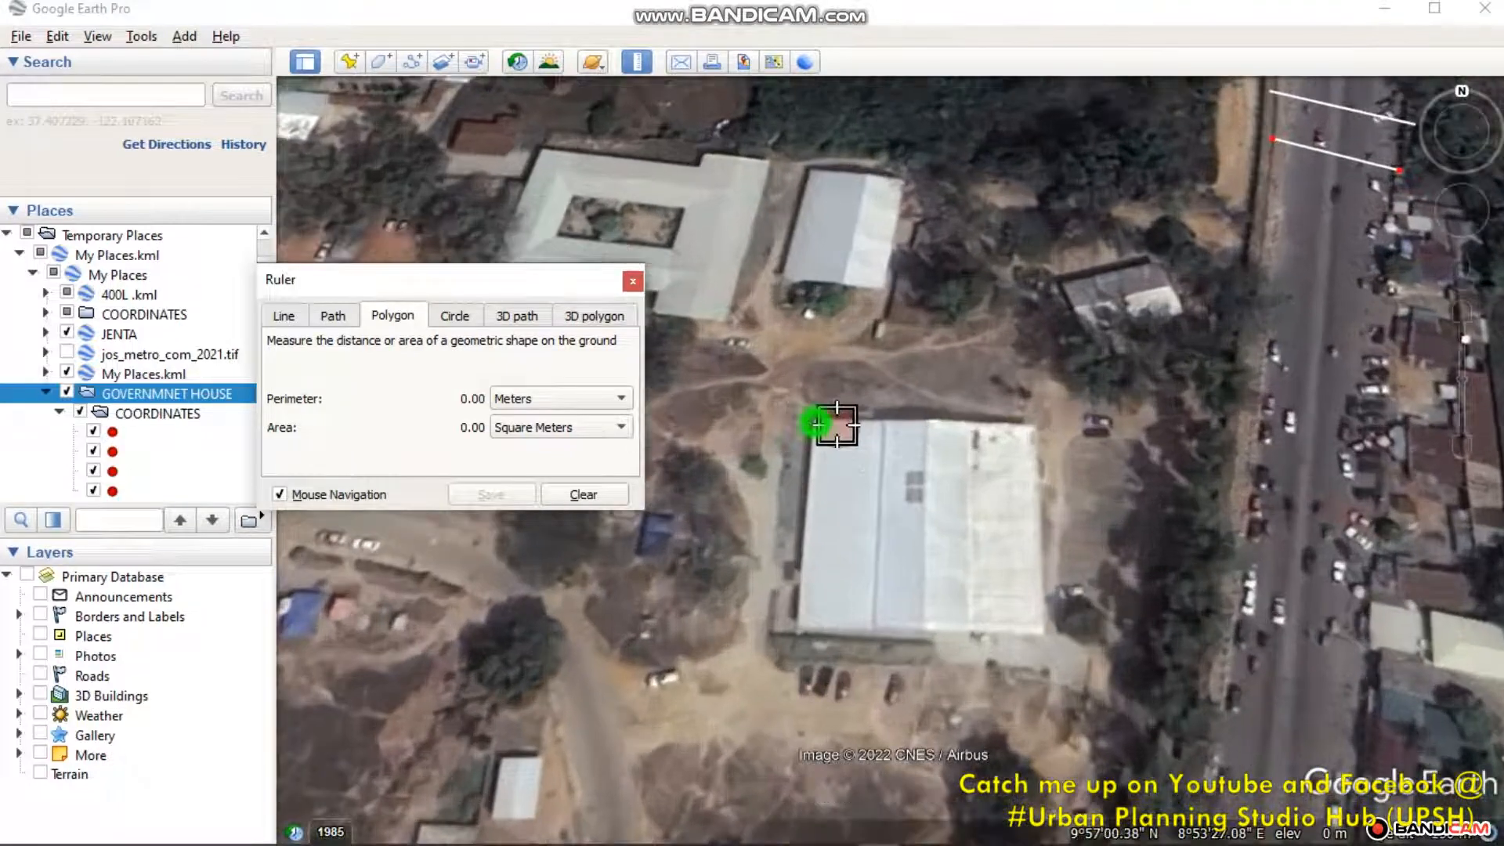
{"action": "left_click", "coordinate": [1036, 428]}
{"action": "left_click", "coordinate": [1045, 634]}
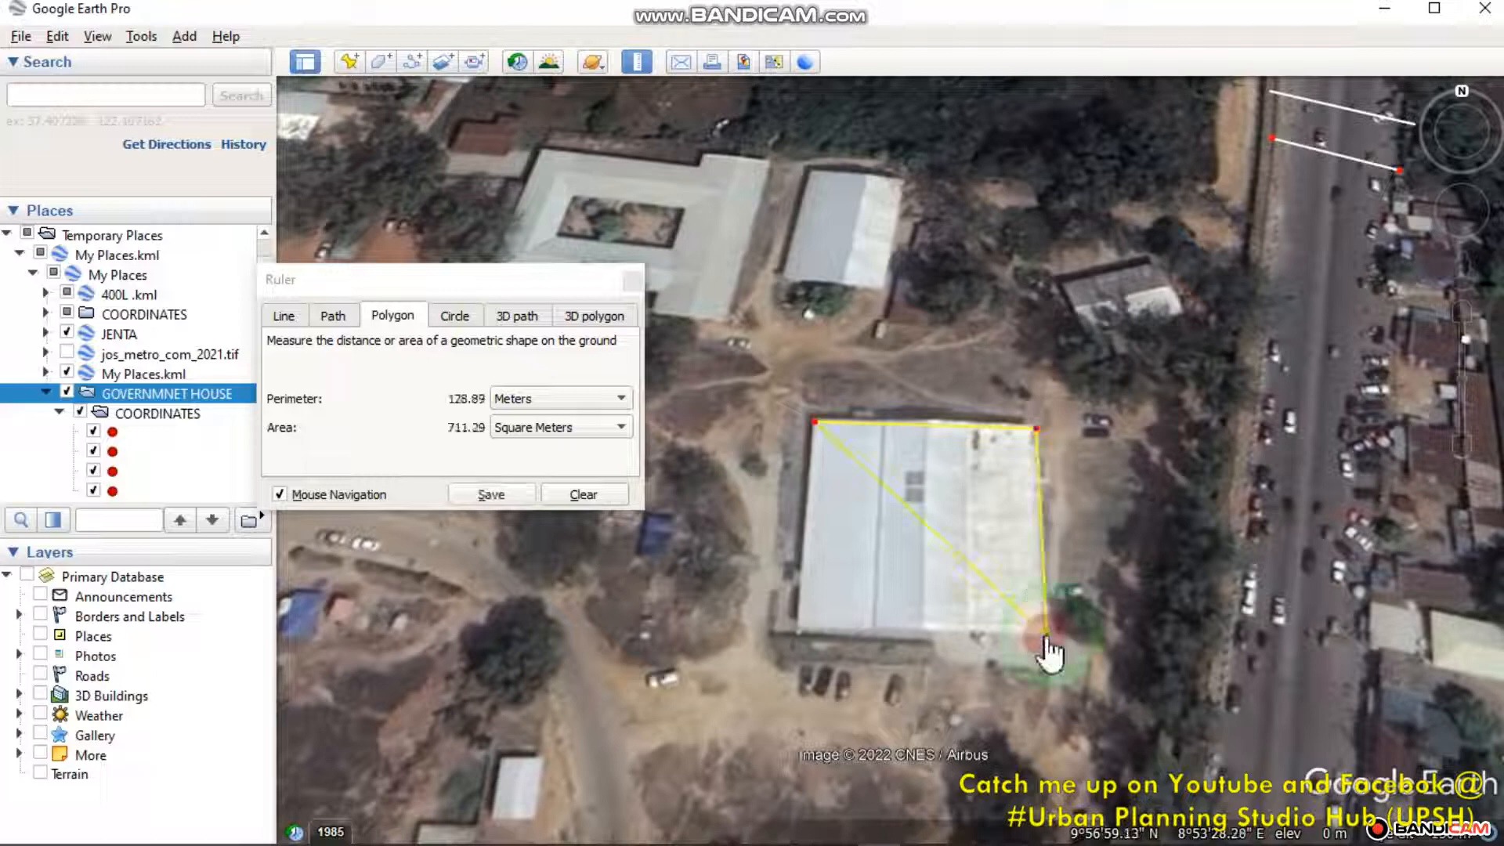
{"action": "left_click", "coordinate": [797, 627]}
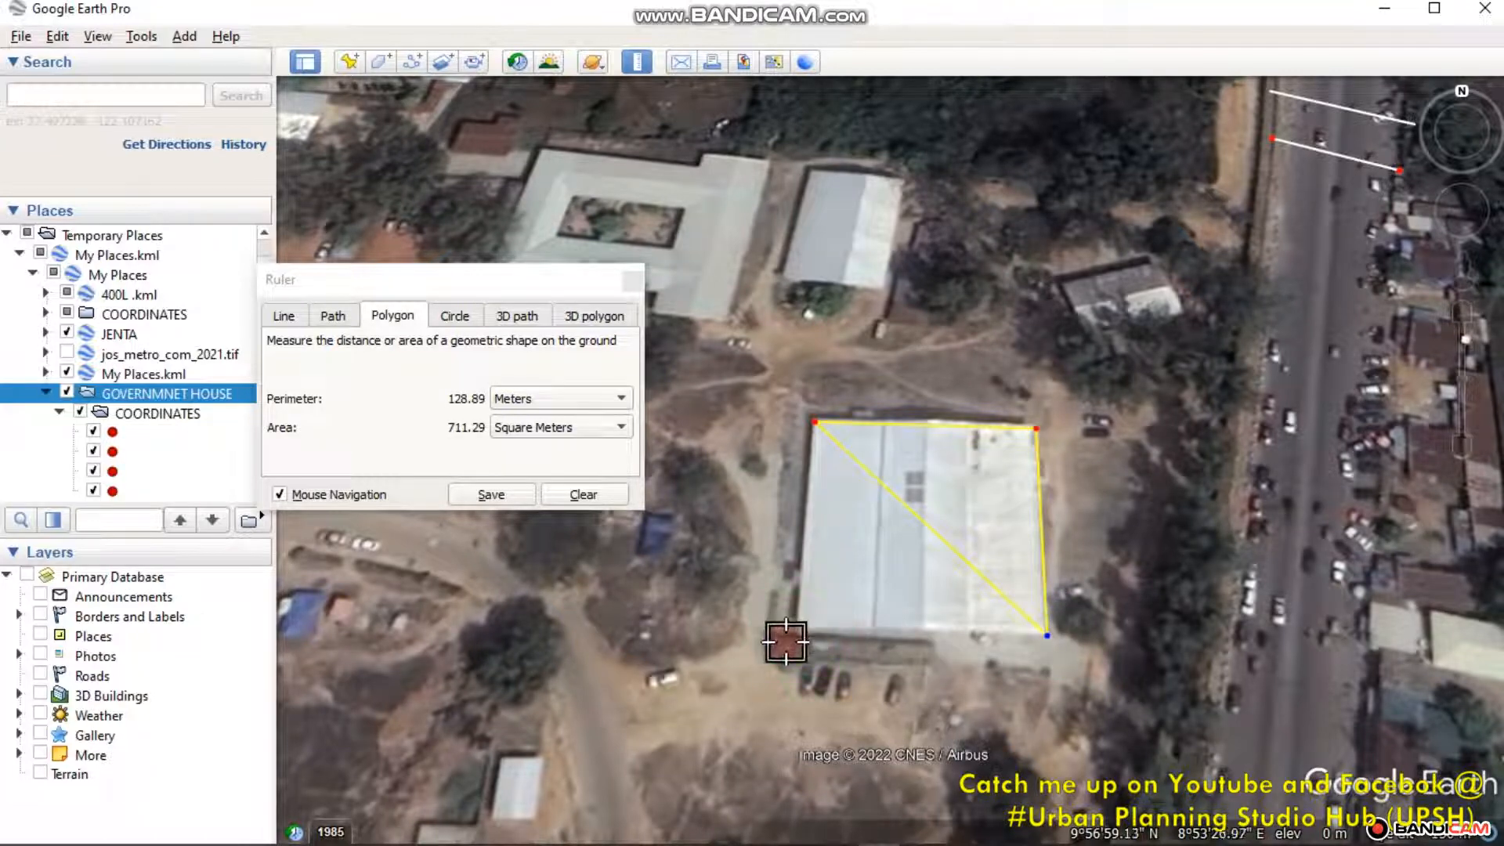
{"action": "left_click", "coordinate": [789, 637]}
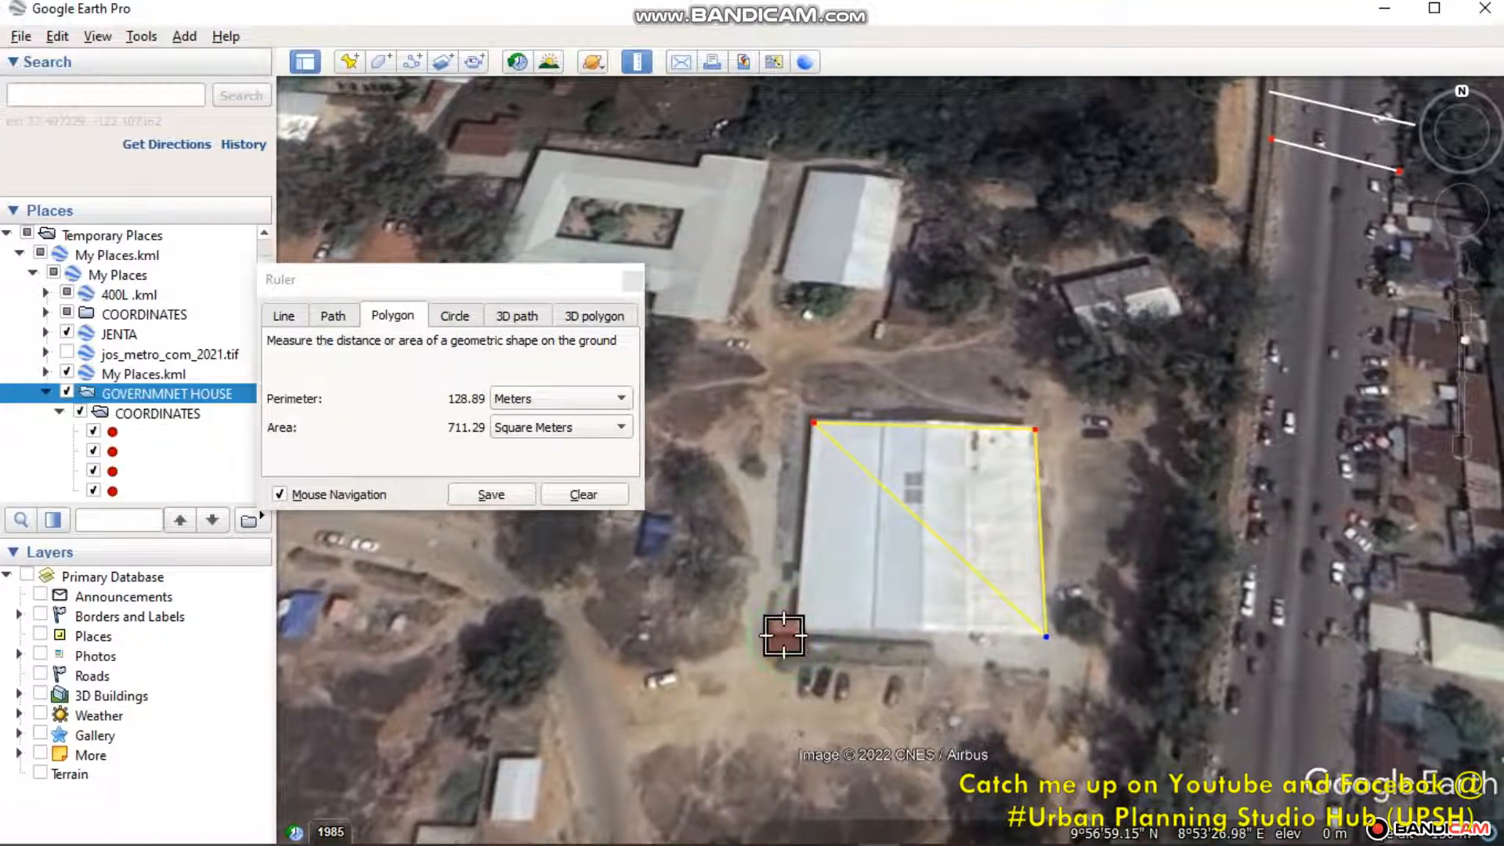
{"action": "left_click", "coordinate": [564, 383]}
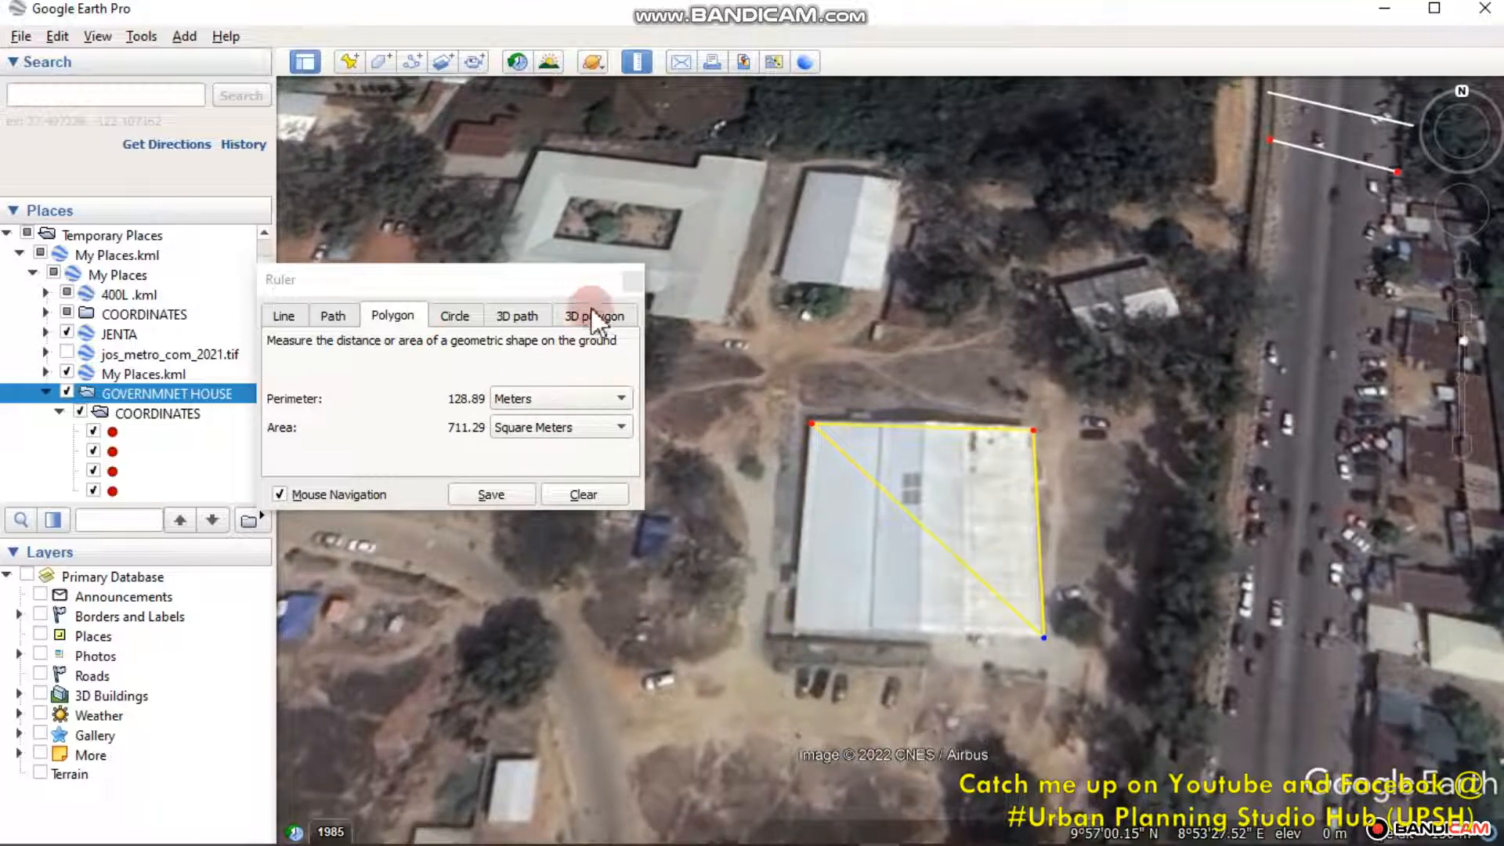
Step: Return to the building's polygon measurement and adjust its northwest and southeast corners, trying again to include the southwest corner
{"action": "left_click", "coordinate": [322, 311]}
{"action": "left_click", "coordinate": [279, 317]}
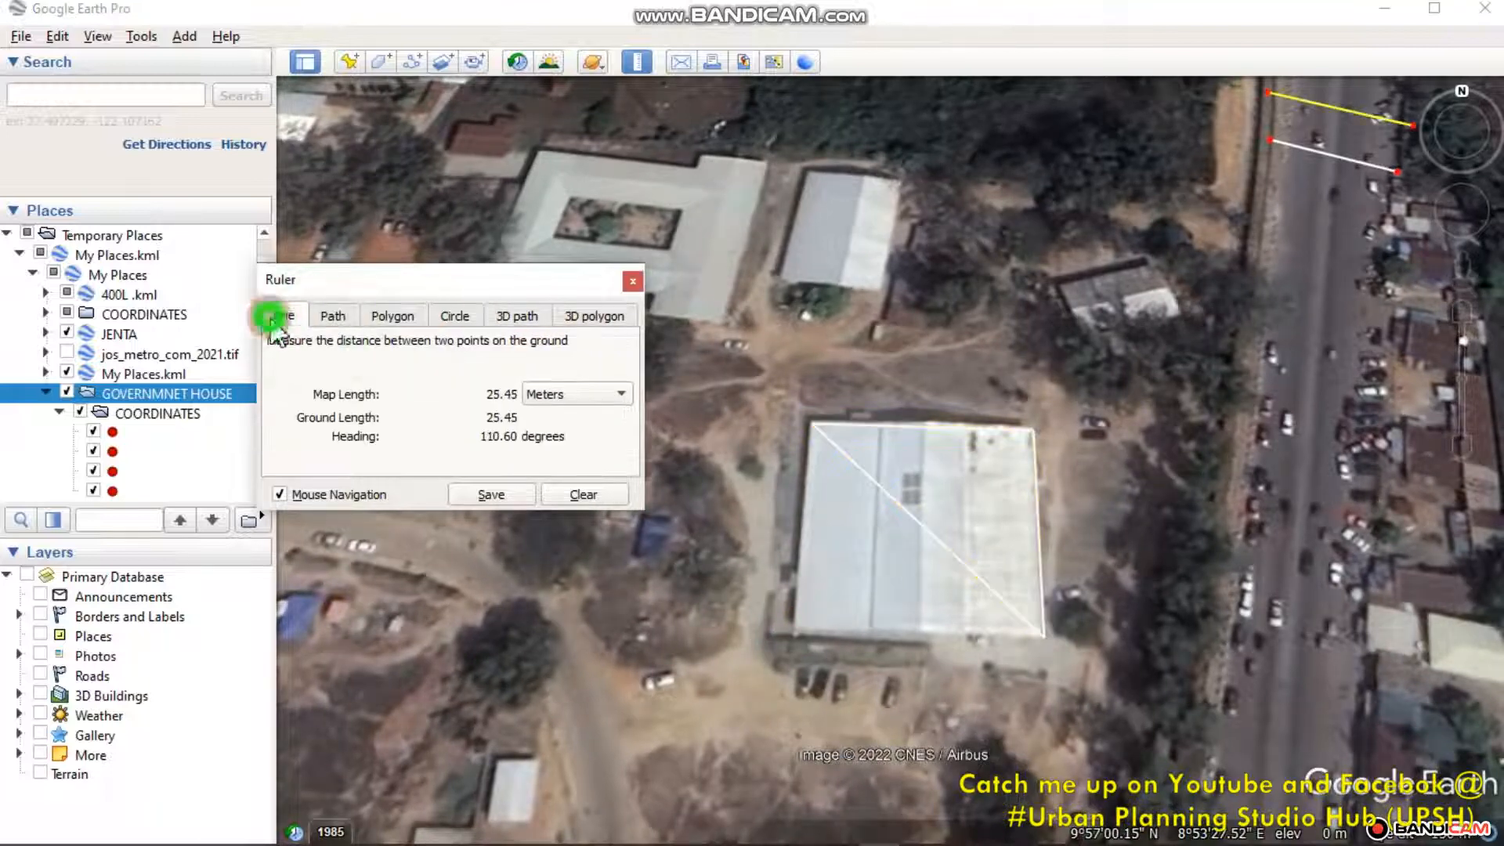
{"action": "left_click", "coordinate": [376, 319]}
{"action": "left_click", "coordinate": [810, 425]}
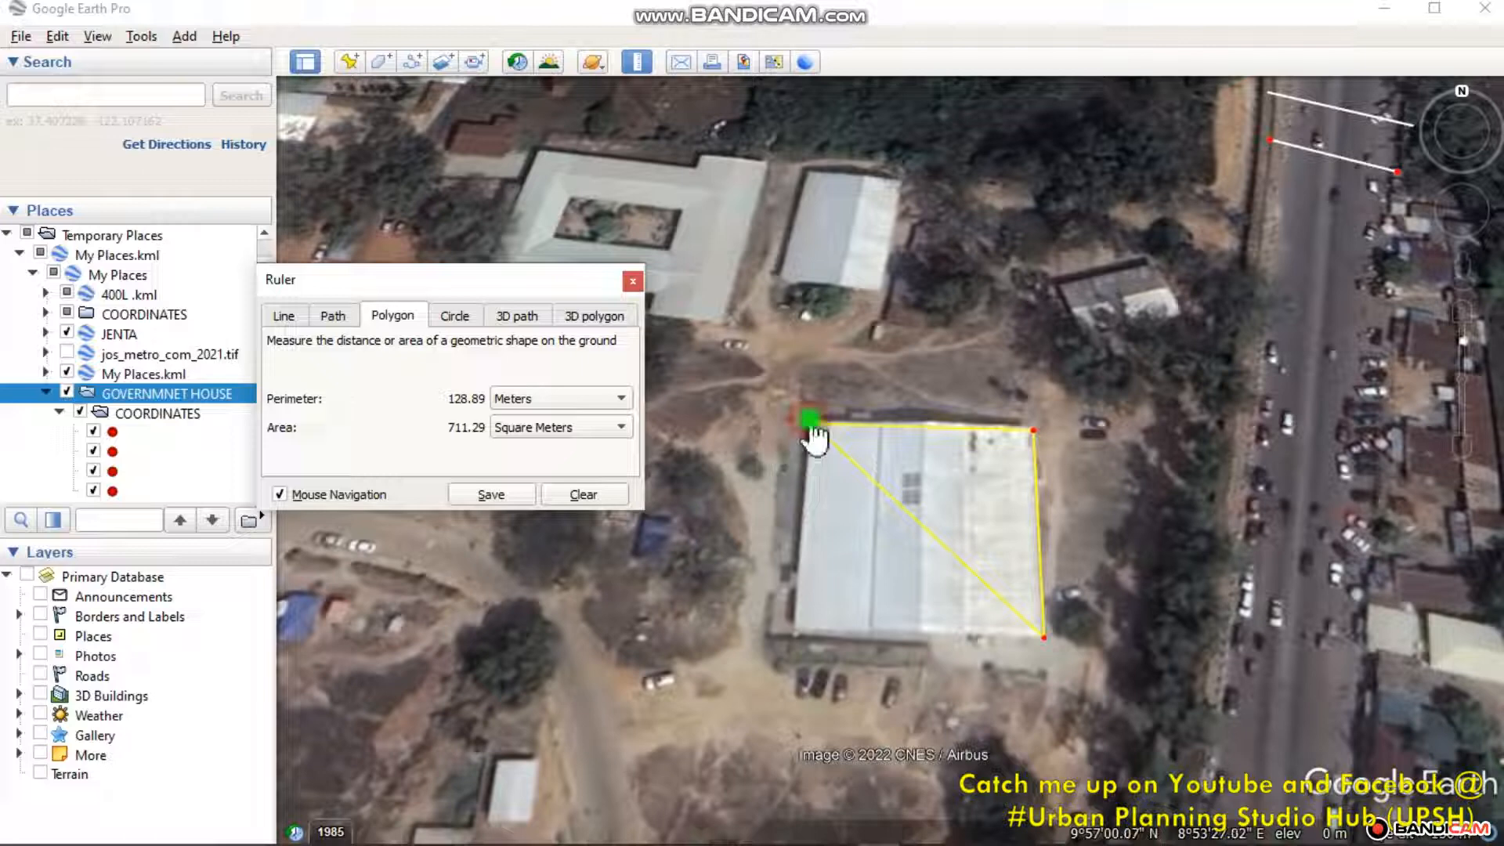
{"action": "left_click", "coordinate": [797, 641]}
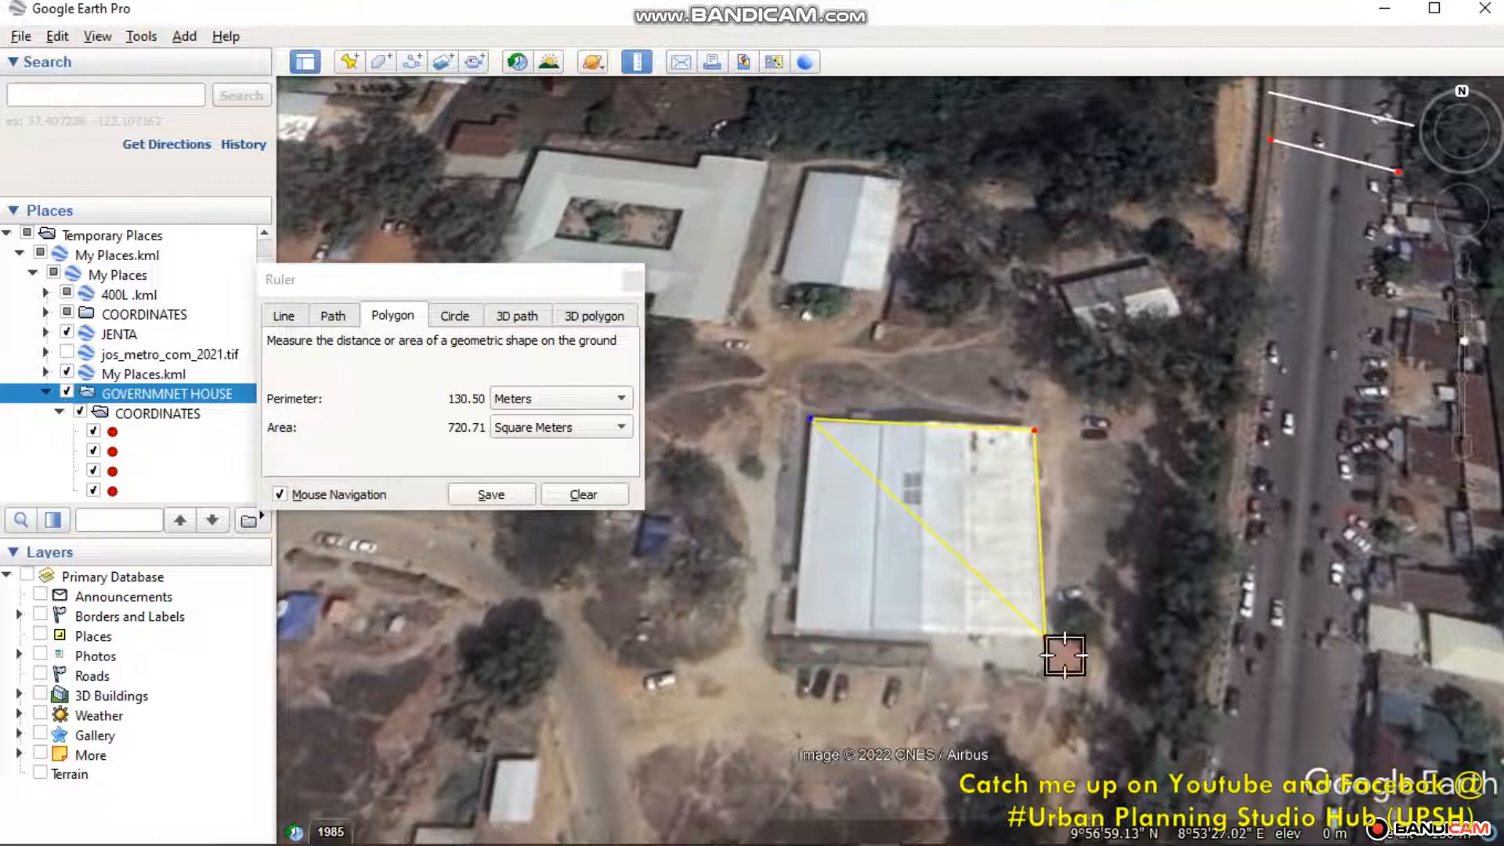
{"action": "left_click", "coordinate": [1045, 642]}
Step: Try to place a circle measurement northeast of the large building, and close the Ruler to discard its measurements
{"action": "left_click", "coordinate": [455, 314]}
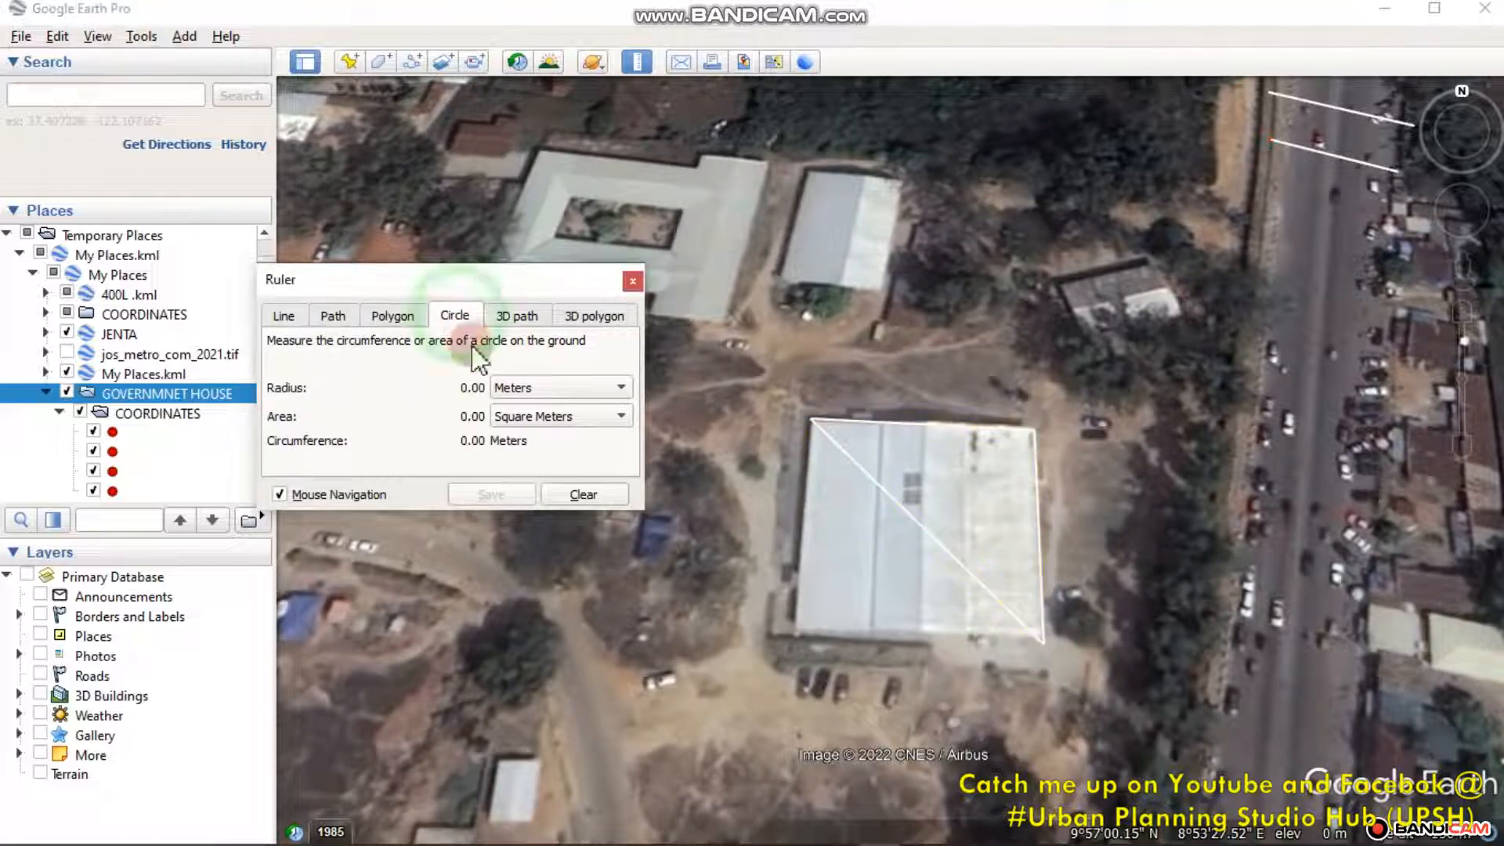
{"action": "left_click", "coordinate": [1149, 336]}
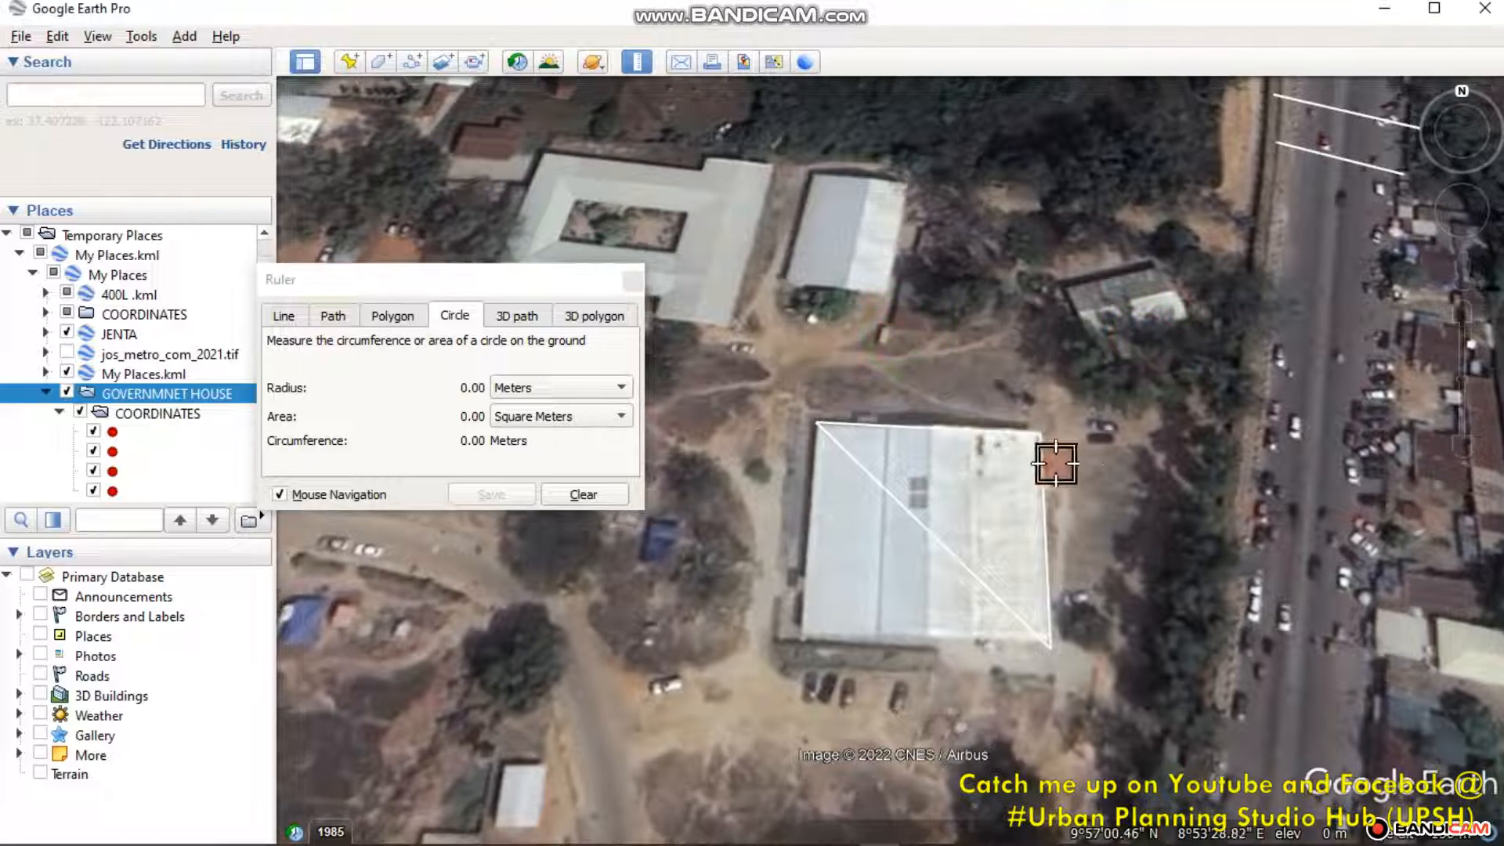
{"action": "left_click", "coordinate": [348, 316]}
{"action": "left_click", "coordinate": [291, 318]}
{"action": "left_click", "coordinate": [633, 281]}
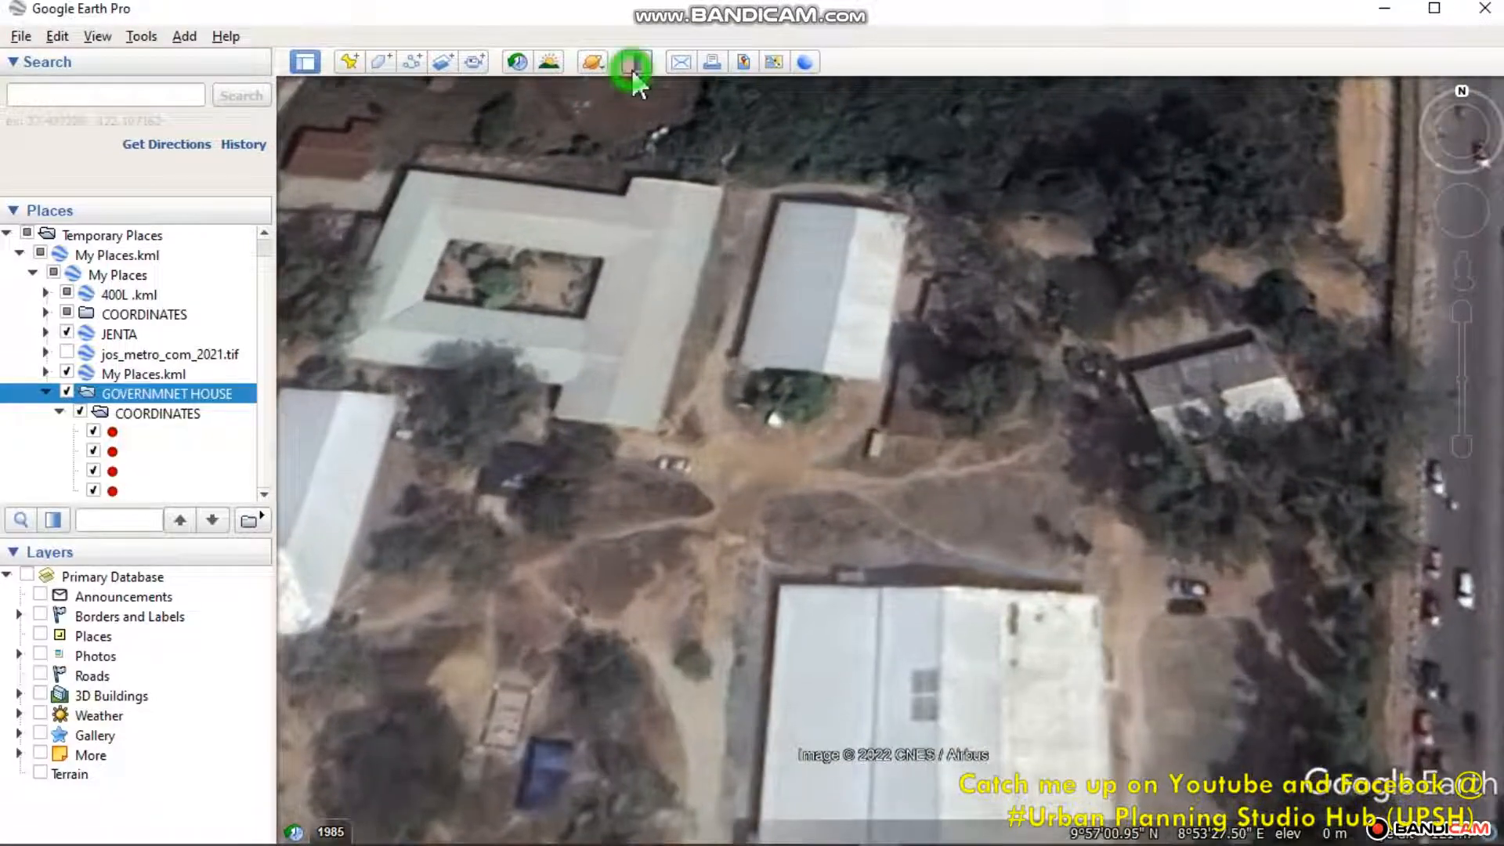
Step: Start a Ruler polygon measurement along the corners of the small building north of the large white-roofed one, and discard it by closing the Ruler
{"action": "left_click", "coordinate": [637, 62]}
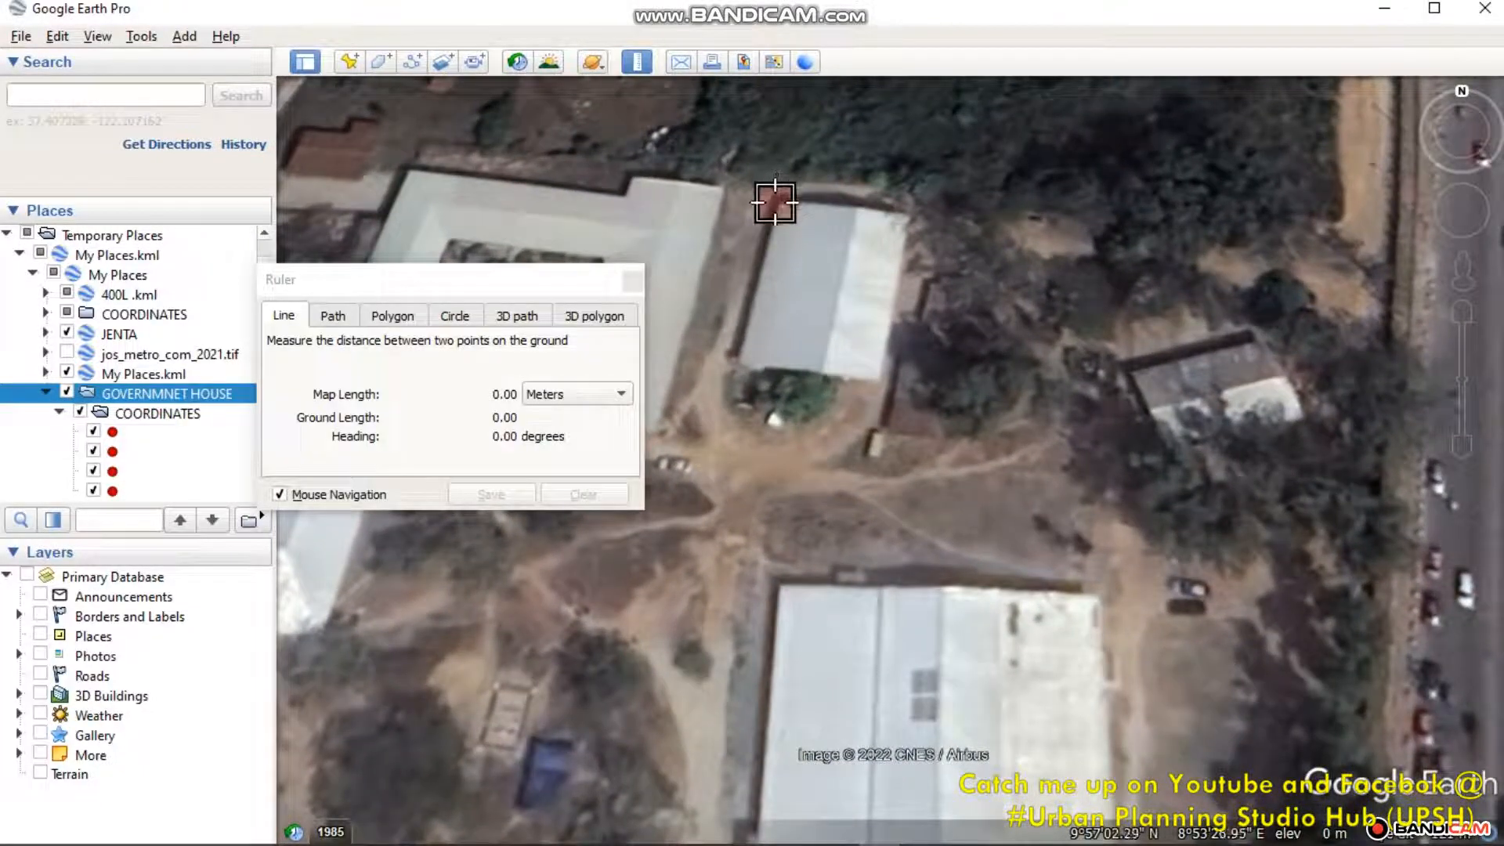
{"action": "left_click", "coordinate": [392, 323]}
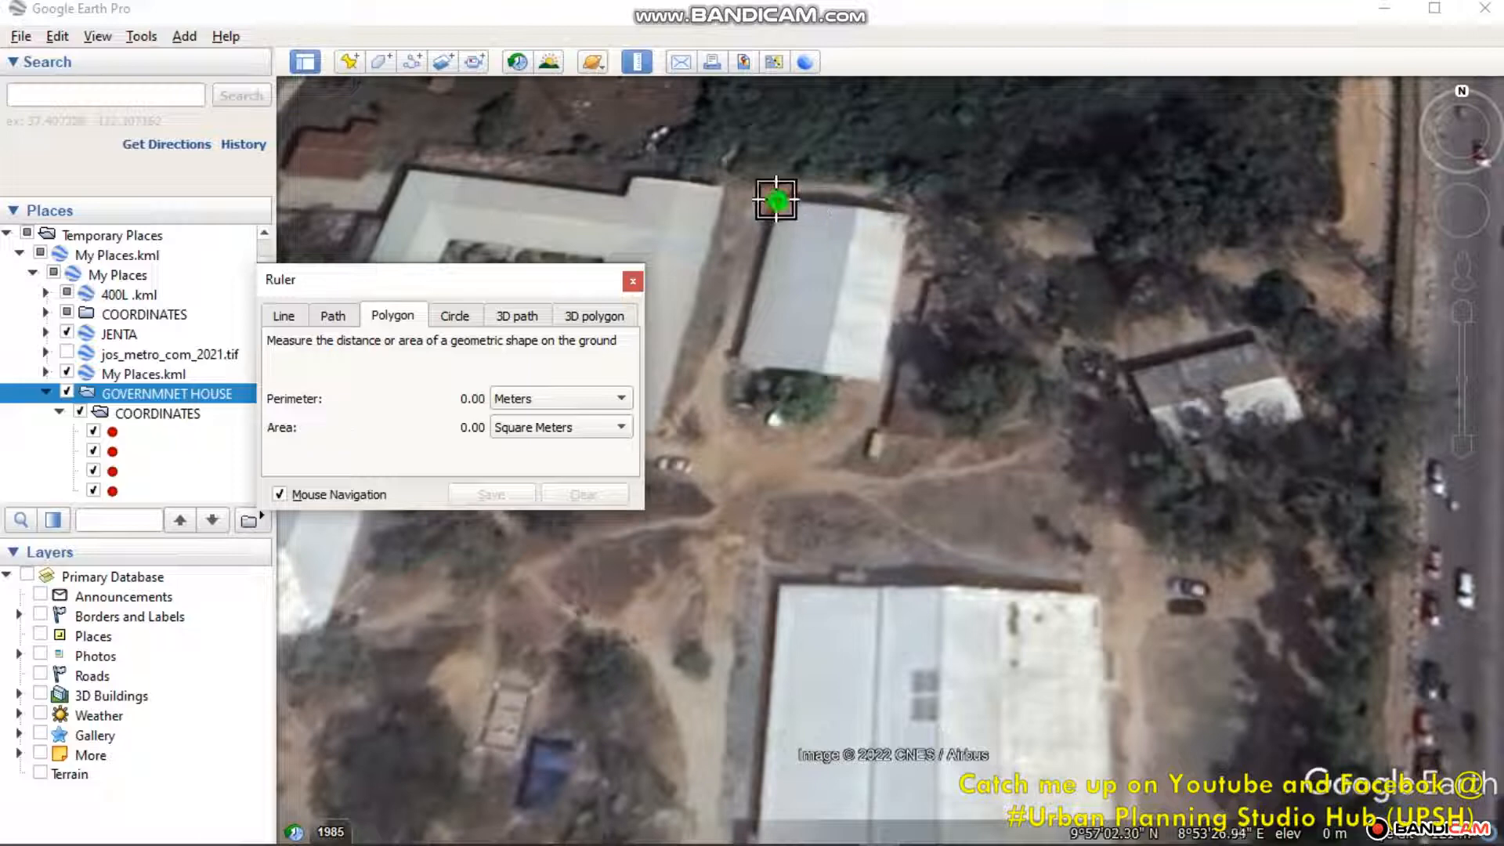
{"action": "left_click", "coordinate": [907, 220]}
{"action": "left_click", "coordinate": [888, 383]}
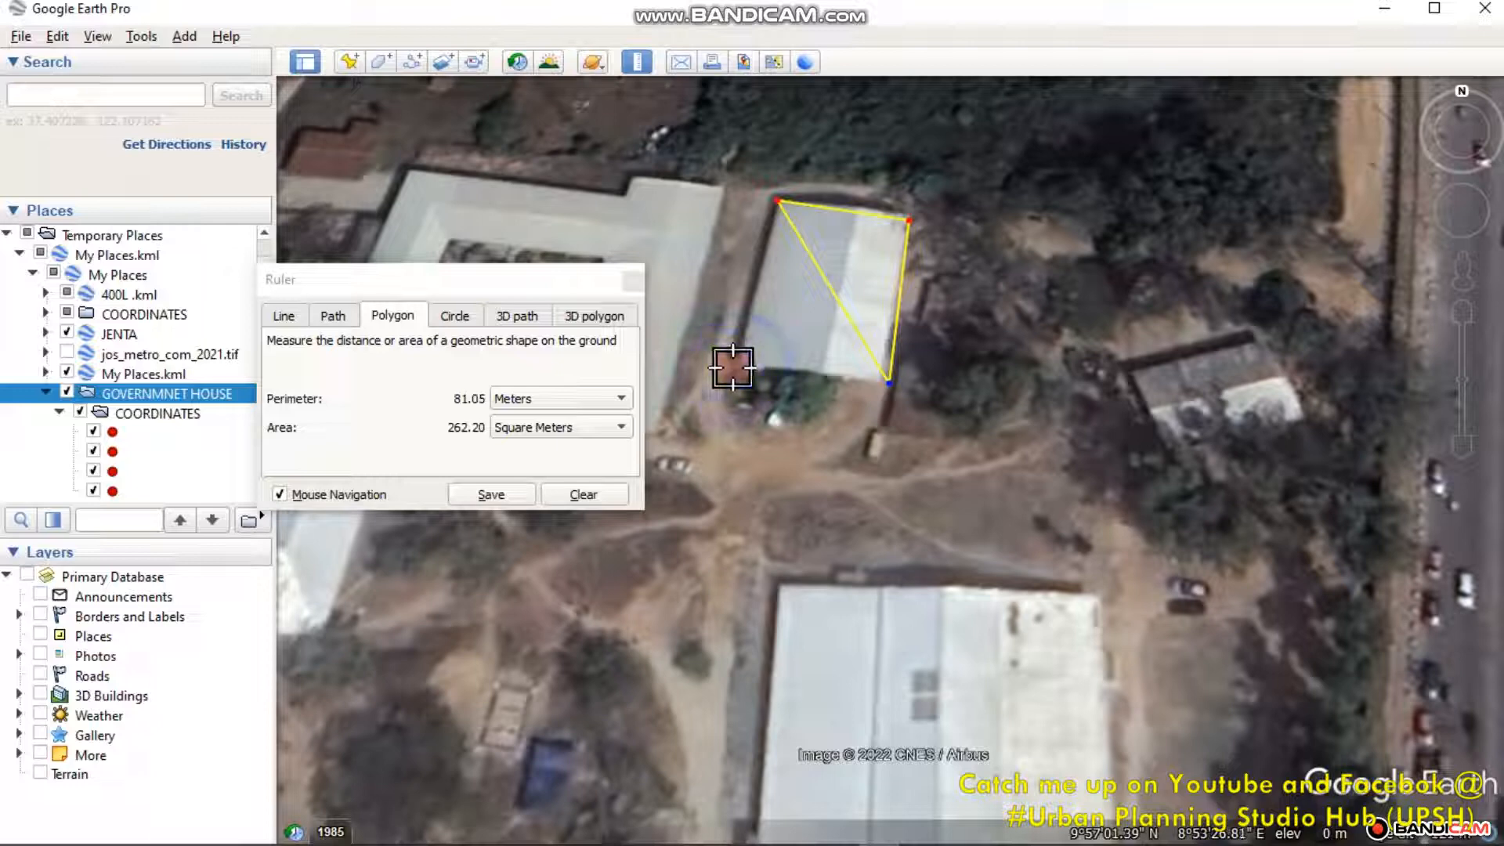
{"action": "left_click", "coordinate": [626, 296]}
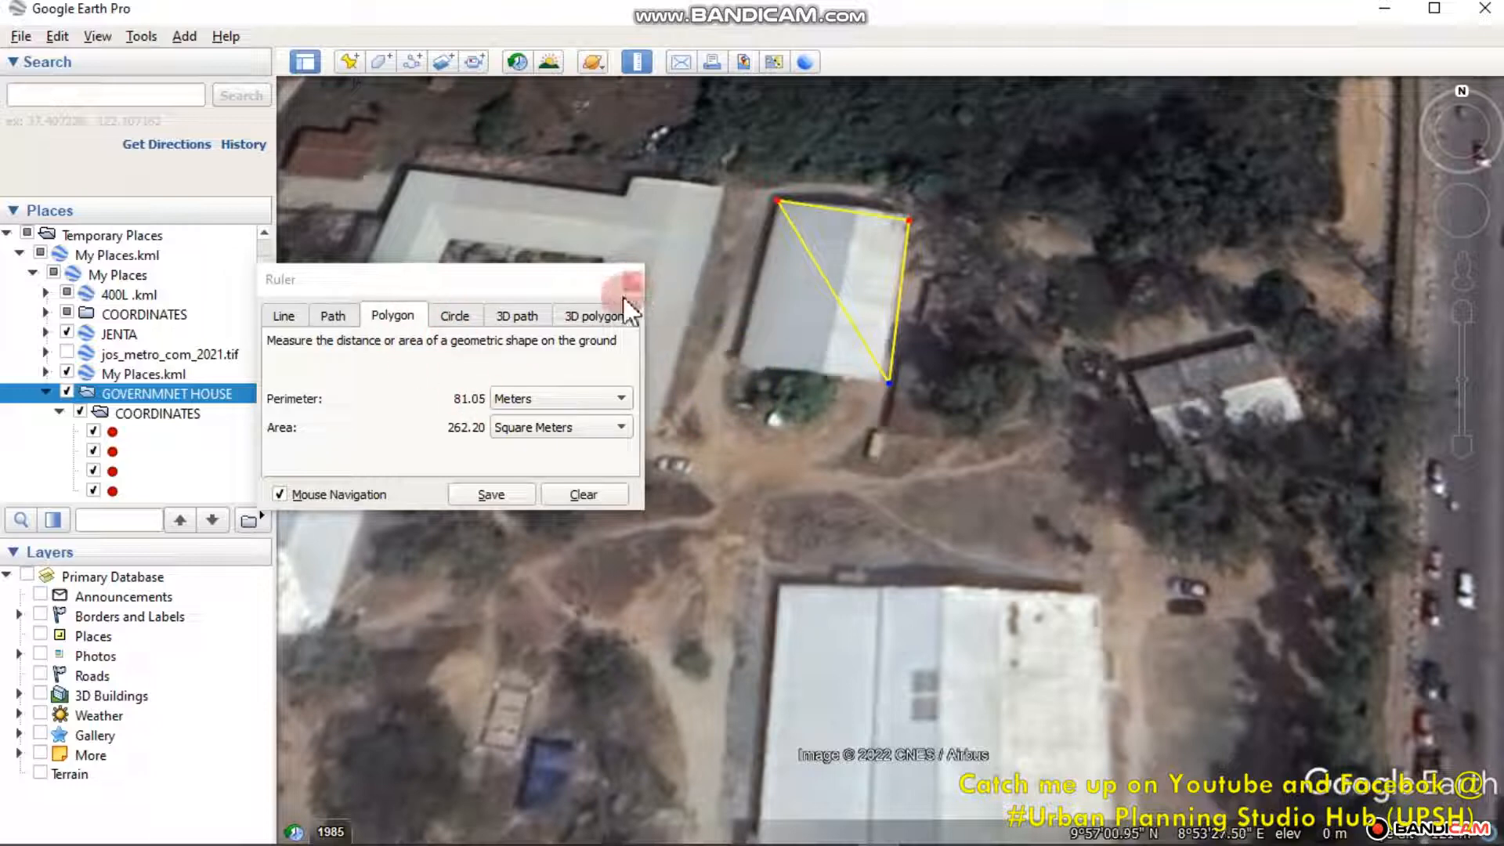
{"action": "left_click", "coordinate": [632, 280]}
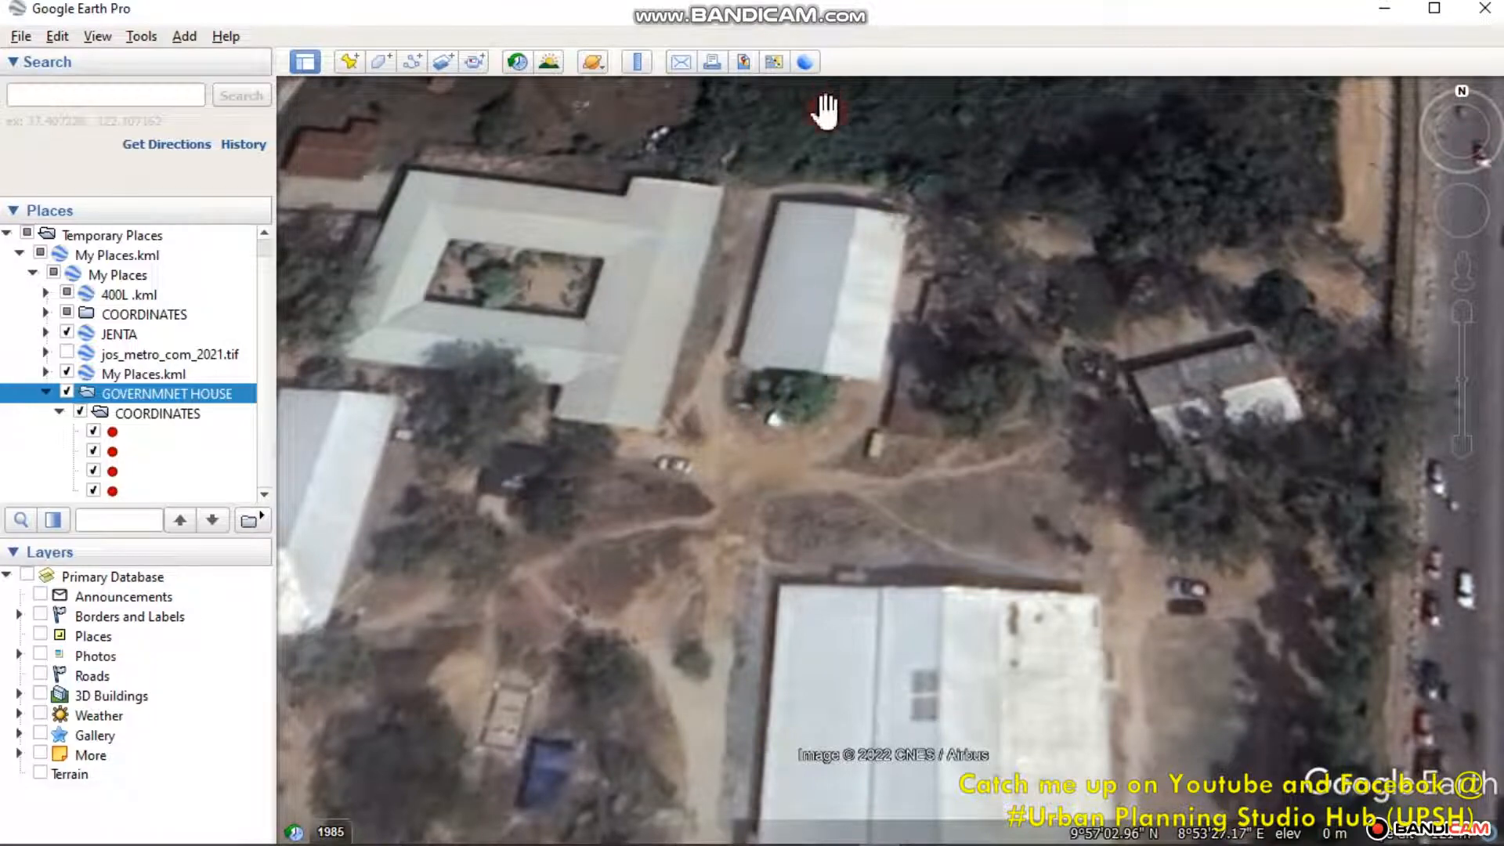
Step: Examine the whole campus and the surrounding settlement from rotated and tilted viewpoints, returning to a north-up, top-down view
{"action": "scroll", "coordinate": [815, 313], "scroll_direction": "down", "scroll_amount": 5}
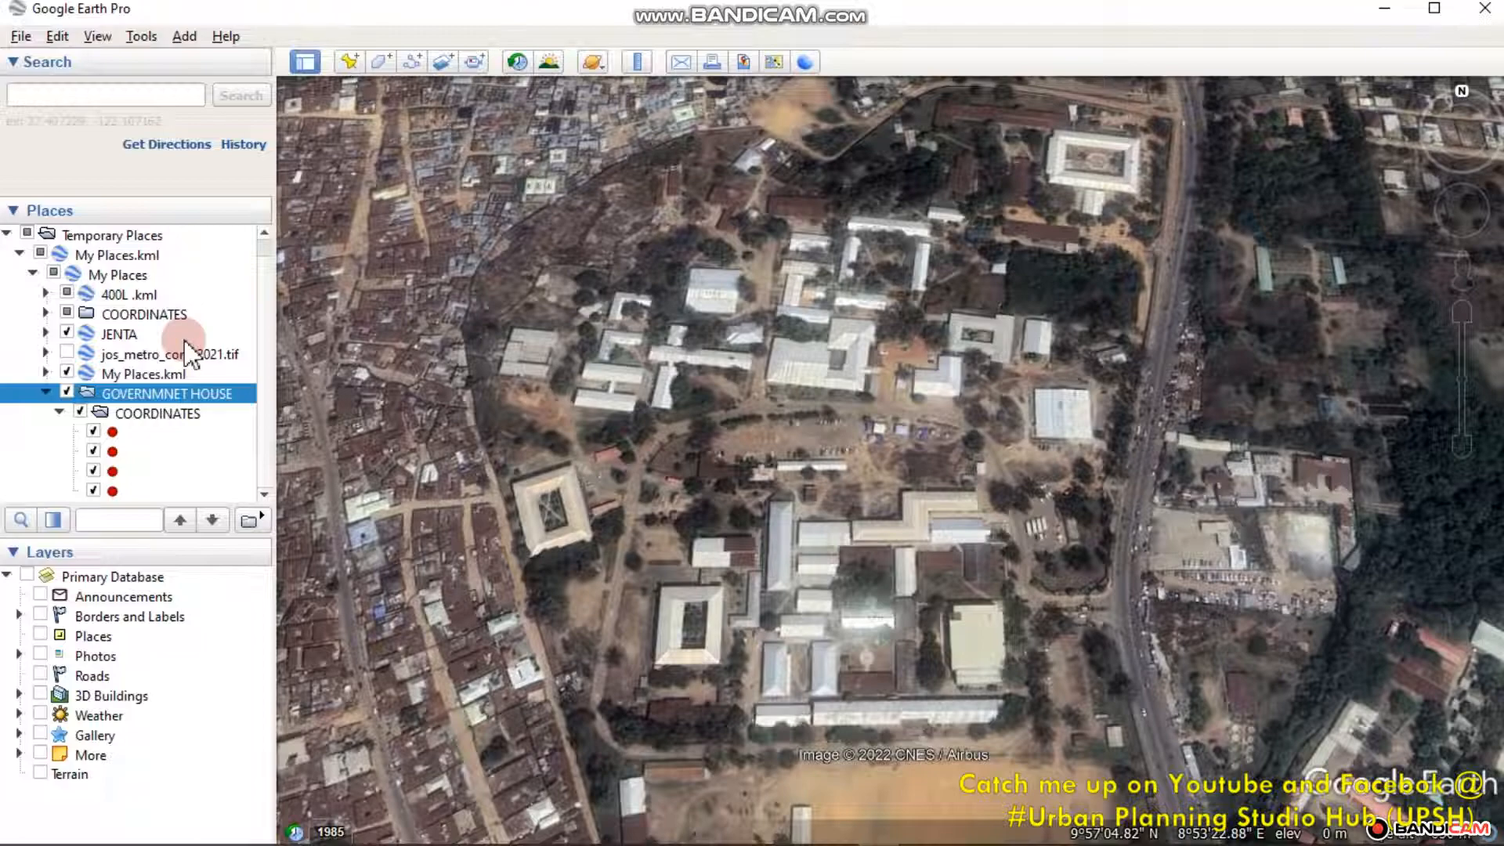
{"action": "scroll", "coordinate": [649, 286], "scroll_direction": "up", "scroll_amount": 2}
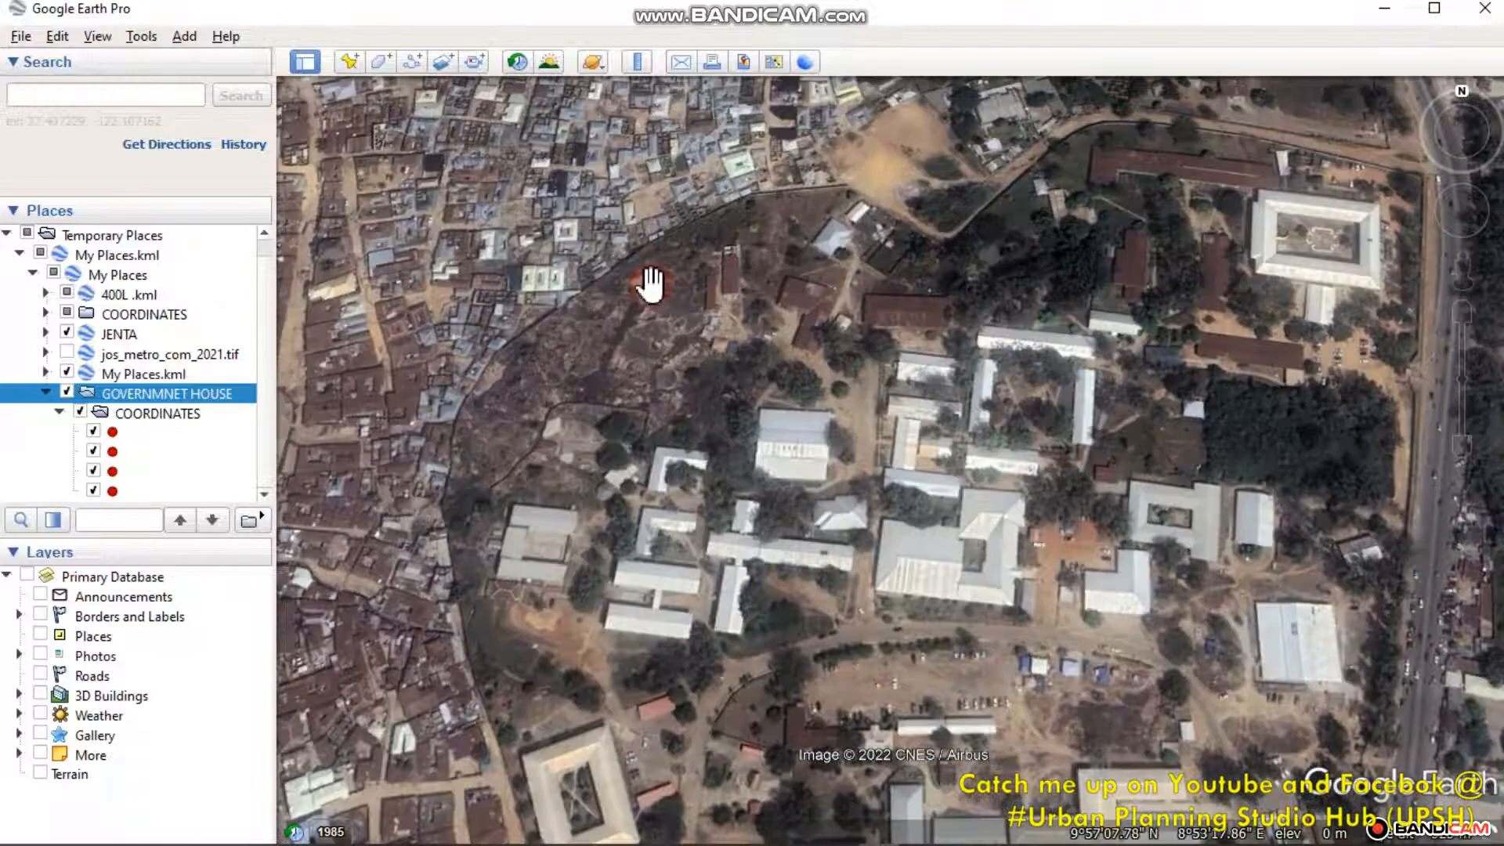
{"action": "scroll", "coordinate": [520, 275], "scroll_direction": "down", "scroll_amount": 3}
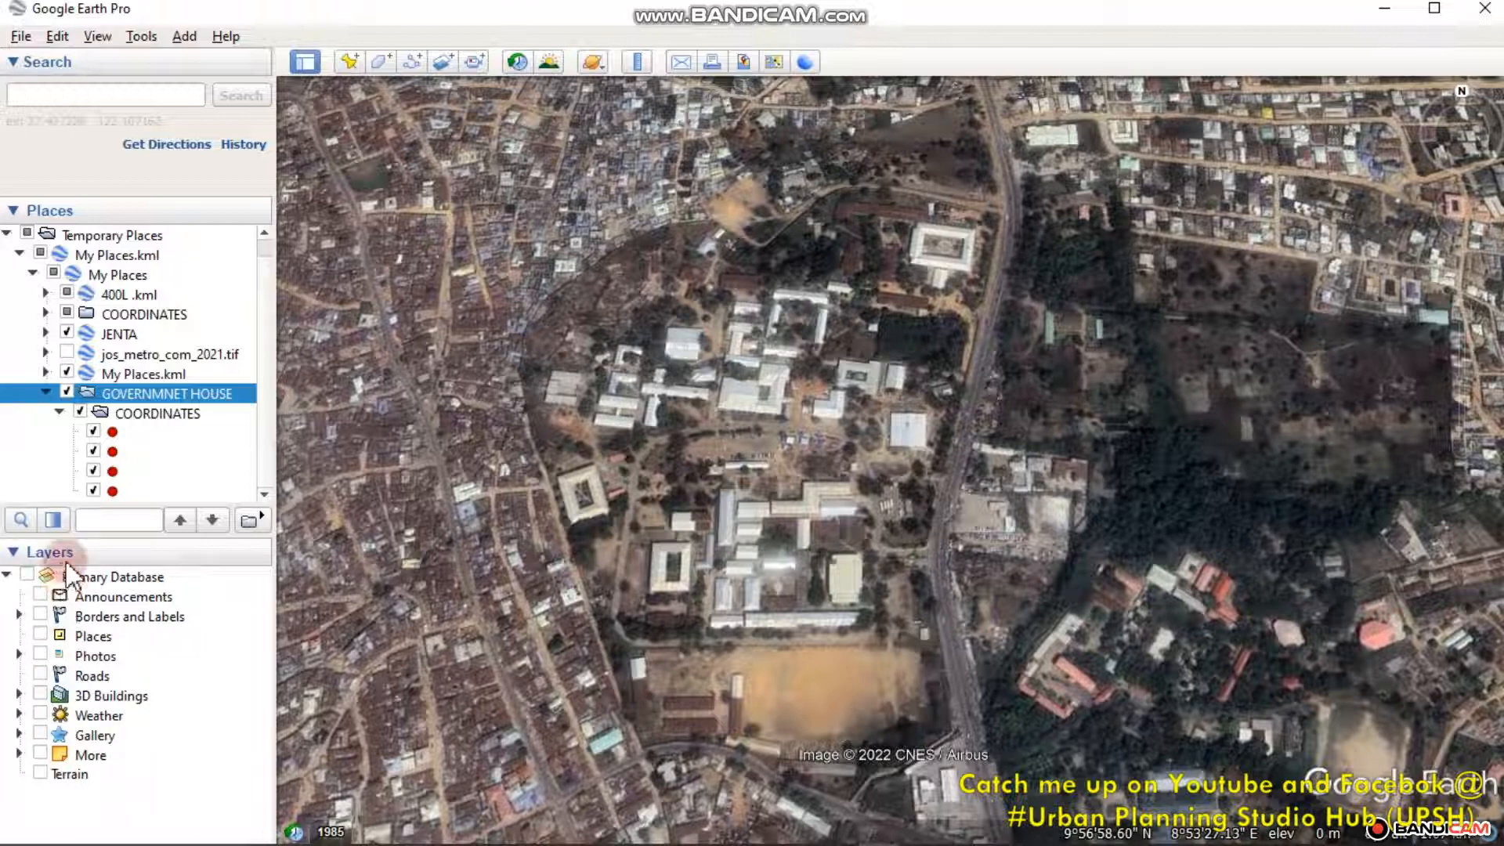
{"action": "left_click_drag", "start_coordinate": [827, 632], "coordinate": [956, 587]}
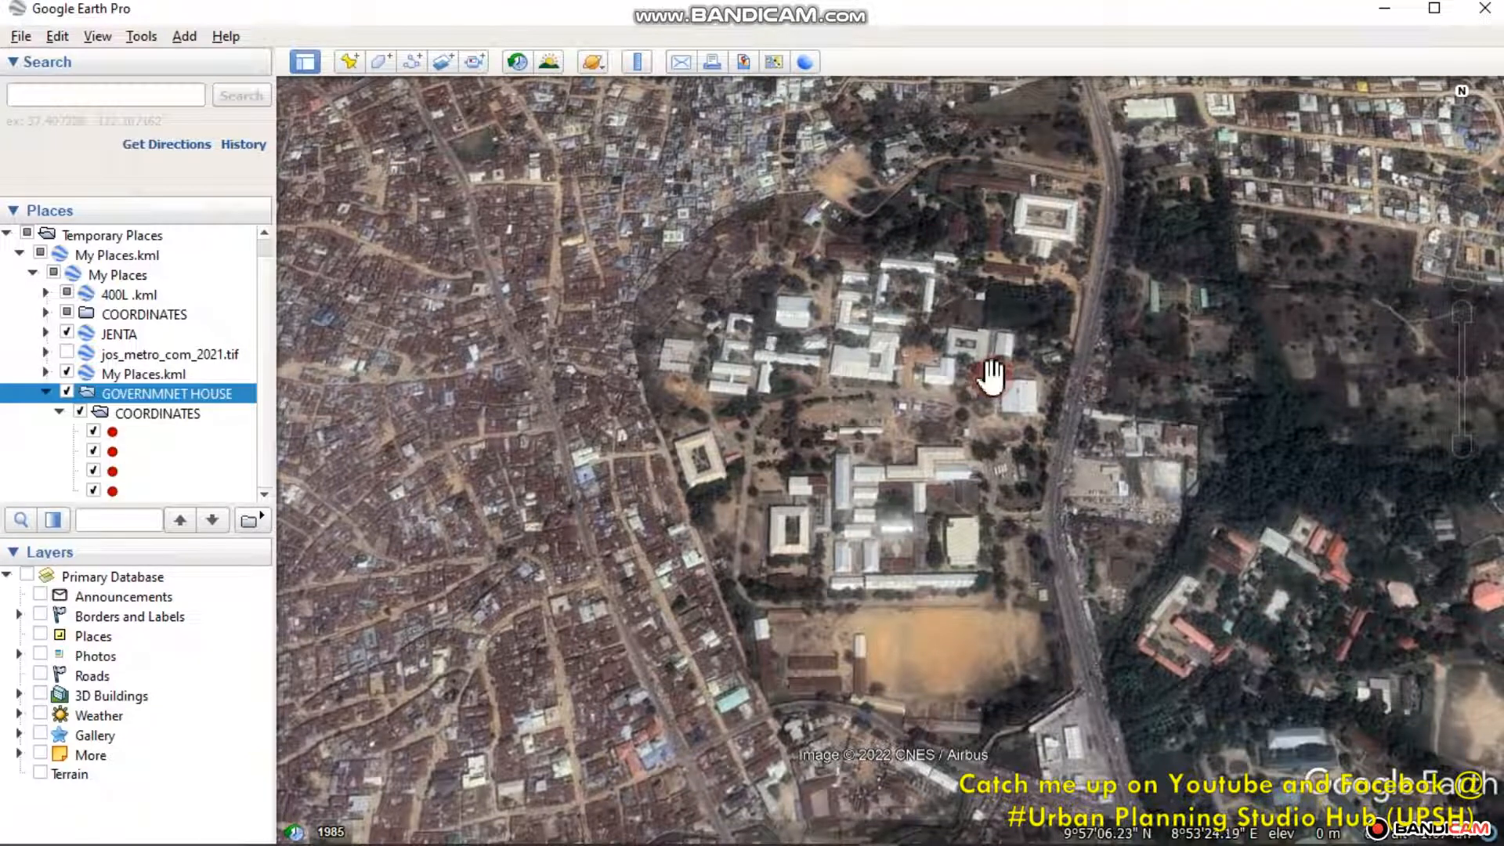
{"action": "mouse_move", "coordinate": [1422, 130]}
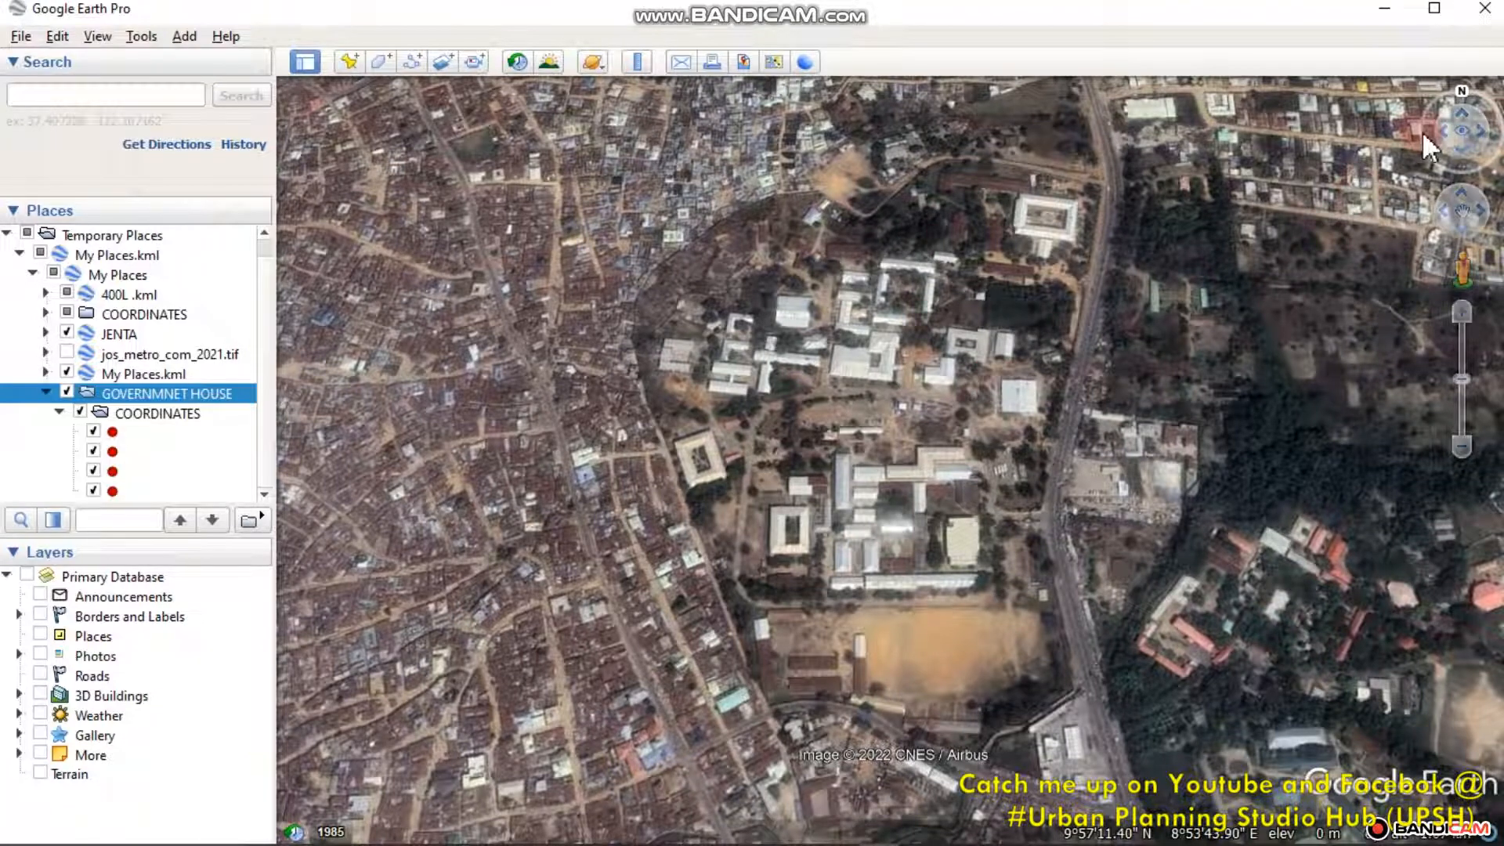
{"action": "left_click_drag", "start_coordinate": [1439, 131], "coordinate": [1440, 132]}
{"action": "left_click_drag", "start_coordinate": [1027, 303], "coordinate": [1031, 426]}
{"action": "left_click_drag", "start_coordinate": [947, 368], "coordinate": [1031, 433]}
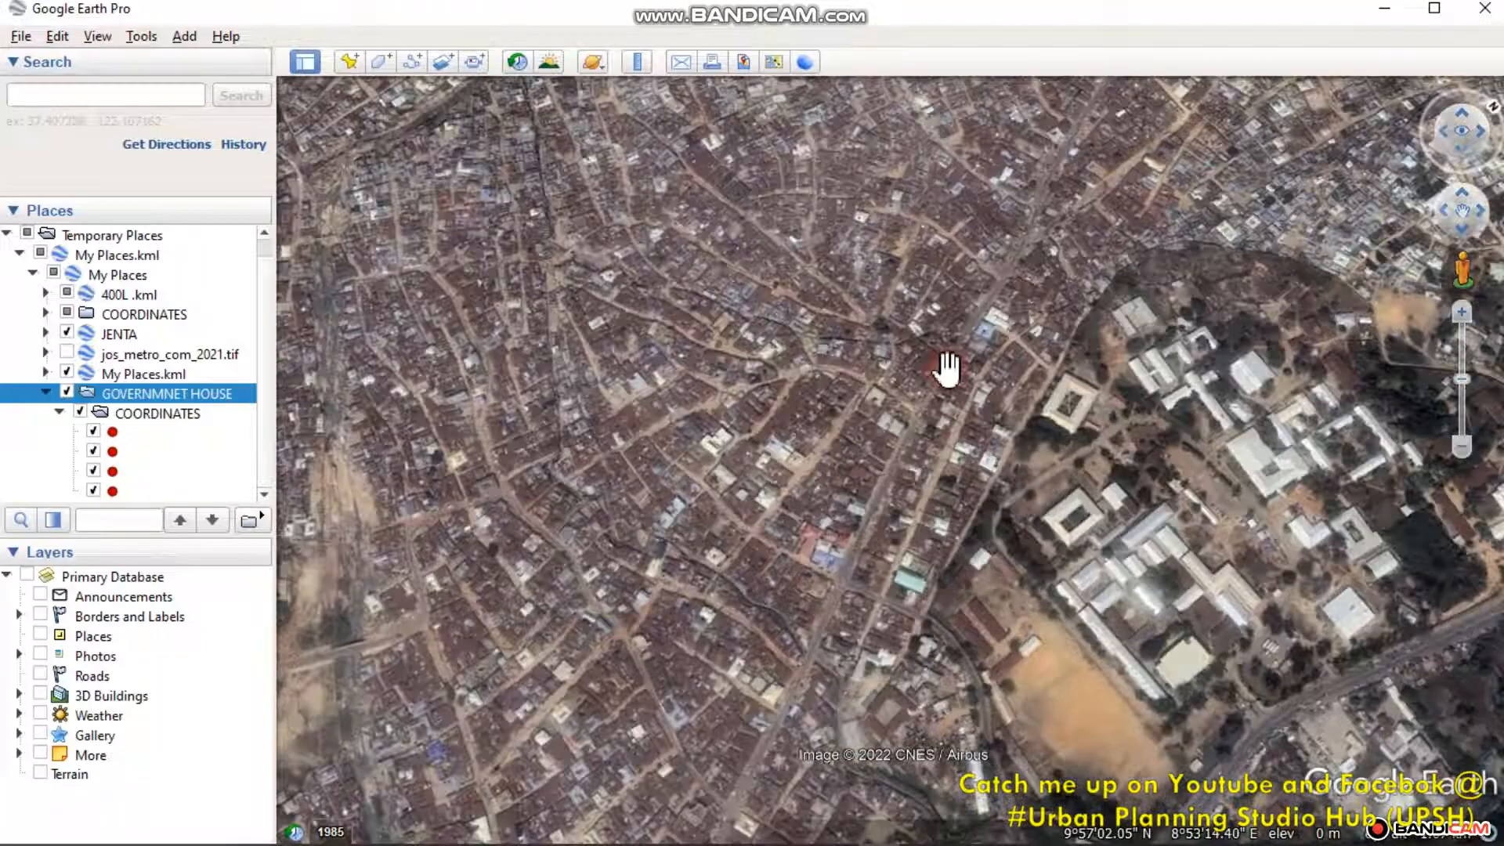
{"action": "middle_click_drag", "start_coordinate": [1015, 290], "coordinate": [621, 323]}
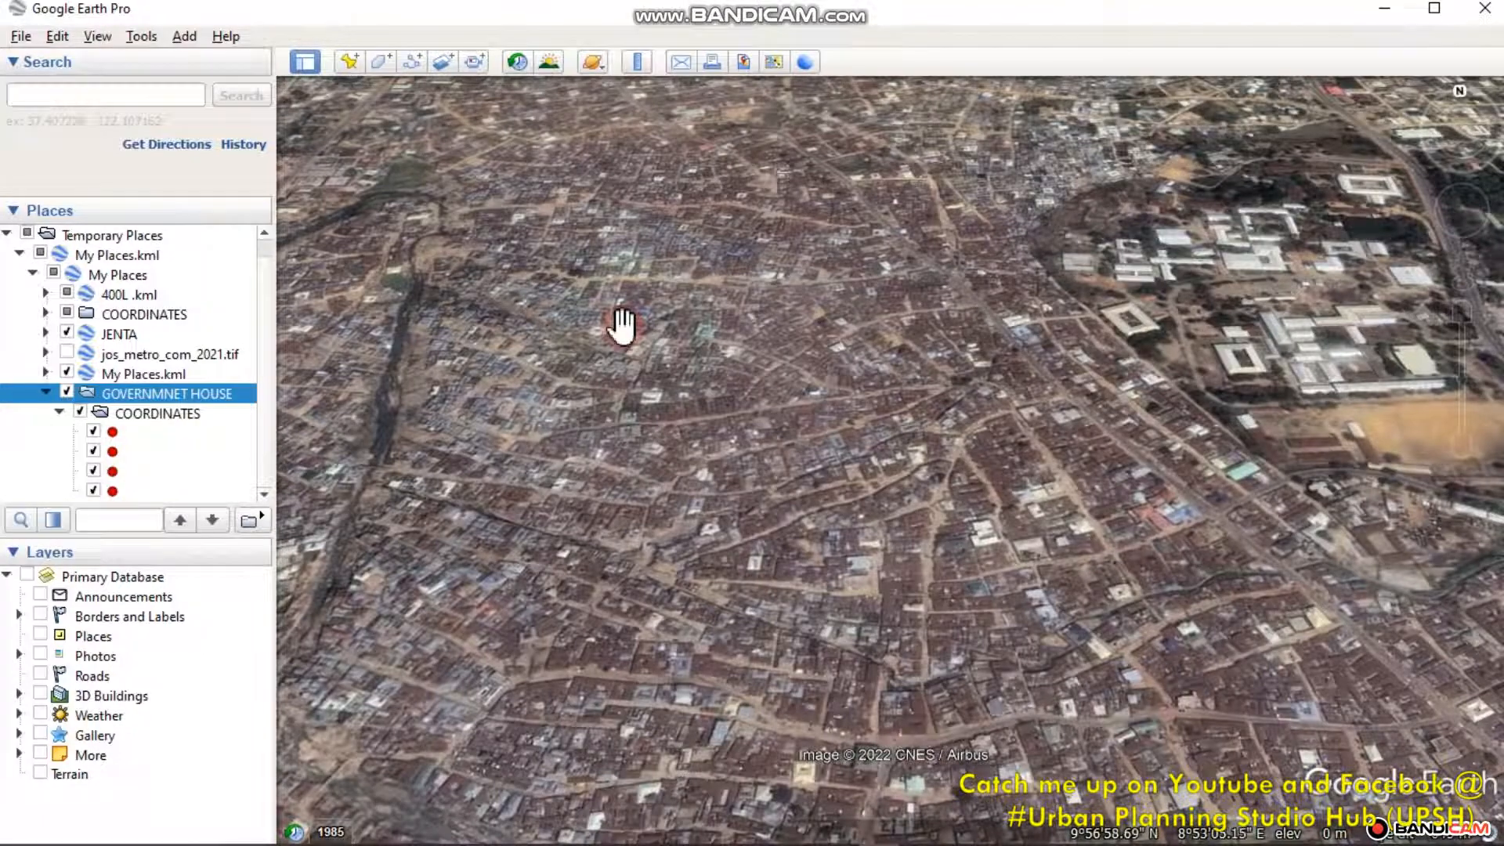
{"action": "scroll", "coordinate": [623, 323], "scroll_direction": "down", "scroll_amount": 3}
{"action": "scroll", "coordinate": [773, 396], "scroll_direction": "up", "scroll_amount": 1}
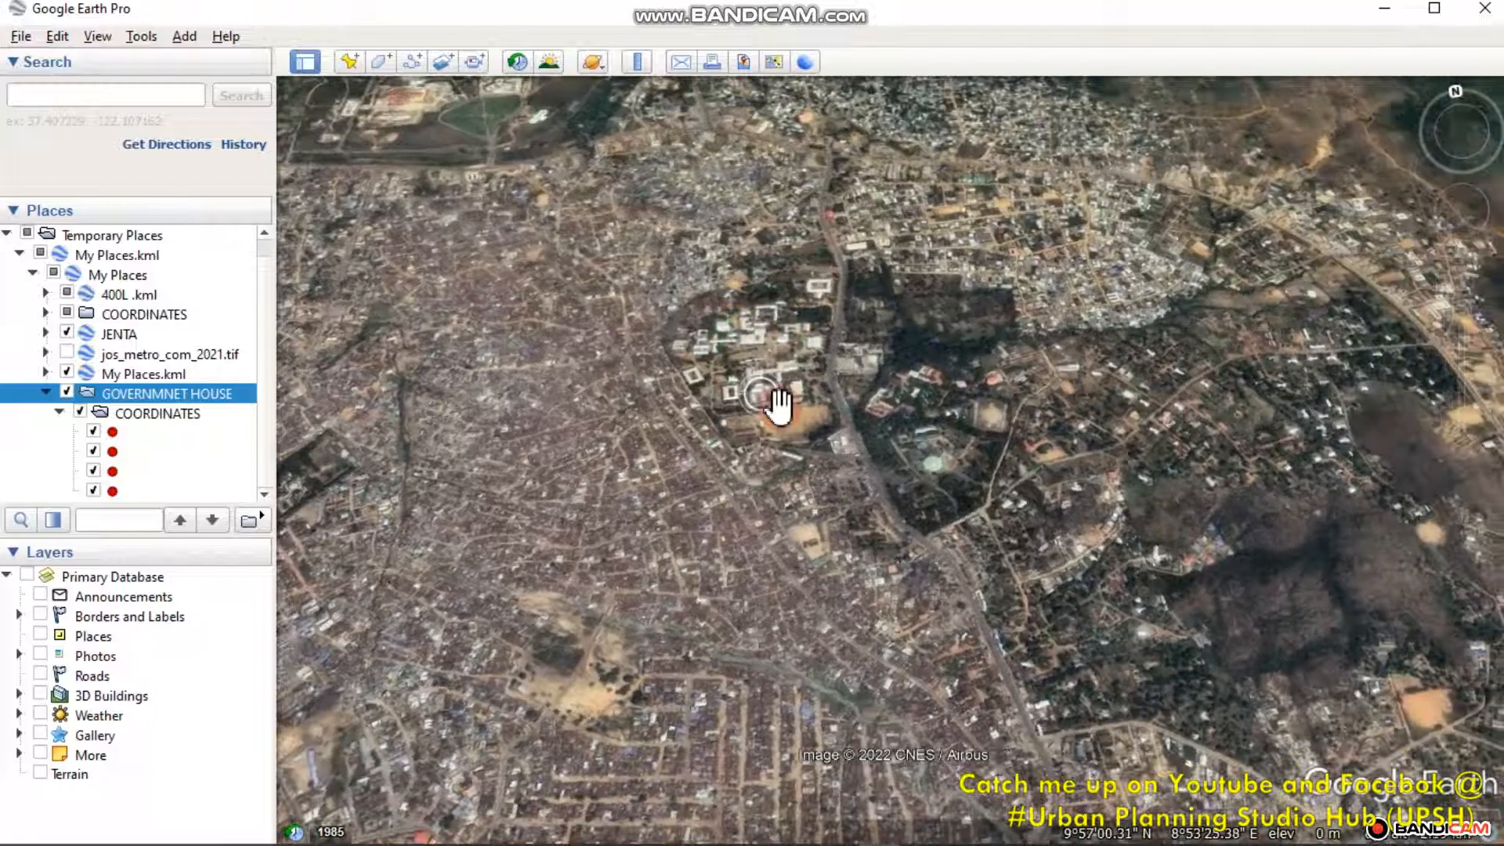
{"action": "middle_click_drag", "start_coordinate": [778, 404], "coordinate": [688, 392]}
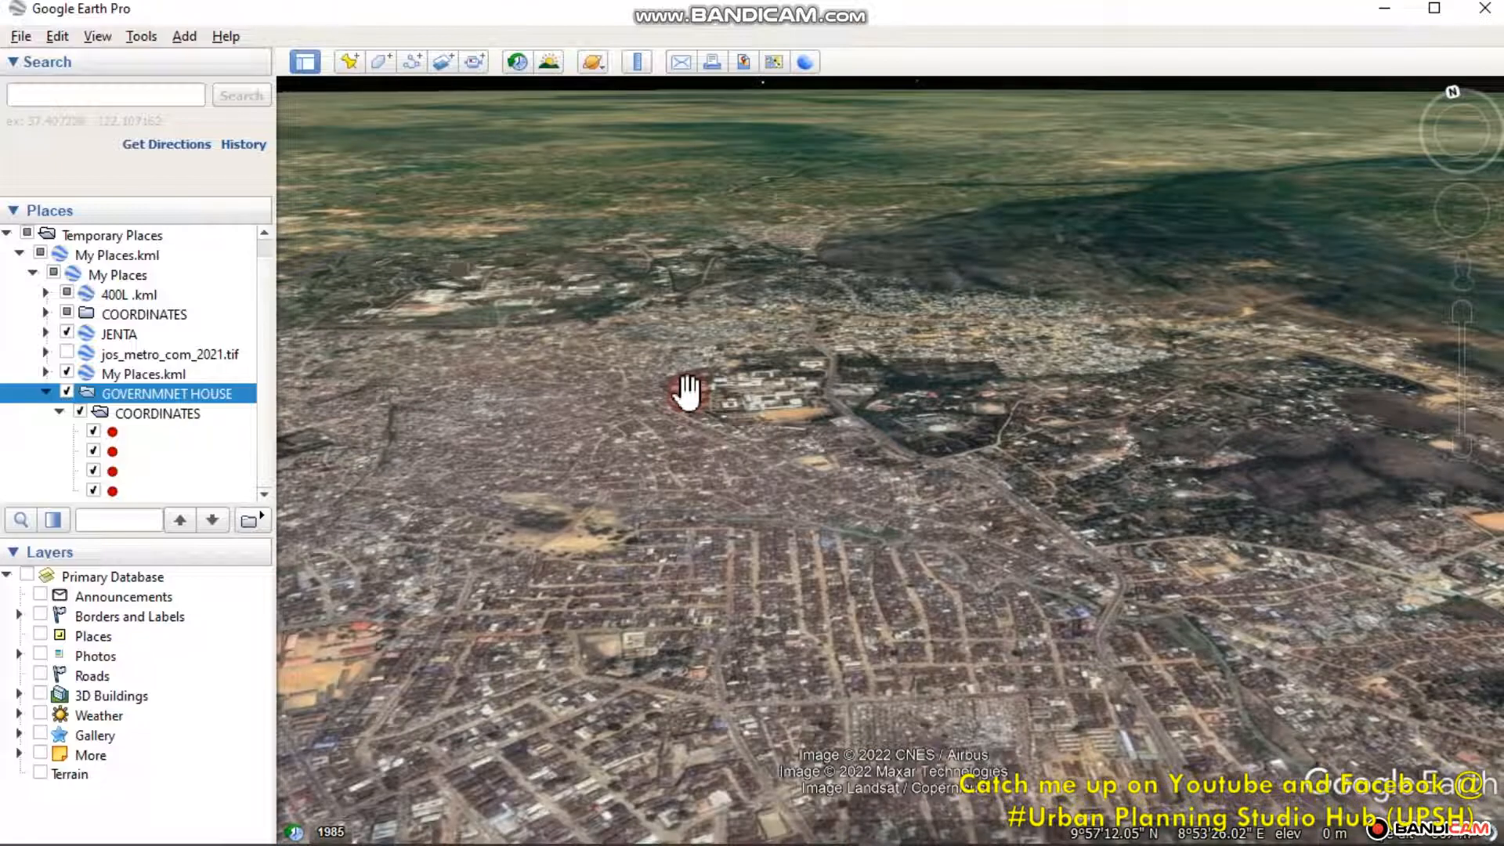
{"action": "right_click_drag", "start_coordinate": [688, 392], "coordinate": [1025, 462]}
{"action": "right_click_drag", "start_coordinate": [1062, 336], "coordinate": [806, 218]}
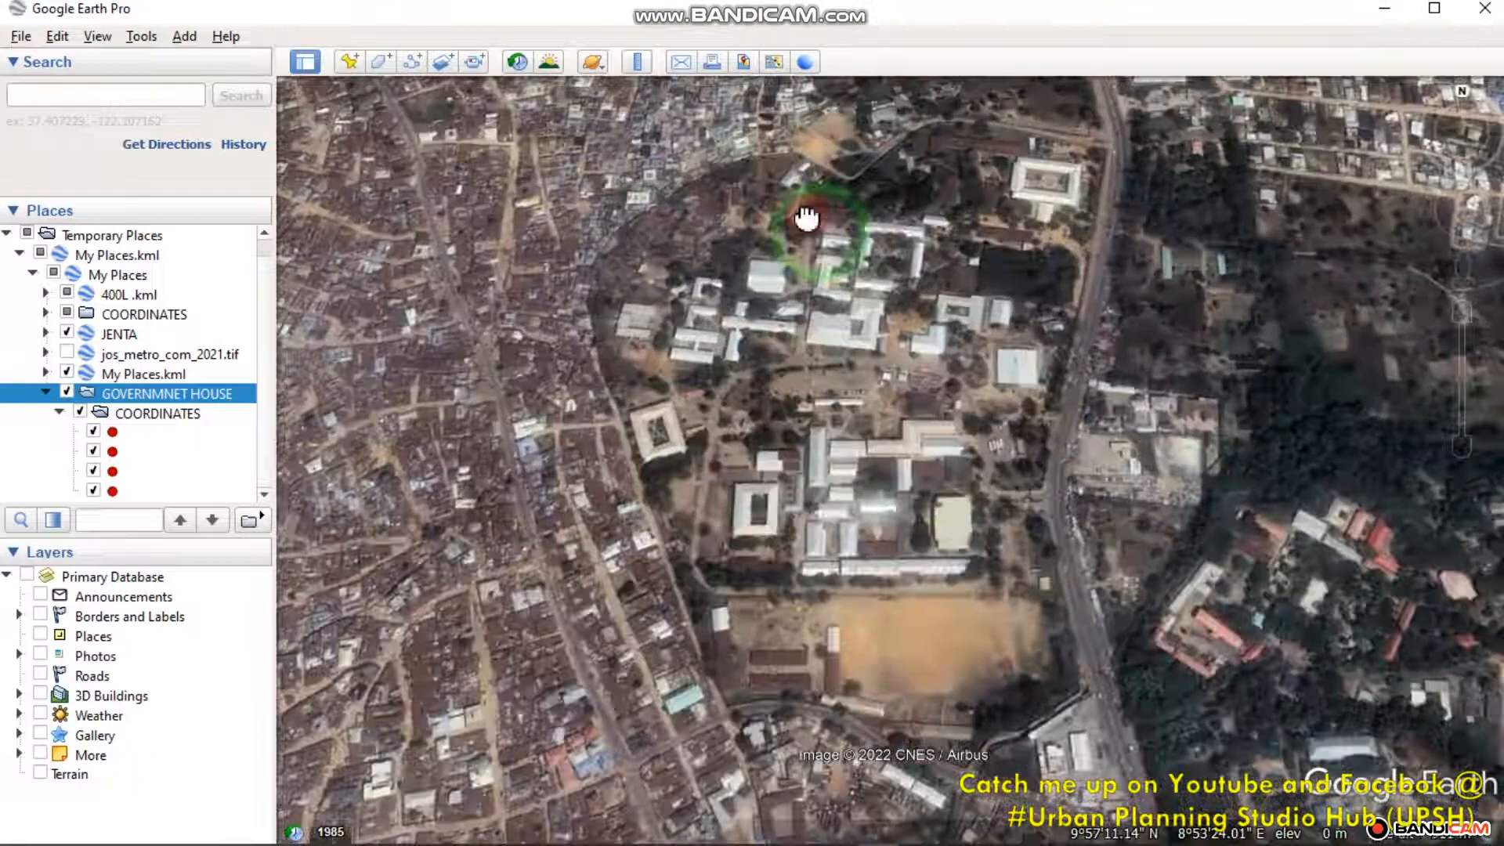
Step: Tilt the view over the campus toward the horizon, and reset both its tilt and compass
{"action": "left_click_drag", "start_coordinate": [761, 211], "coordinate": [734, 227]}
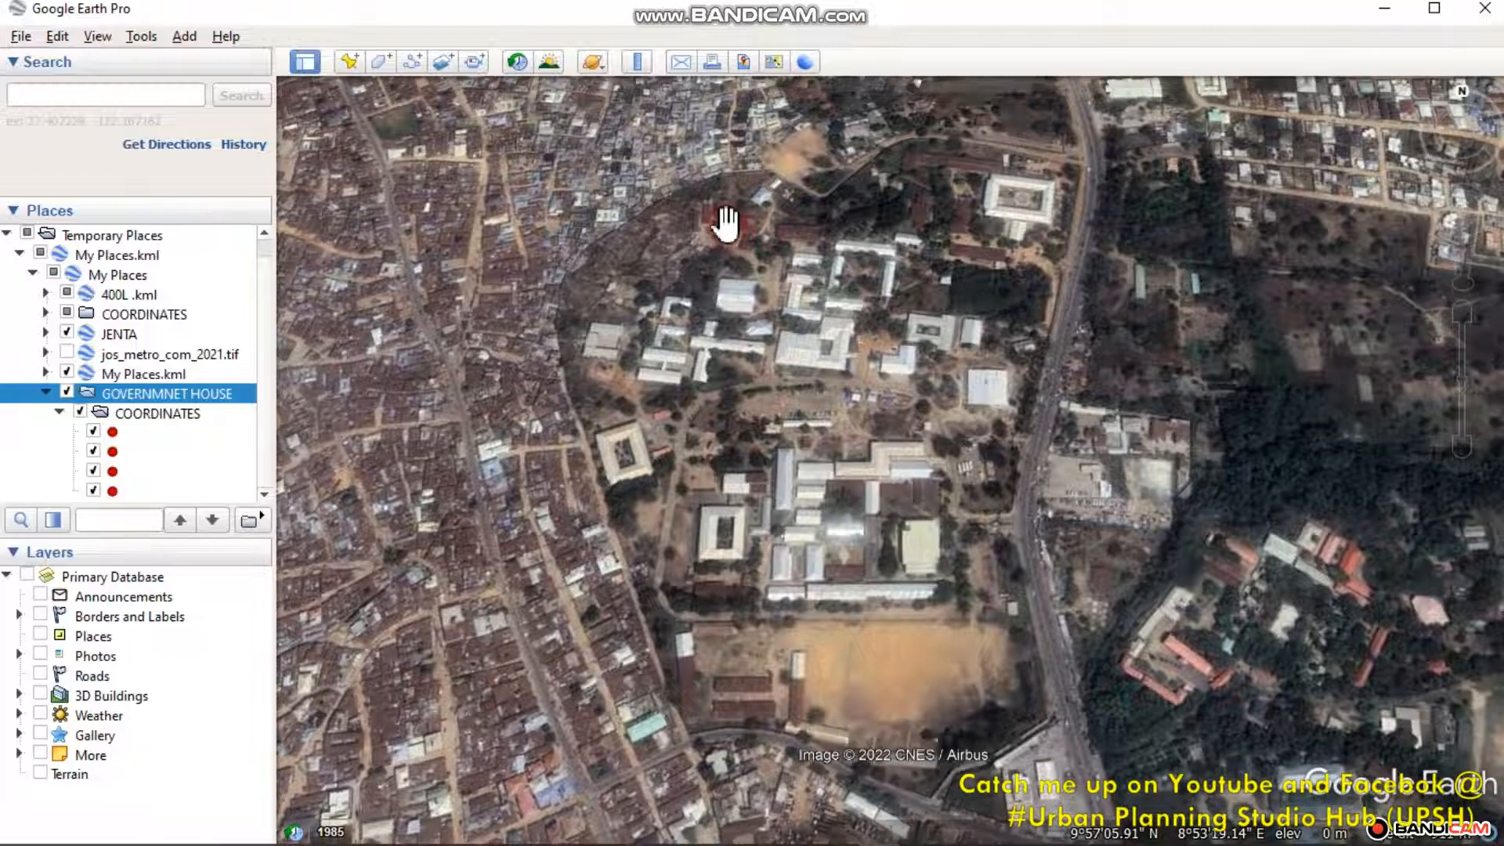
{"action": "right_click_drag", "start_coordinate": [735, 219], "coordinate": [796, 492]}
{"action": "right_click_drag", "start_coordinate": [794, 369], "coordinate": [806, 312]}
{"action": "middle_click_drag", "start_coordinate": [807, 312], "coordinate": [813, 358]}
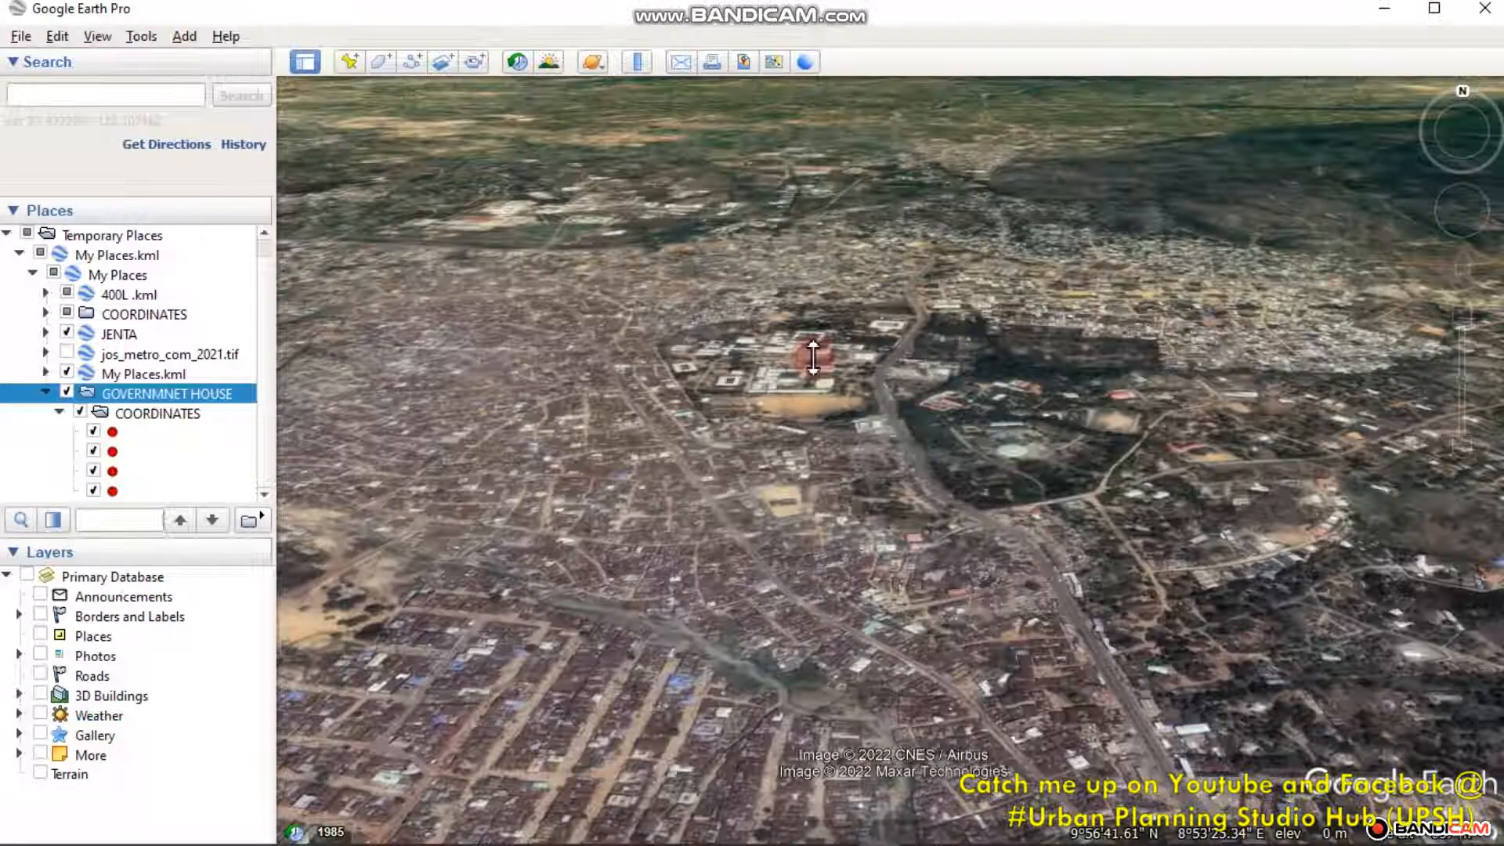
{"action": "right_click_drag", "start_coordinate": [813, 358], "coordinate": [835, 312]}
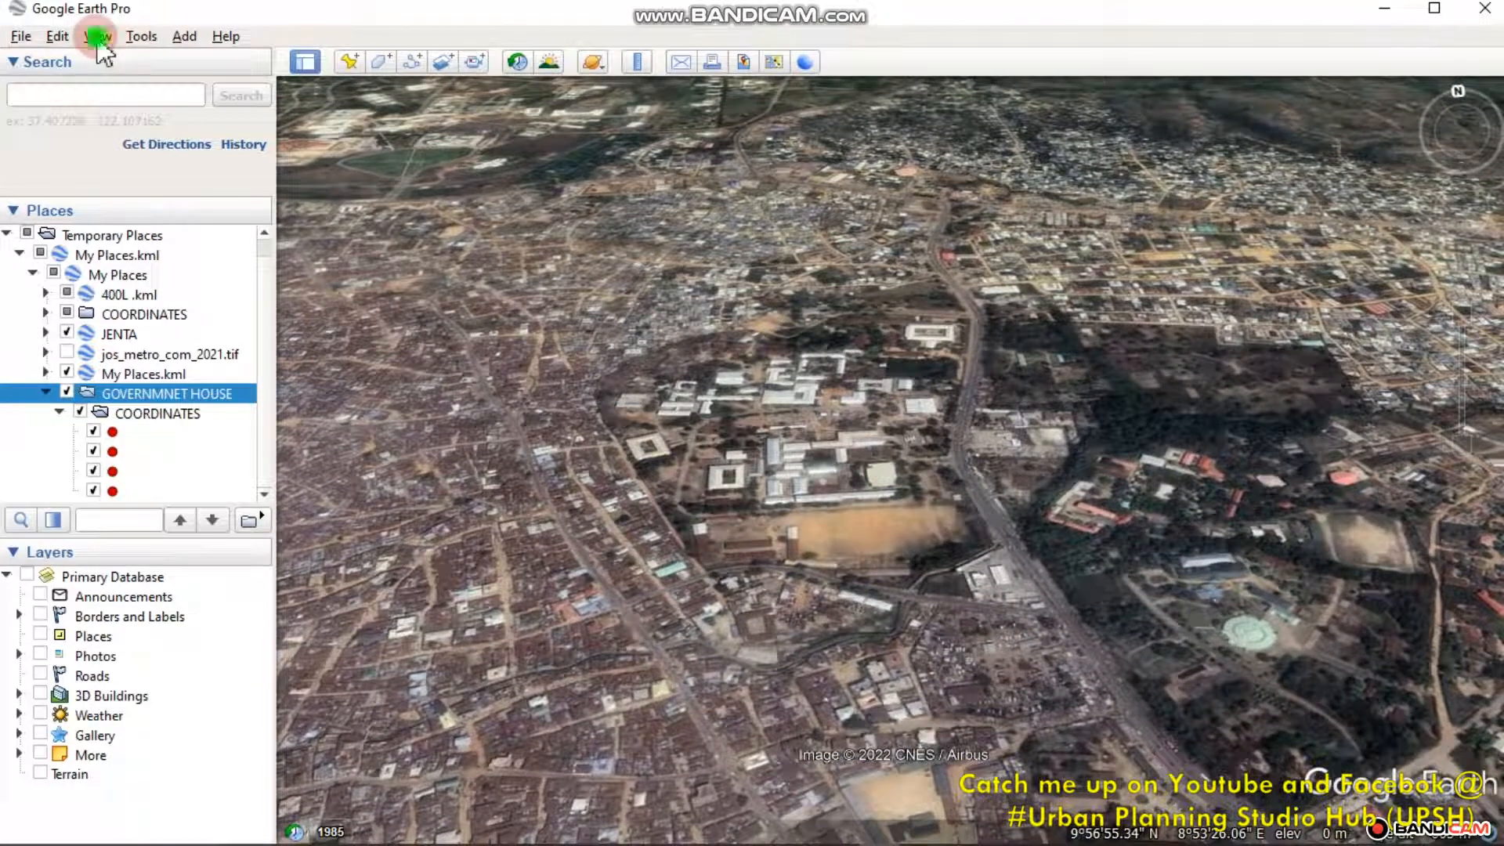
{"action": "left_click", "coordinate": [97, 37]}
{"action": "left_click", "coordinate": [149, 427]}
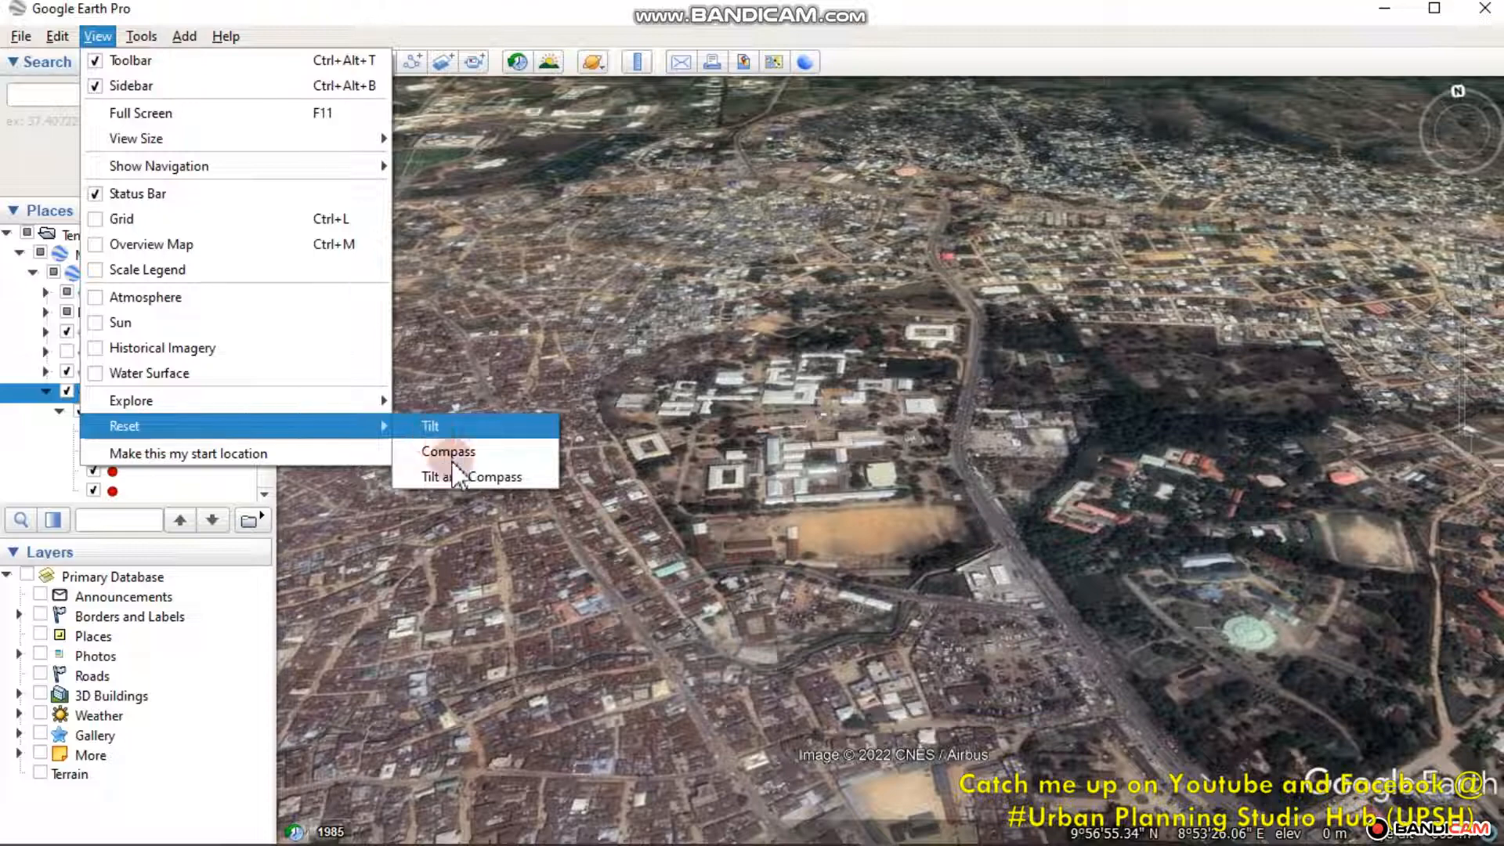
{"action": "left_click", "coordinate": [468, 477]}
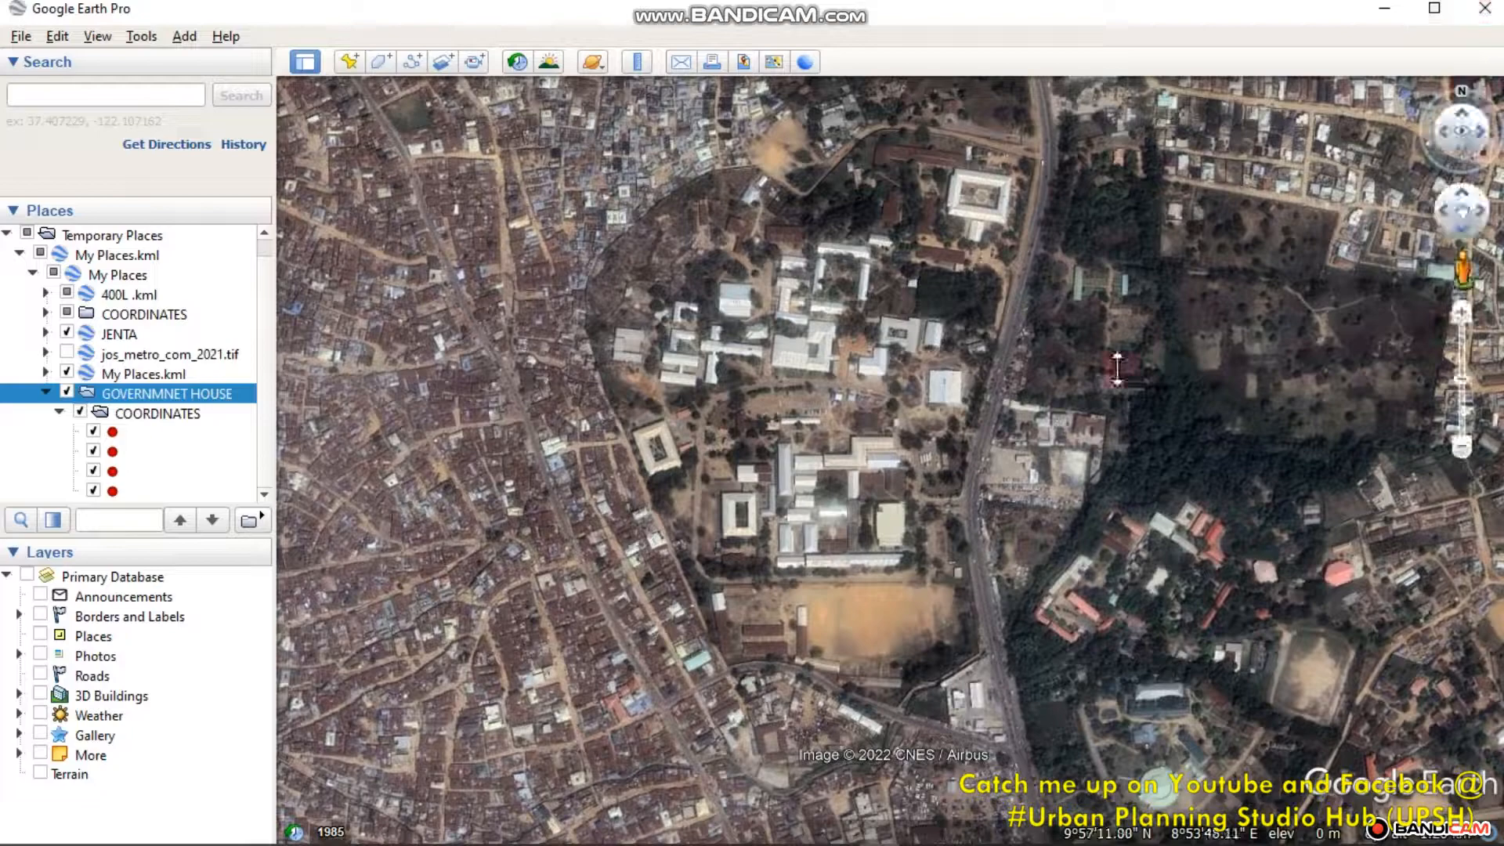
Step: Rotate and tilt the view to see the campus from the east, and restore the north-up, top-down orientation
{"action": "middle_click_drag", "start_coordinate": [721, 608], "coordinate": [1086, 368]}
{"action": "scroll", "coordinate": [1049, 318], "scroll_direction": "down", "scroll_amount": 3}
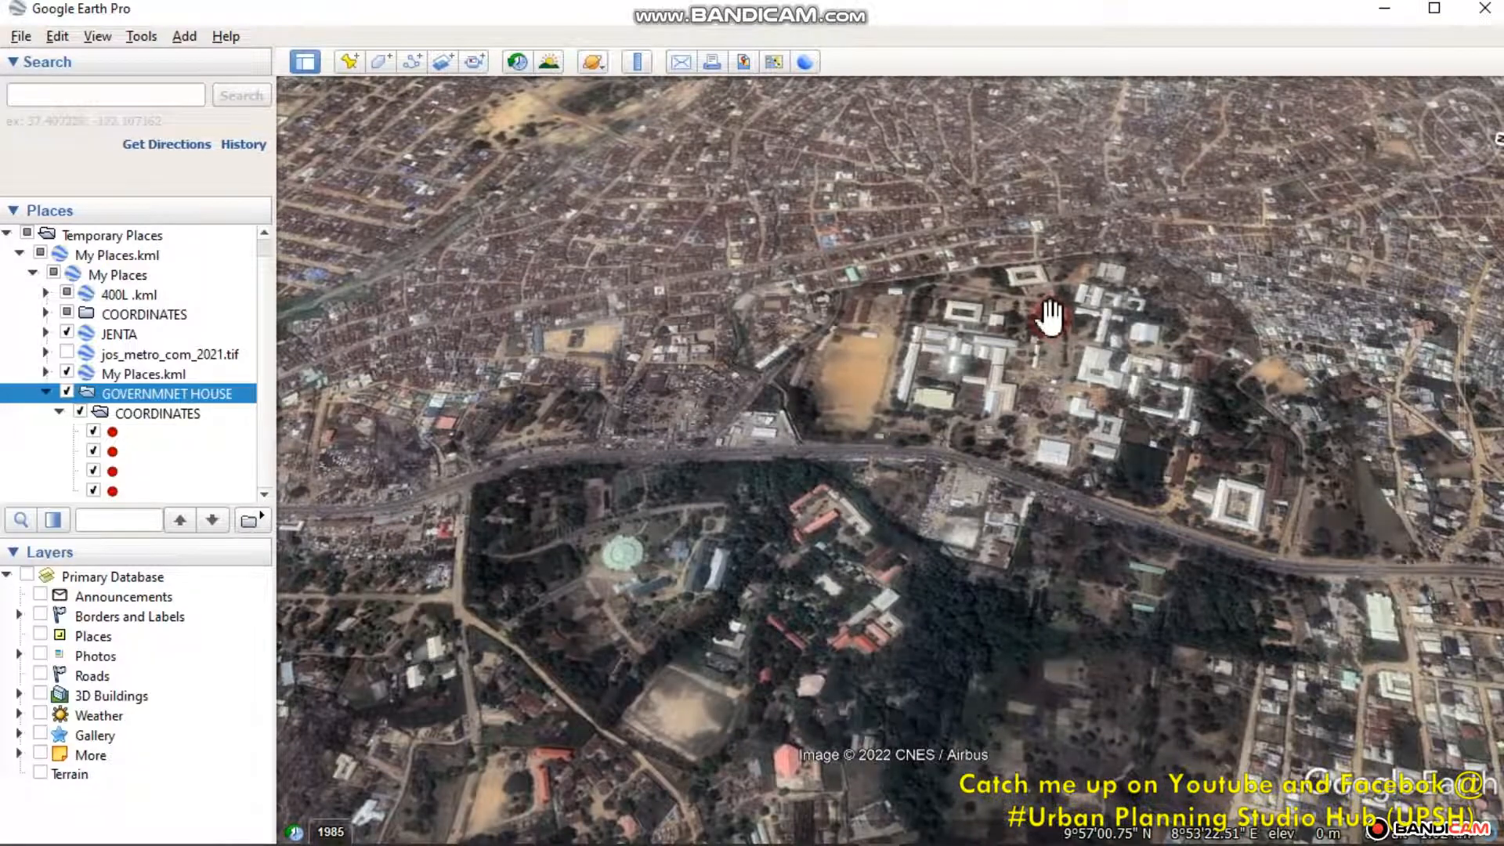
{"action": "scroll", "coordinate": [1180, 261], "scroll_direction": "up", "scroll_amount": 2}
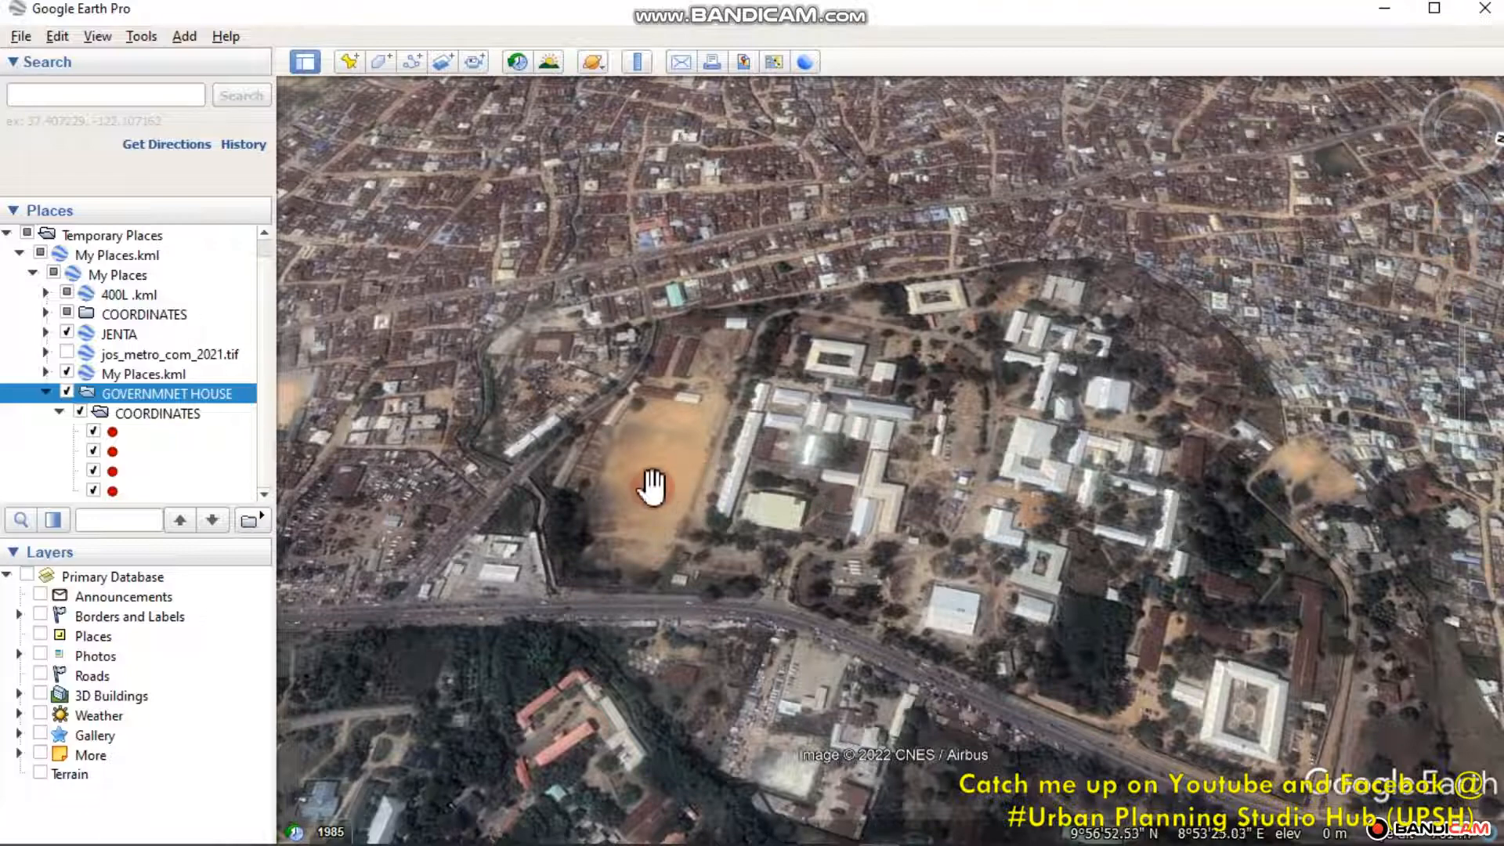
{"action": "left_click", "coordinate": [97, 37]}
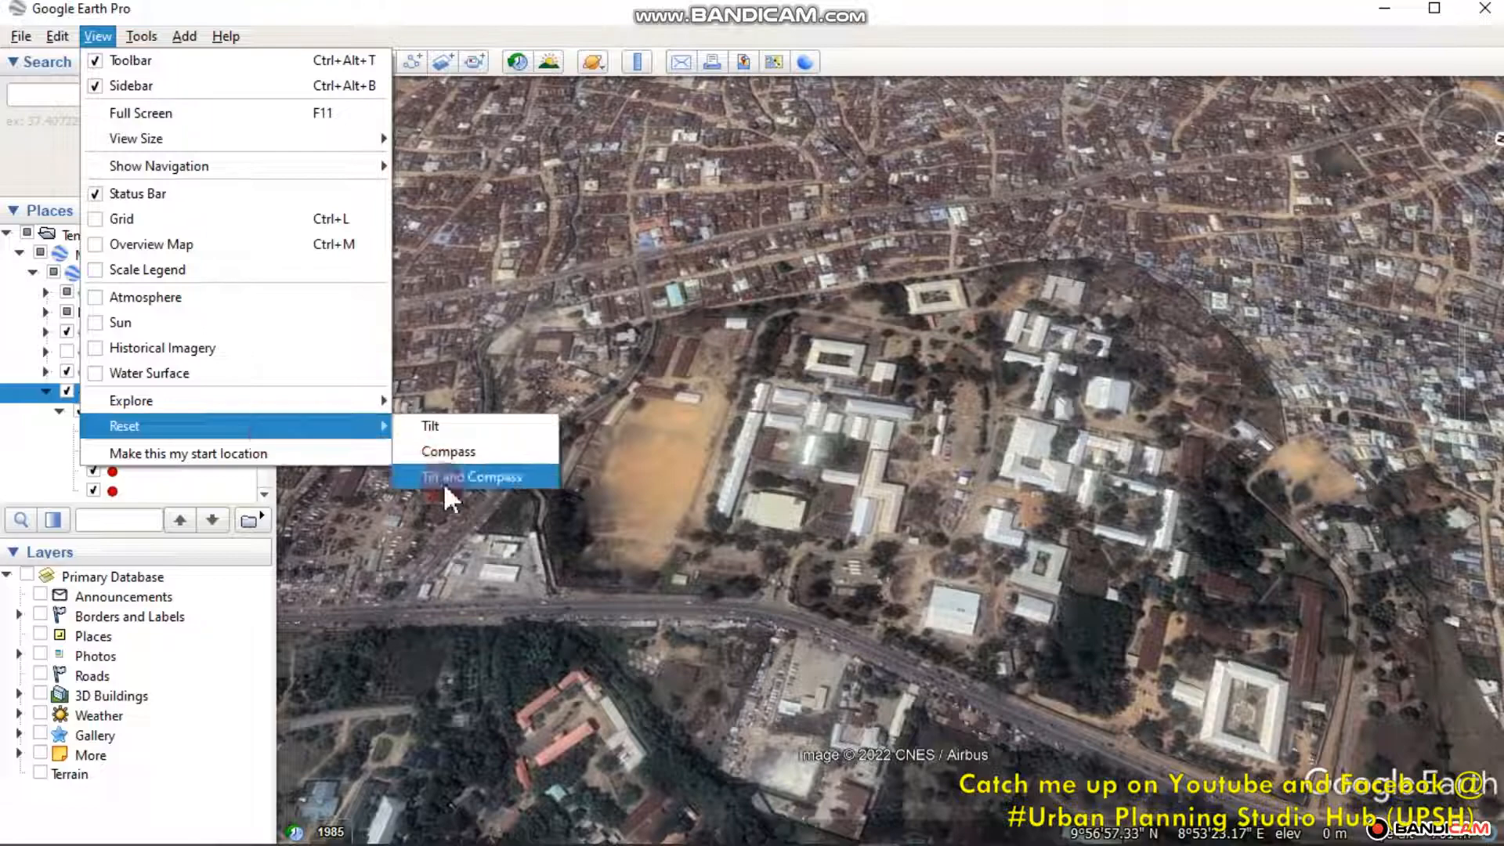
{"action": "left_click", "coordinate": [443, 480]}
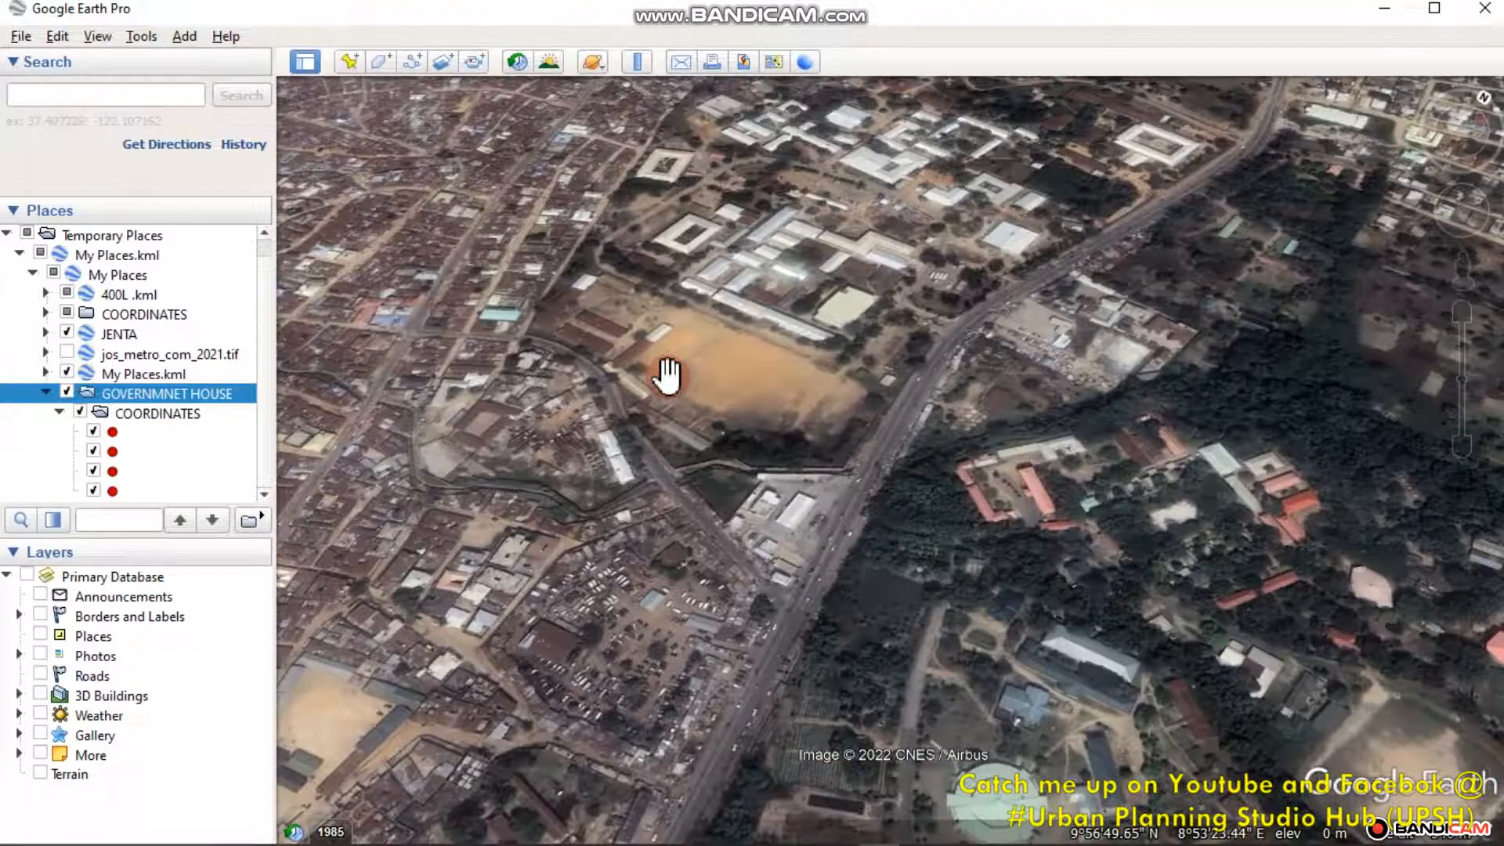
{"action": "key", "text": "r"}
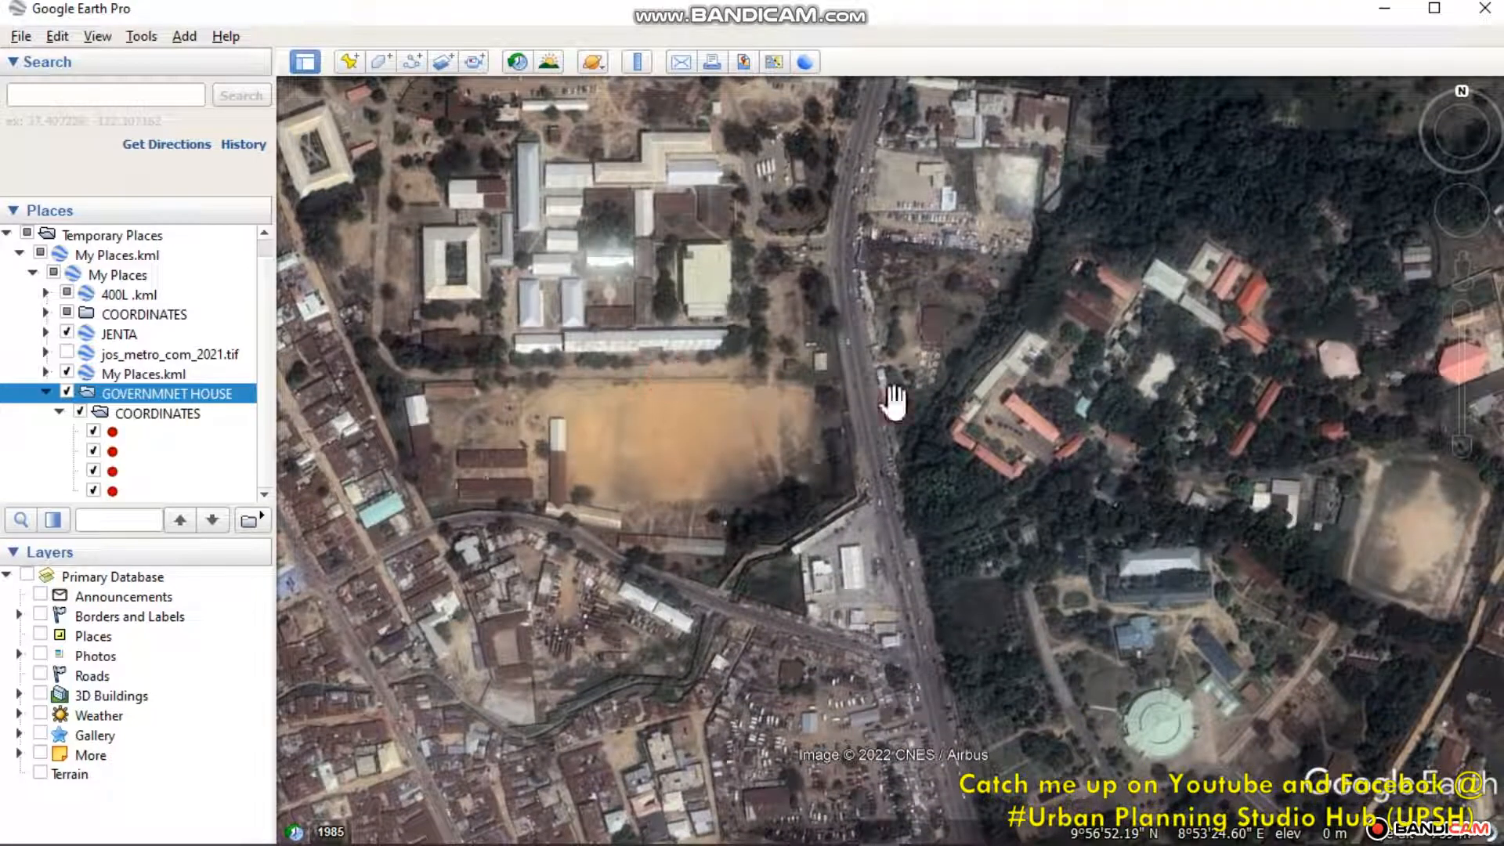
Step: Examine the campus and surrounding city from directly above at several zoom levels, from the wider metropolitan area down to the campus buildings
{"action": "scroll", "coordinate": [1047, 409], "scroll_direction": "down", "scroll_amount": 2}
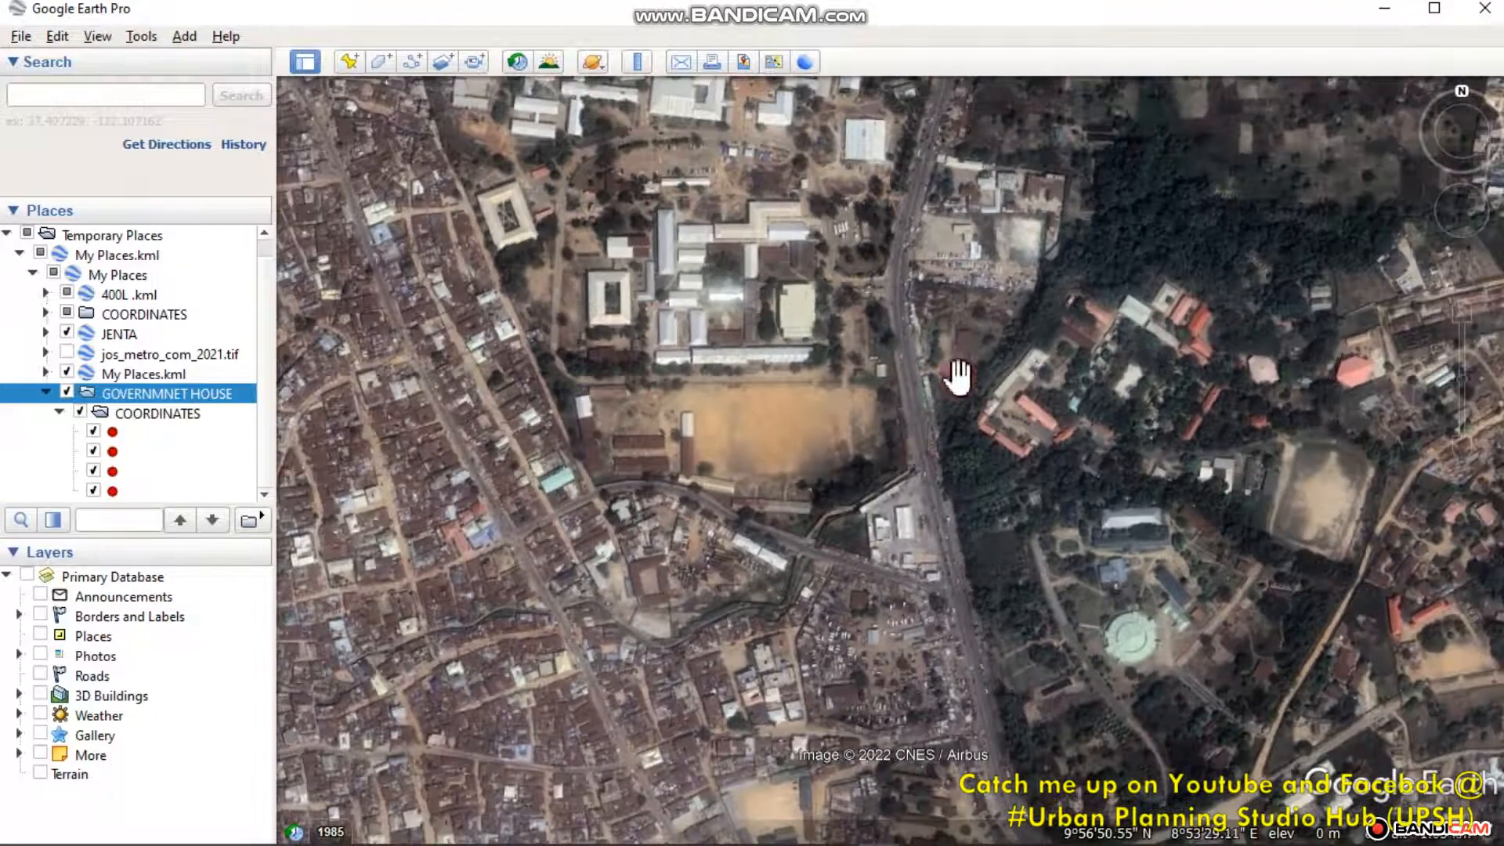
{"action": "left_click_drag", "start_coordinate": [956, 379], "coordinate": [1078, 502]}
{"action": "scroll", "coordinate": [1058, 501], "scroll_direction": "down", "scroll_amount": 2}
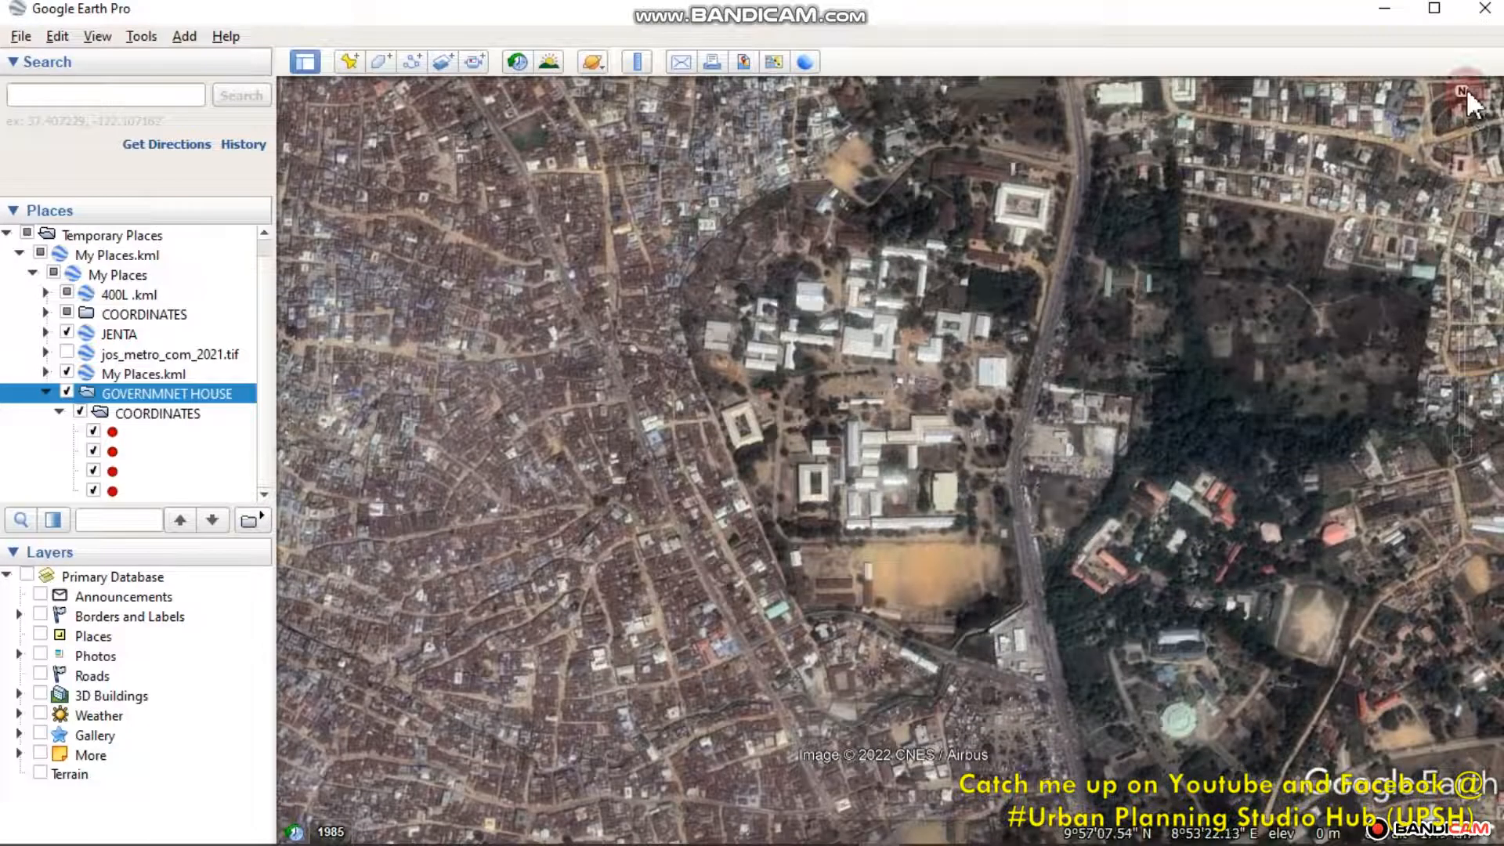
{"action": "mouse_move", "coordinate": [1464, 91]}
{"action": "left_click_drag", "start_coordinate": [887, 179], "coordinate": [774, 339]}
{"action": "scroll", "coordinate": [791, 297], "scroll_direction": "down", "scroll_amount": 3}
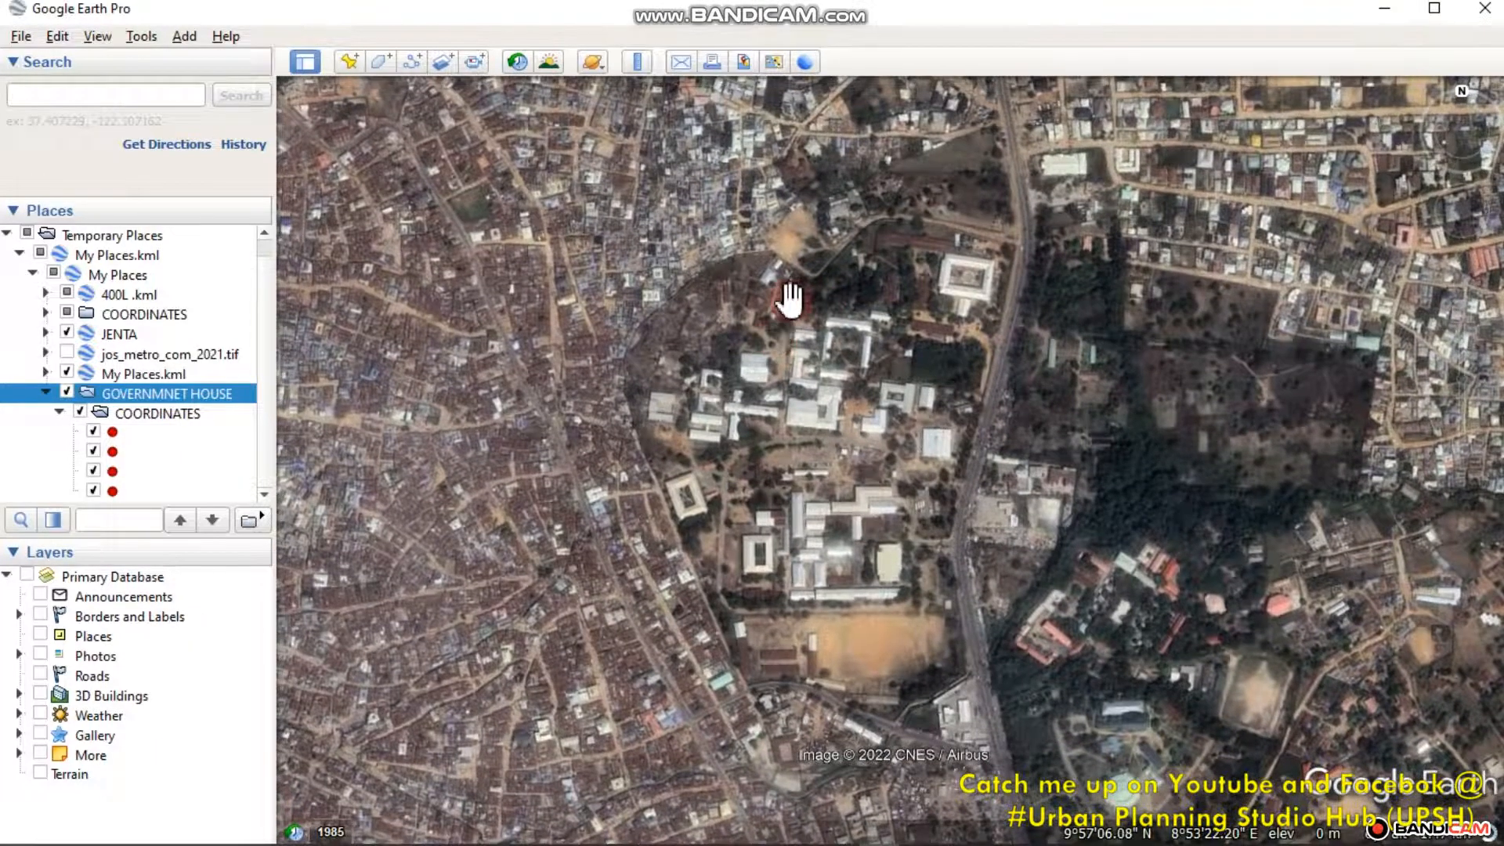
{"action": "scroll", "coordinate": [807, 302], "scroll_direction": "down", "scroll_amount": 4}
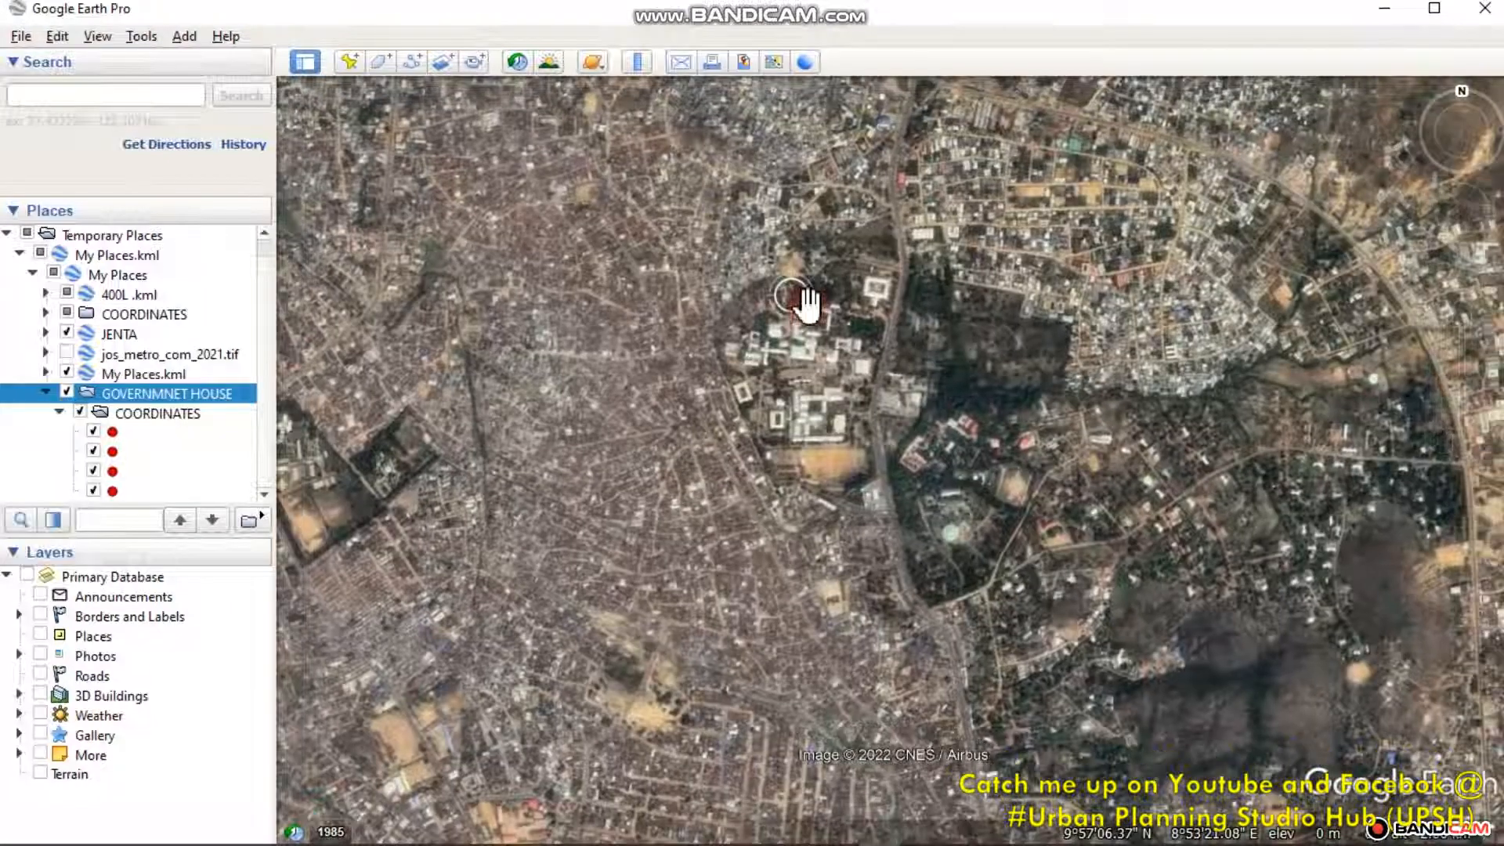
{"action": "scroll", "coordinate": [812, 300], "scroll_direction": "up", "scroll_amount": 1}
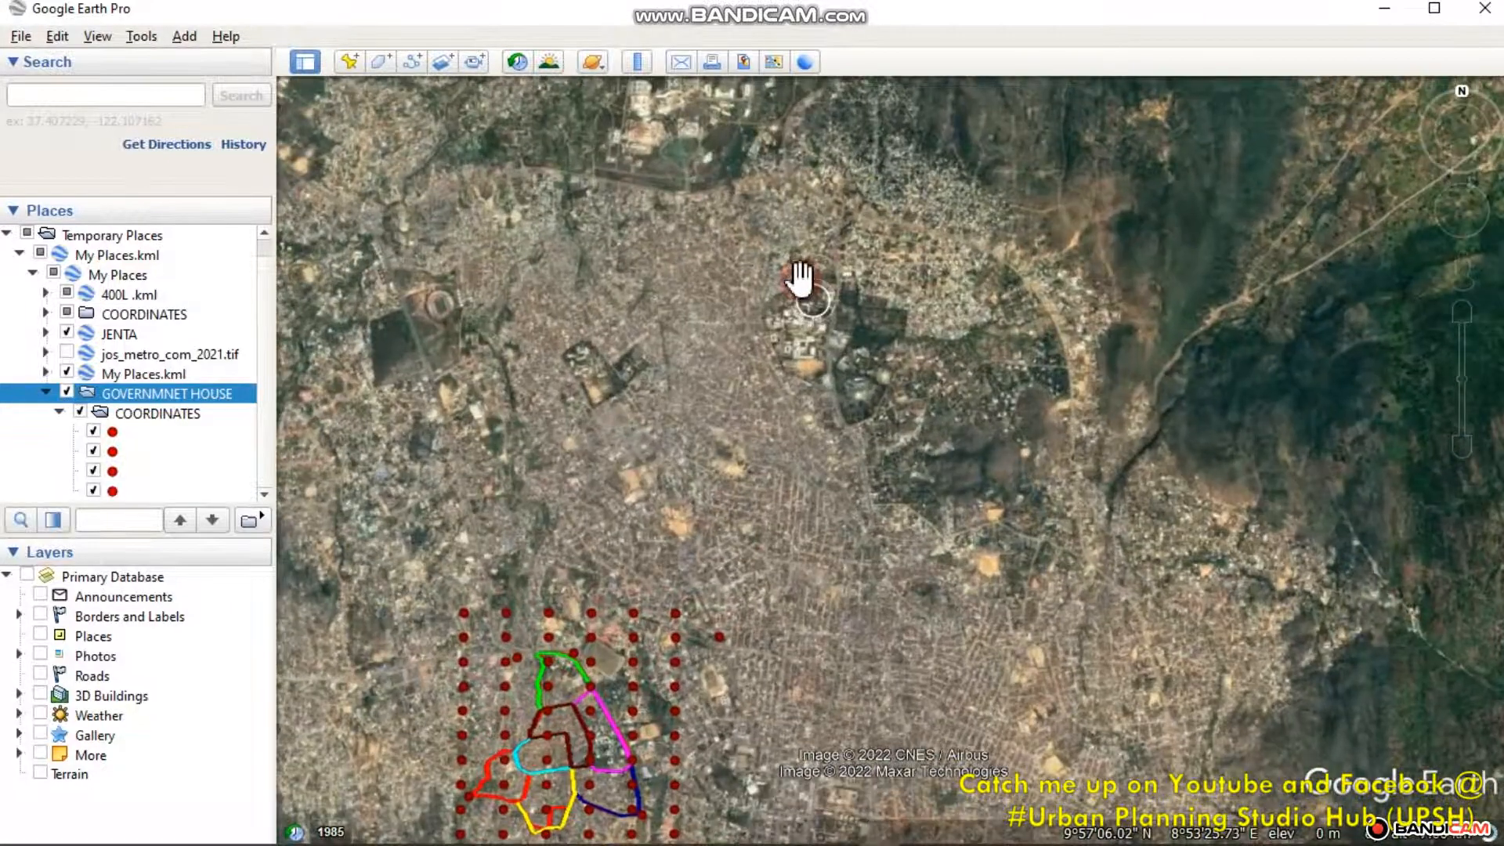
{"action": "scroll", "coordinate": [799, 280], "scroll_direction": "up", "scroll_amount": 3}
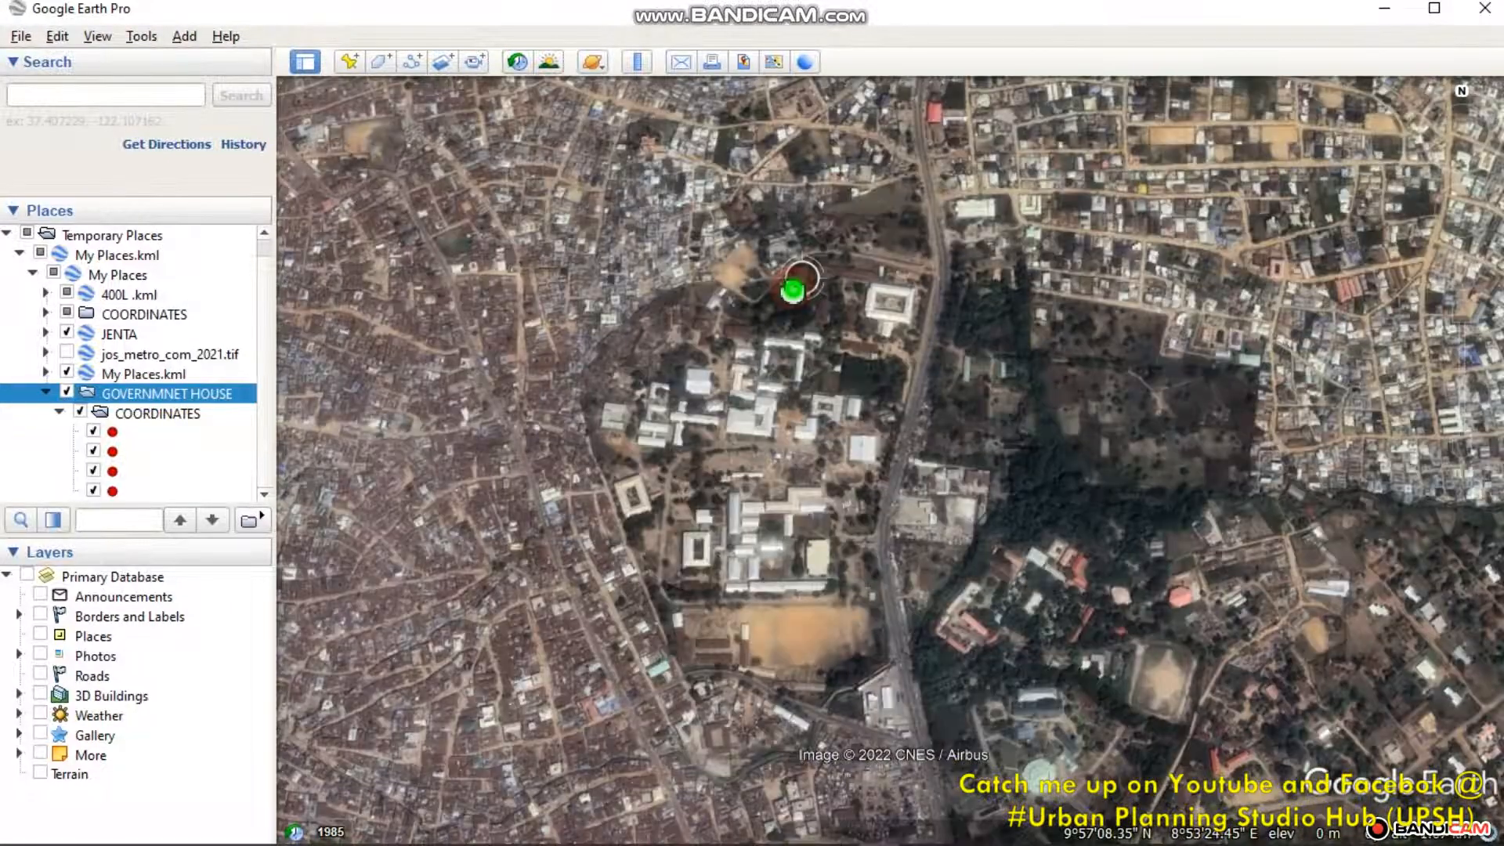
{"action": "scroll", "coordinate": [811, 259], "scroll_direction": "up", "scroll_amount": 2}
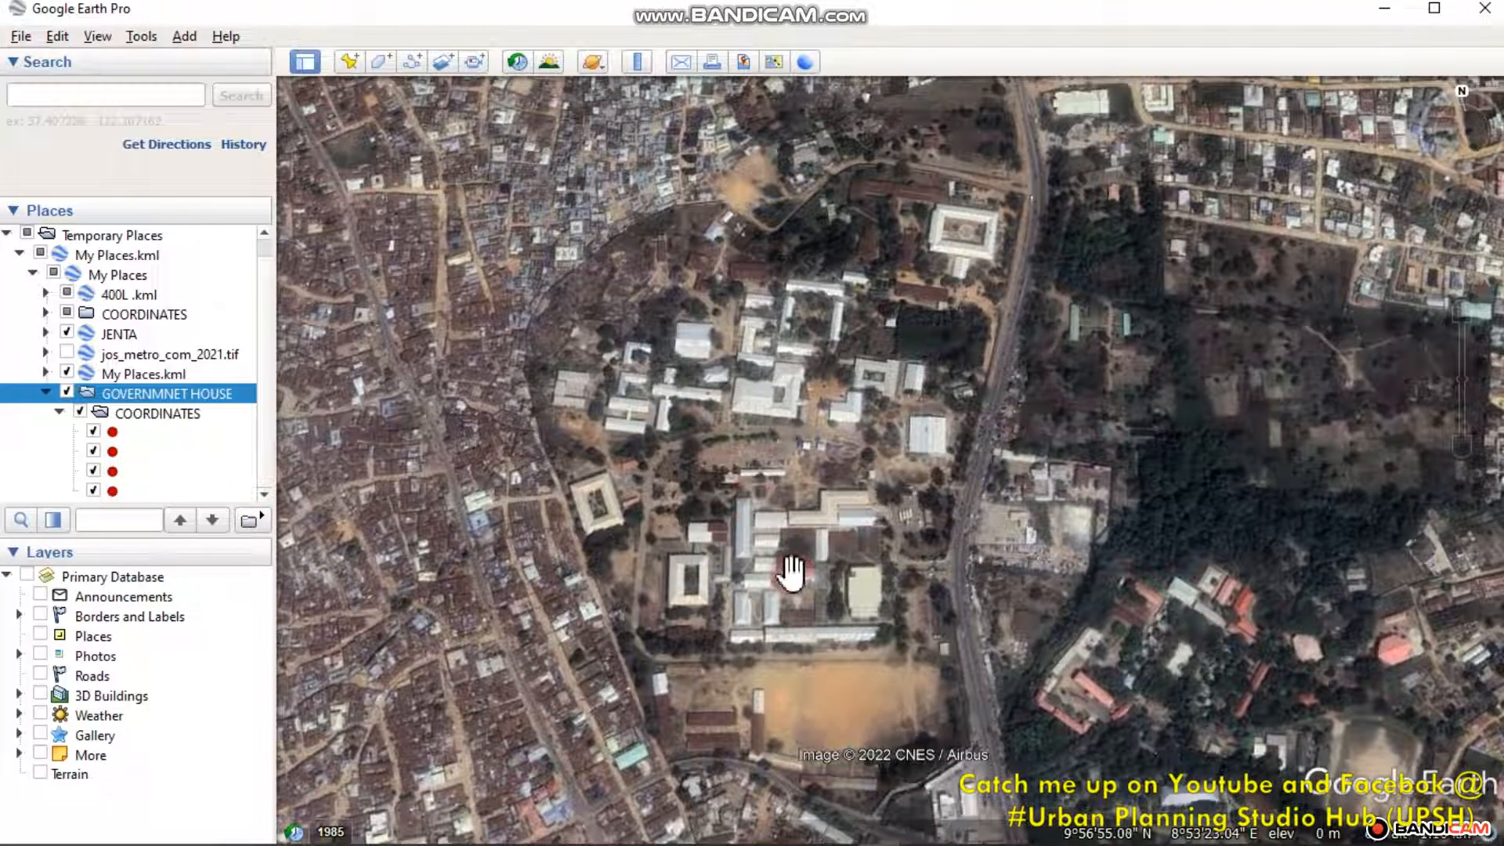
{"action": "scroll", "coordinate": [791, 574], "scroll_direction": "up", "scroll_amount": 2}
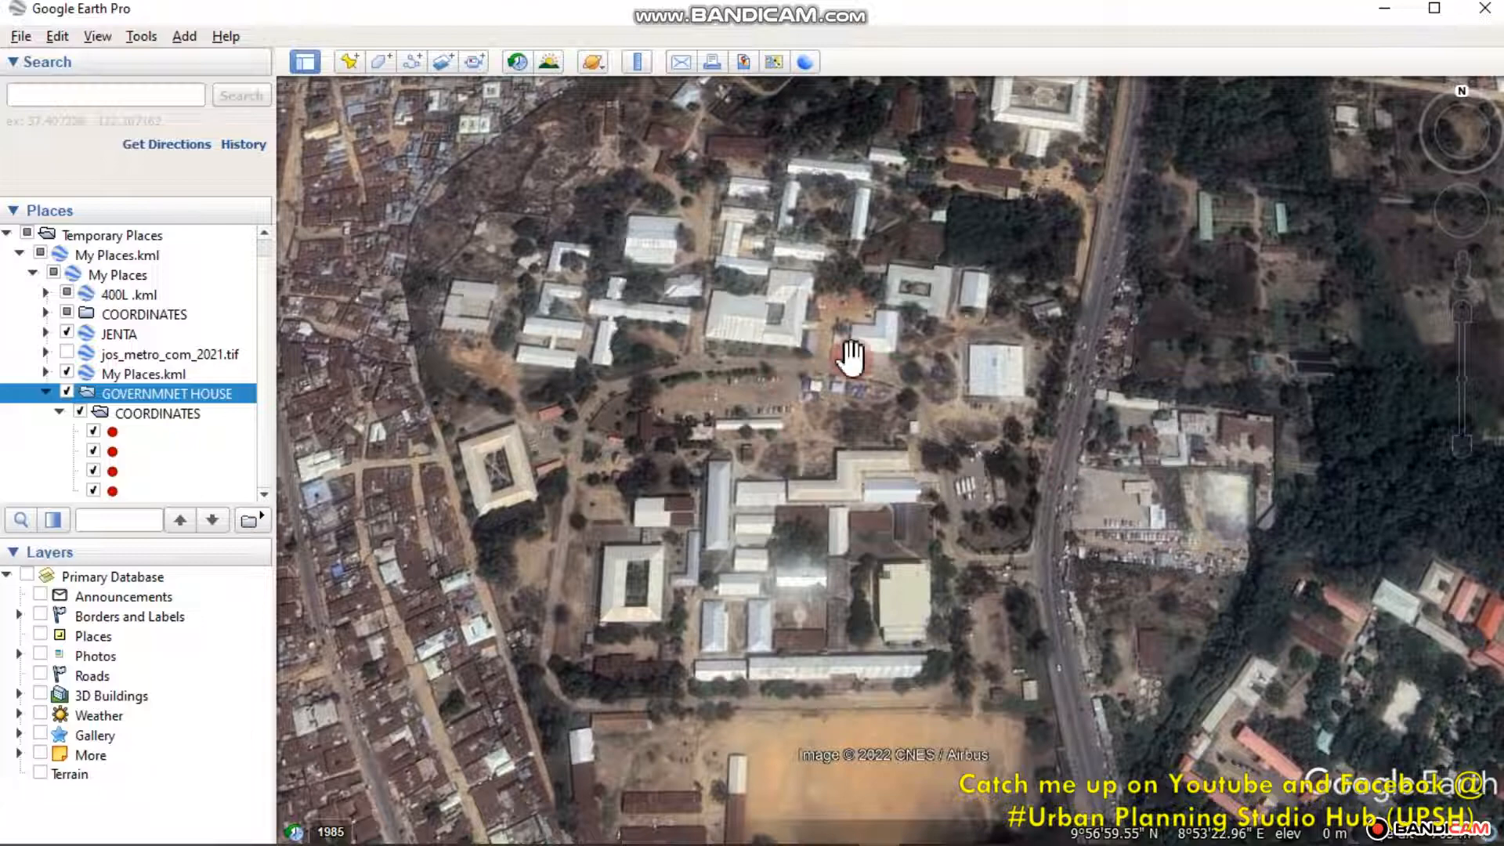
{"action": "scroll", "coordinate": [851, 358], "scroll_direction": "up", "scroll_amount": 1}
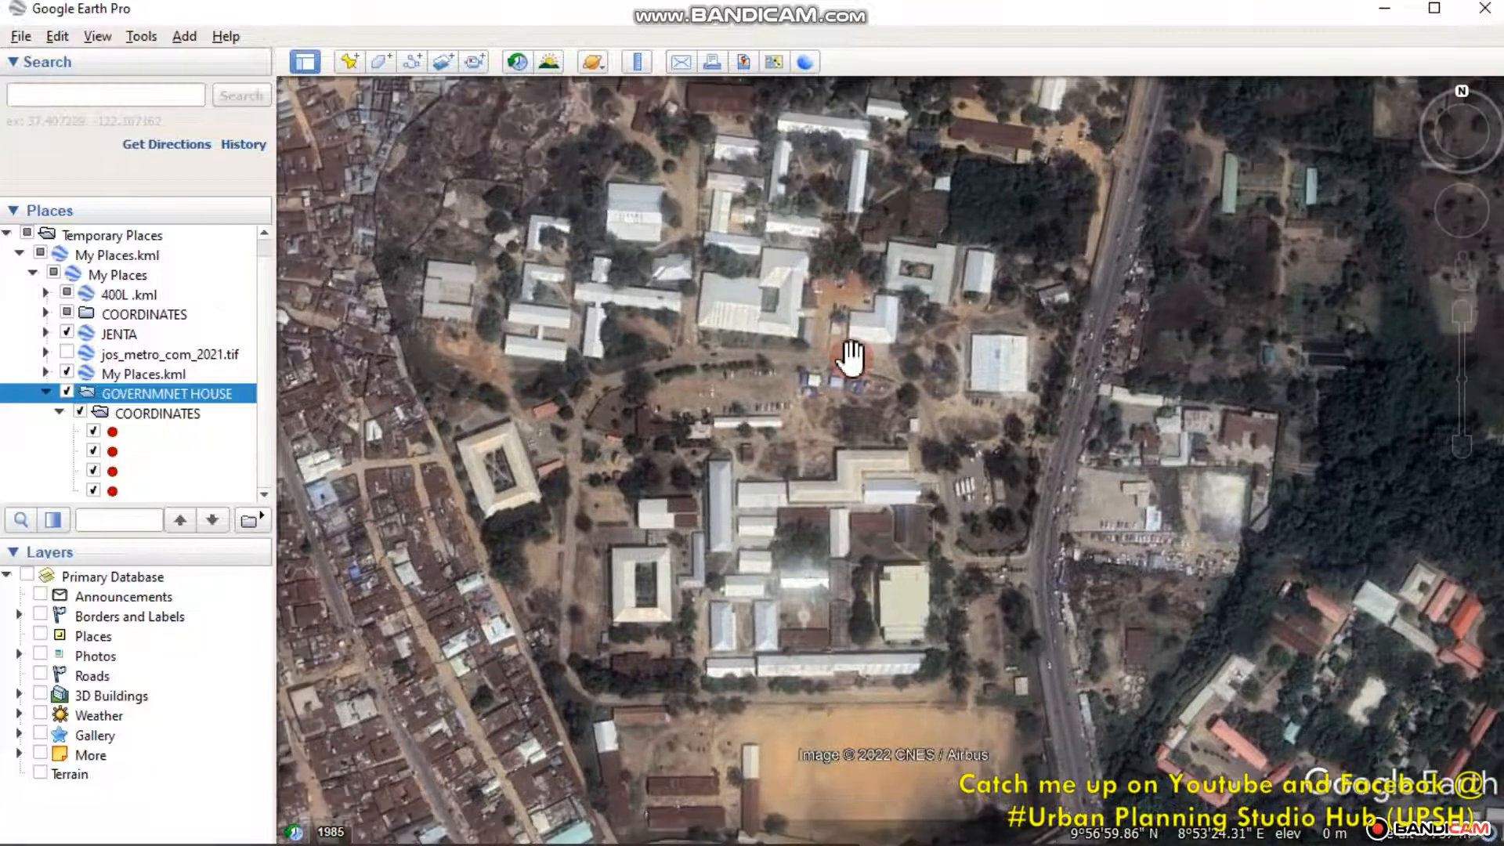
{"action": "left_click_drag", "start_coordinate": [866, 336], "coordinate": [890, 486]}
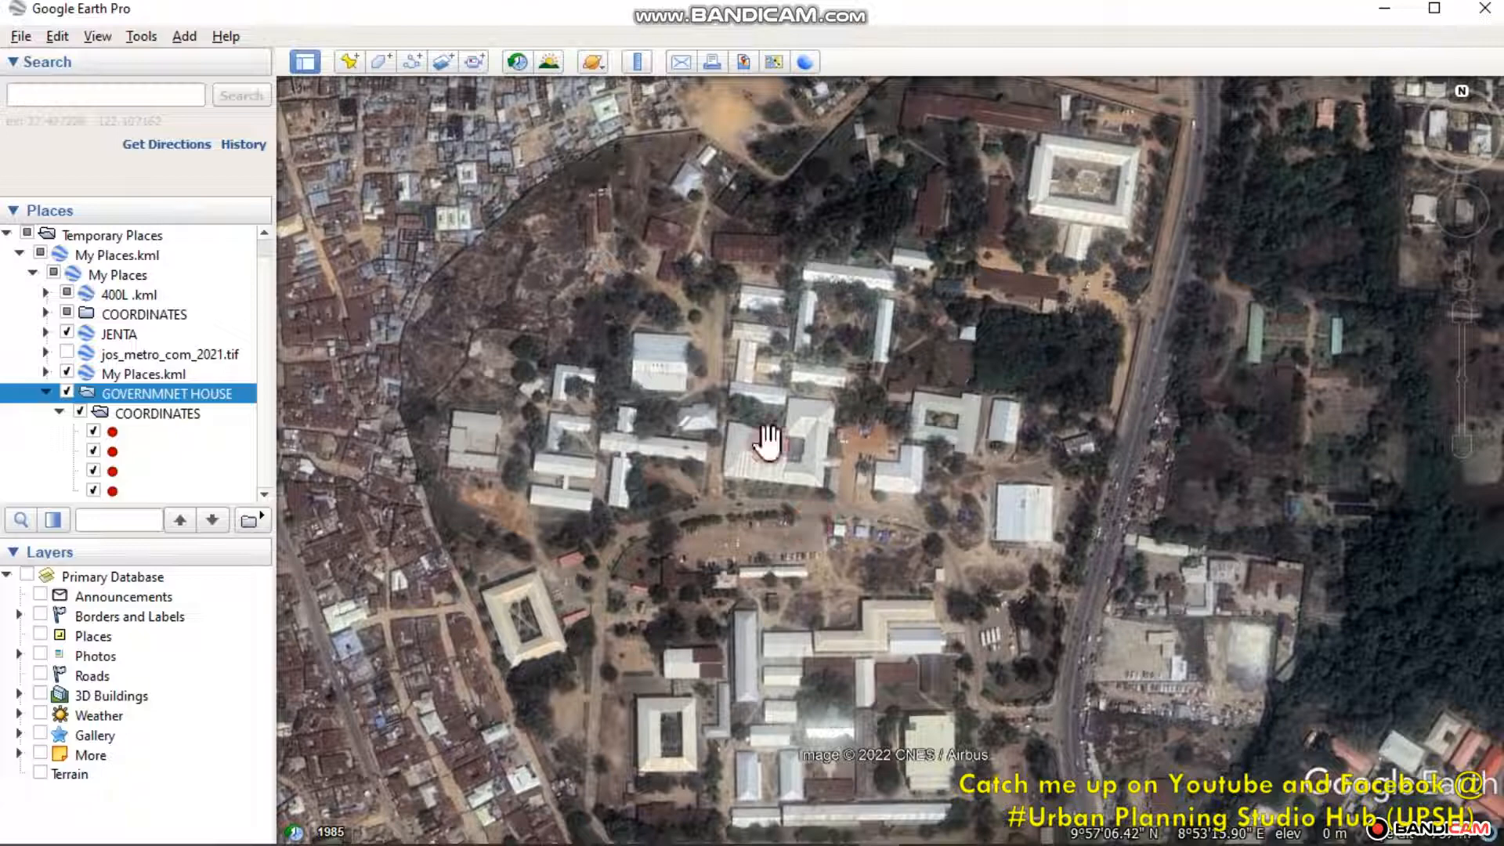
{"action": "scroll", "coordinate": [865, 199], "scroll_direction": "down", "scroll_amount": 2}
{"action": "scroll", "coordinate": [823, 329], "scroll_direction": "up", "scroll_amount": 2}
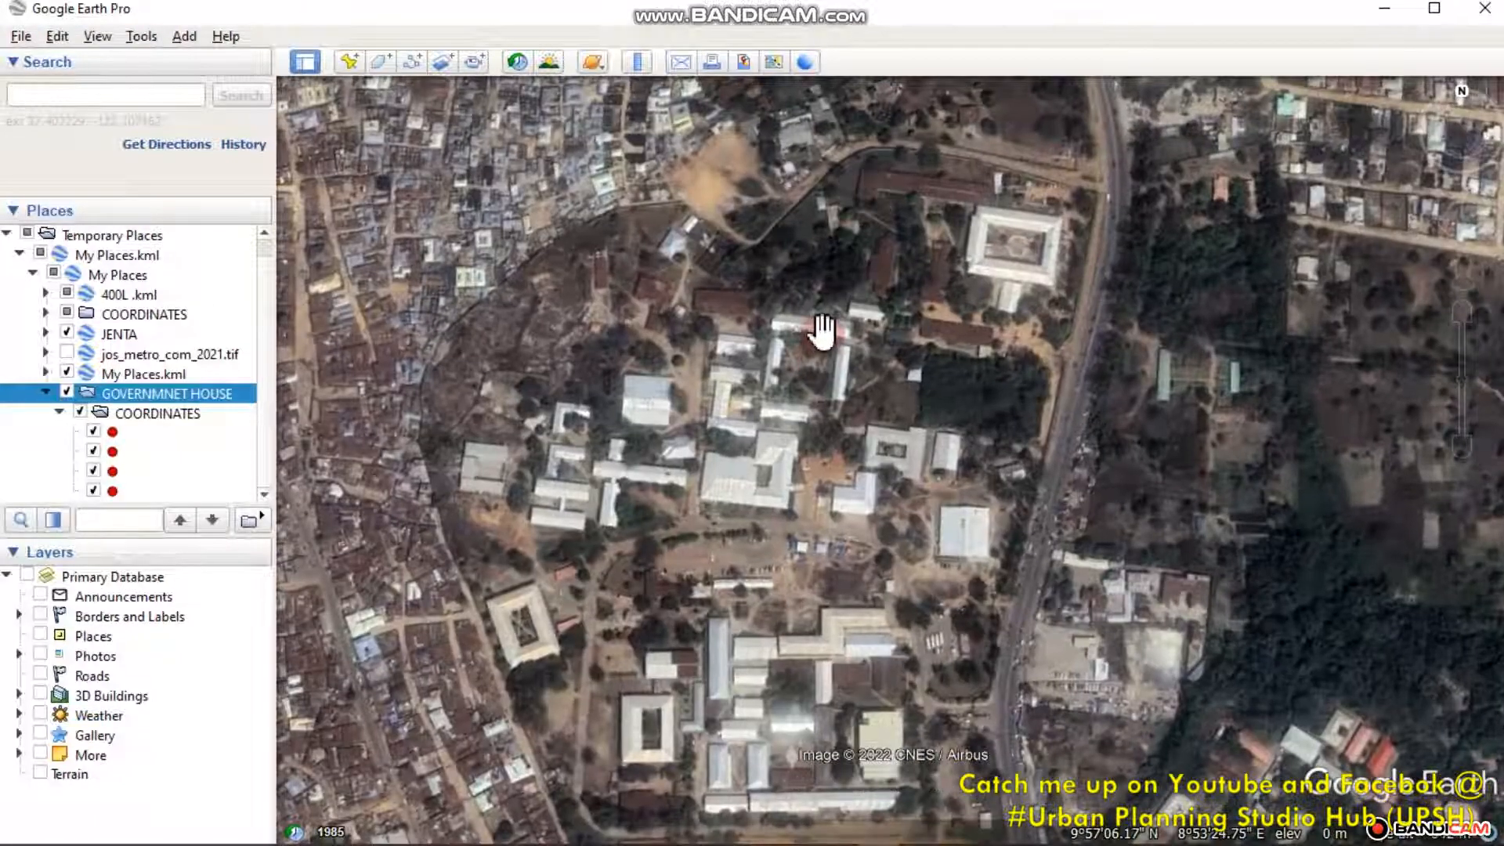
{"action": "left_click", "coordinate": [837, 297]}
{"action": "scroll", "coordinate": [837, 296], "scroll_direction": "down", "scroll_amount": 2}
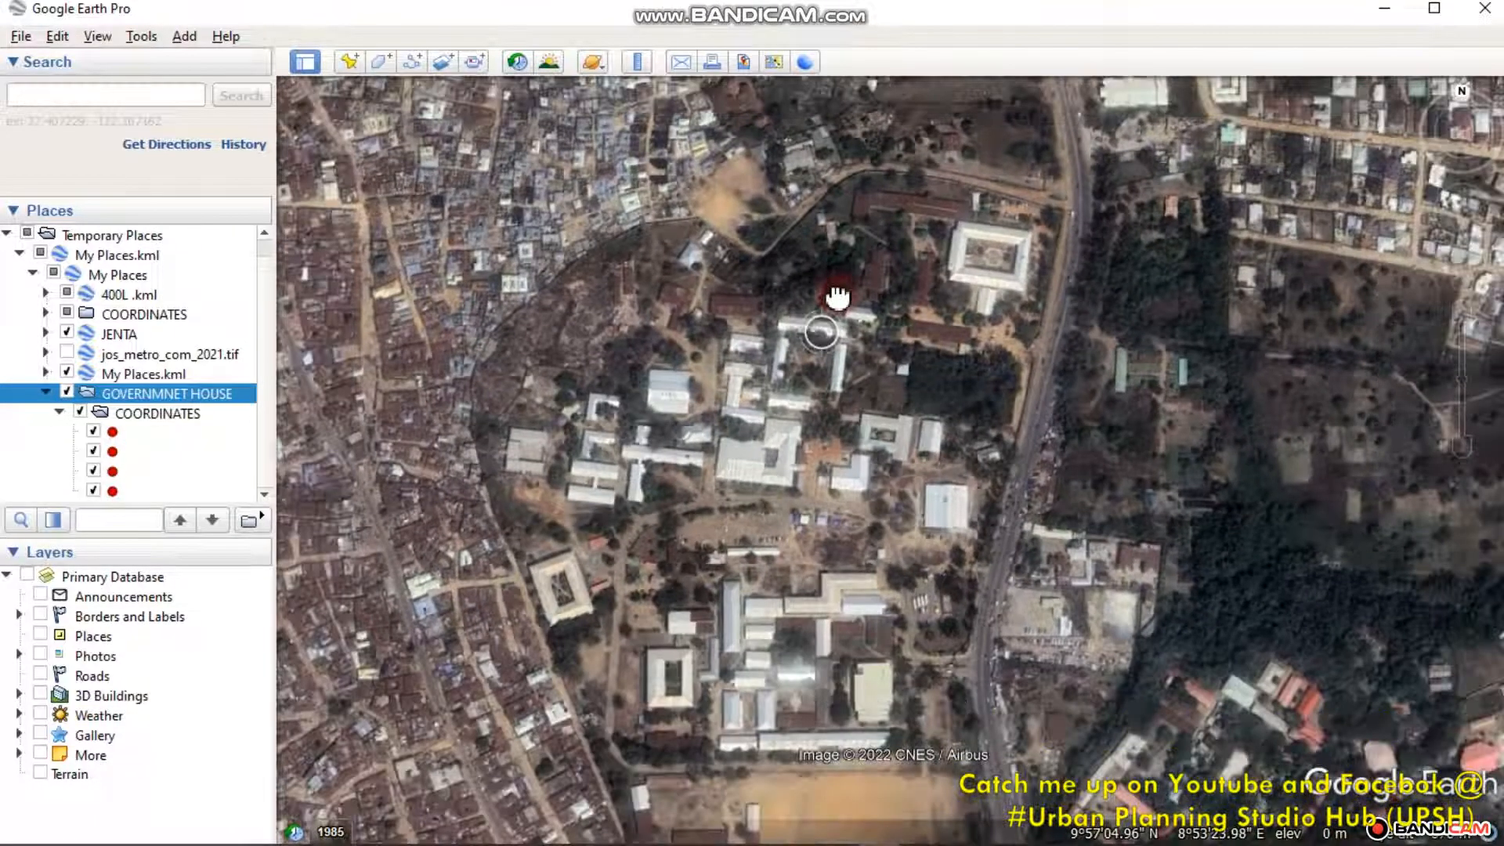